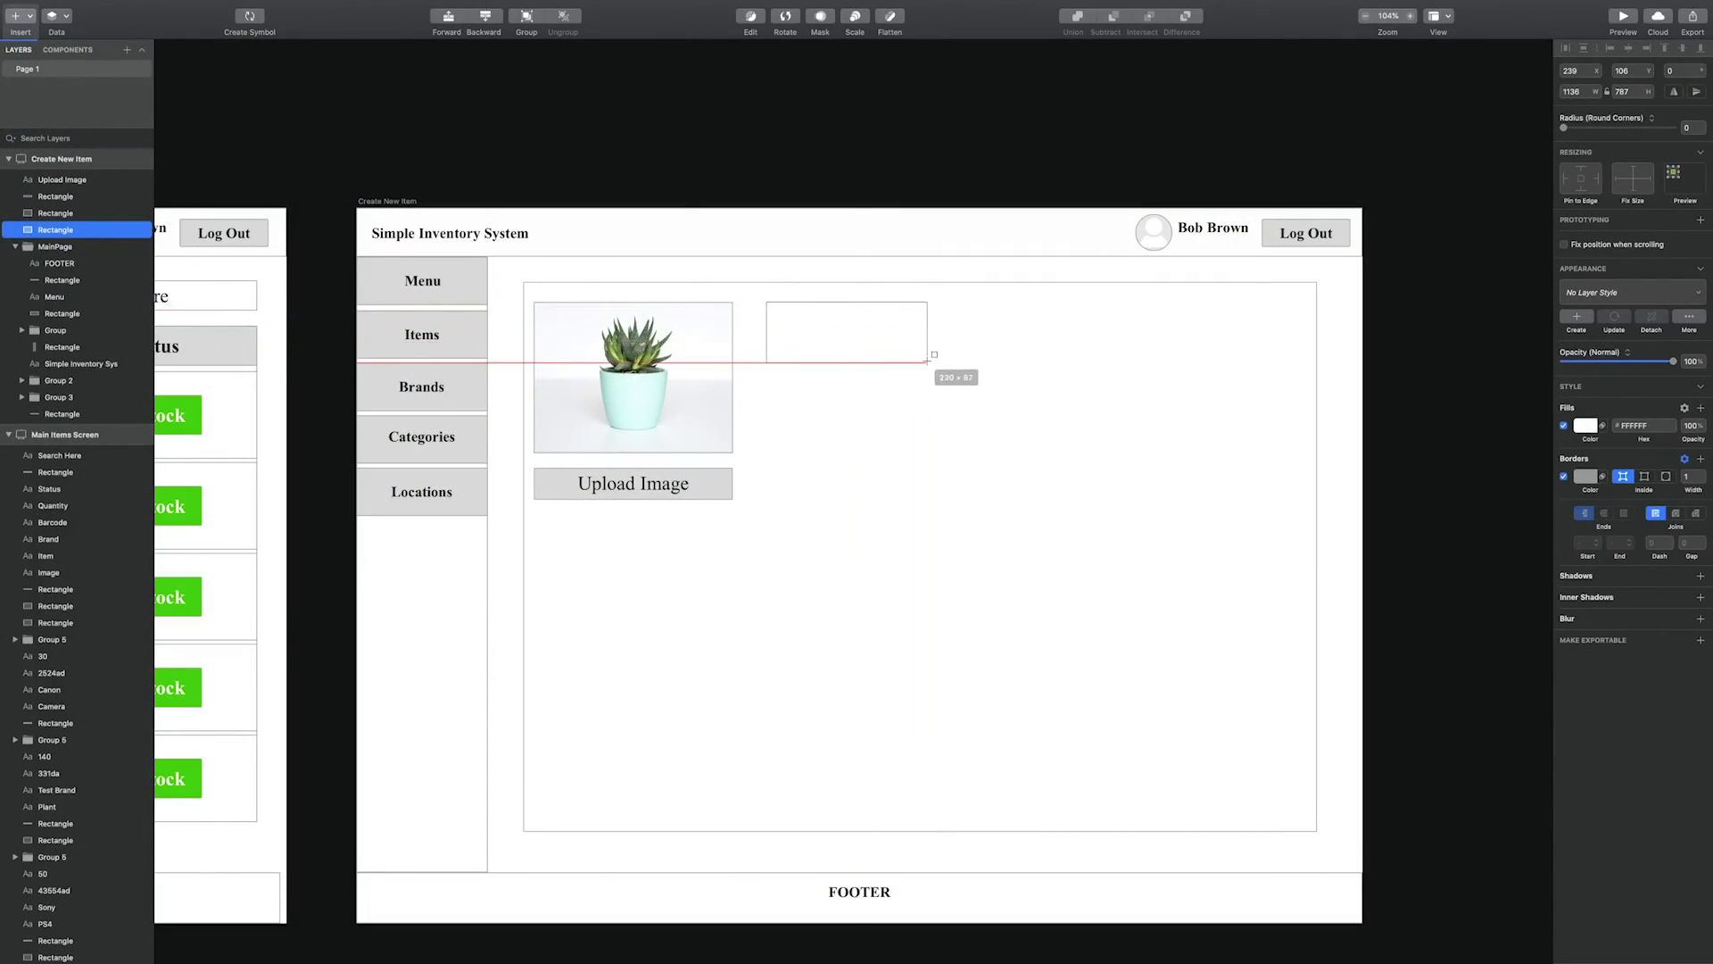
# Add an "Item Name" text label above the grey field beside the plant image.
pyautogui.hotkey('shift', 'Down')
pyautogui.scroll(-1, 776, 302)
pyautogui.click(775, 304)
pyautogui.press('t')
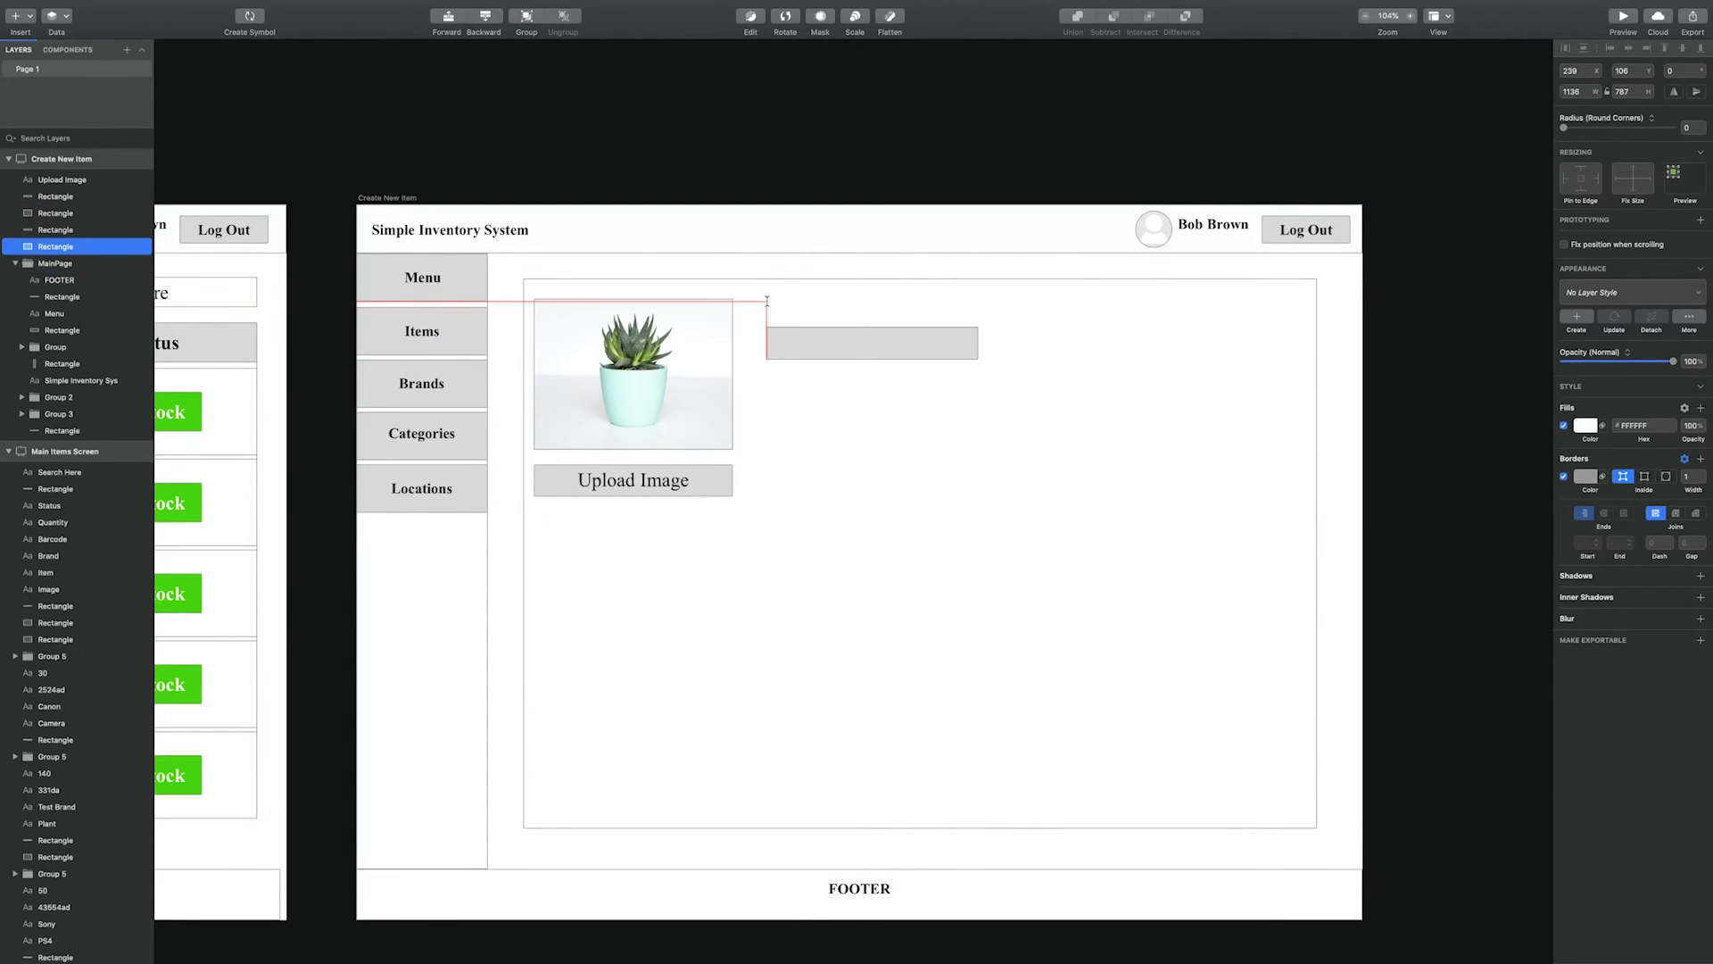
pyautogui.click(768, 301)
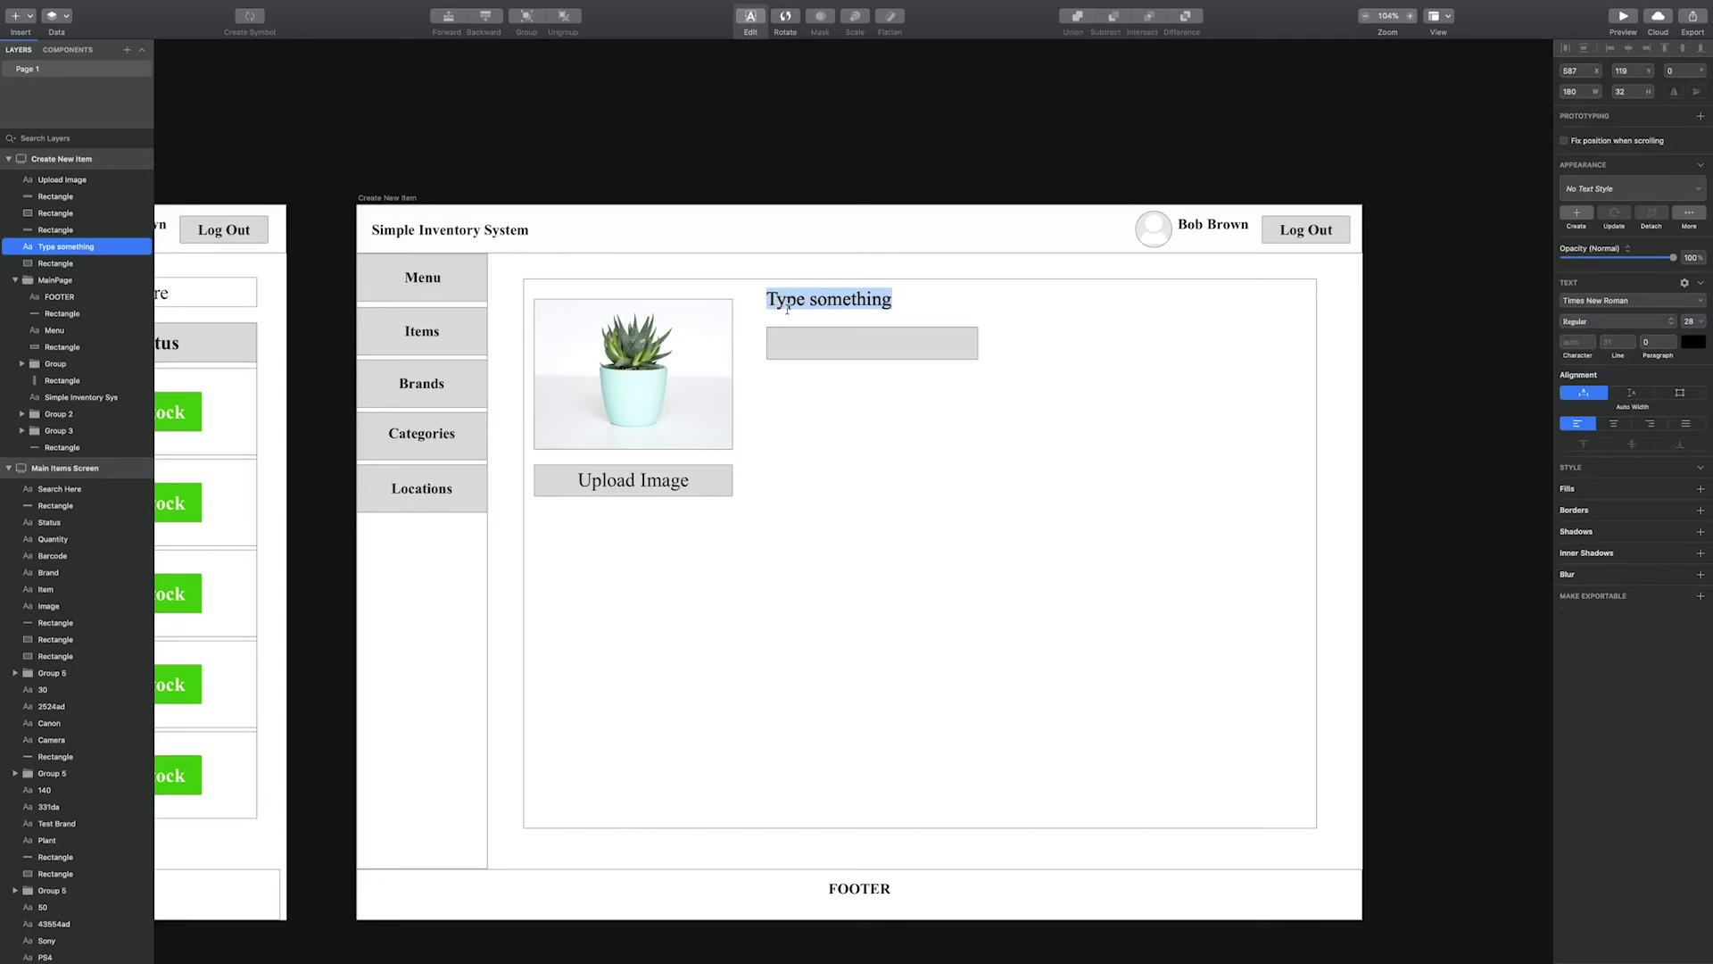
pyautogui.write('Item Name')
pyautogui.press('Escape')
pyautogui.scroll(-2, 791, 330)
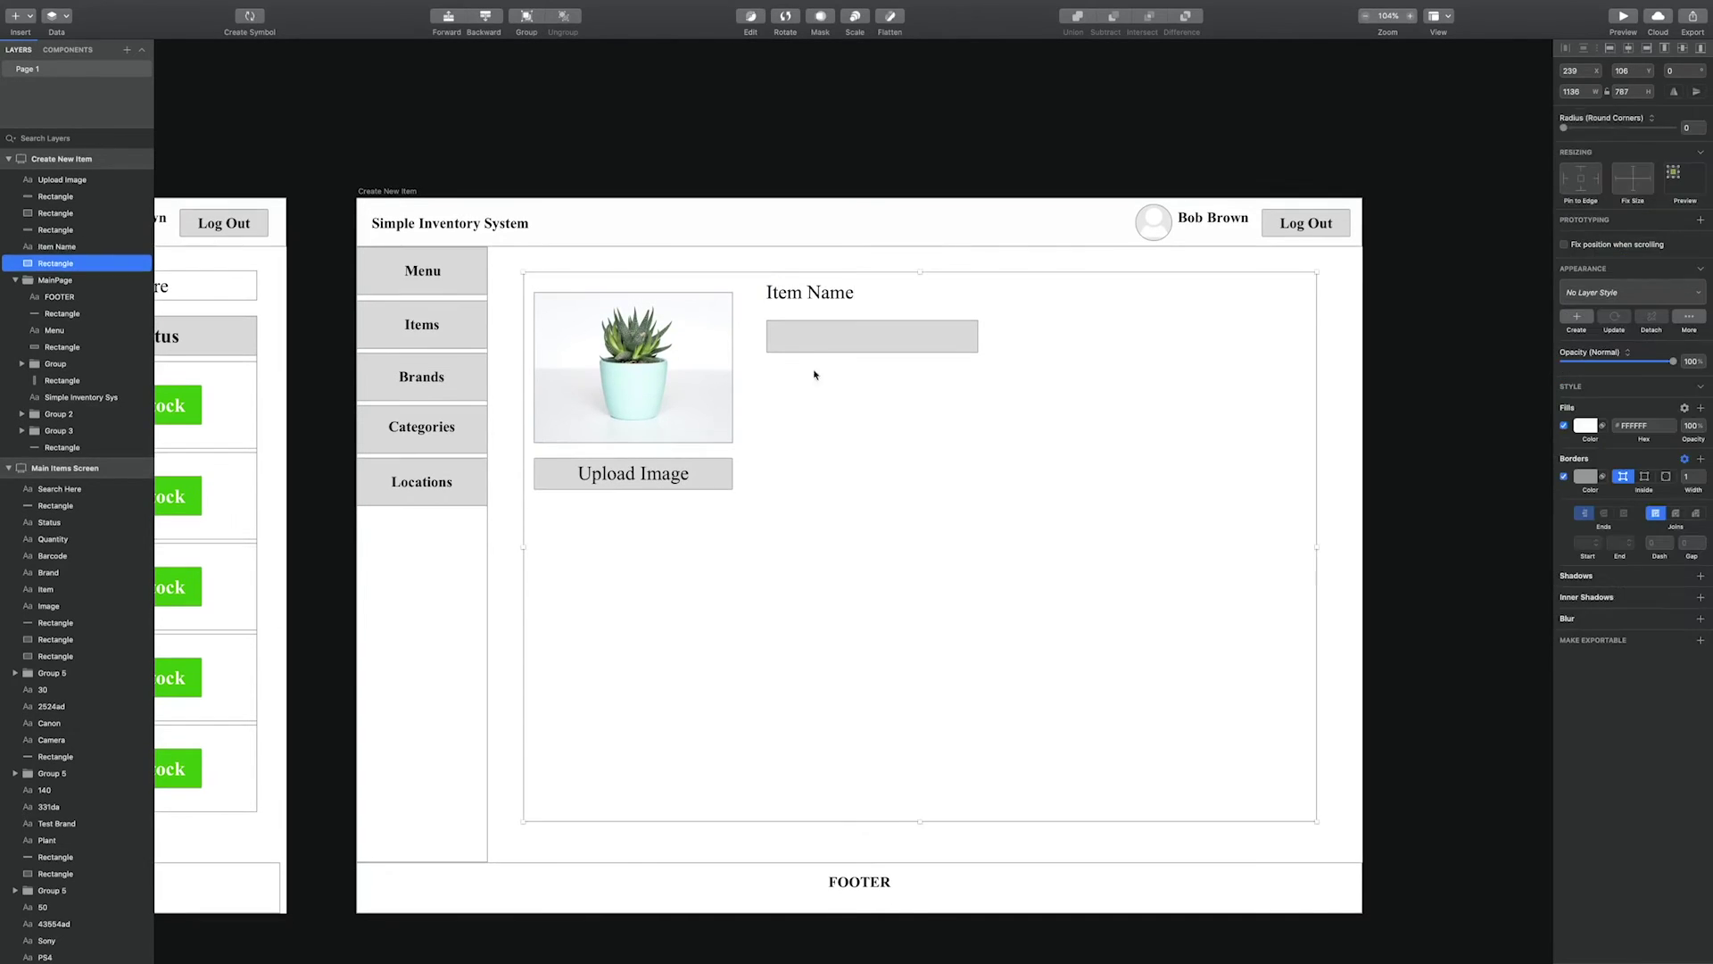
# Move the grey field up close beneath the Item Name label, and shift label and field down together by about 10 px.
pyautogui.click(793, 341)
pyautogui.hotkey('shift', 'Up')
pyautogui.hotkey('shift', 'Up')
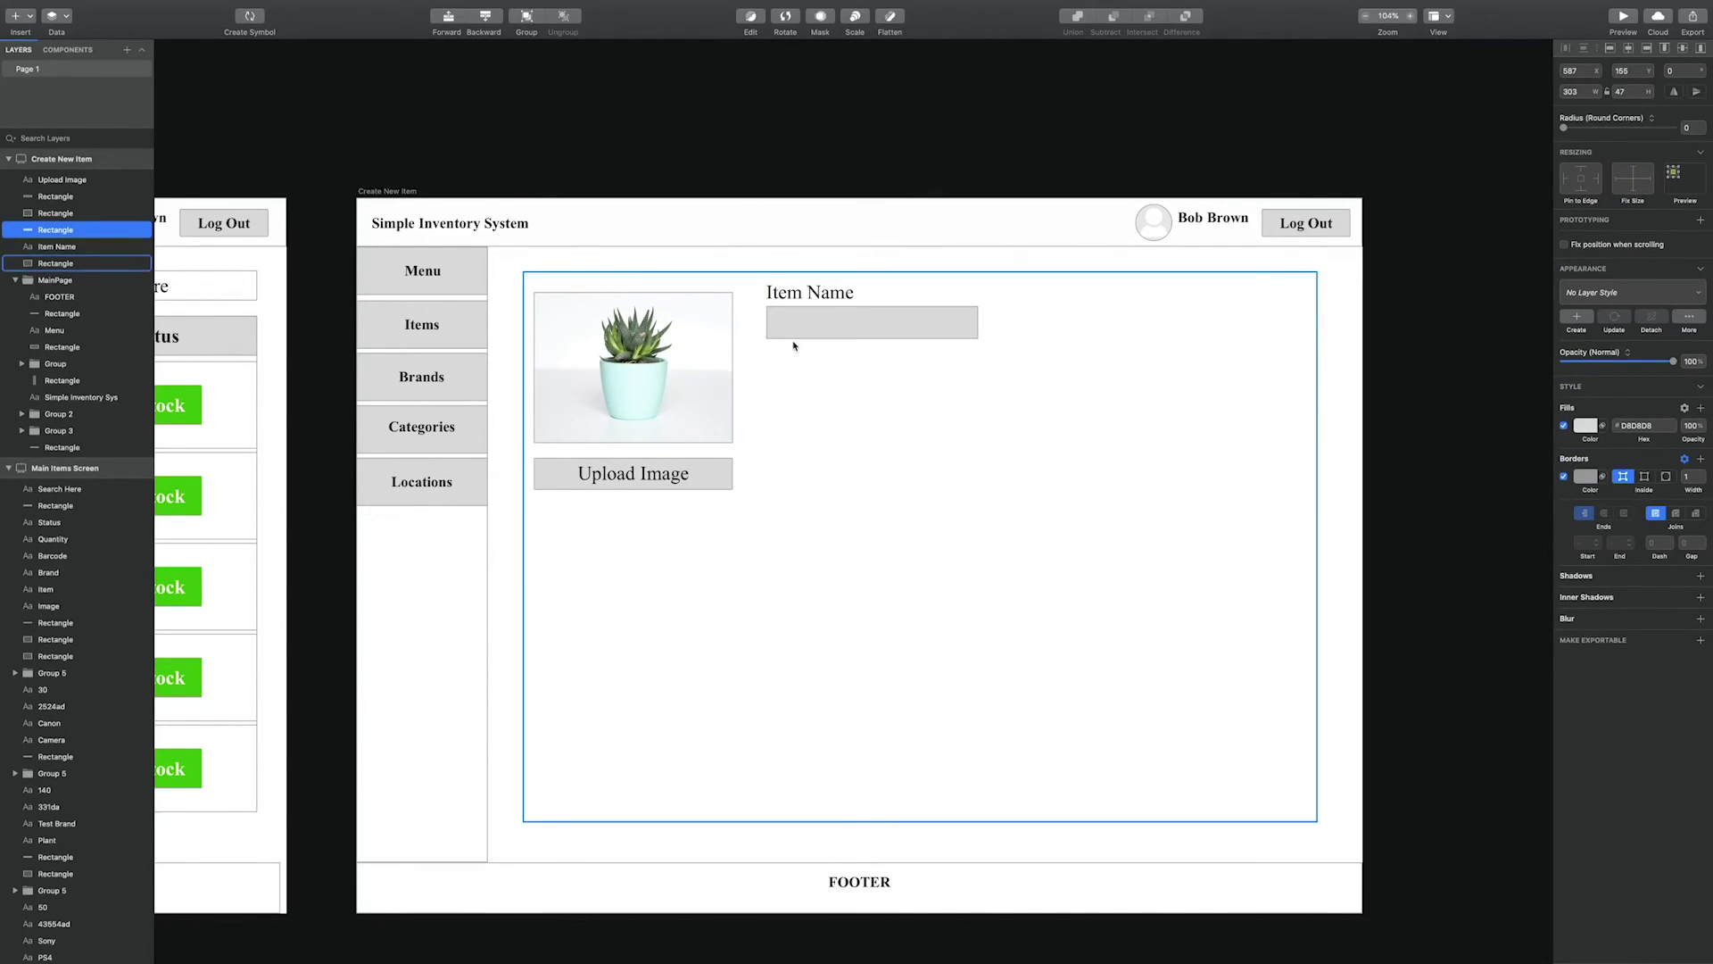
pyautogui.rightClick(851, 311)
pyautogui.click(791, 325)
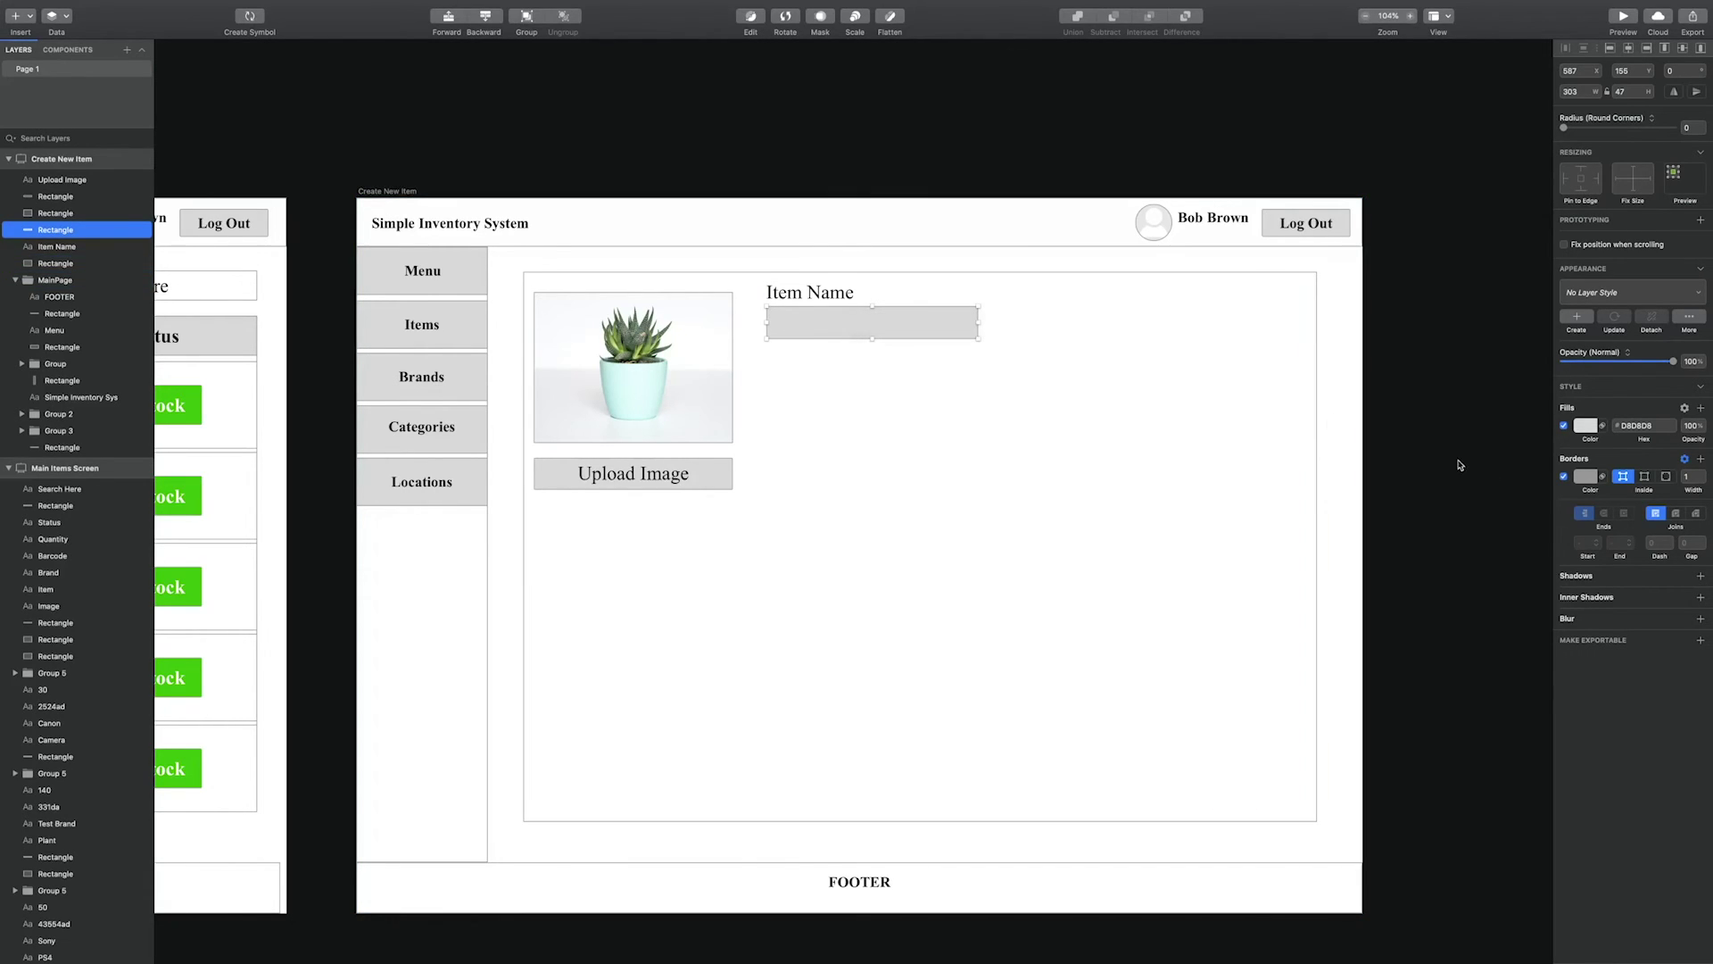
pyautogui.keyDown('shift'); pyautogui.click(828, 294); pyautogui.keyUp('shift')
pyautogui.moveTo(828, 294); pyautogui.dragTo(828, 301)
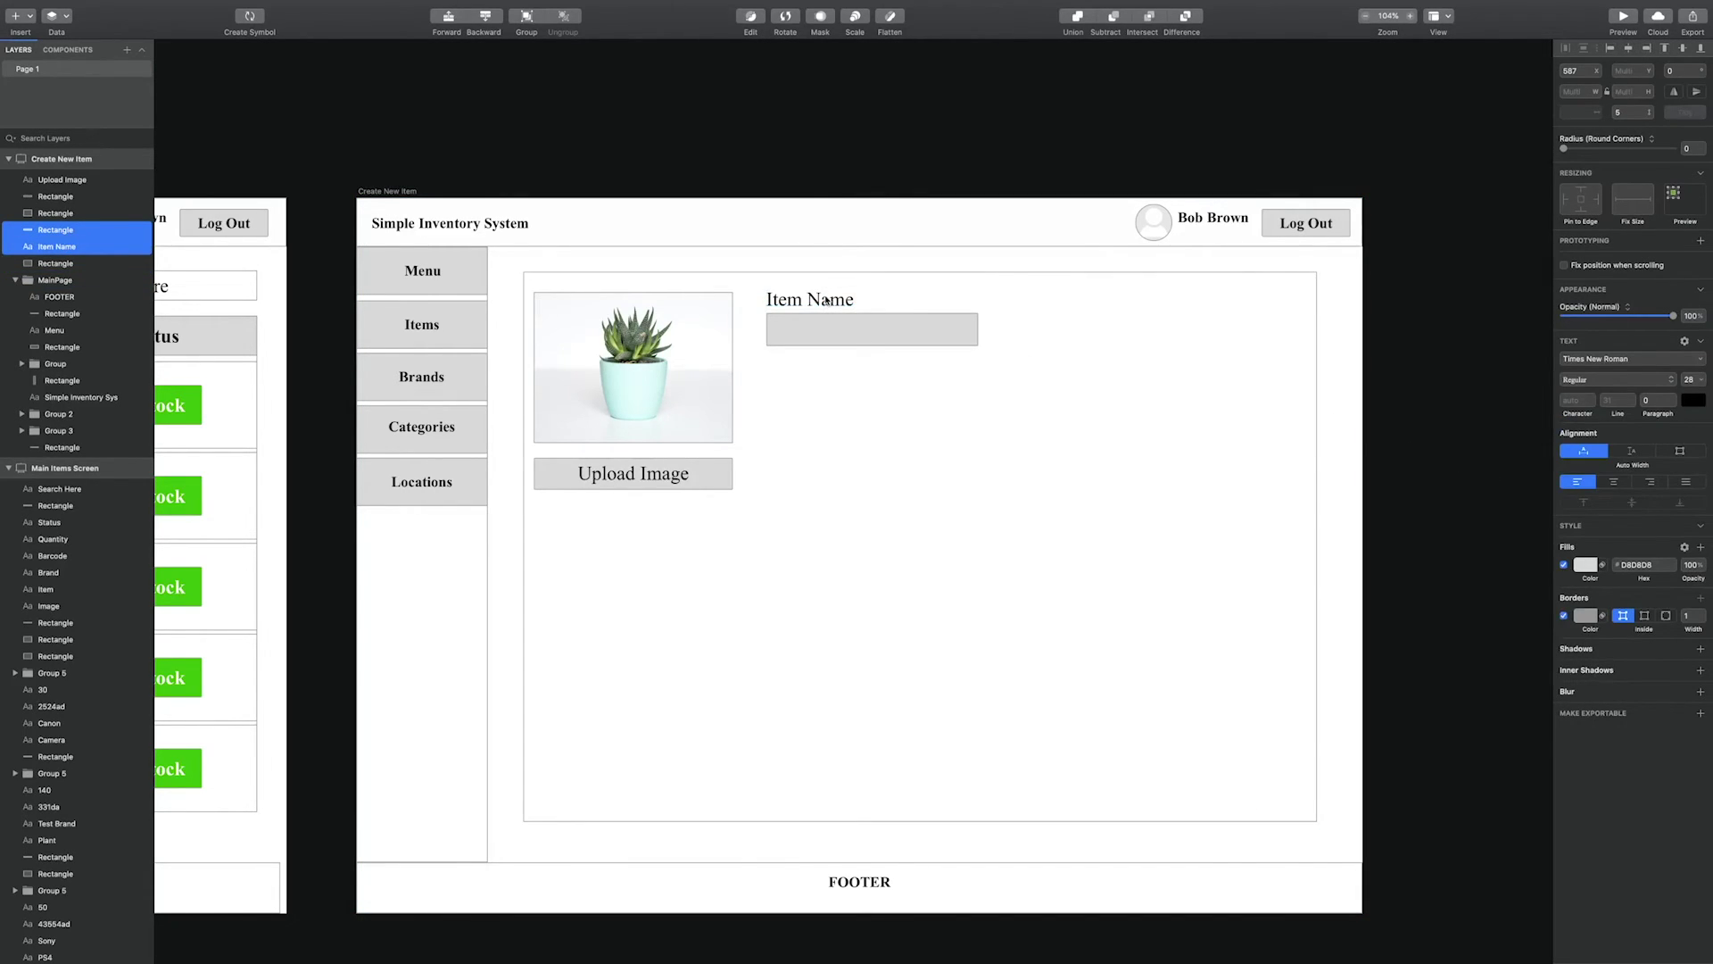
# Change the fill of the Item Name field to white, FFFFFF.
pyautogui.click(919, 326)
pyautogui.click(1586, 426)
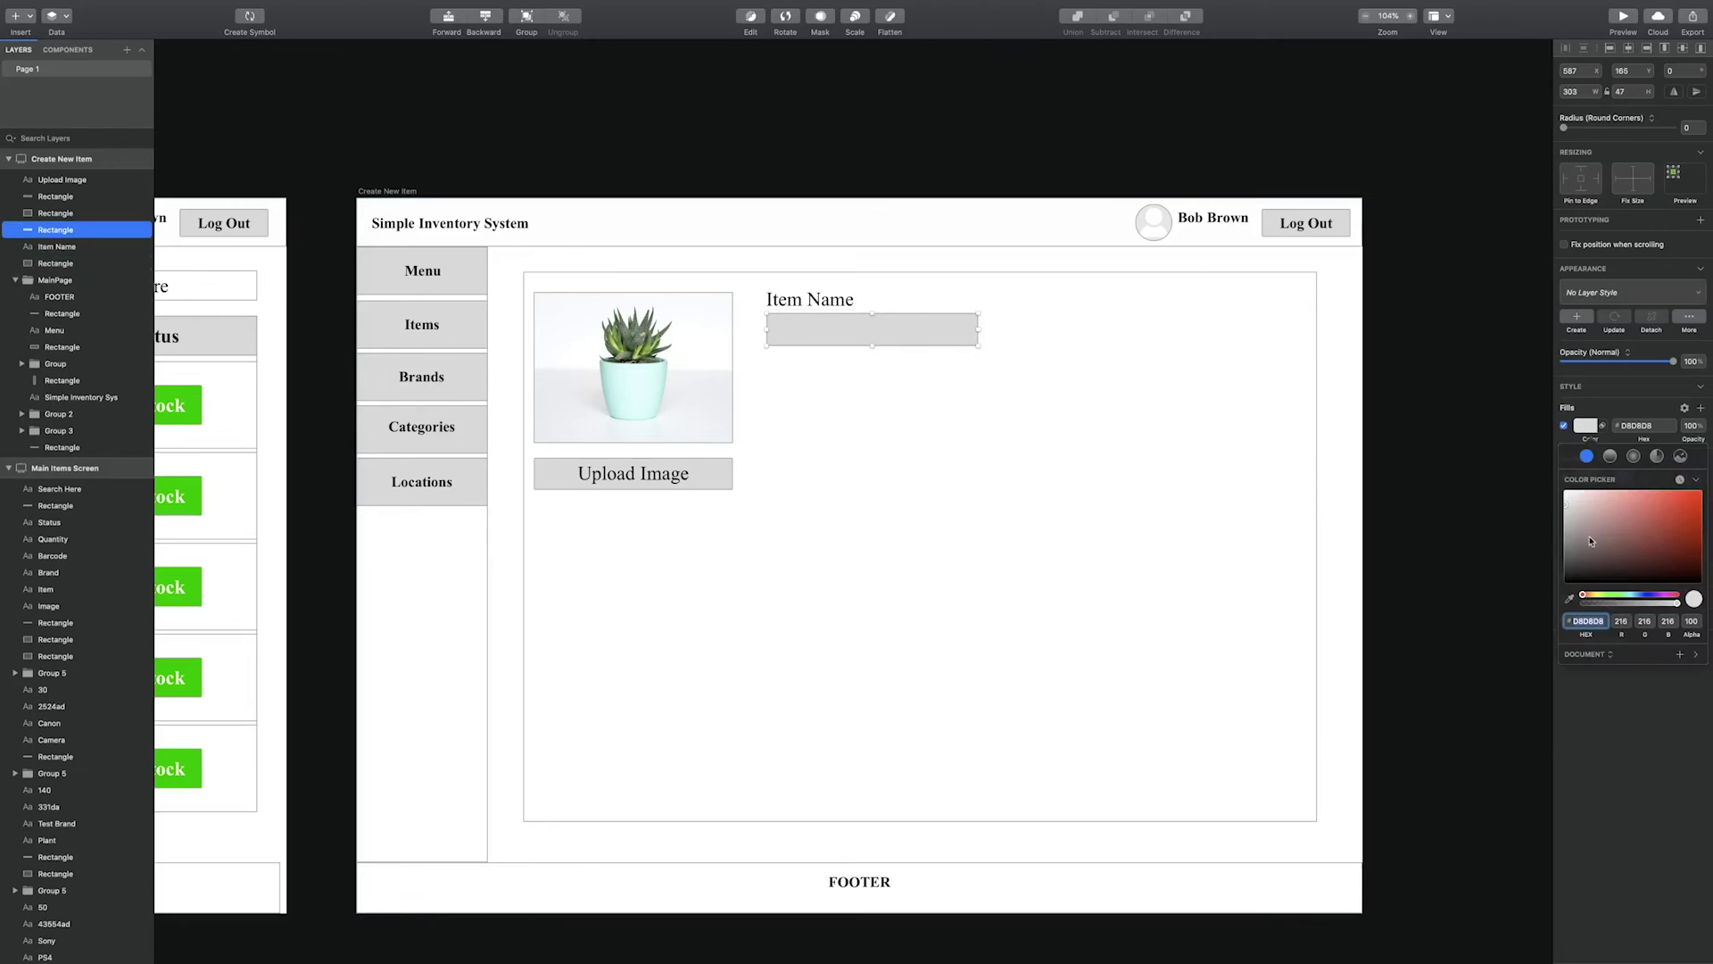
pyautogui.moveTo(1566, 508); pyautogui.dragTo(1566, 491)
# Duplicate the Item Name label with its field and place the copy beside the original at X 937.
pyautogui.keyDown('shift'); pyautogui.click(838, 311); pyautogui.keyUp('shift')
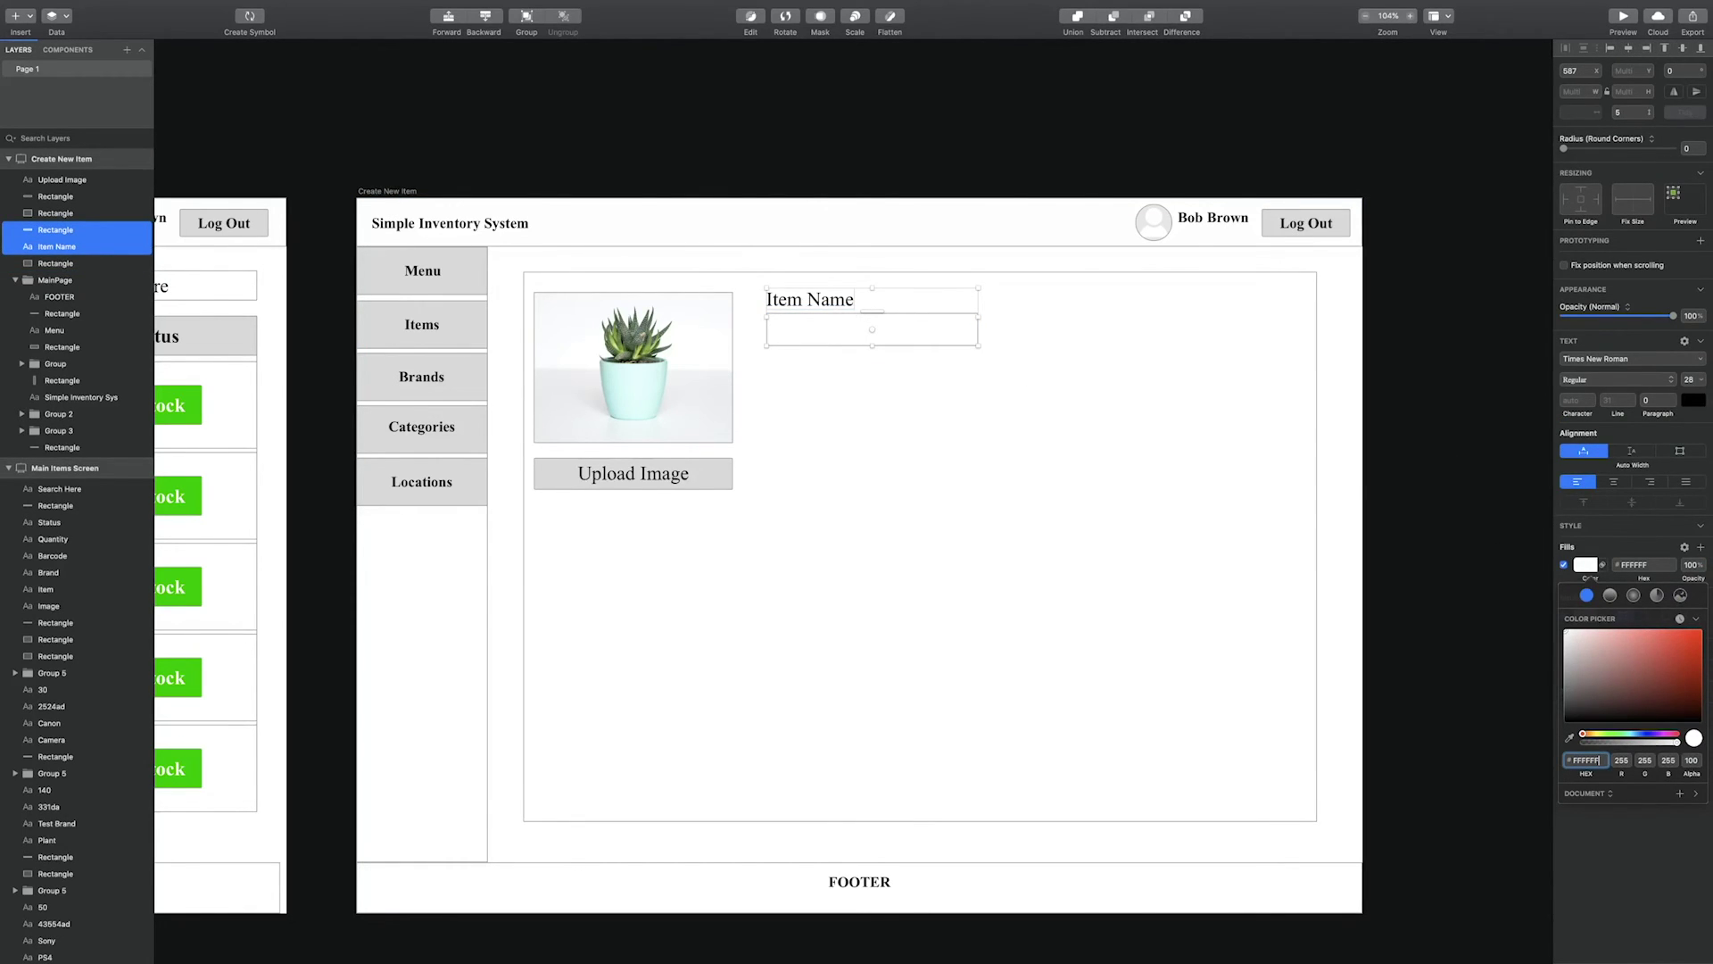
pyautogui.click(941, 306)
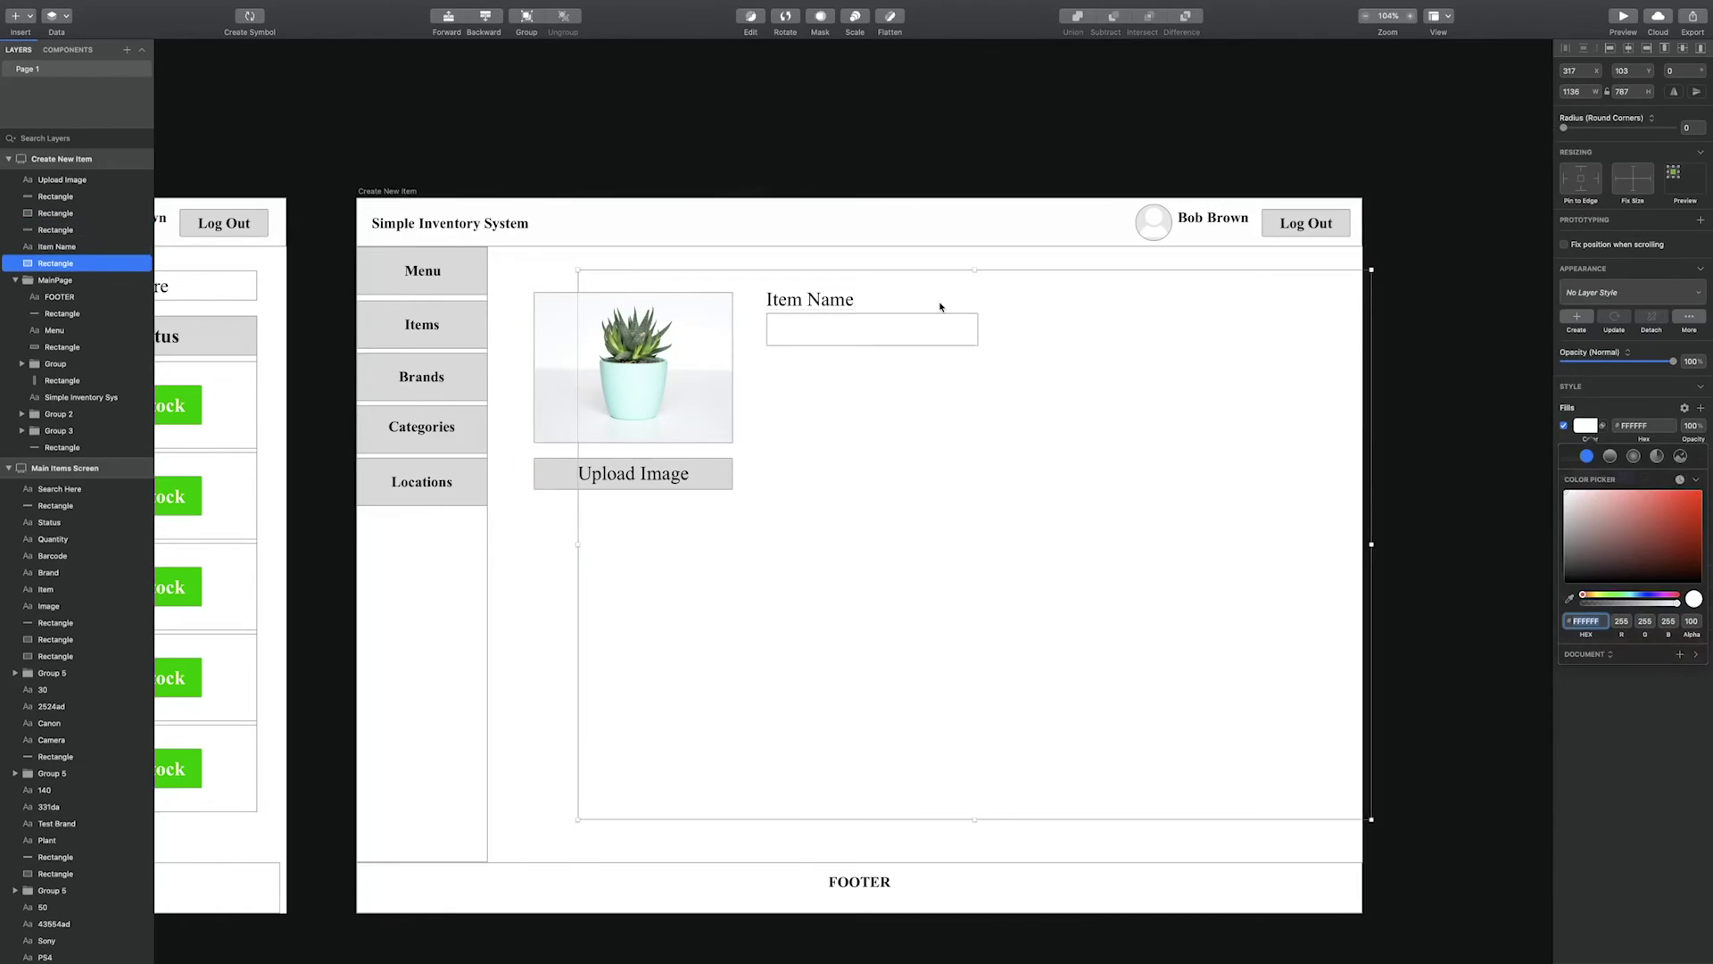
pyautogui.click(836, 307)
pyautogui.keyDown('shift'); pyautogui.click(848, 325); pyautogui.keyUp('shift')
pyautogui.moveTo(897, 326); pyautogui.dragTo(904, 325)
pyautogui.hotkey('shift', 'Right')
pyautogui.hotkey('shift', 'Right')
pyautogui.hotkey('shift', 'Right')
pyautogui.hotkey('shift', 'Right')
pyautogui.hotkey('shift', 'Right')
pyautogui.hotkey('shift', 'Right')
pyautogui.hotkey('shift', 'Right')
pyautogui.hotkey('shift', 'Right')
pyautogui.hotkey('shift', 'Right')
pyautogui.hotkey('shift', 'Right')
pyautogui.hotkey('shift', 'Right')
pyautogui.hotkey('shift', 'Right')
pyautogui.hotkey('shift', 'Right')
pyautogui.hotkey('shift', 'Right')
pyautogui.hotkey('shift', 'Right')
pyautogui.hotkey('shift', 'Right')
pyautogui.hotkey('shift', 'Right')
pyautogui.hotkey('shift', 'Right')
pyautogui.hotkey('shift', 'Right')
pyautogui.hotkey('shift', 'Right')
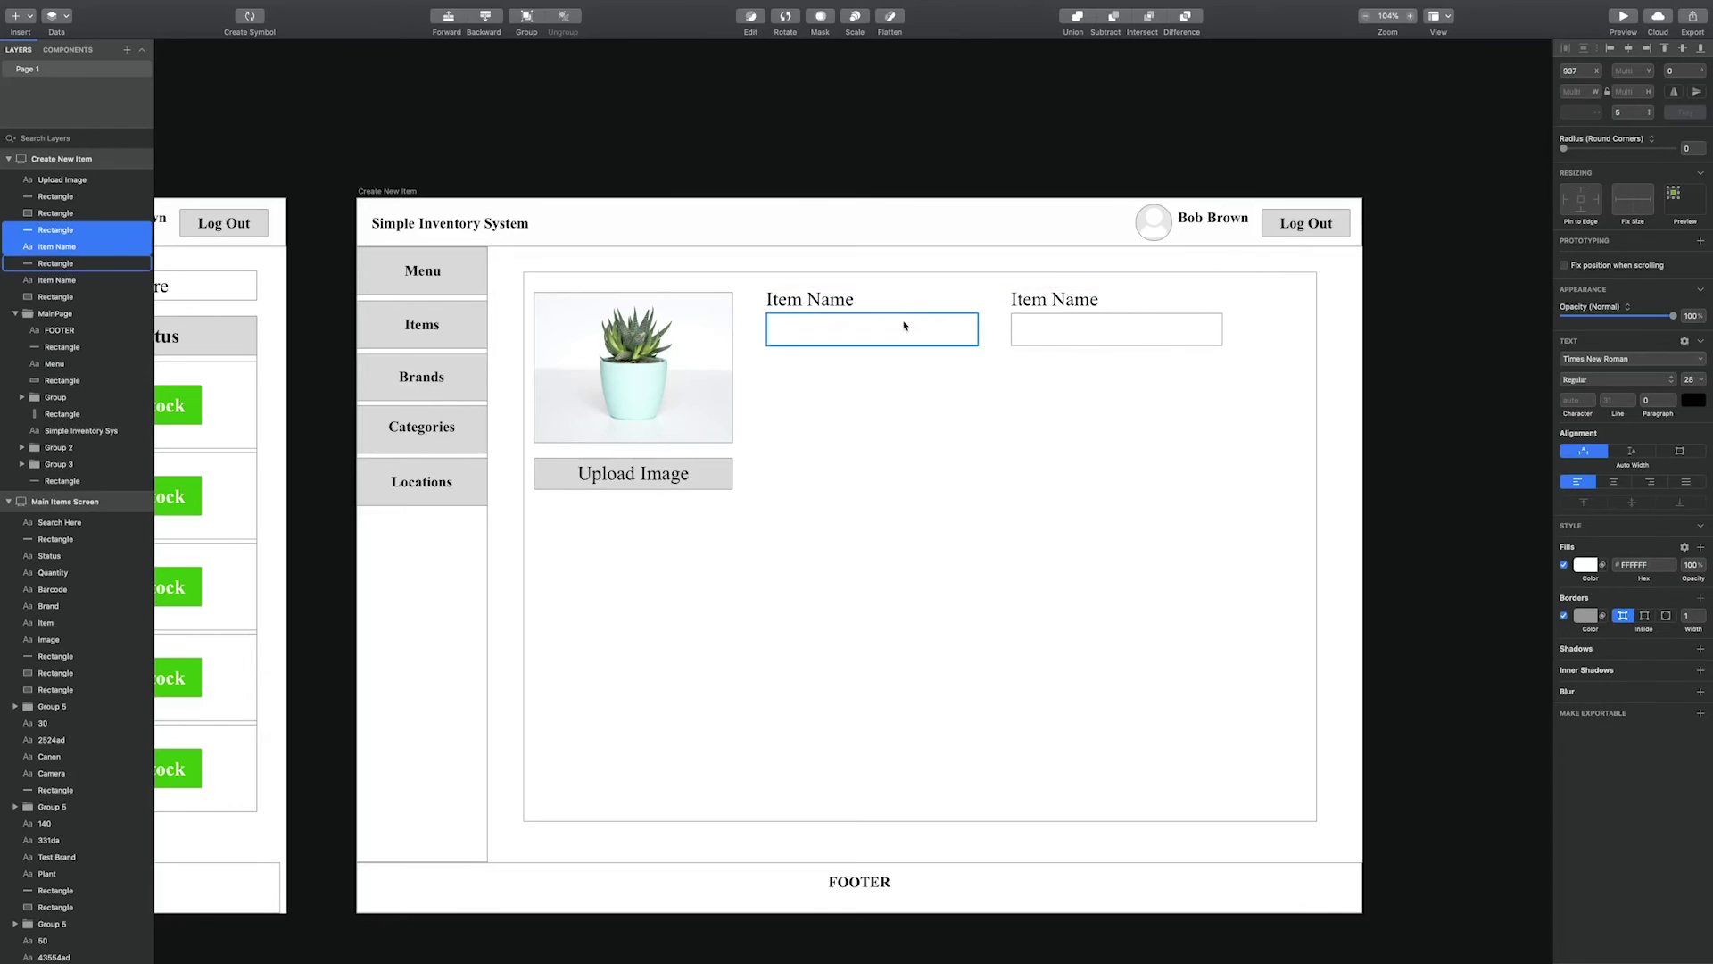
# Change the copied Item Name label's text to "Barcode".
pyautogui.doubleClick(1031, 300)
pyautogui.doubleClick(1062, 299)
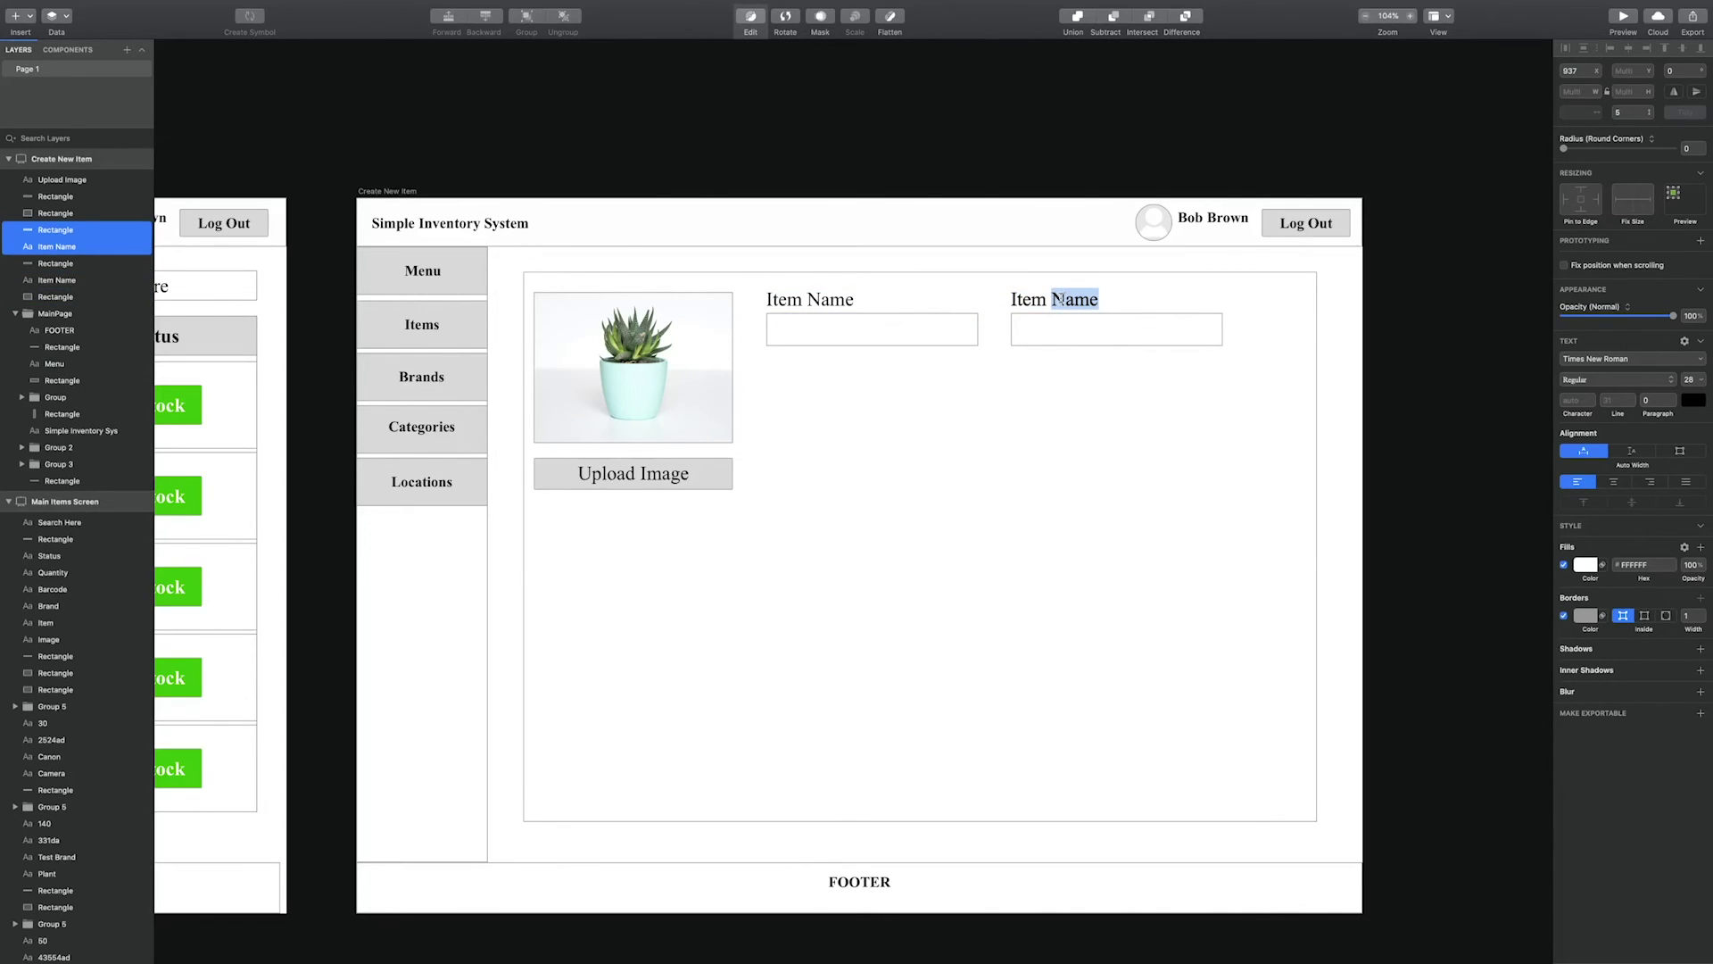
pyautogui.press('BackSpace')
pyautogui.press('BackSpace')
pyautogui.press('BackSpace')
pyautogui.press('BackSpace')
pyautogui.press('BackSpace')
pyautogui.press('BackSpace')
pyautogui.write('Barcode')
# Duplicate the Item Name and Barcode labels with their fields and place the copies below as a second row.
pyautogui.click(813, 302)
pyautogui.keyDown('shift'); pyautogui.click(855, 329); pyautogui.keyUp('shift')
pyautogui.keyDown('shift'); pyautogui.click(1074, 308); pyautogui.keyUp('shift')
pyautogui.keyDown('shift'); pyautogui.click(1120, 336); pyautogui.keyUp('shift')
pyautogui.press('super+d')
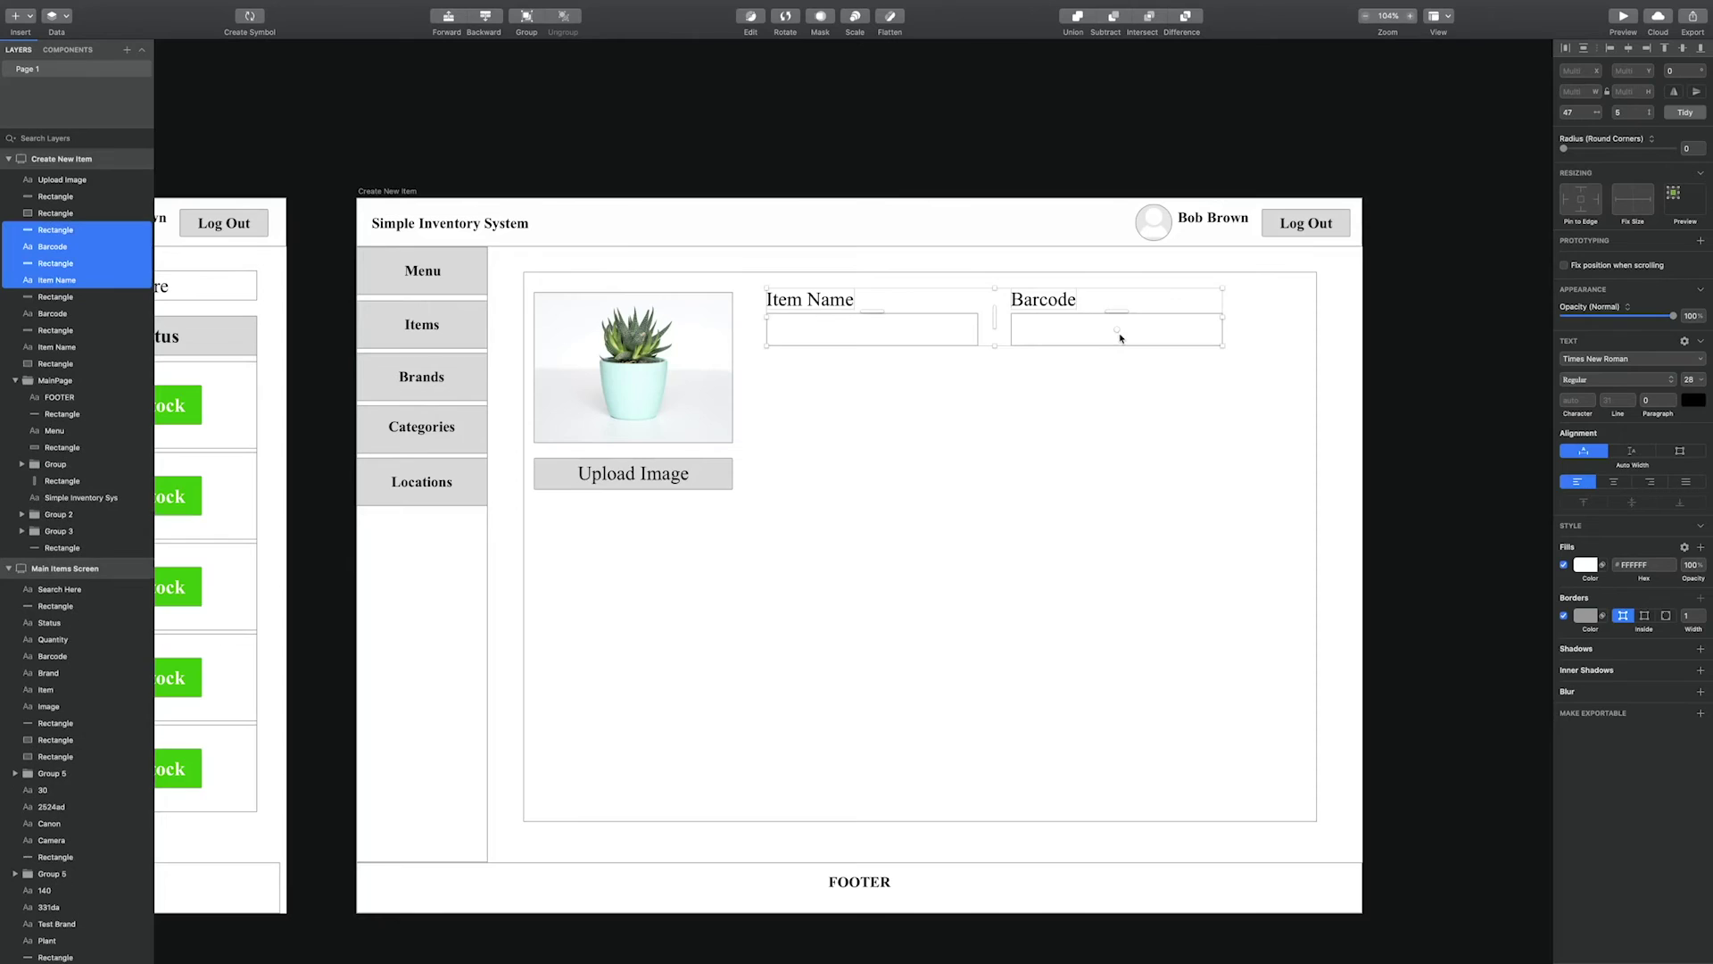
pyautogui.hotkey('shift', 'Down')
pyautogui.hotkey('shift', 'Down')
pyautogui.hotkey('shift', 'Down')
pyautogui.hotkey('shift', 'Down')
pyautogui.hotkey('shift', 'Down')
pyautogui.hotkey('shift', 'Down')
pyautogui.hotkey('shift', 'Down')
pyautogui.hotkey('shift', 'Down')
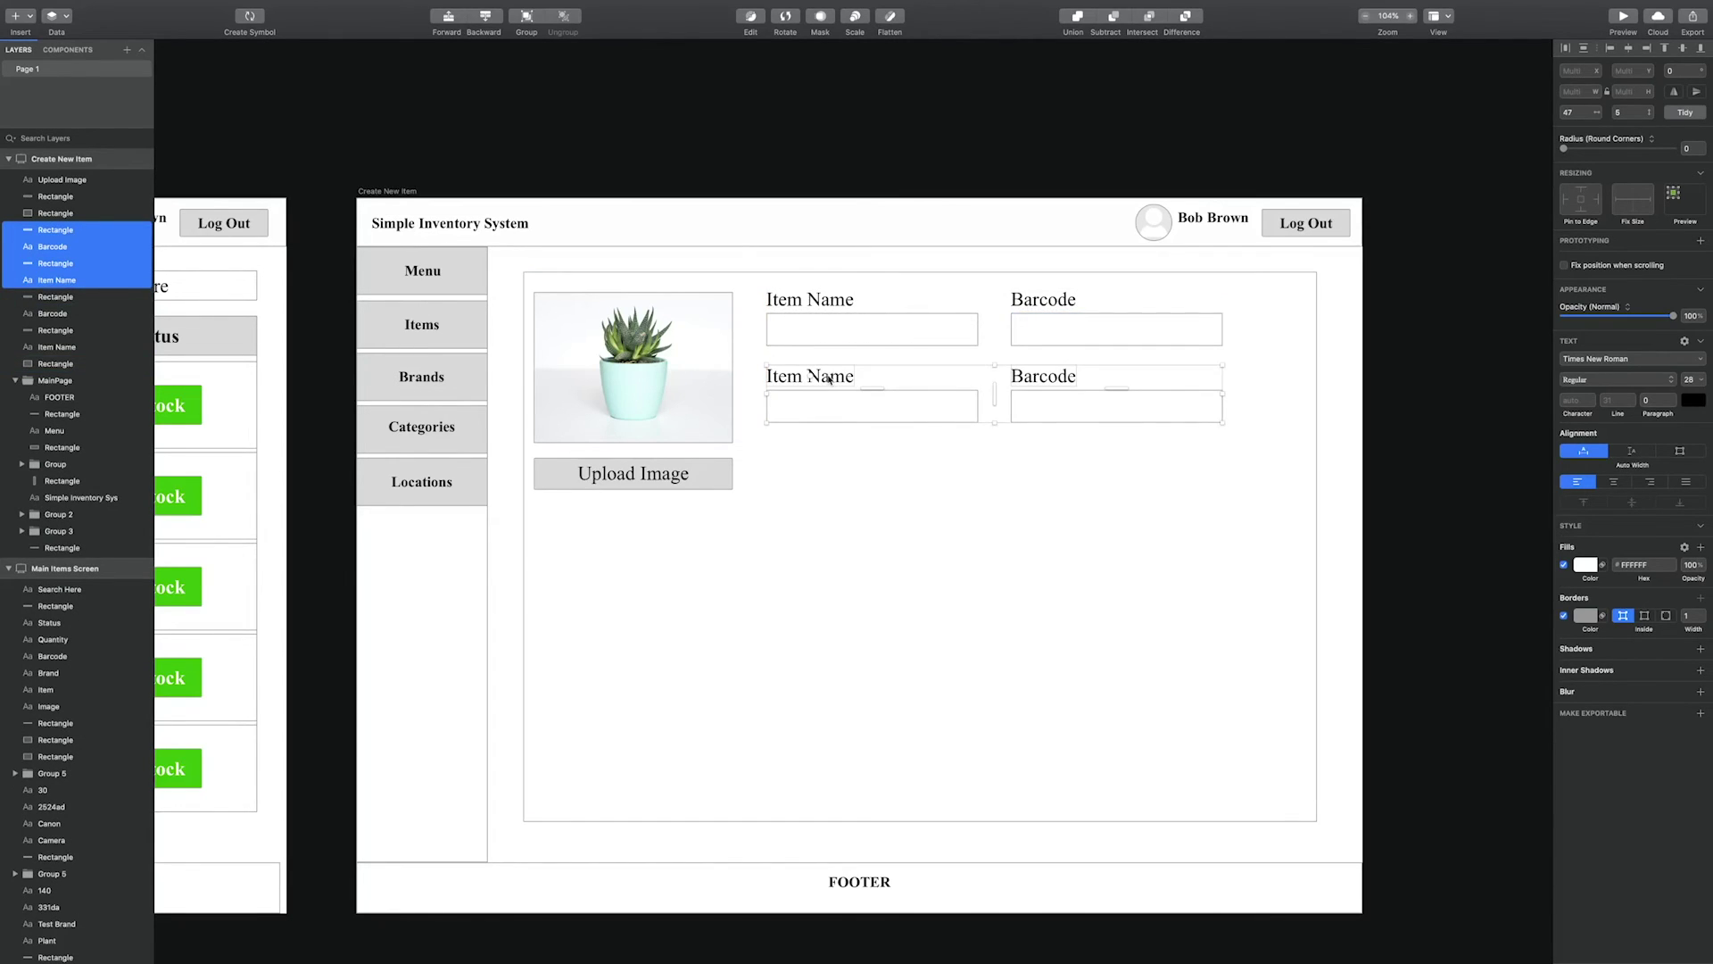
# Change the second-row Item Name label to "Category".
pyautogui.doubleClick(835, 377)
pyautogui.press('BackSpace')
pyautogui.press('BackSpace')
pyautogui.press('BackSpace')
pyautogui.press('BackSpace')
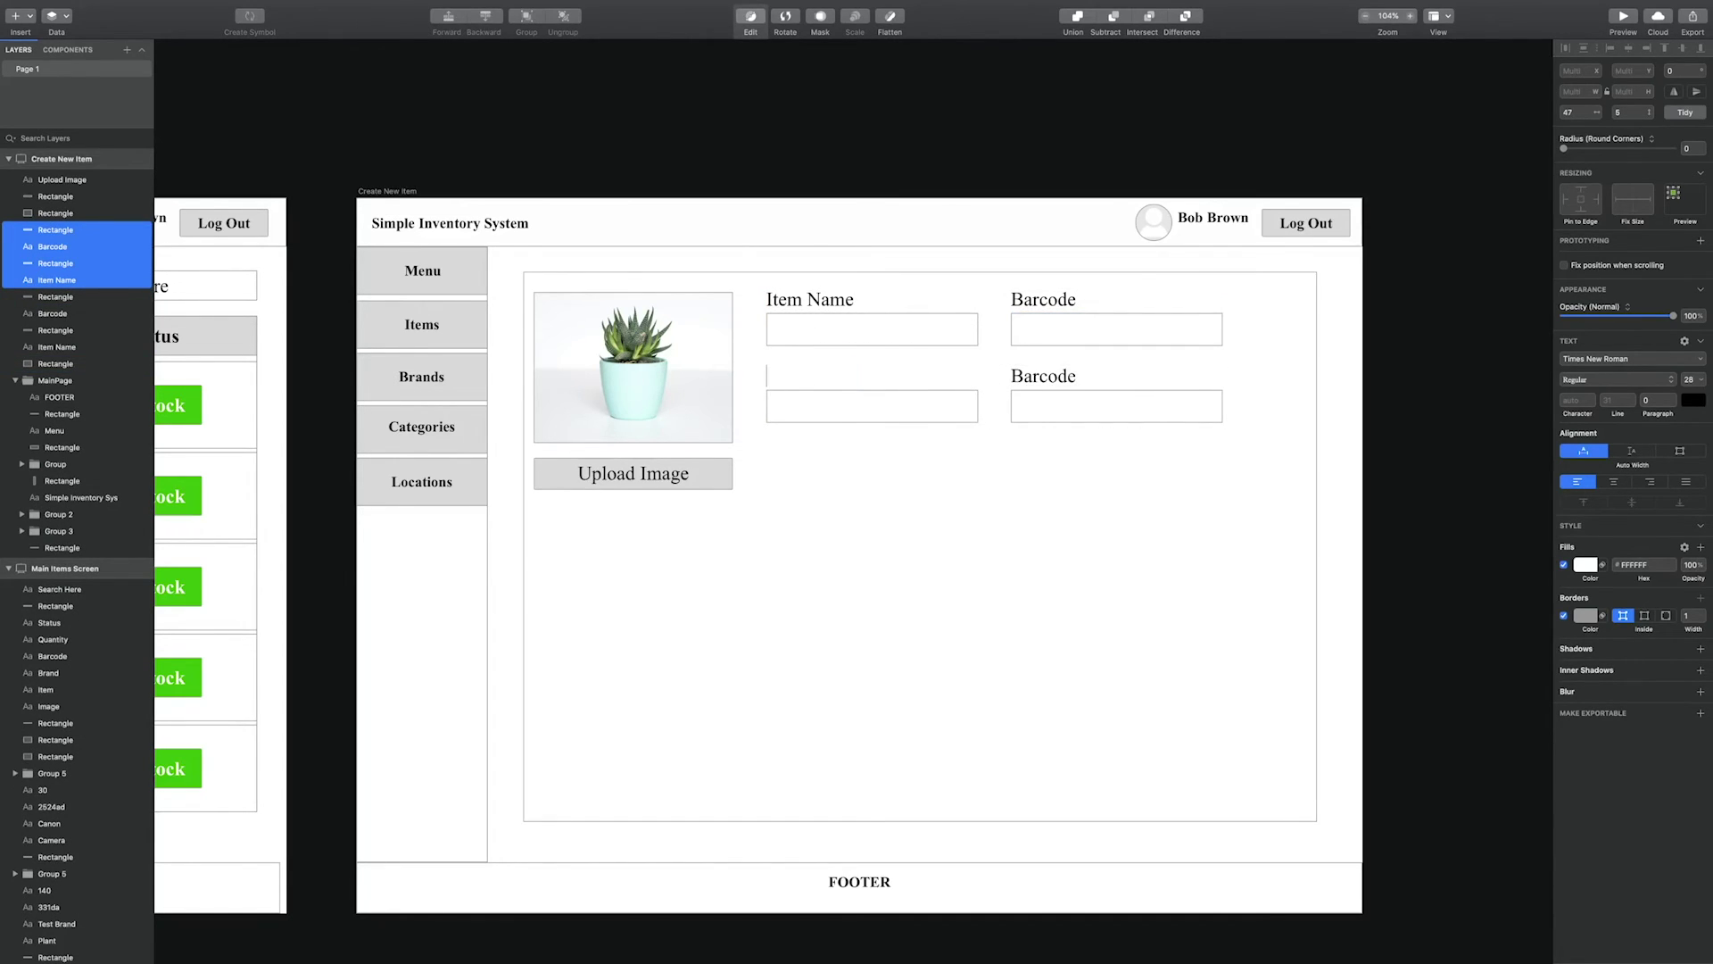
pyautogui.write('Category')
pyautogui.press('Escape')
pyautogui.click(1342, 429)
# Change the second-row Barcode label to "Location".
pyautogui.click(1041, 382)
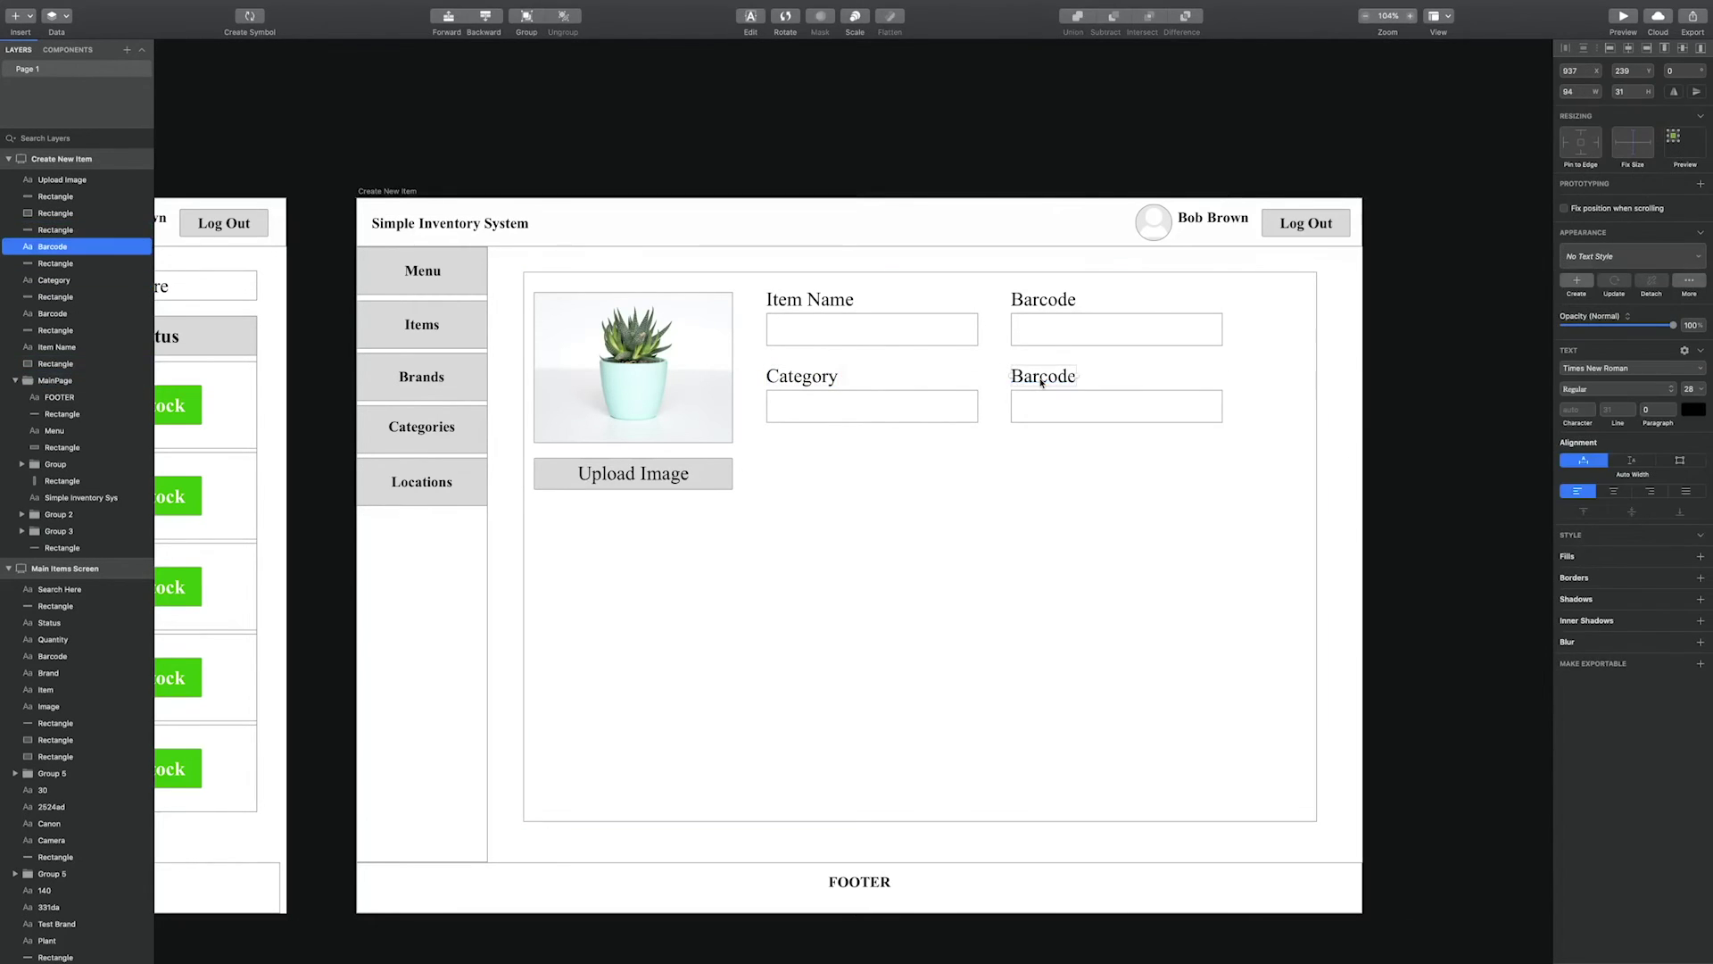
pyautogui.doubleClick(1041, 382)
pyautogui.write('Location')
pyautogui.click(920, 538)
# Draw a rectangle about 32 × 47 px at the right end of the Category field as a dropdown box.
pyautogui.click(20, 31)
pyautogui.moveTo(72, 33)
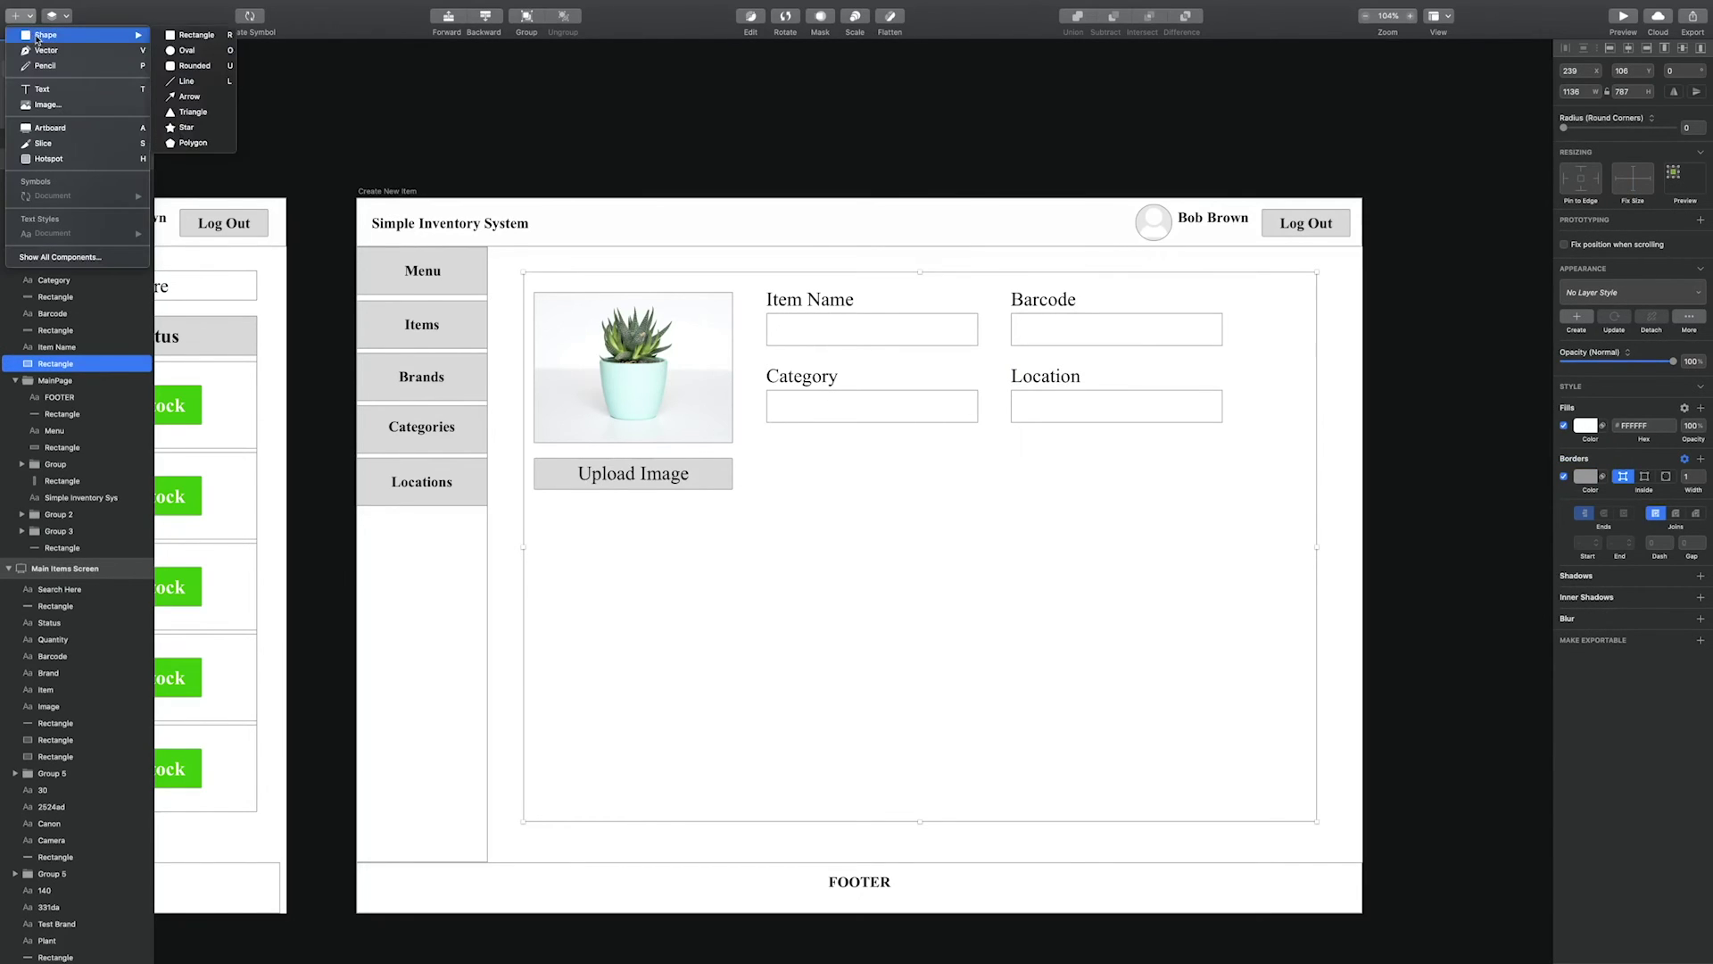
pyautogui.click(197, 45)
pyautogui.moveTo(954, 392); pyautogui.dragTo(978, 421)
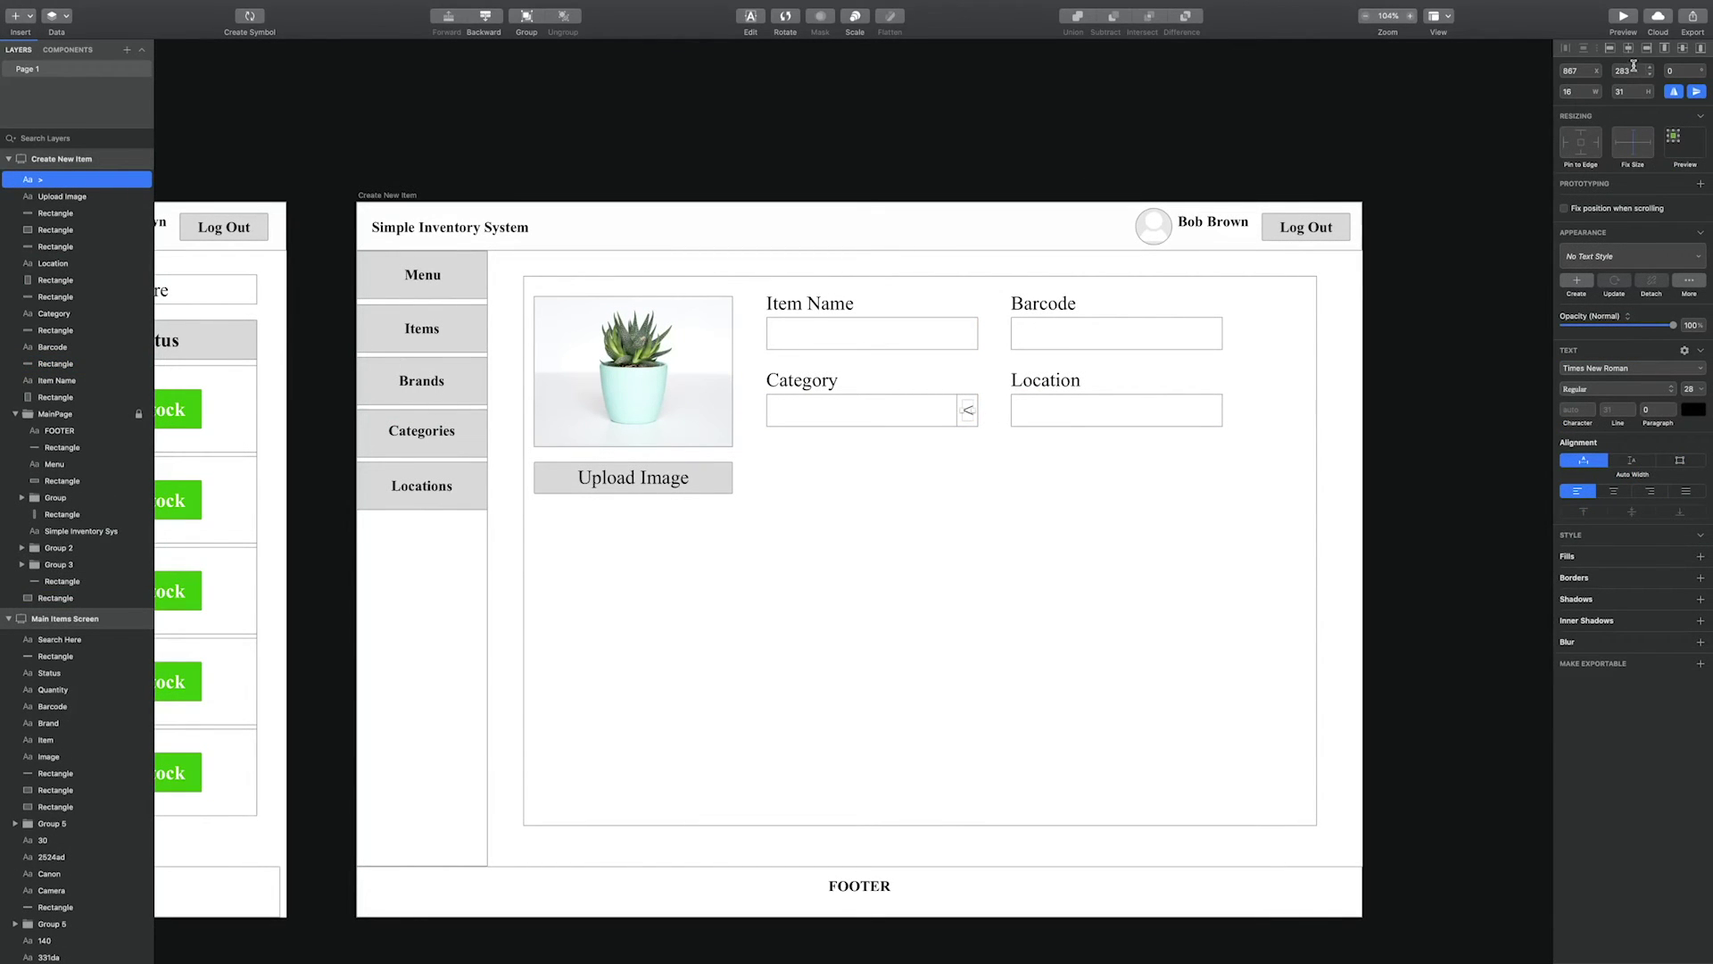
# Remove both flips from the > symbol in the Category dropdown box and rotate it 90° to point downward.
pyautogui.click(1634, 68)
pyautogui.click(1696, 92)
pyautogui.click(1675, 93)
pyautogui.click(1698, 71)
pyautogui.moveTo(1698, 70); pyautogui.dragTo(1512, 78)
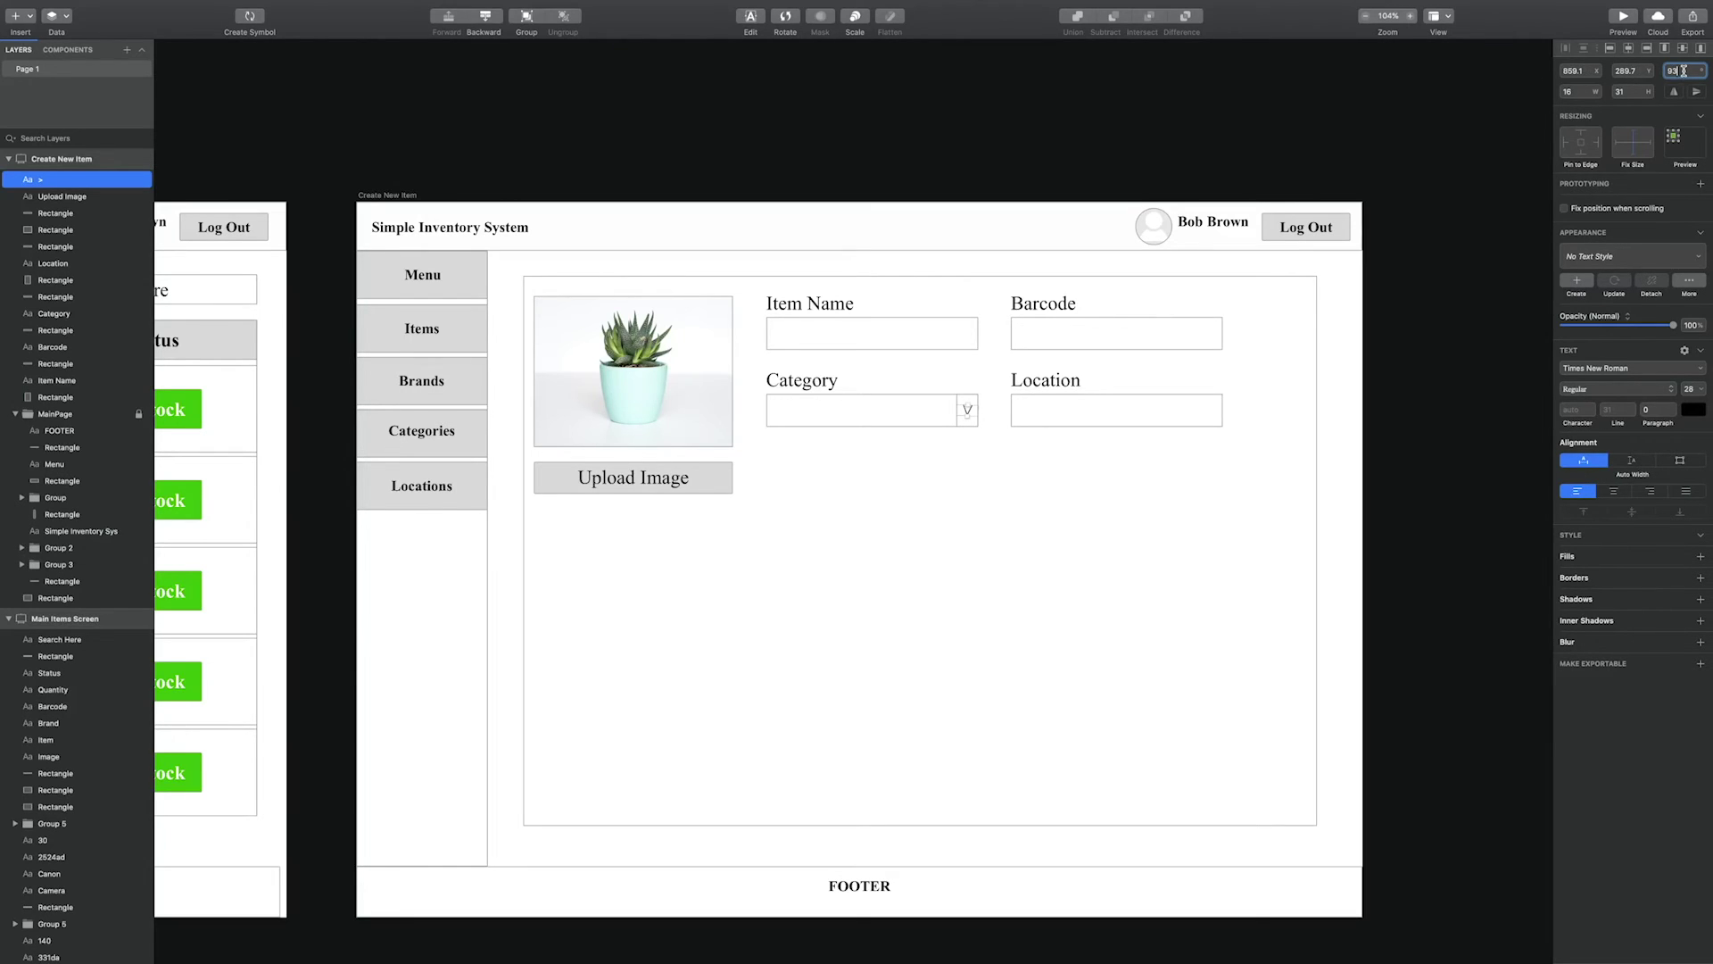
# Set the dropdown arrow symbol's font weight to Bold.
pyautogui.click(1629, 90)
pyautogui.click(1598, 391)
pyautogui.click(1597, 413)
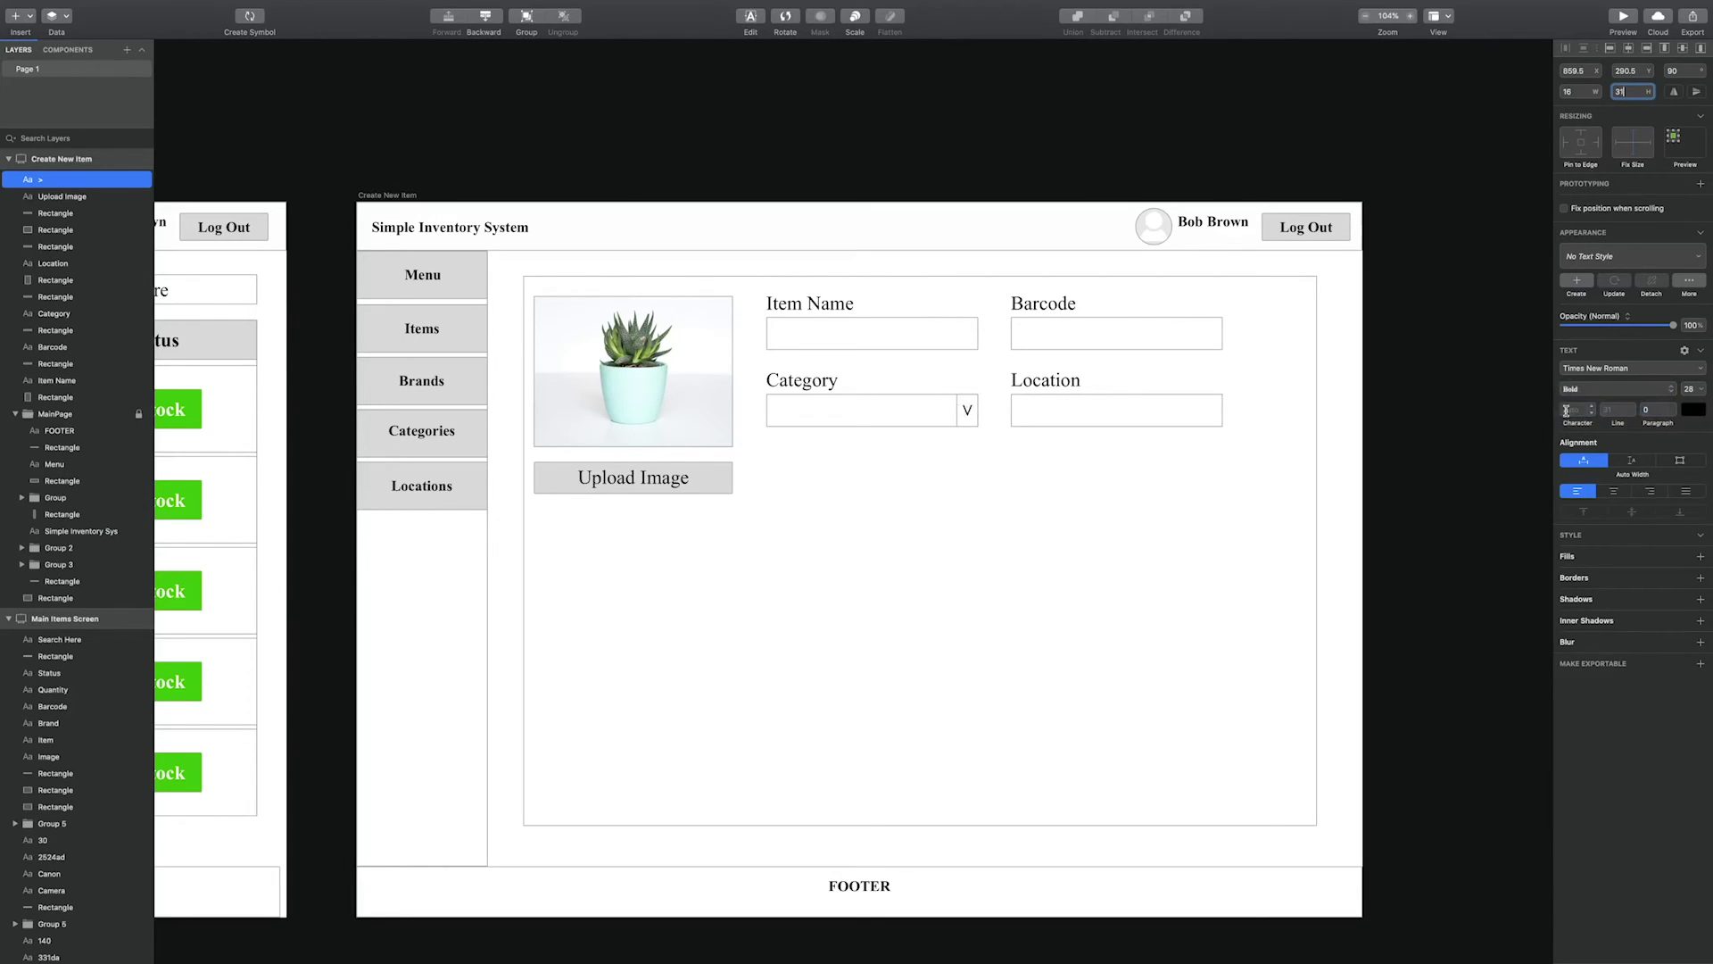
# Group the arrow symbol with the small dropdown rectangle in the Category field.
pyautogui.keyDown('shift'); pyautogui.click(973, 429); pyautogui.keyUp('shift')
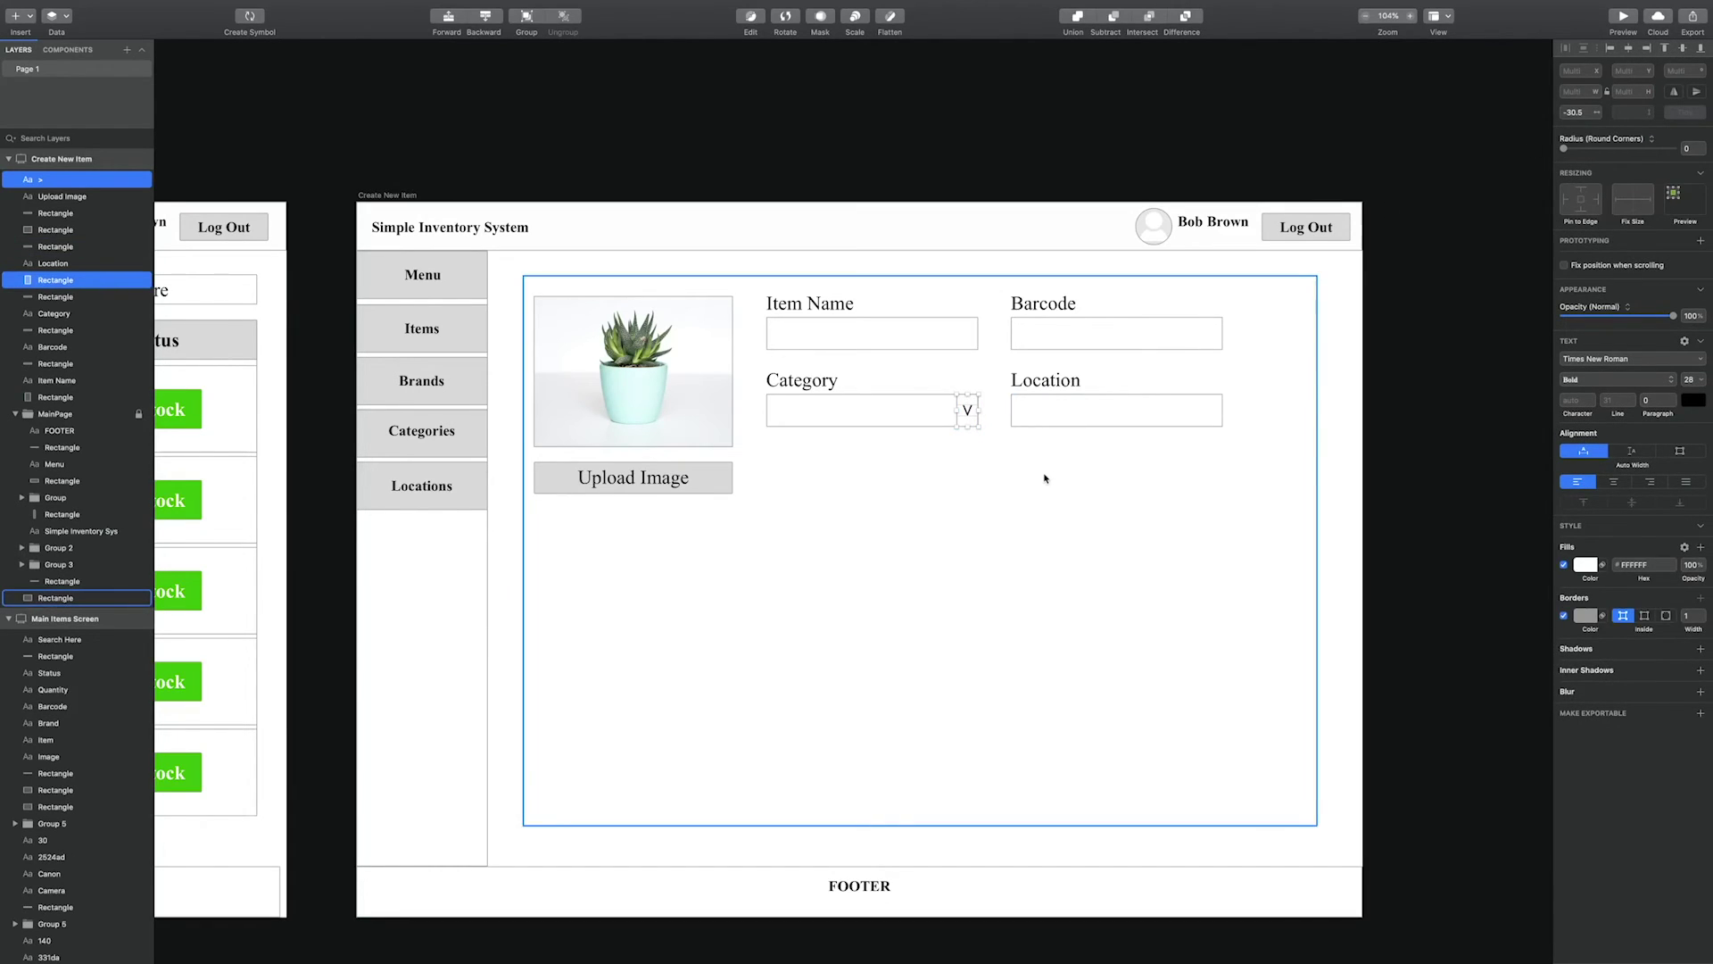
pyautogui.click(971, 413)
pyautogui.keyDown('shift'); pyautogui.click(966, 412); pyautogui.keyUp('shift')
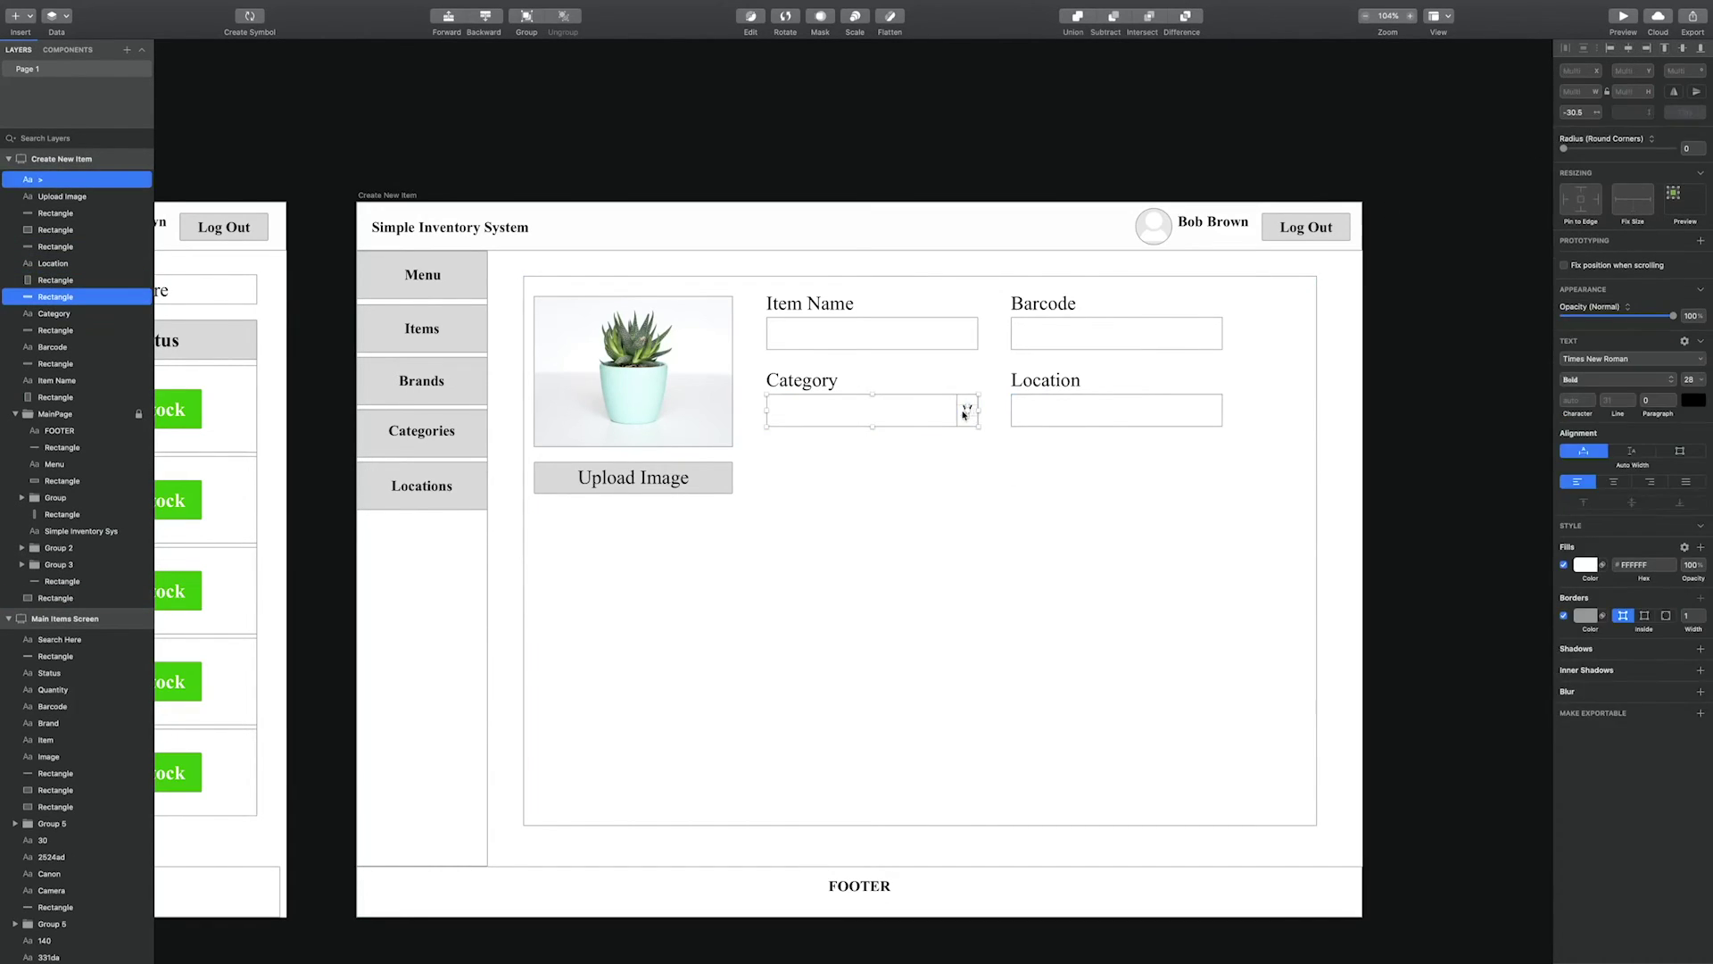
pyautogui.scroll(-1, 962, 425)
pyautogui.click(962, 430)
pyautogui.click(965, 407)
pyautogui.keyDown('shift'); pyautogui.click(967, 406); pyautogui.keyUp('shift')
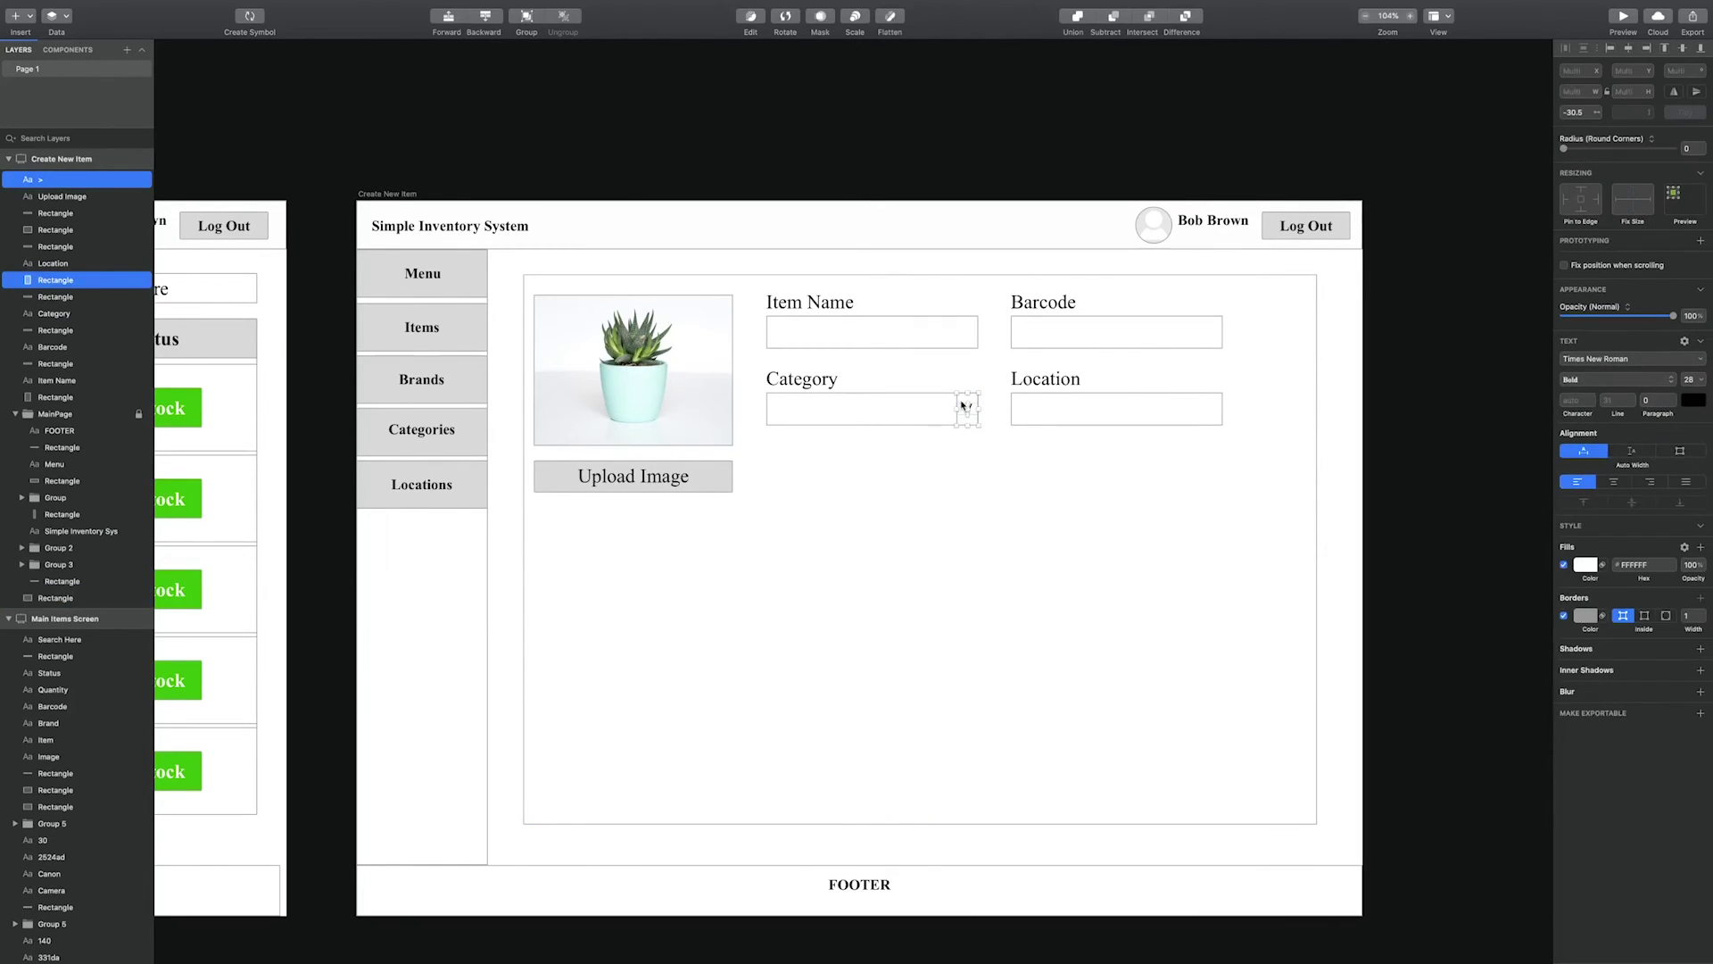
pyautogui.rightClick(968, 401)
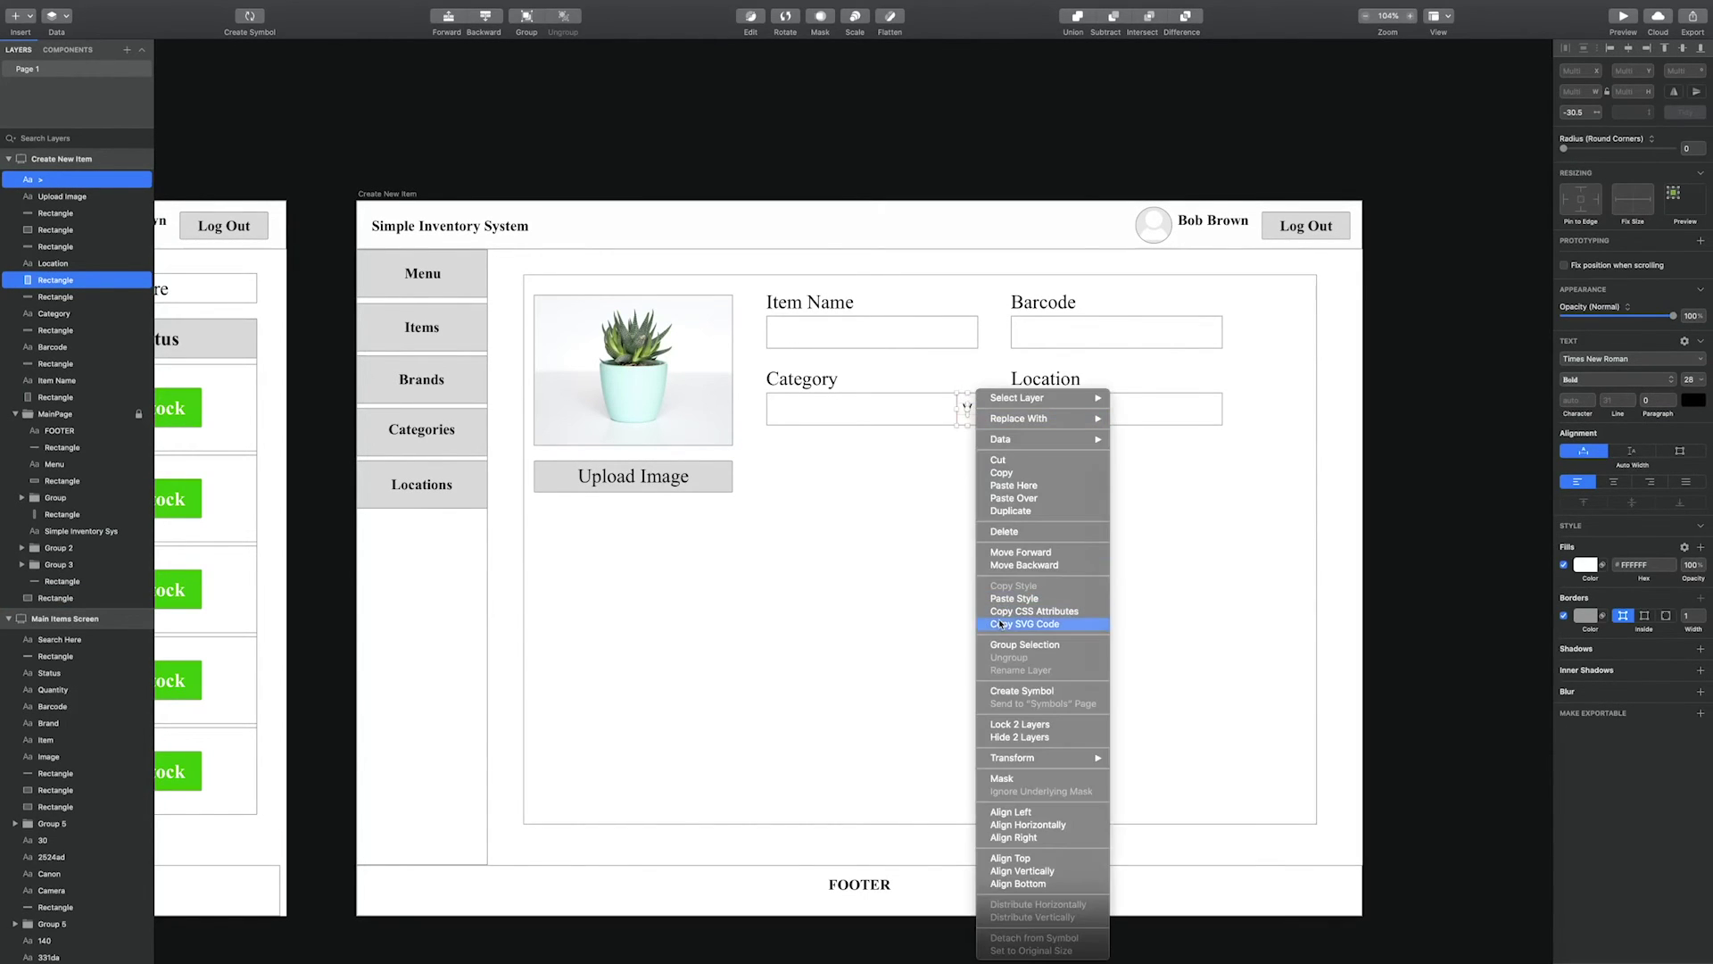
pyautogui.click(1006, 646)
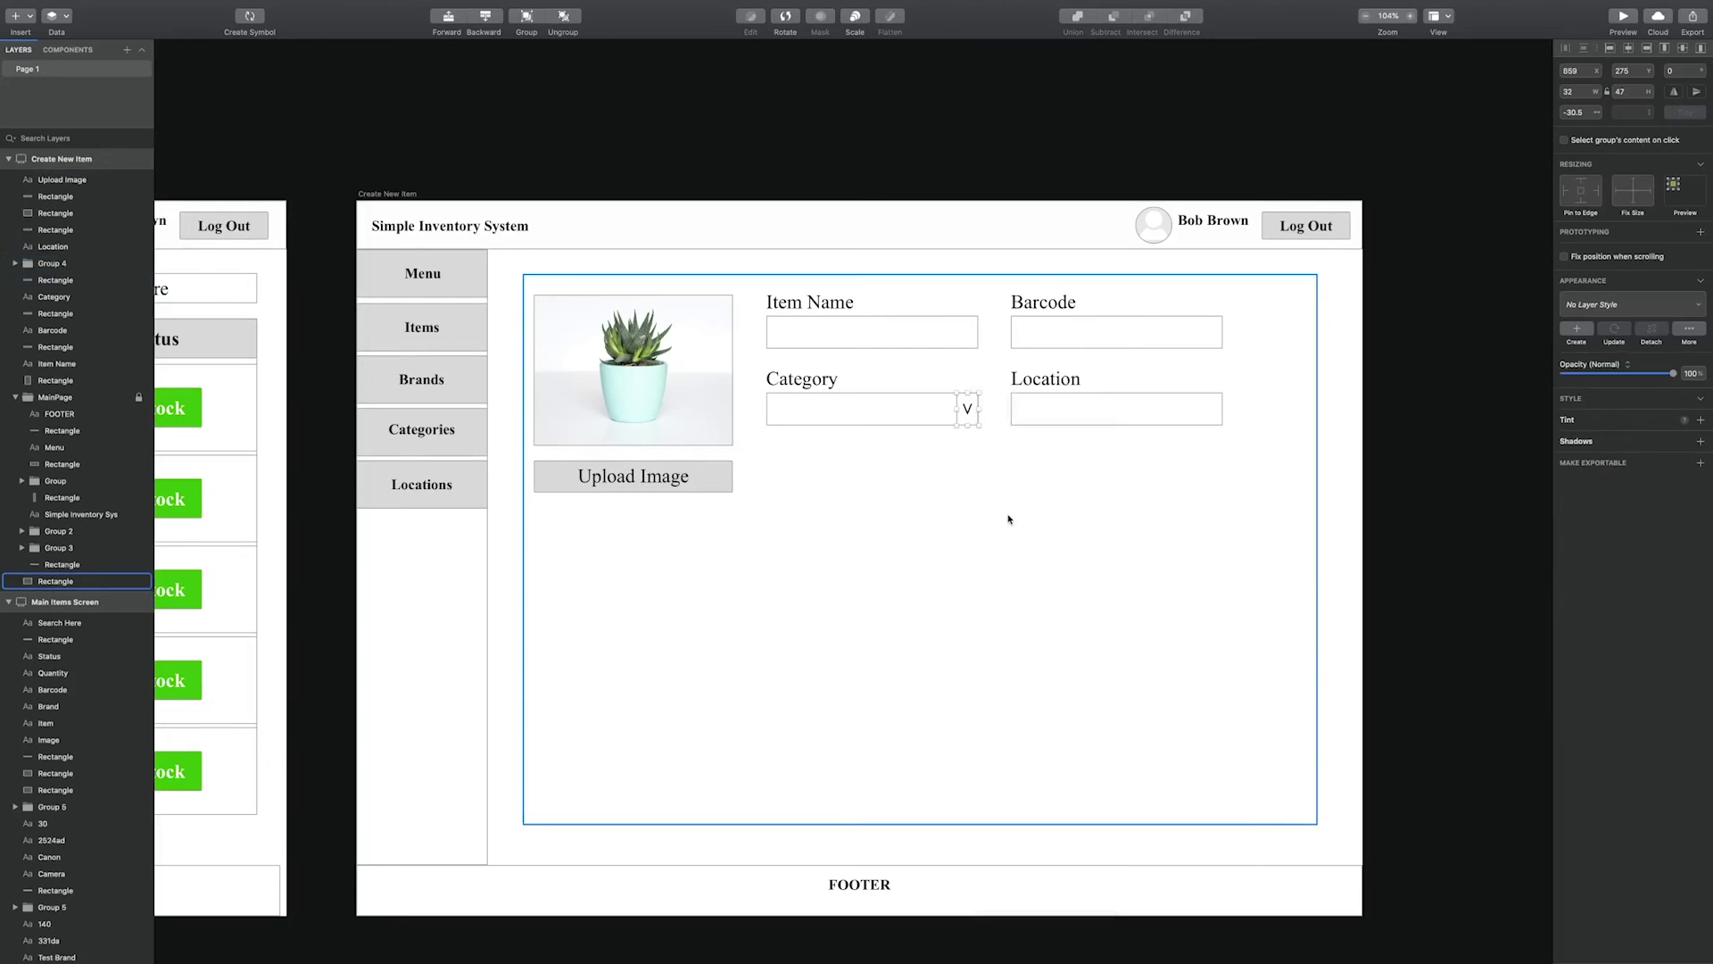
# Duplicate the dropdown arrow group and move the copy horizontally to just past the Location field.
pyautogui.hotkey('shift', 'Right')
pyautogui.hotkey('shift', 'Right')
pyautogui.hotkey('shift', 'Right')
pyautogui.hotkey('shift', 'Right')
pyautogui.hotkey('shift', 'Right')
pyautogui.hotkey('shift', 'Right')
pyautogui.hotkey('shift', 'Right')
pyautogui.hotkey('shift', 'Right')
pyautogui.hotkey('shift', 'Right')
pyautogui.hotkey('shift', 'Right')
pyautogui.hotkey('shift', 'Right')
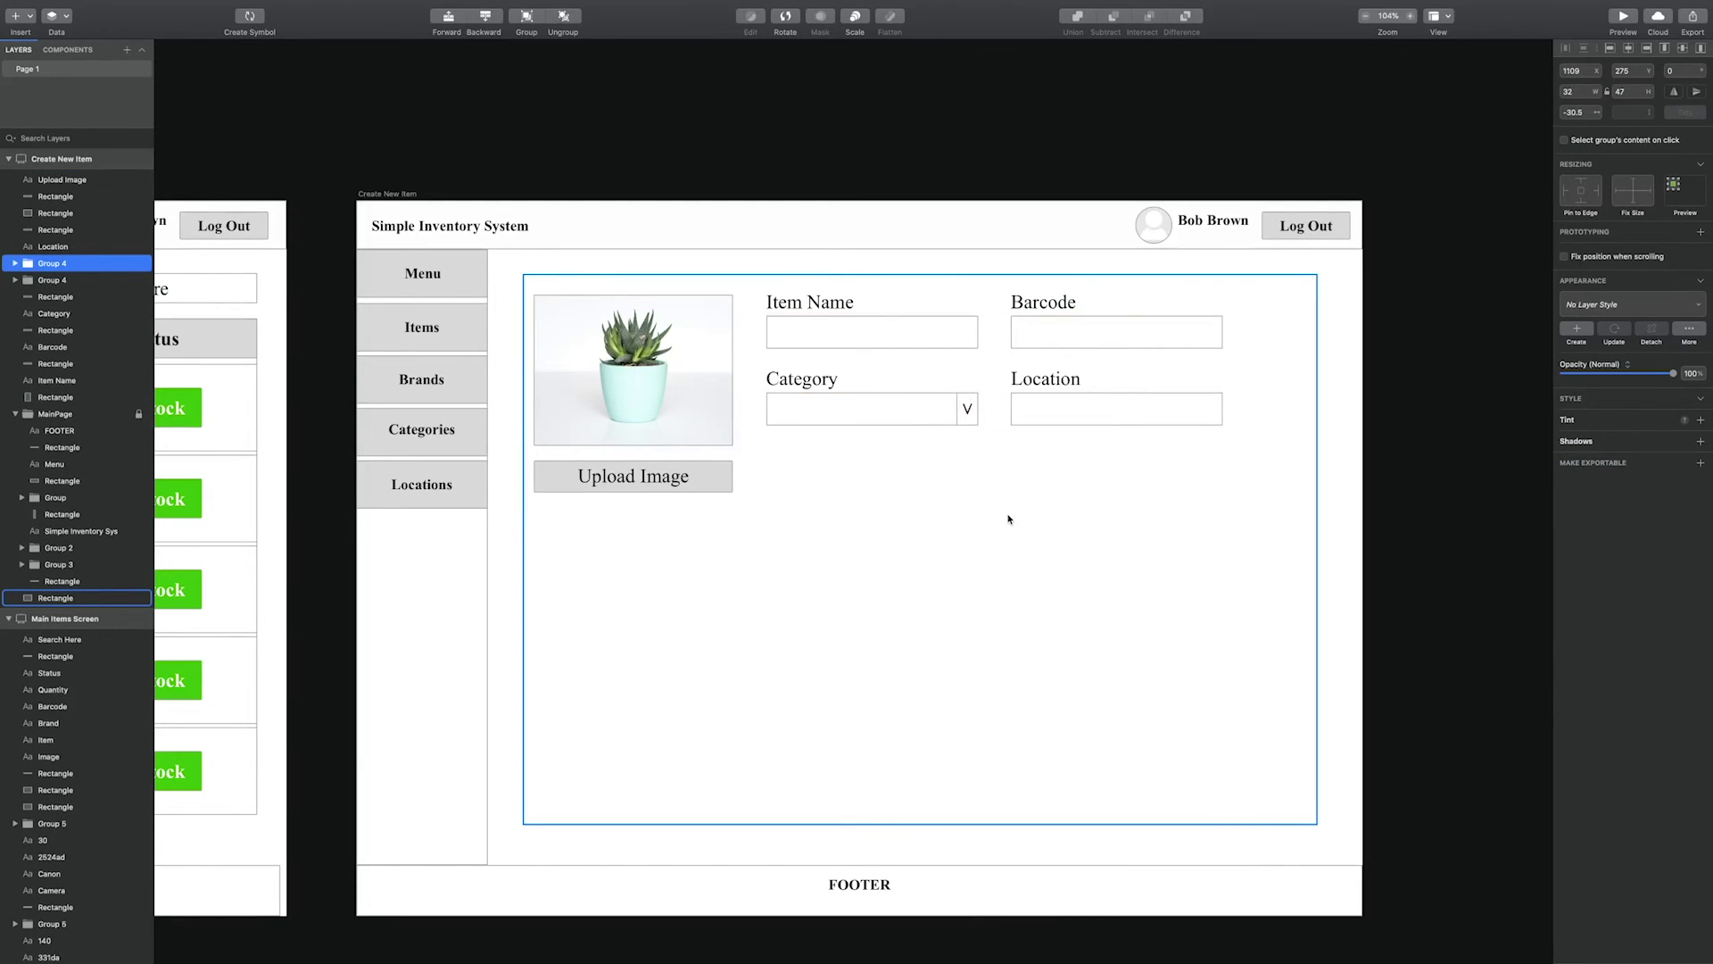
pyautogui.hotkey('shift', 'Right')
pyautogui.hotkey('shift', 'Right')
pyautogui.hotkey('shift', 'Right')
pyautogui.hotkey('shift', 'Right')
pyautogui.hotkey('shift', 'Right')
pyautogui.hotkey('shift', 'Right')
pyautogui.hotkey('shift', 'Right')
pyautogui.hotkey('shift', 'Right')
pyautogui.hotkey('shift', 'Right')
pyautogui.hotkey('shift', 'Right')
pyautogui.hotkey('shift', 'Right')
pyautogui.hotkey('shift', 'Right')
pyautogui.hotkey('shift', 'Right')
pyautogui.hotkey('shift', 'Right')
pyautogui.hotkey('shift', 'Right')
# Move the Location field's rectangle backward in the layer order behind the copied arrow group, and shift that group left toward the field.
pyautogui.rightClick(1182, 424)
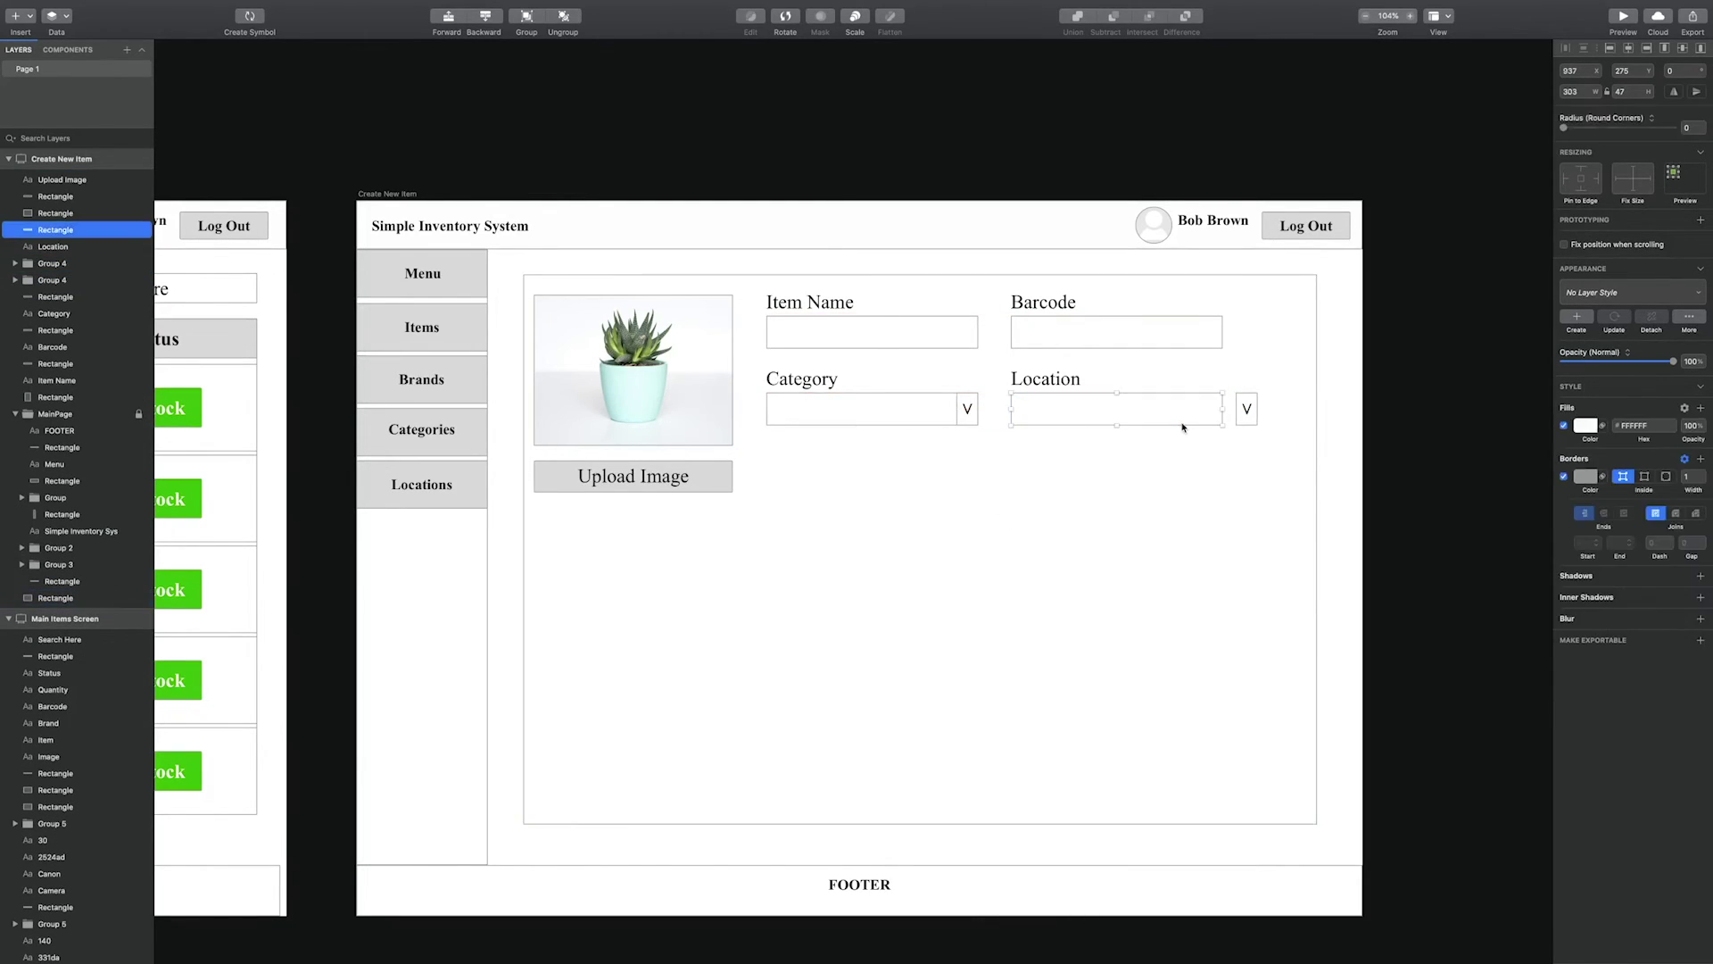
pyautogui.click(1234, 594)
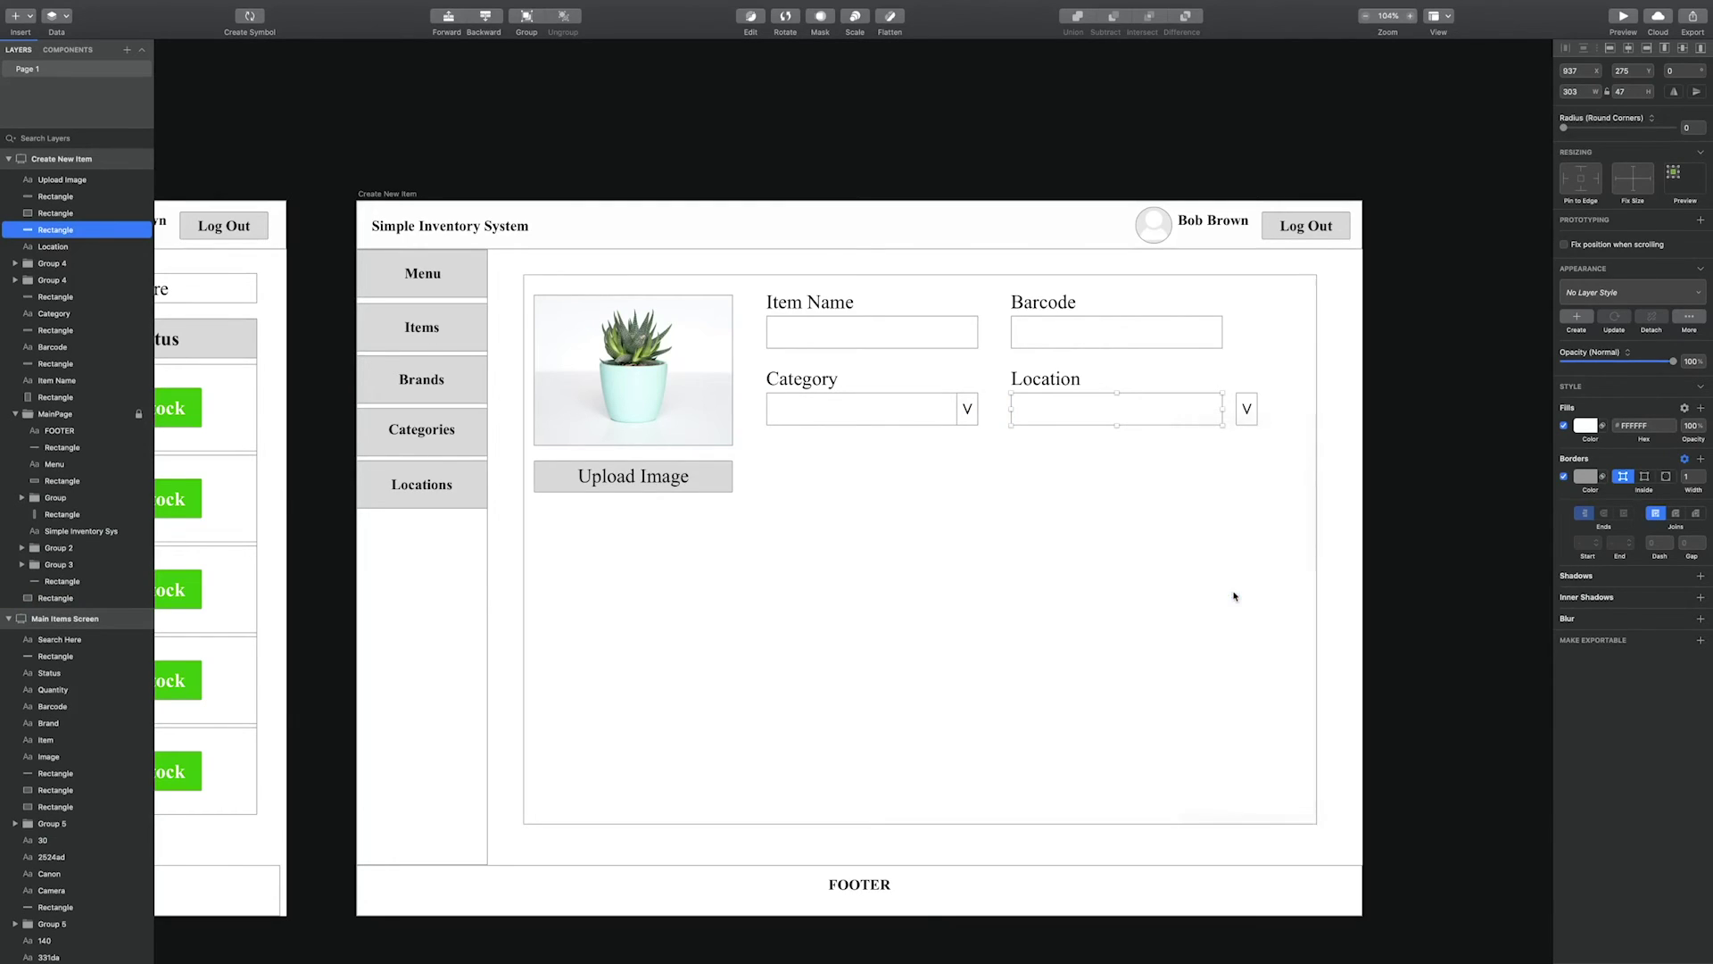
pyautogui.click(1248, 414)
pyautogui.hotkey('shift', 'Left')
pyautogui.hotkey('shift', 'Left')
pyautogui.hotkey('shift', 'Left')
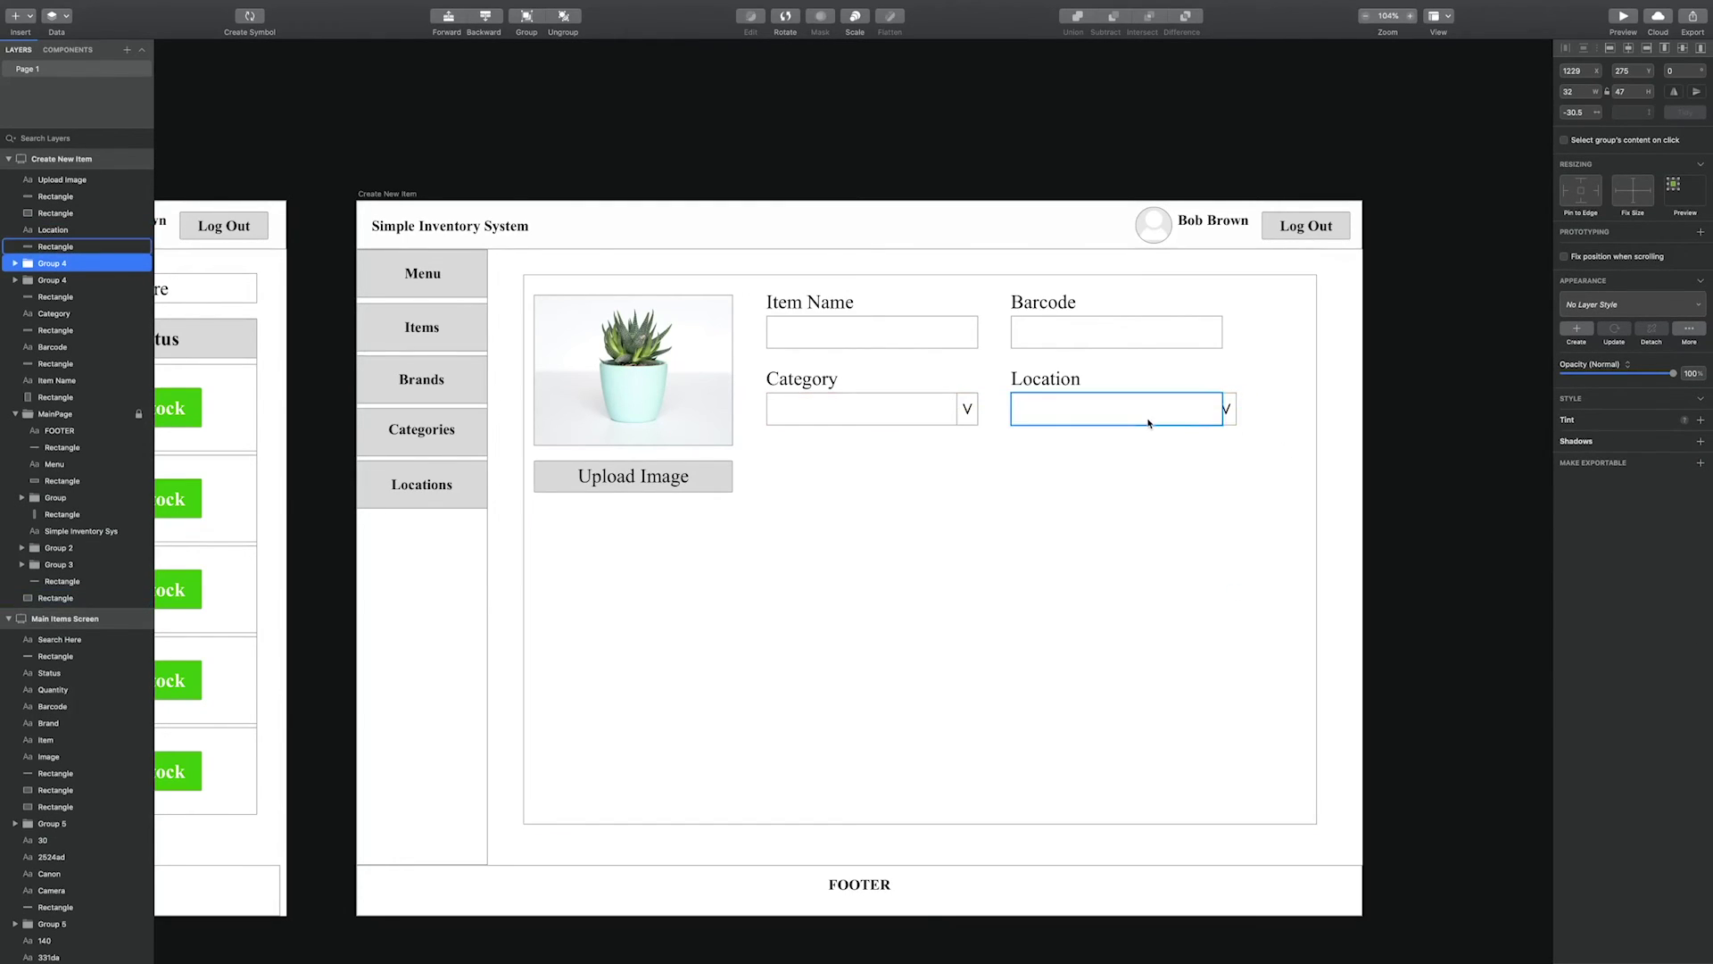
pyautogui.rightClick(1149, 418)
pyautogui.click(1234, 592)
# Align the copied arrow group inside the right end of the Location field.
pyautogui.click(1230, 411)
pyautogui.hotkey('shift', 'Left')
pyautogui.hotkey('shift', 'Left')
pyautogui.hotkey('shift', 'Left')
pyautogui.press('Right')
pyautogui.press('Right')
pyautogui.press('Right')
pyautogui.press('Right')
pyautogui.press('Right')
pyautogui.press('Right')
pyautogui.press('Right')
pyautogui.press('Right')
pyautogui.click(1260, 438)
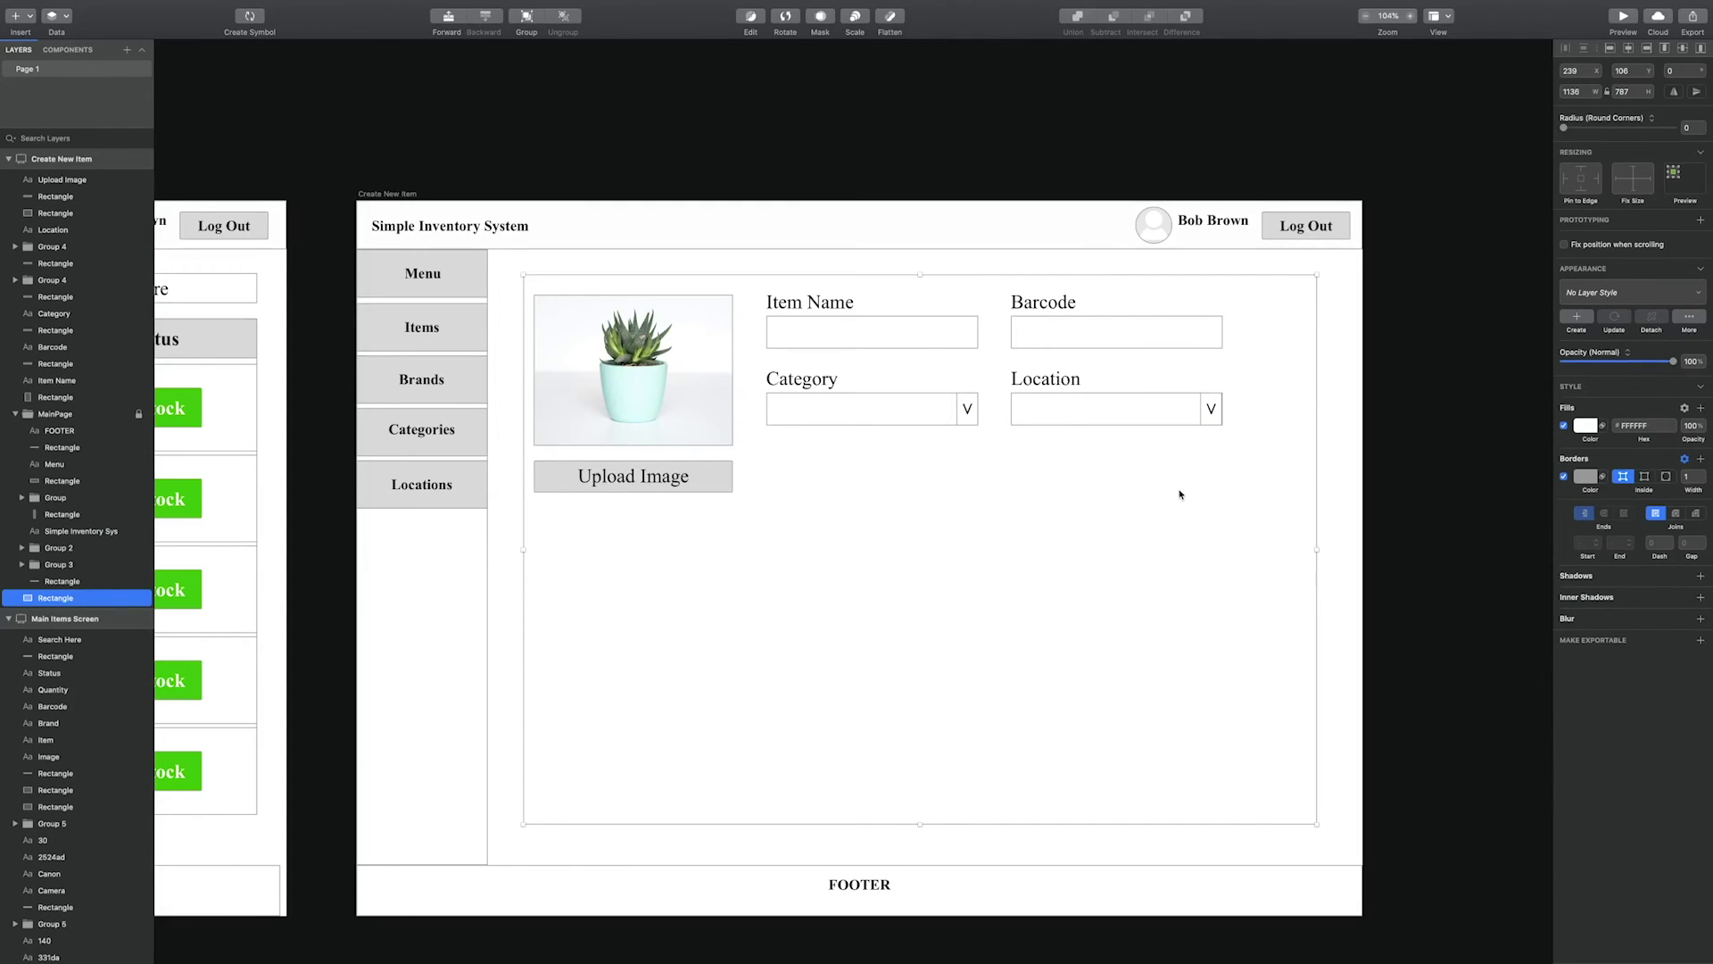
# Duplicate the Item Name and Barcode labels with their fields and place the copies below Category and Location as a third row.
pyautogui.click(823, 308)
pyautogui.keyDown('shift'); pyautogui.click(888, 335); pyautogui.keyUp('shift')
pyautogui.keyDown('shift'); pyautogui.click(1044, 303); pyautogui.keyUp('shift')
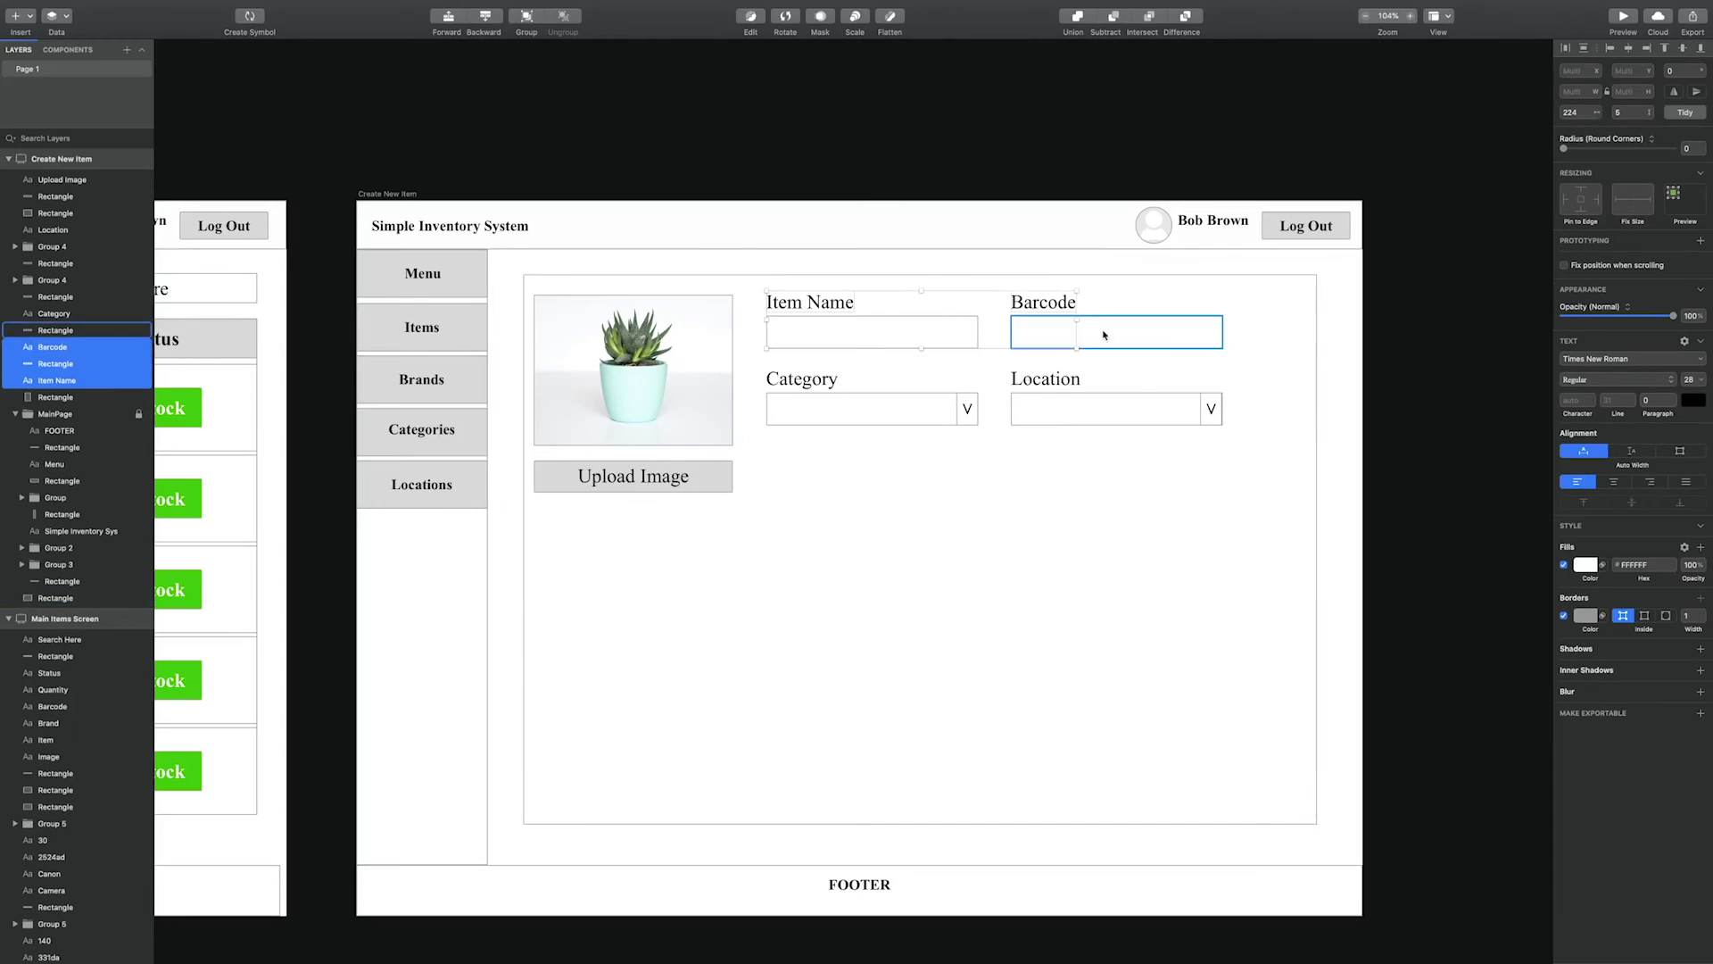
pyautogui.keyDown('shift'); pyautogui.click(1115, 330); pyautogui.keyUp('shift')
pyautogui.hotkey('ctrl', 'd')
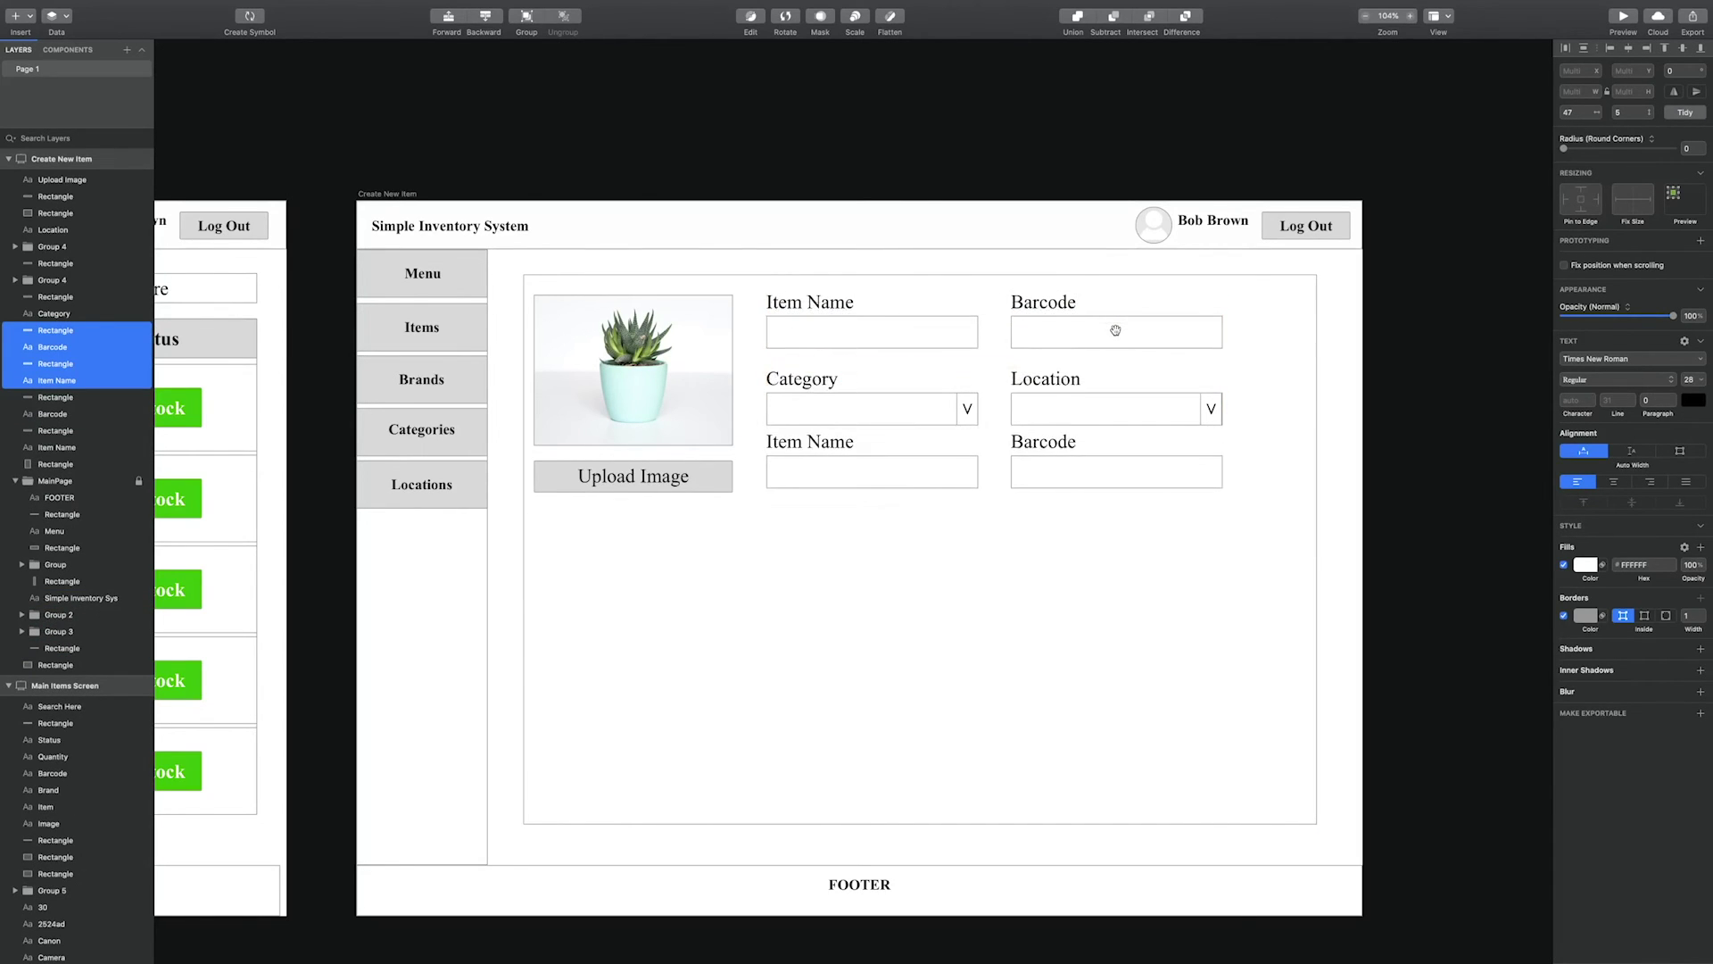
pyautogui.hotkey('shift', 'Down')
pyautogui.click(1354, 520)
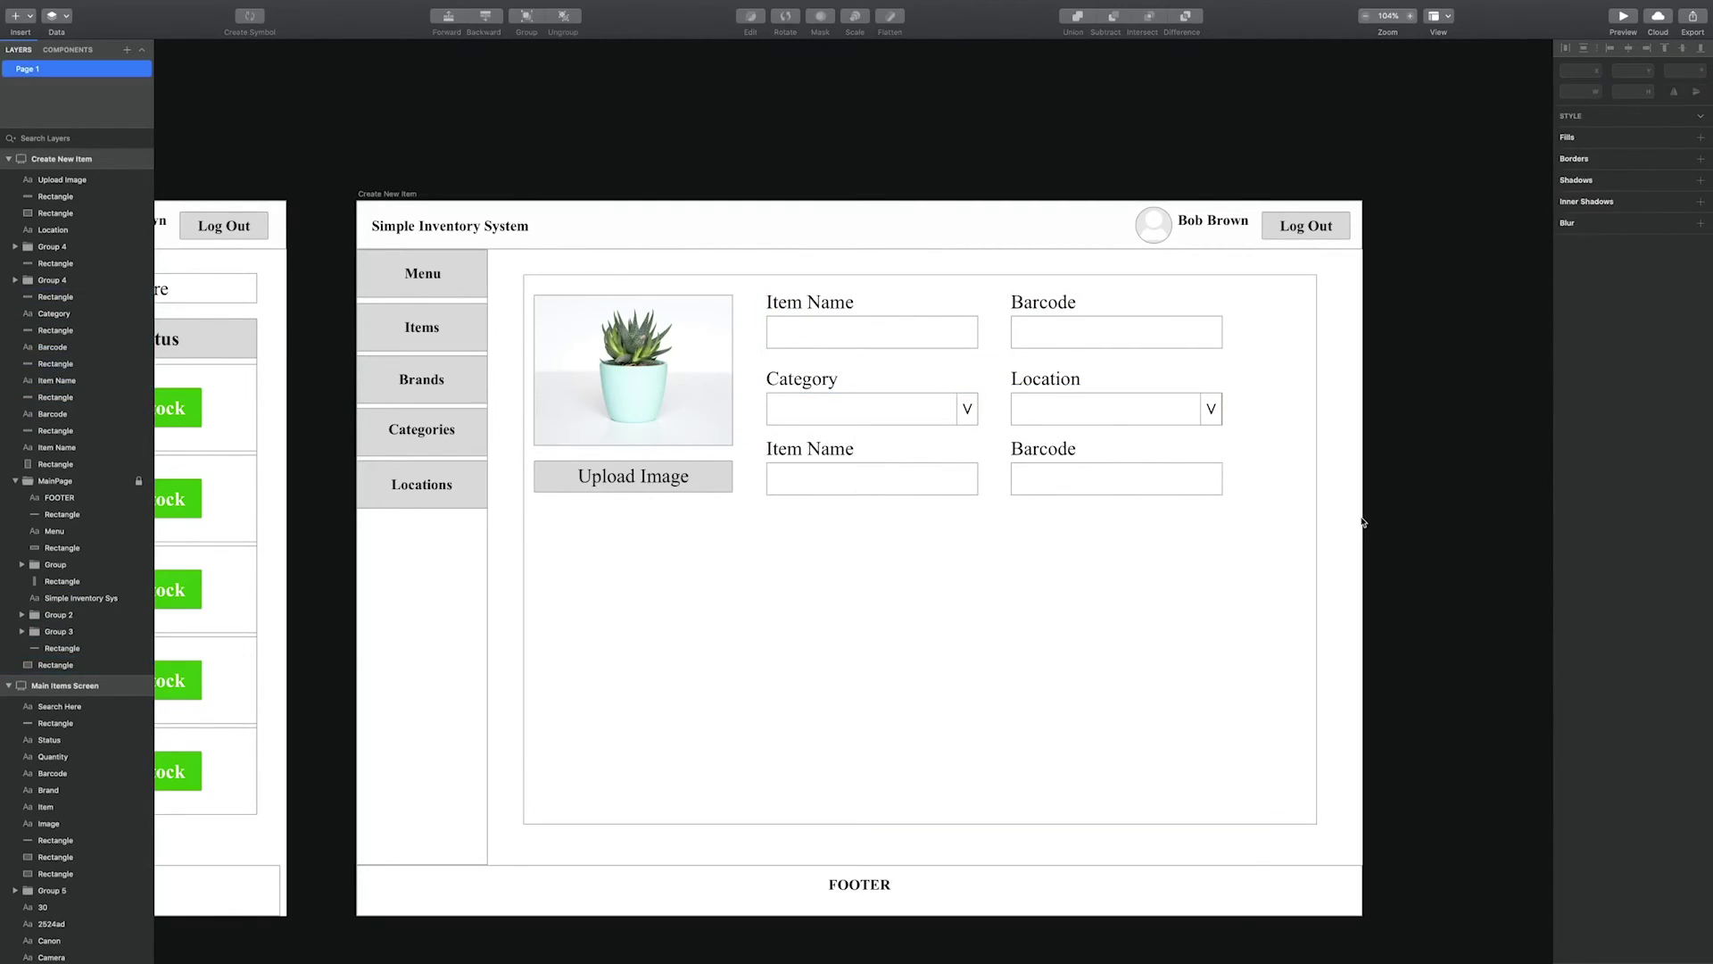
# Change the third-row Item Name label to "Price Per Unit".
pyautogui.click(830, 449)
pyautogui.doubleClick(830, 449)
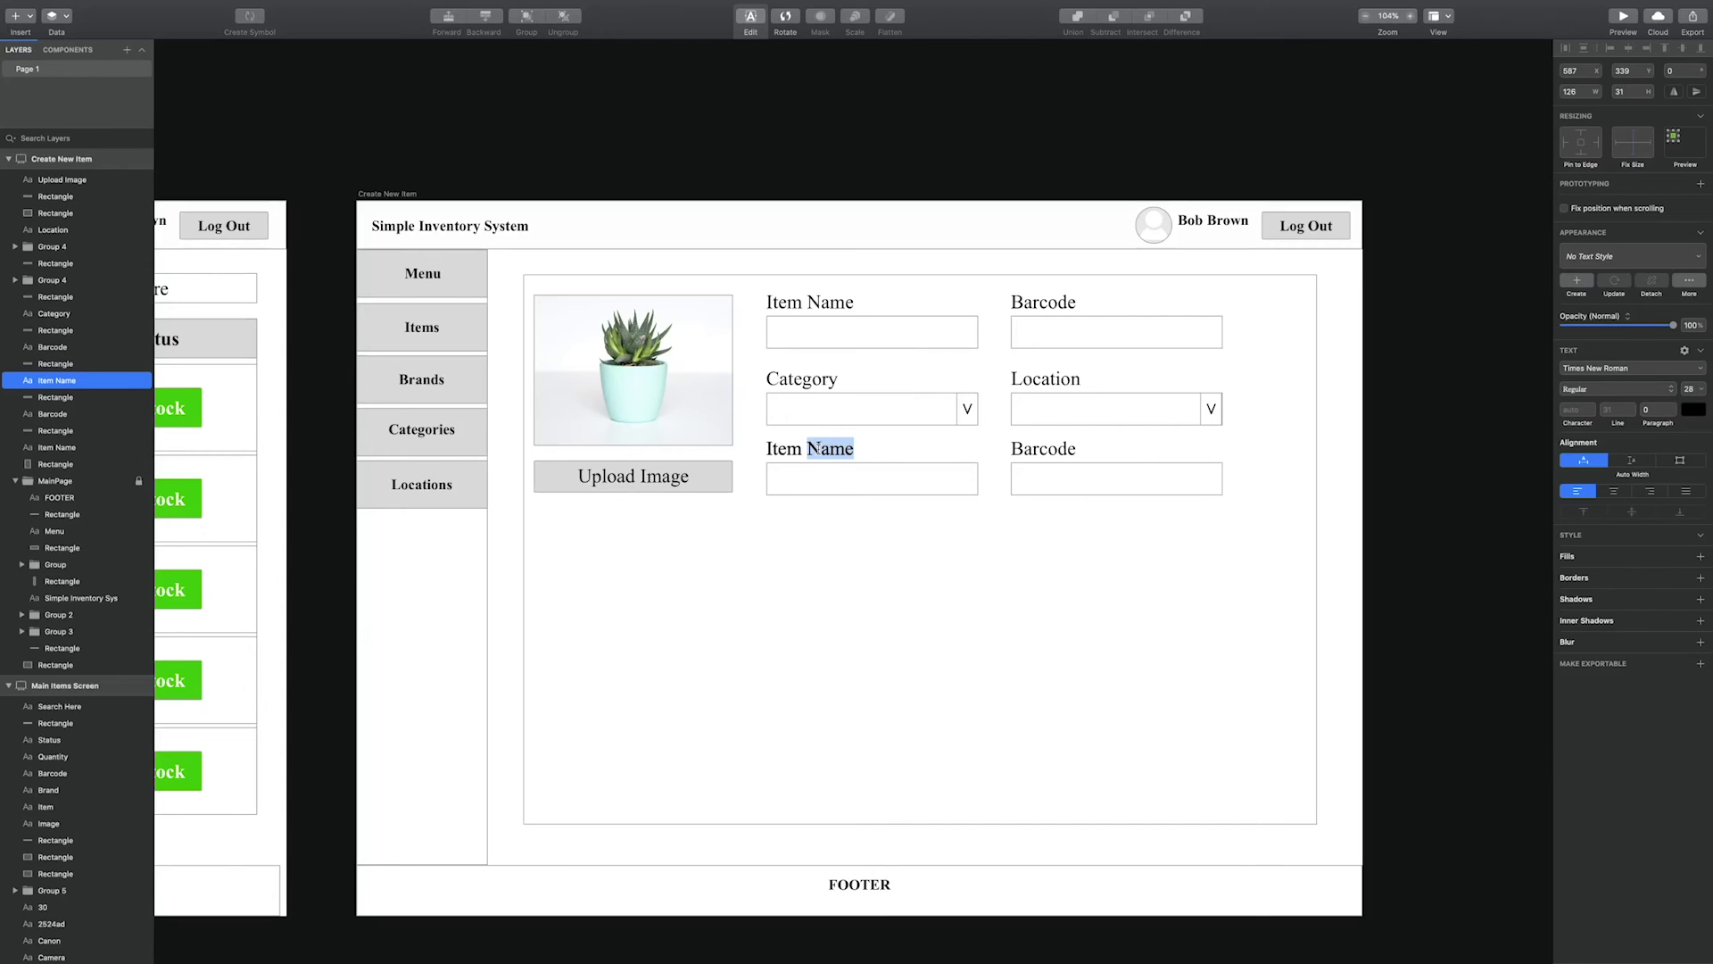
pyautogui.press('BackSpace')
pyautogui.press('BackSpace')
pyautogui.press('BackSpace')
# Change the third-row Barcode label to "Quantity".
pyautogui.click(1045, 450)
pyautogui.doubleClick(1048, 451)
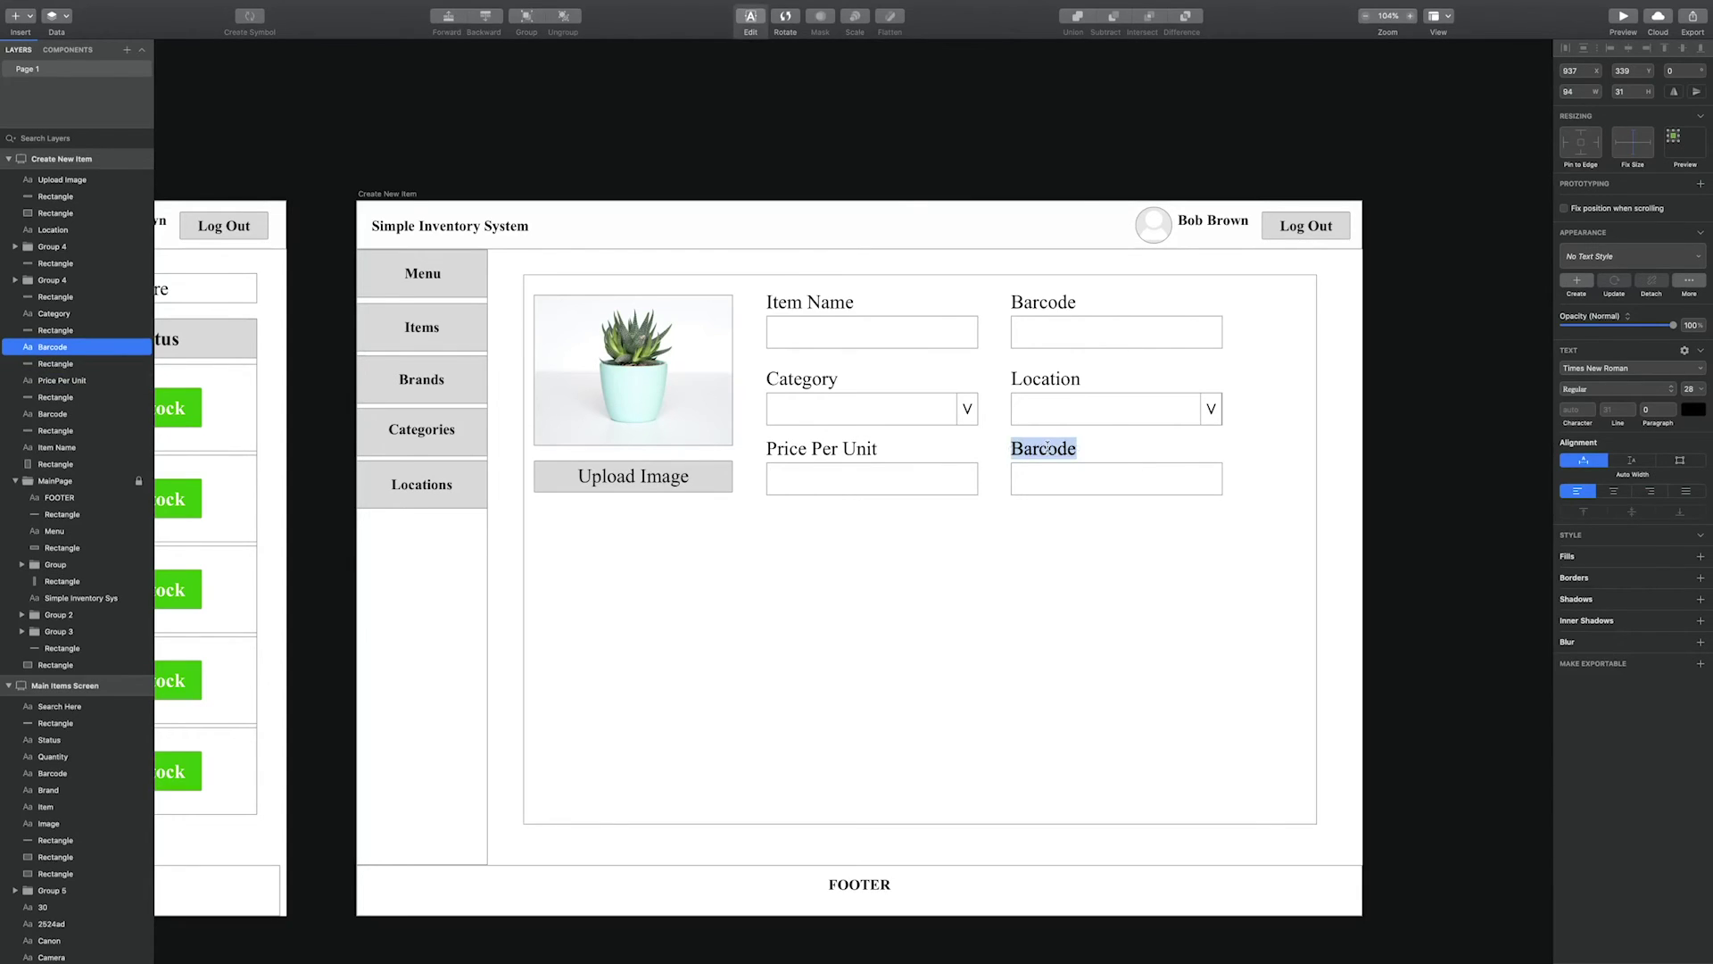
pyautogui.write('Quantity')
pyautogui.press('Escape')
# Add a "$" text inside the Price Per Unit field and shorten the surrounding panel to end just below the third row.
pyautogui.press('t')
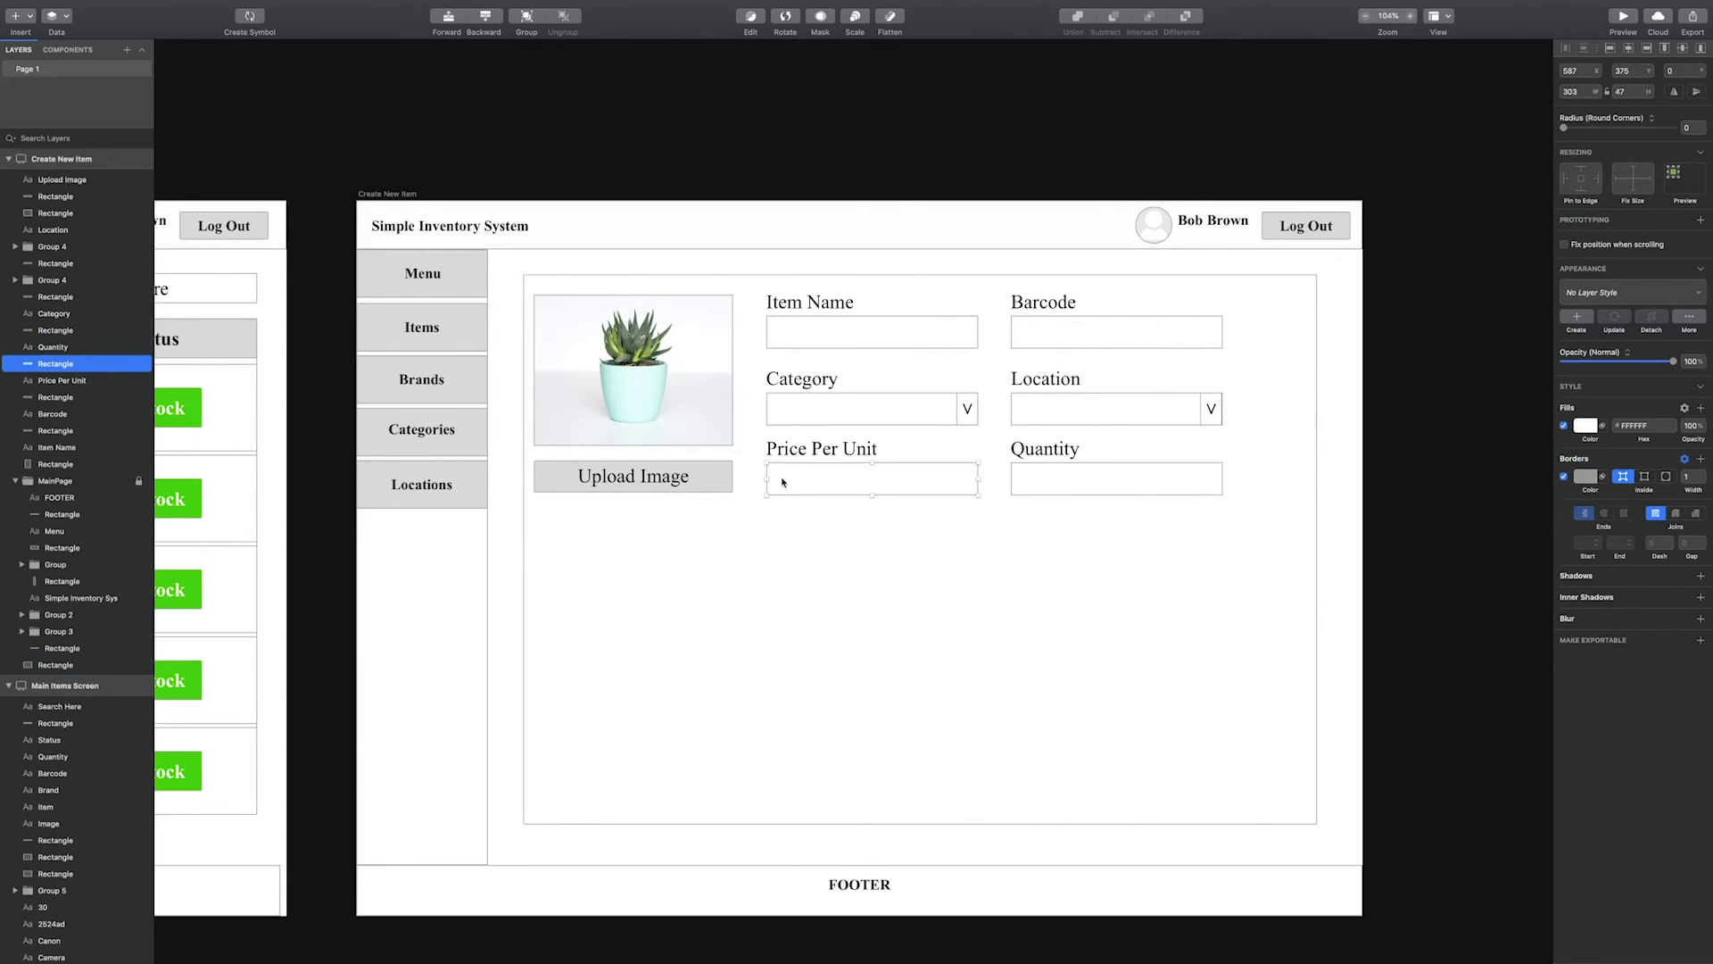
pyautogui.click(778, 479)
pyautogui.write('$')
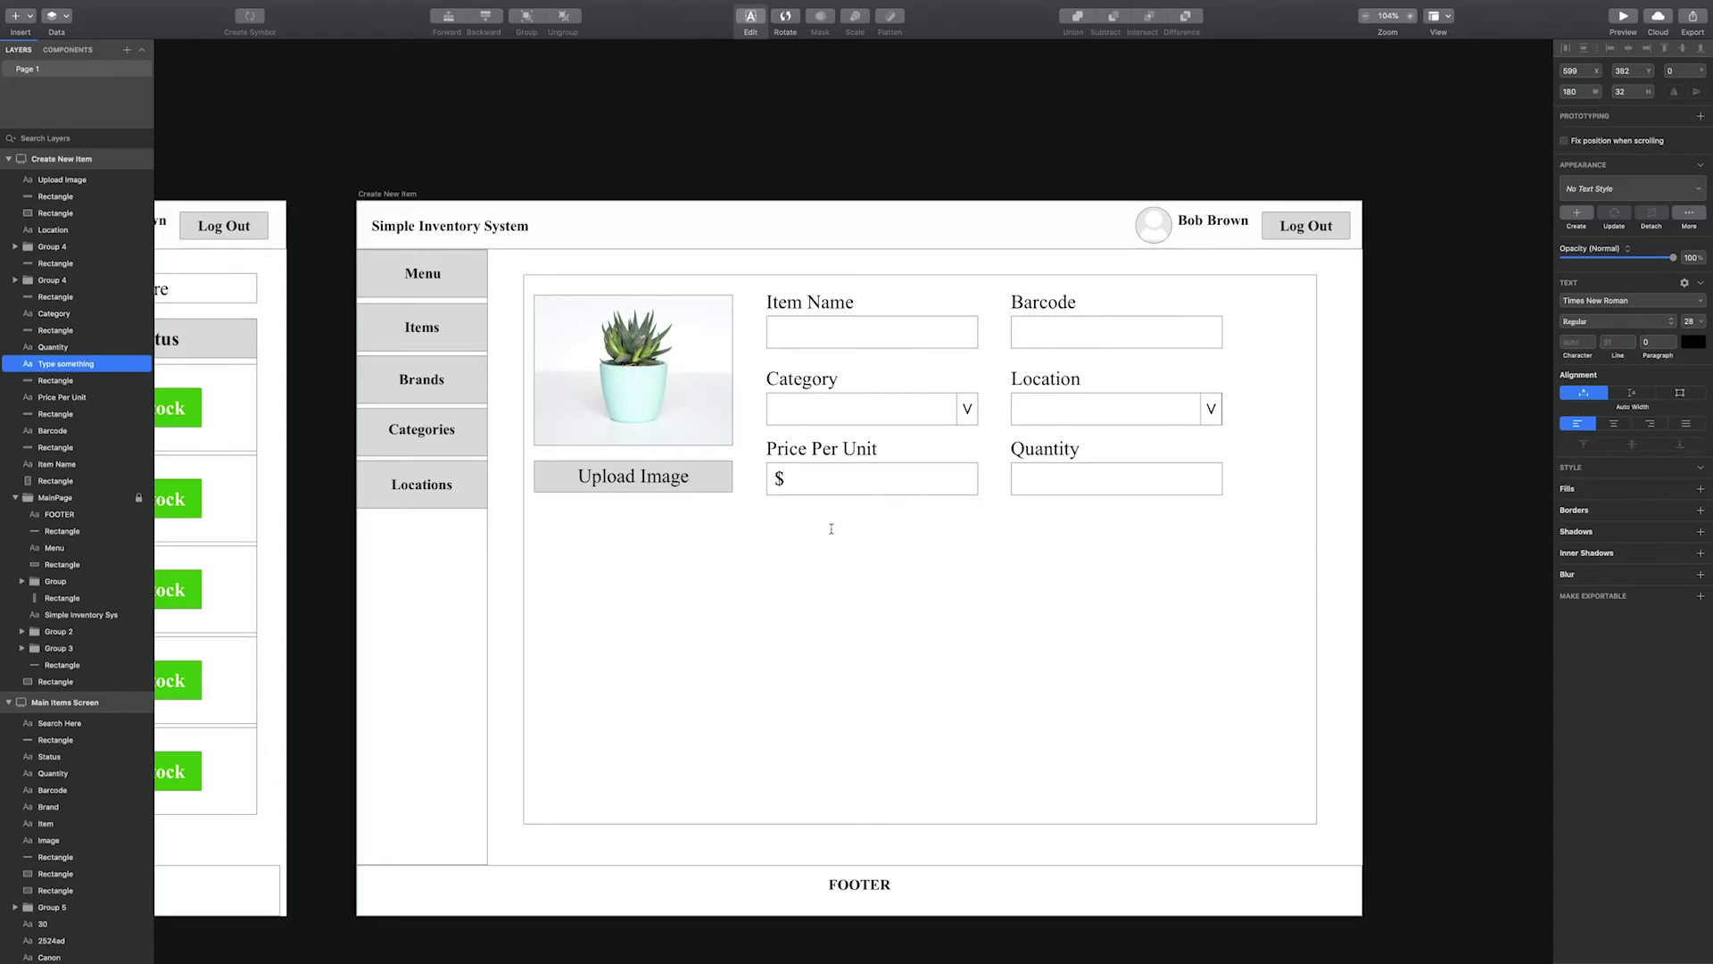
pyautogui.click(831, 535)
pyautogui.moveTo(920, 823); pyautogui.dragTo(903, 539)
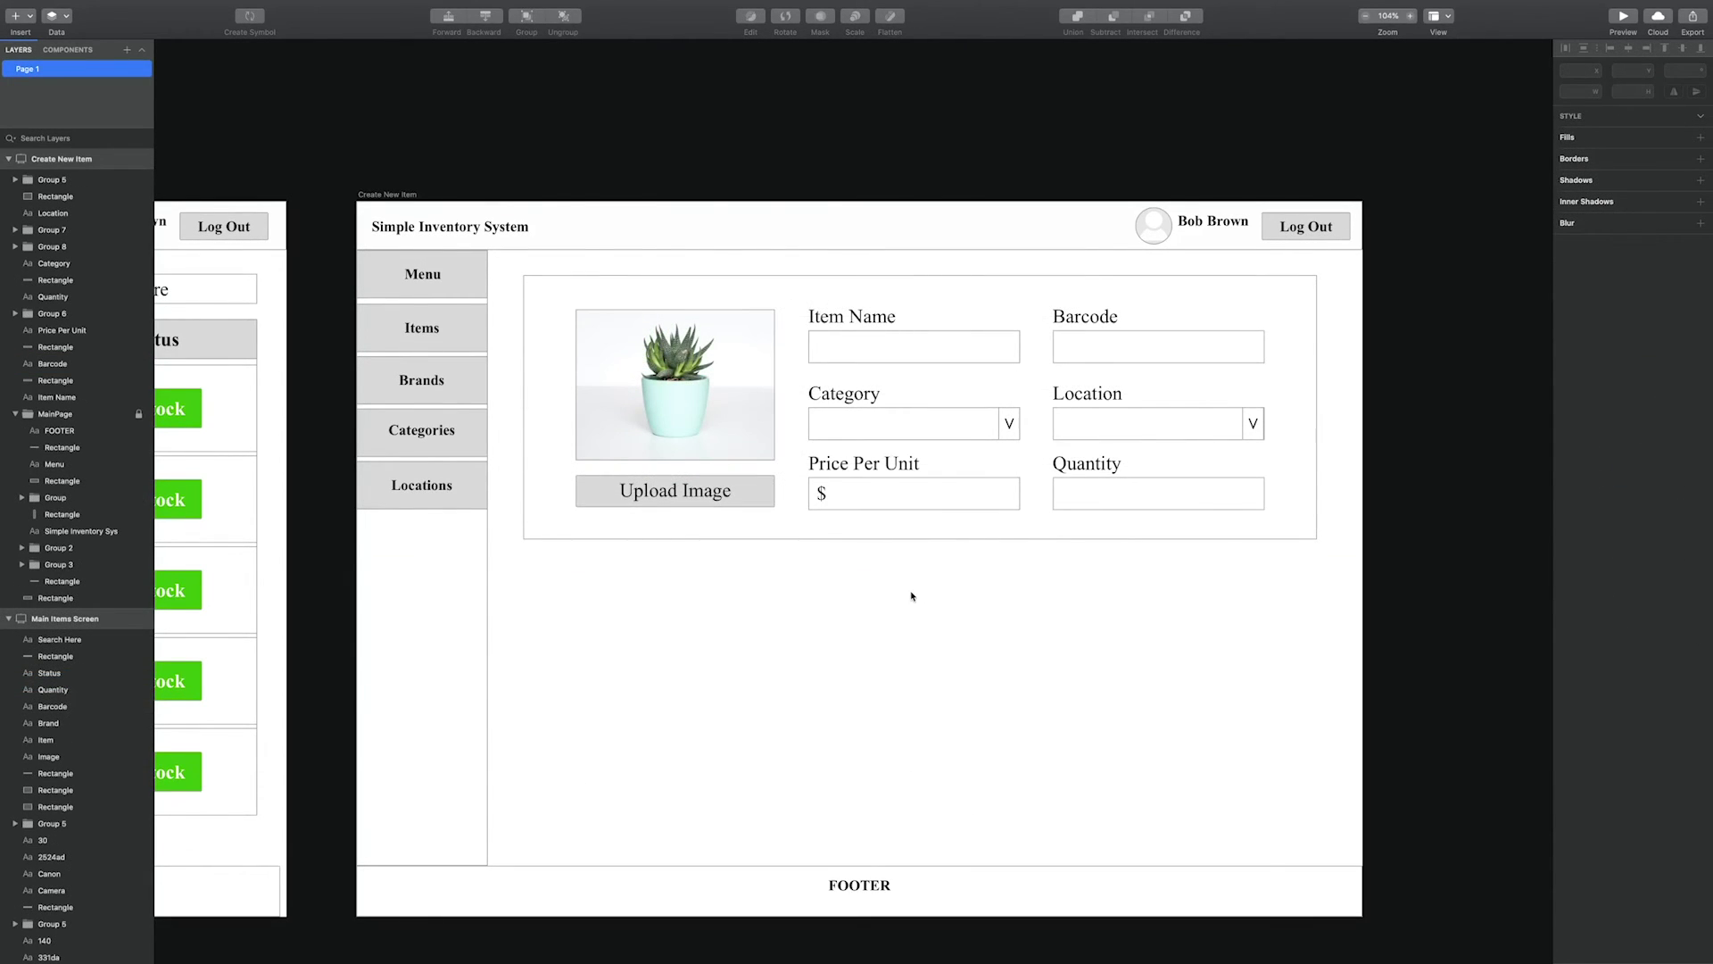
# Copy the Upload Image button to the Main Items Screen, above the table and flush with its left edge.
pyautogui.hscroll(-15, 911, 596)
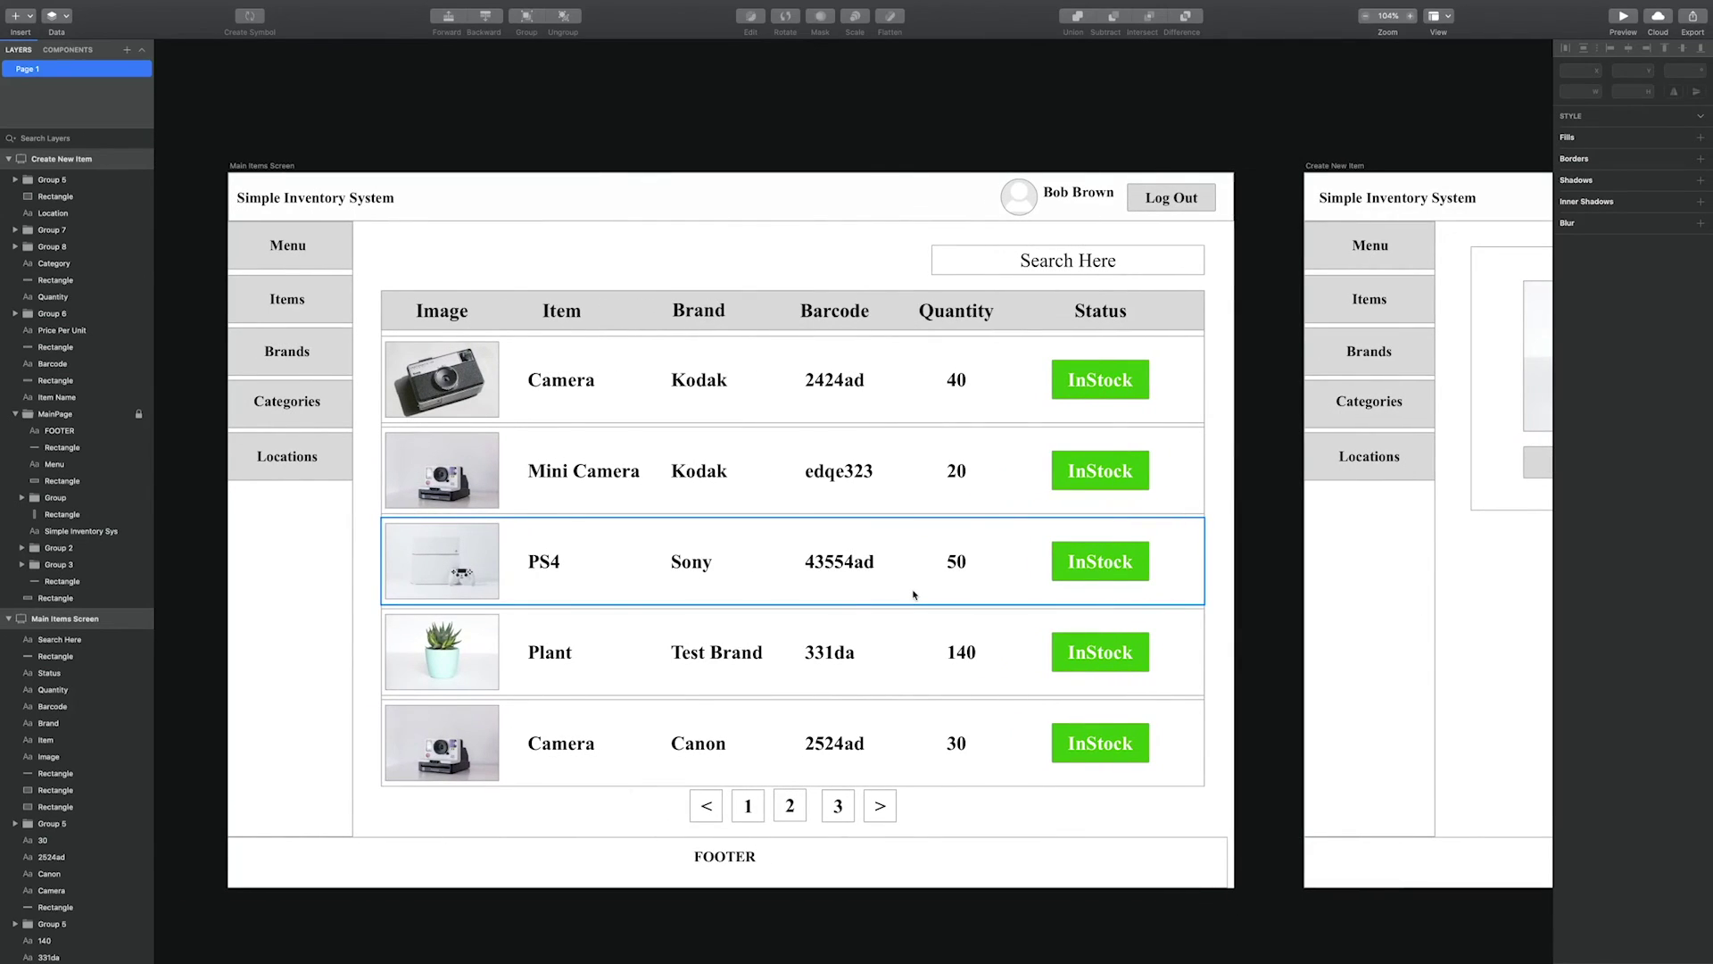
pyautogui.hscroll(10, 914, 595)
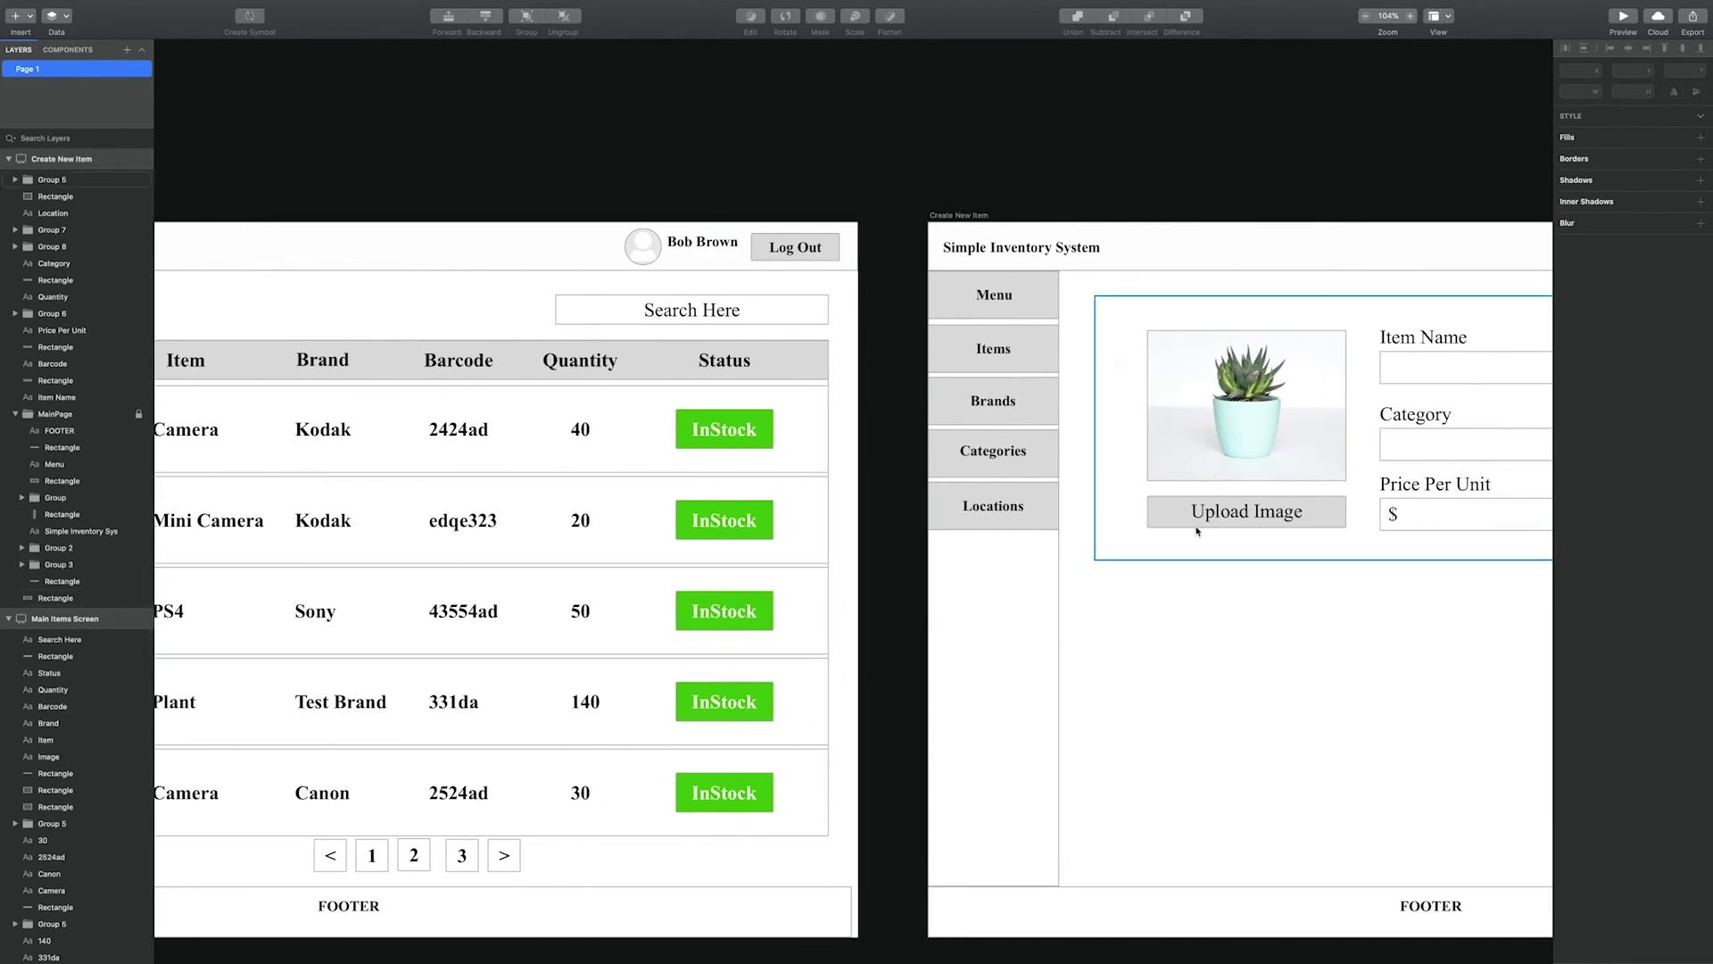
pyautogui.click(1196, 522)
pyautogui.moveTo(1196, 522); pyautogui.dragTo(356, 308)
pyautogui.hscroll(-8, 371, 327)
pyautogui.moveTo(847, 314); pyautogui.dragTo(539, 313)
# Change the label of the copied button above the items table to "Add Item".
pyautogui.doubleClick(622, 303)
pyautogui.doubleClick(622, 303)
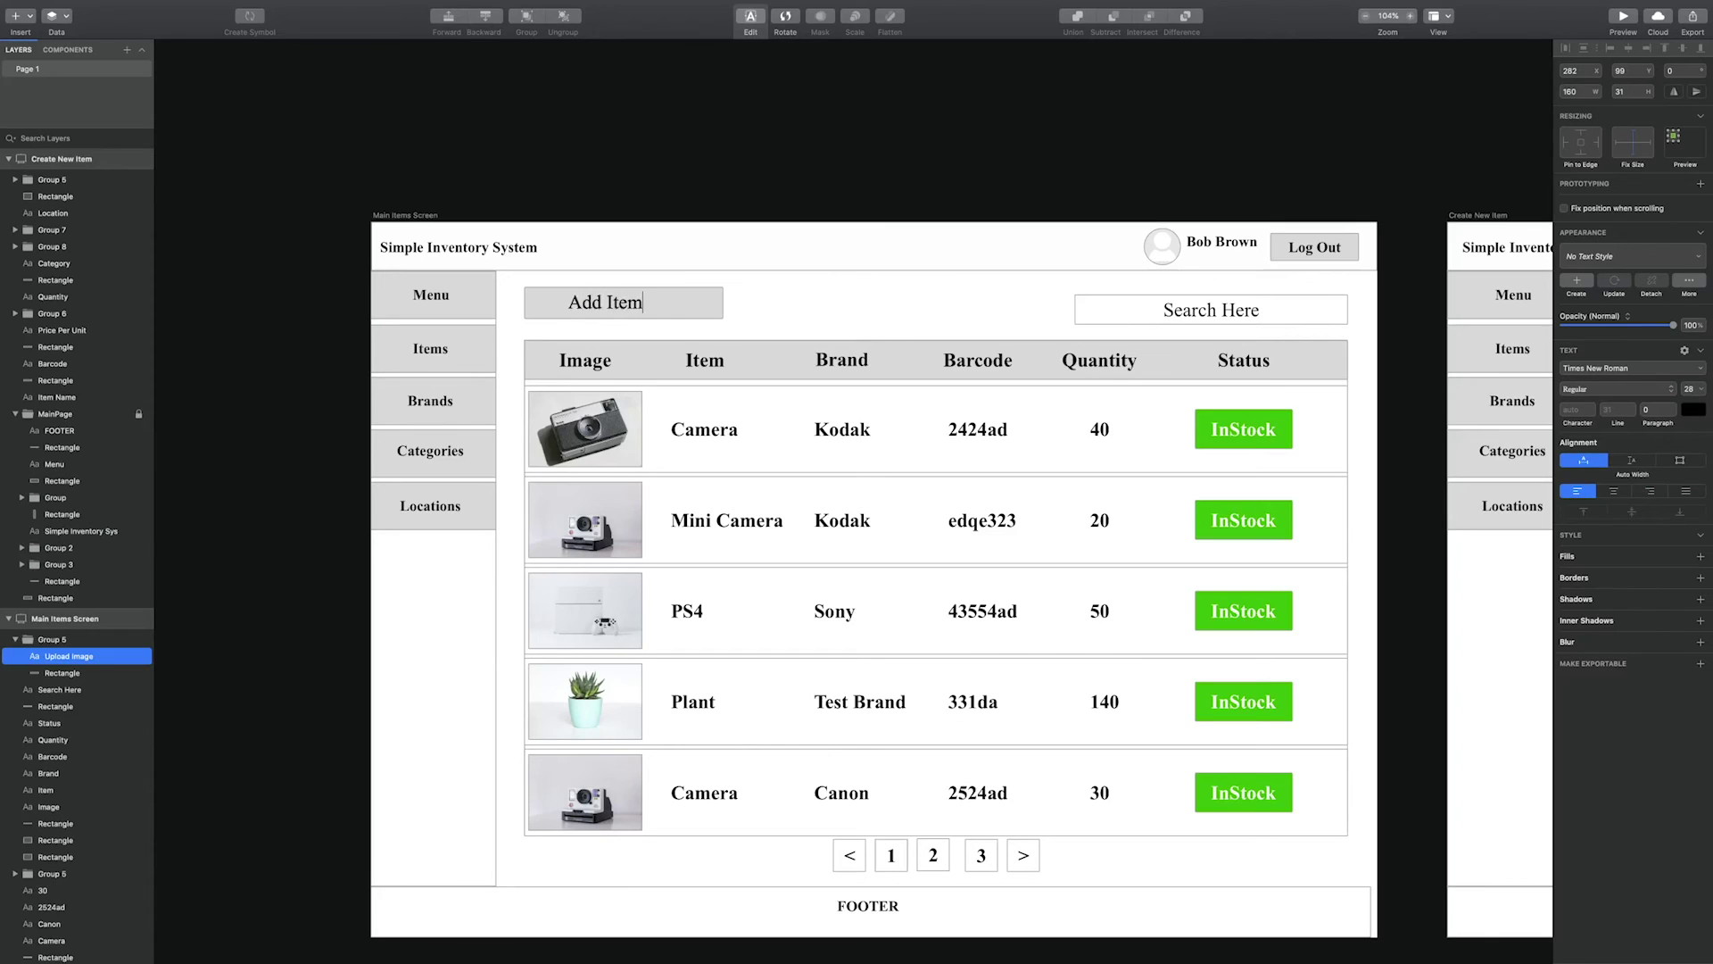
pyautogui.click(741, 306)
# Narrow the Add Item button's rectangle to about 198 px wide and centre the label inside it.
pyautogui.click(713, 304)
pyautogui.moveTo(722, 303); pyautogui.dragTo(633, 312)
pyautogui.click(687, 308)
pyautogui.click(578, 307)
pyautogui.doubleClick(578, 309)
pyautogui.keyDown('shift'); pyautogui.click(649, 308); pyautogui.keyUp('shift')
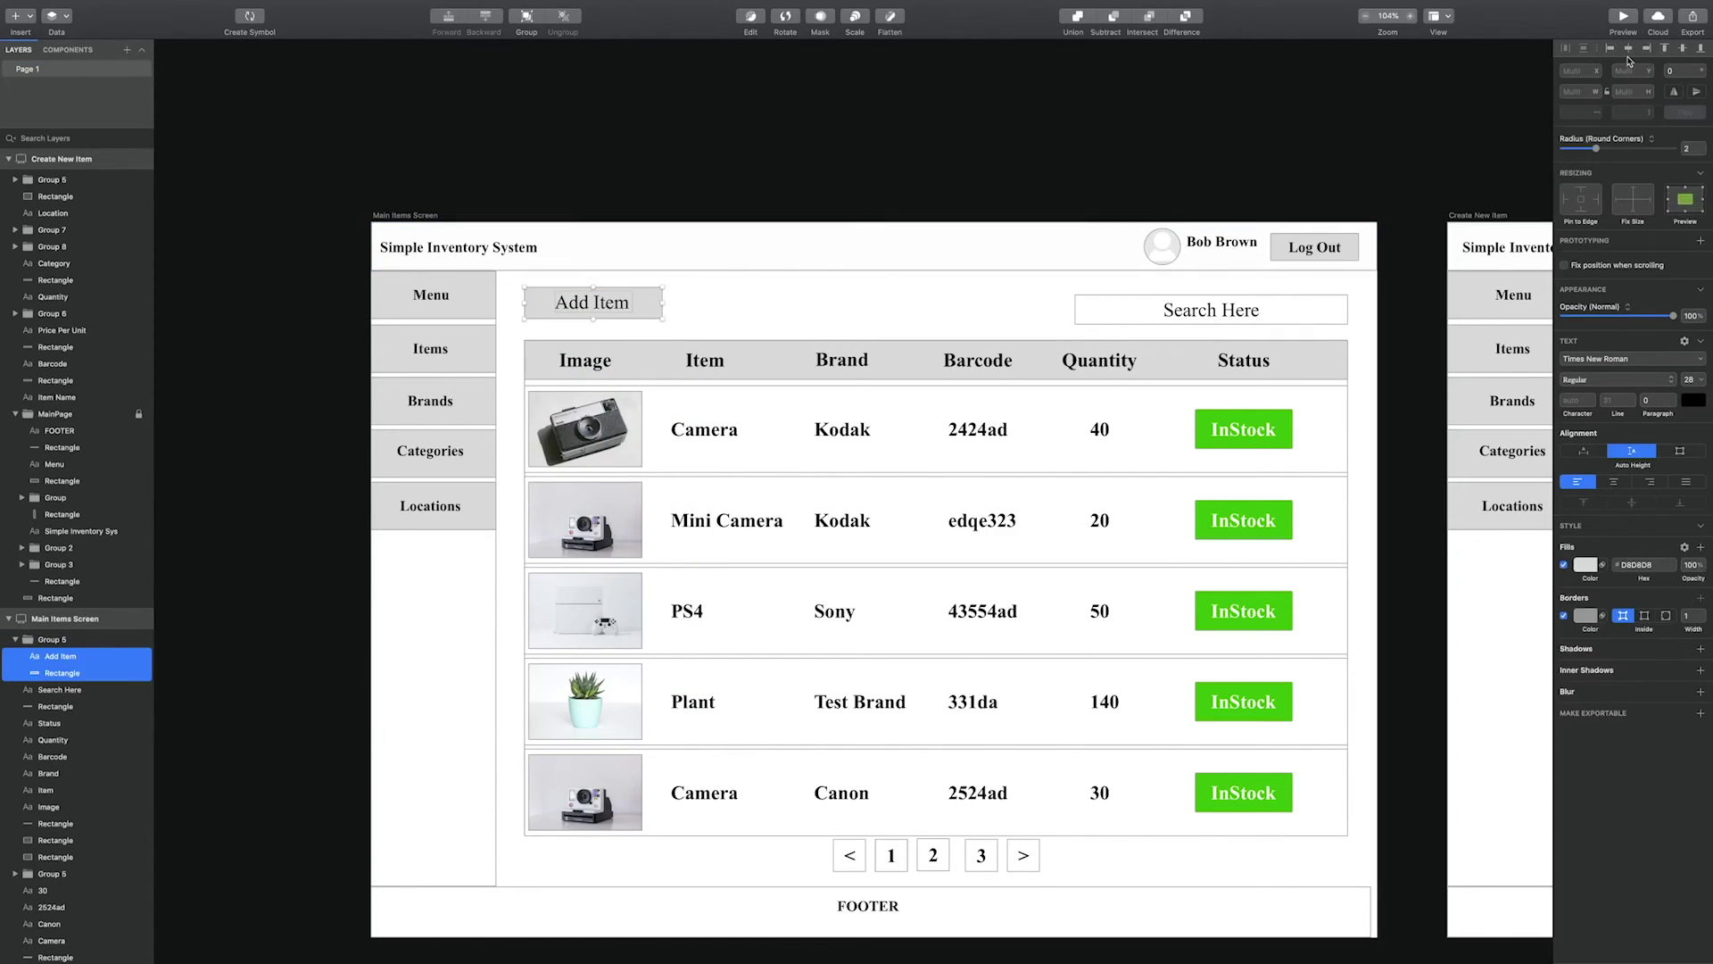
# Duplicate the Add Item button and place the copy beside it on the right at X 429.
pyautogui.click(650, 306)
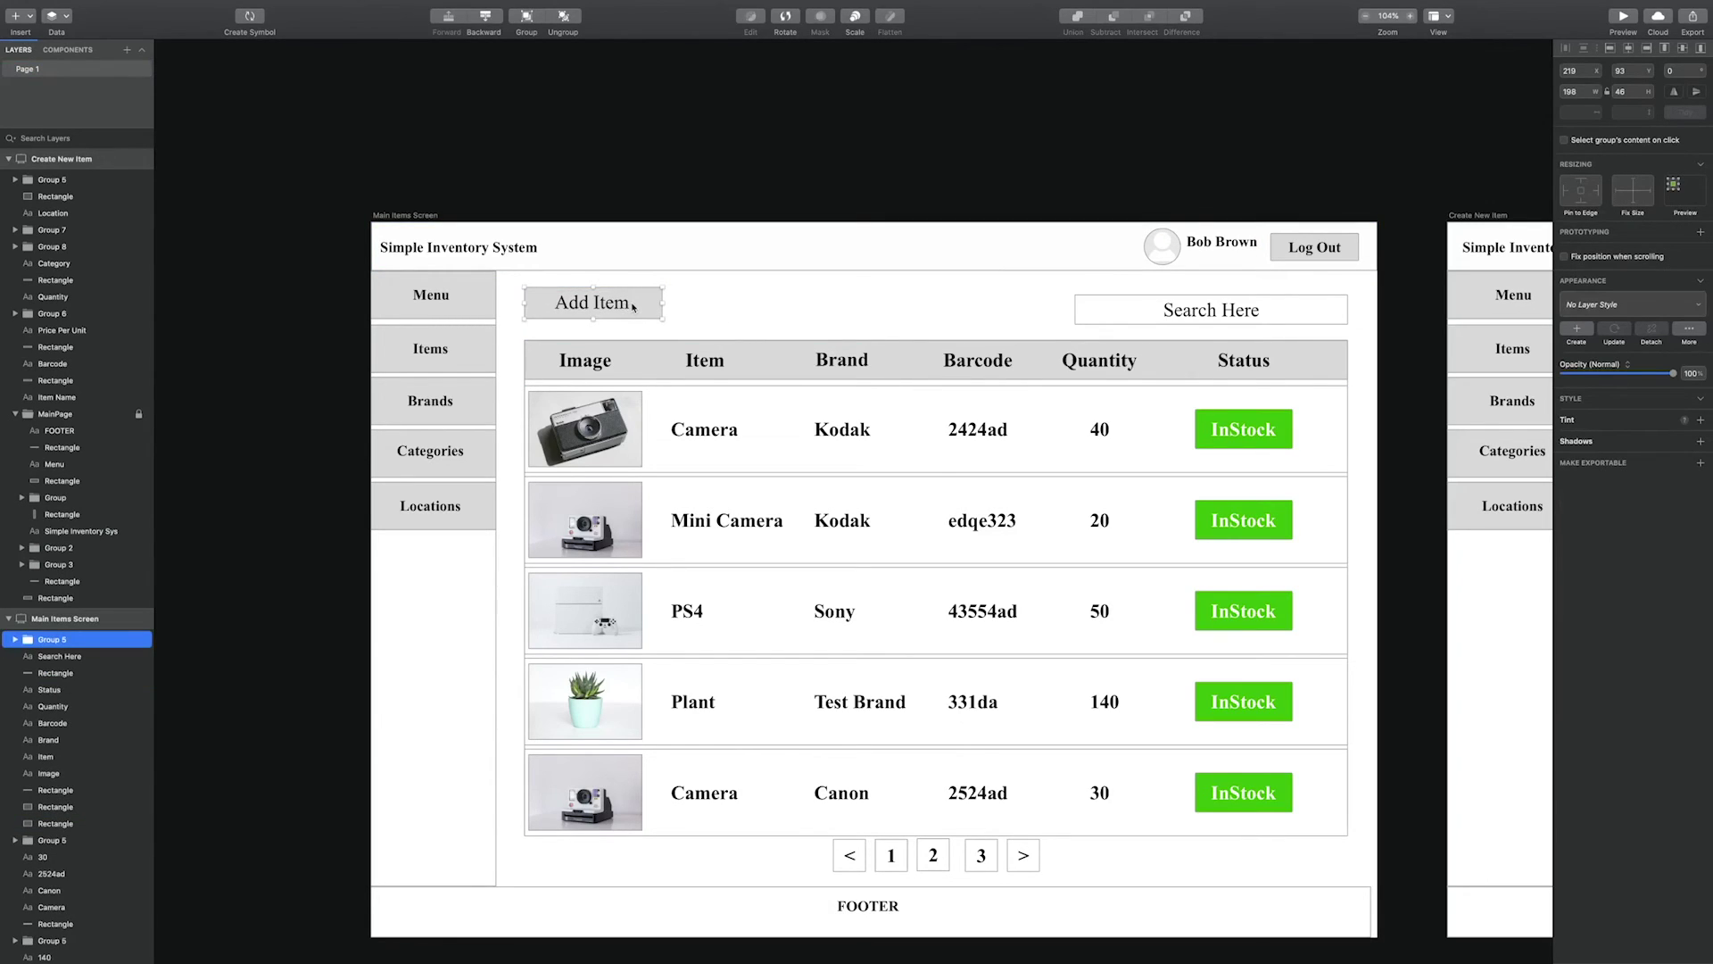
pyautogui.press('super+d')
pyautogui.hotkey('shift', 'Right')
pyautogui.hotkey('shift', 'Right')
pyautogui.hotkey('shift', 'Right')
pyautogui.hotkey('shift', 'Right')
pyautogui.hotkey('shift', 'Right')
pyautogui.hotkey('shift', 'Right')
pyautogui.hotkey('shift', 'Right')
pyautogui.hotkey('shift', 'Right')
pyautogui.hotkey('shift', 'Right')
pyautogui.hotkey('shift', 'Right')
pyautogui.hotkey('shift', 'Right')
pyautogui.hotkey('shift', 'Right')
pyautogui.hotkey('shift', 'Right')
pyautogui.hotkey('shift', 'Right')
pyautogui.hotkey('shift', 'Right')
pyautogui.hotkey('shift', 'Right')
pyautogui.hotkey('shift', 'Right')
pyautogui.hotkey('shift', 'Right')
pyautogui.hotkey('shift', 'Right')
pyautogui.hotkey('shift', 'Right')
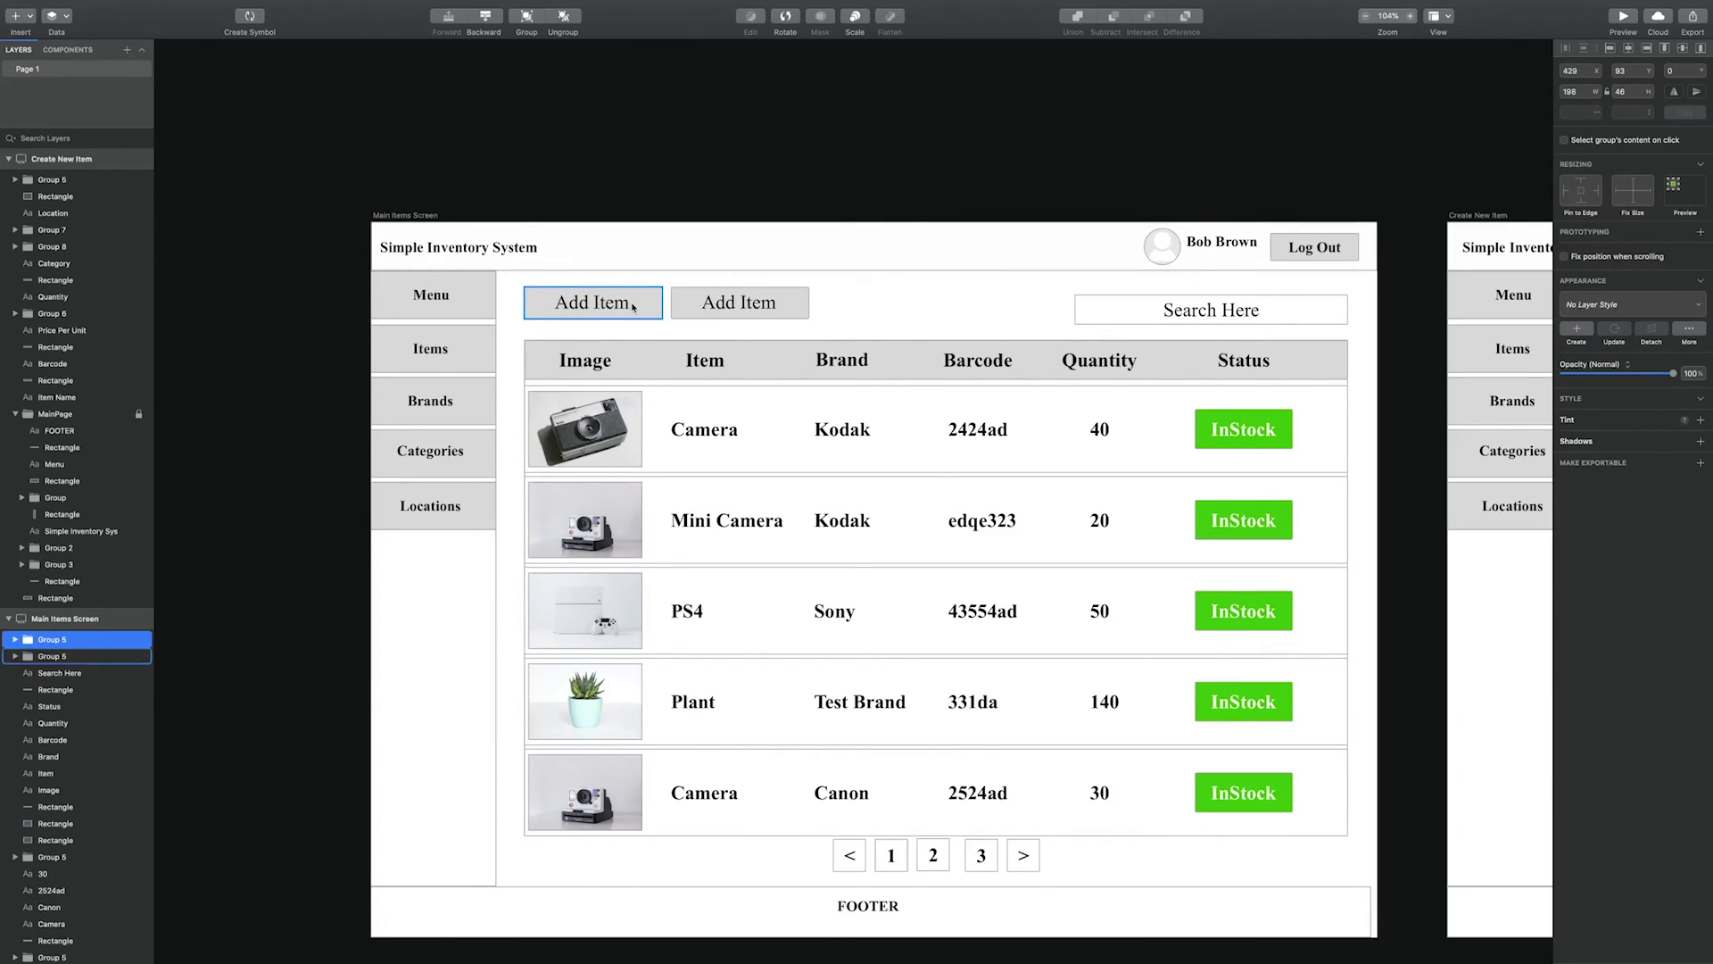
# Change the second button's label to "Add Brand" and centre it within the button.
pyautogui.doubleClick(769, 306)
pyautogui.doubleClick(770, 305)
pyautogui.write('Brand')
pyautogui.press('Escape')
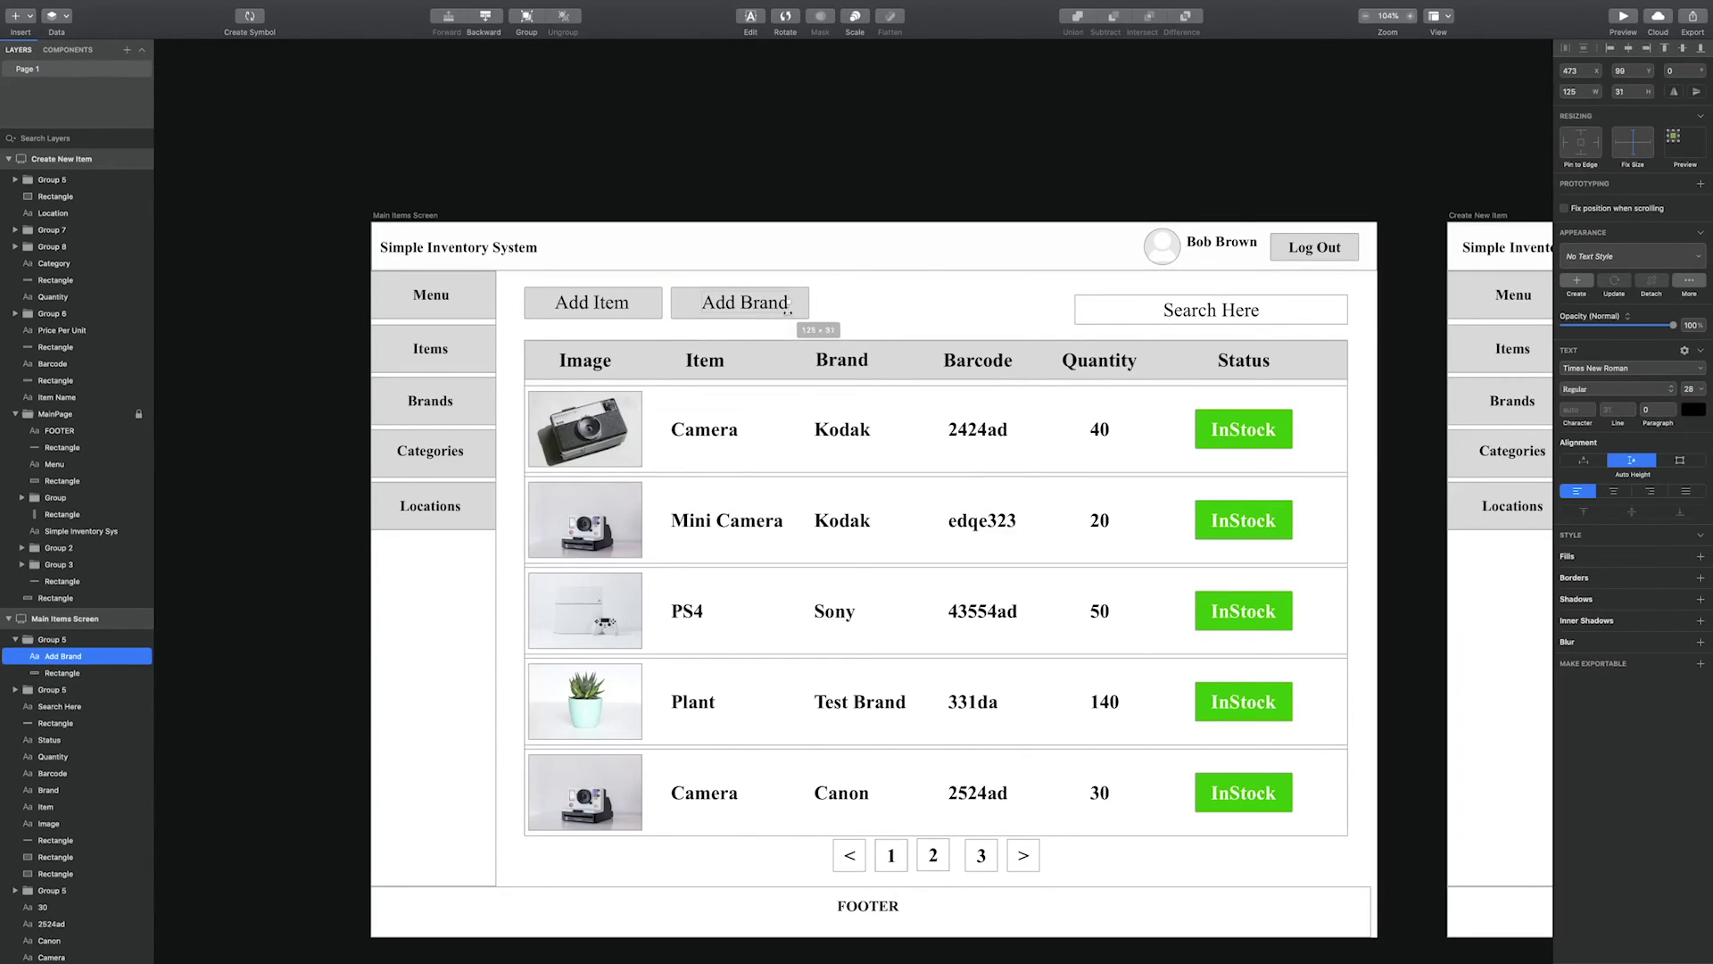
pyautogui.keyDown('shift'); pyautogui.click(801, 313); pyautogui.keyUp('shift')
pyautogui.click(861, 321)
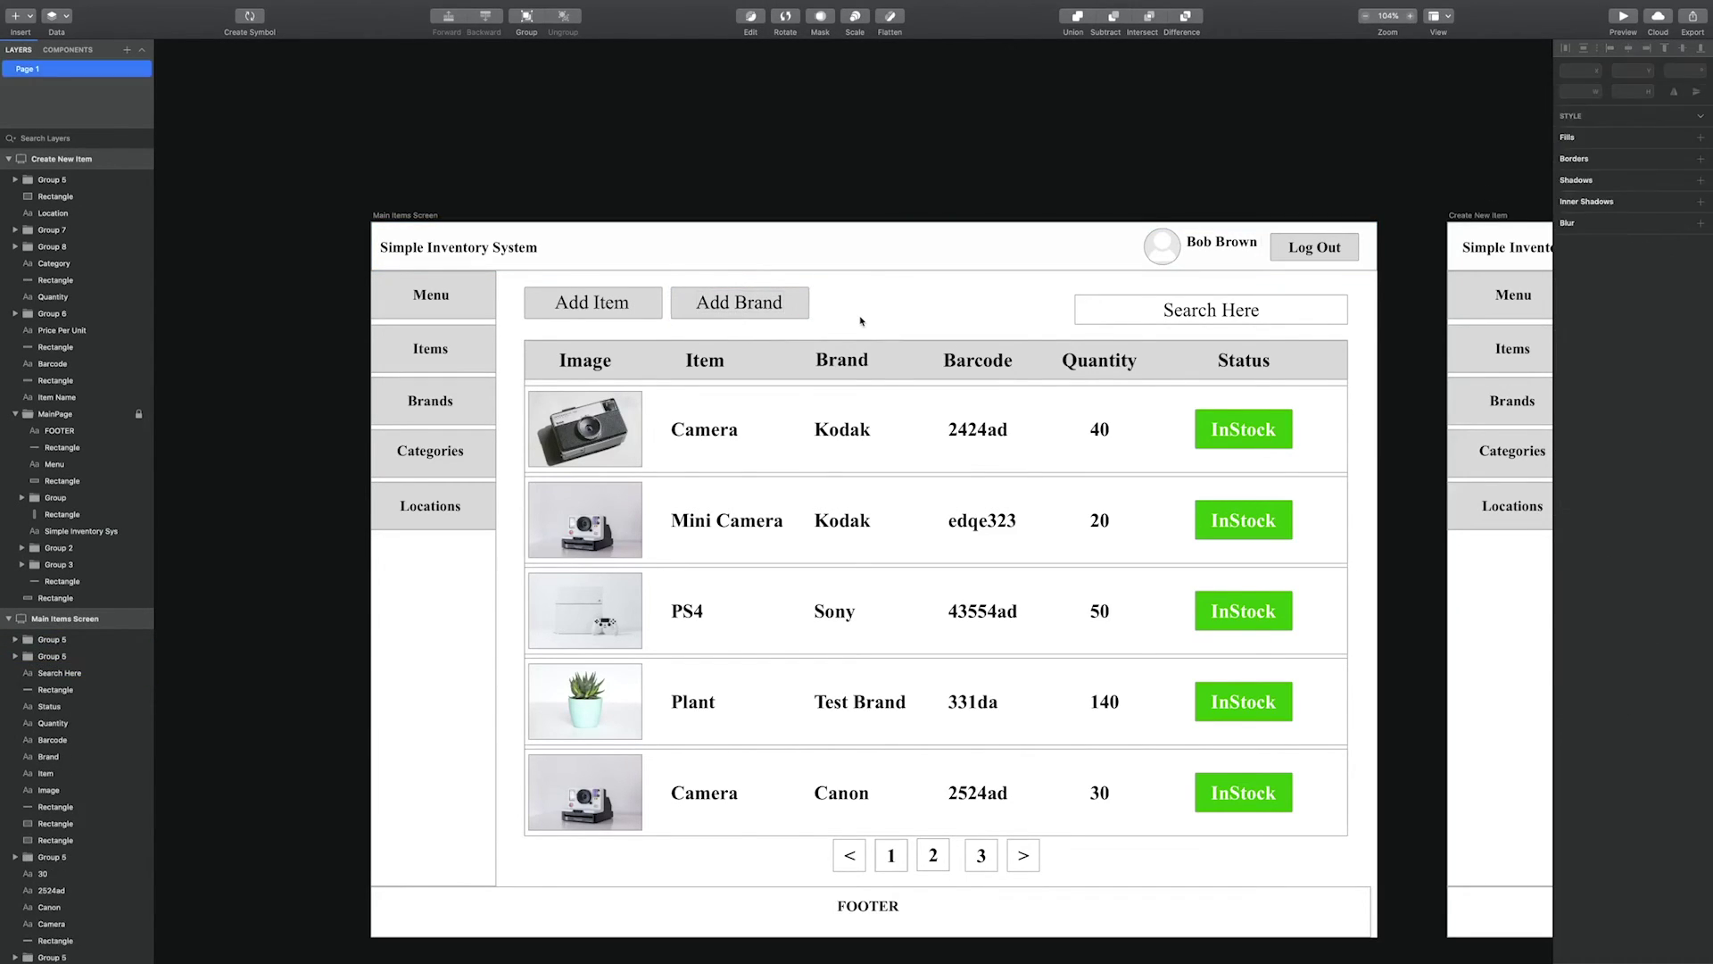
# Duplicate the Add Brand button to its right and change the copy's label to "Add Category".
pyautogui.click(776, 305)
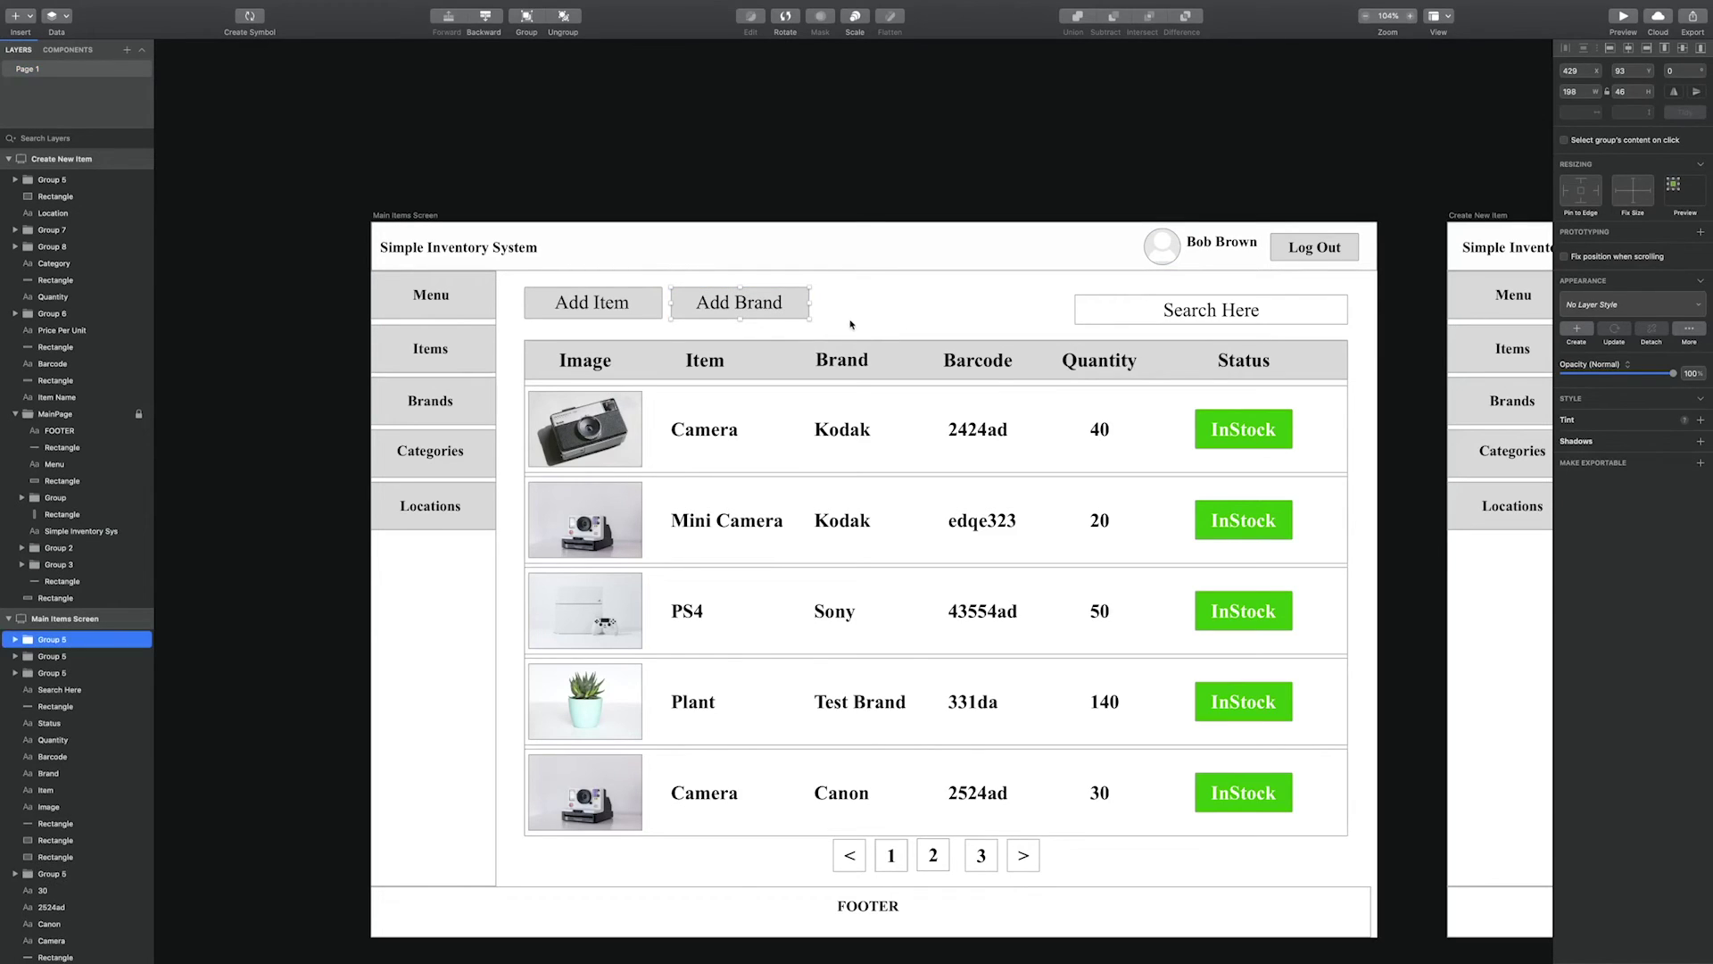
pyautogui.press('super+d')
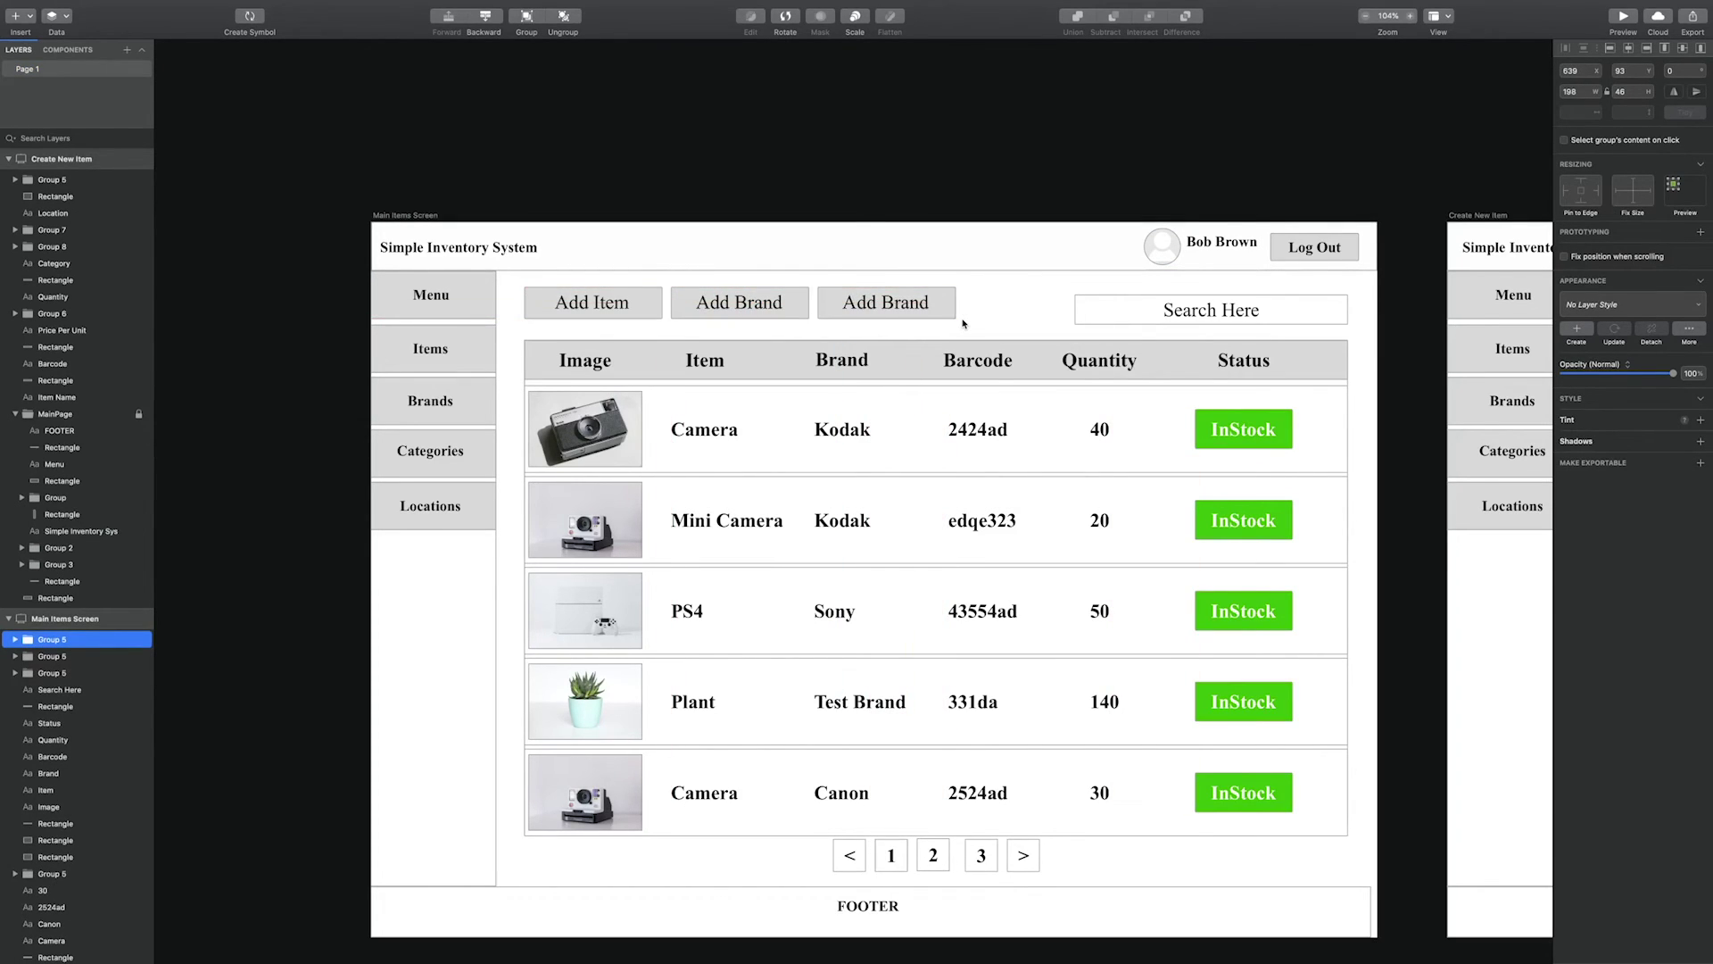
pyautogui.doubleClick(903, 307)
pyautogui.doubleClick(903, 306)
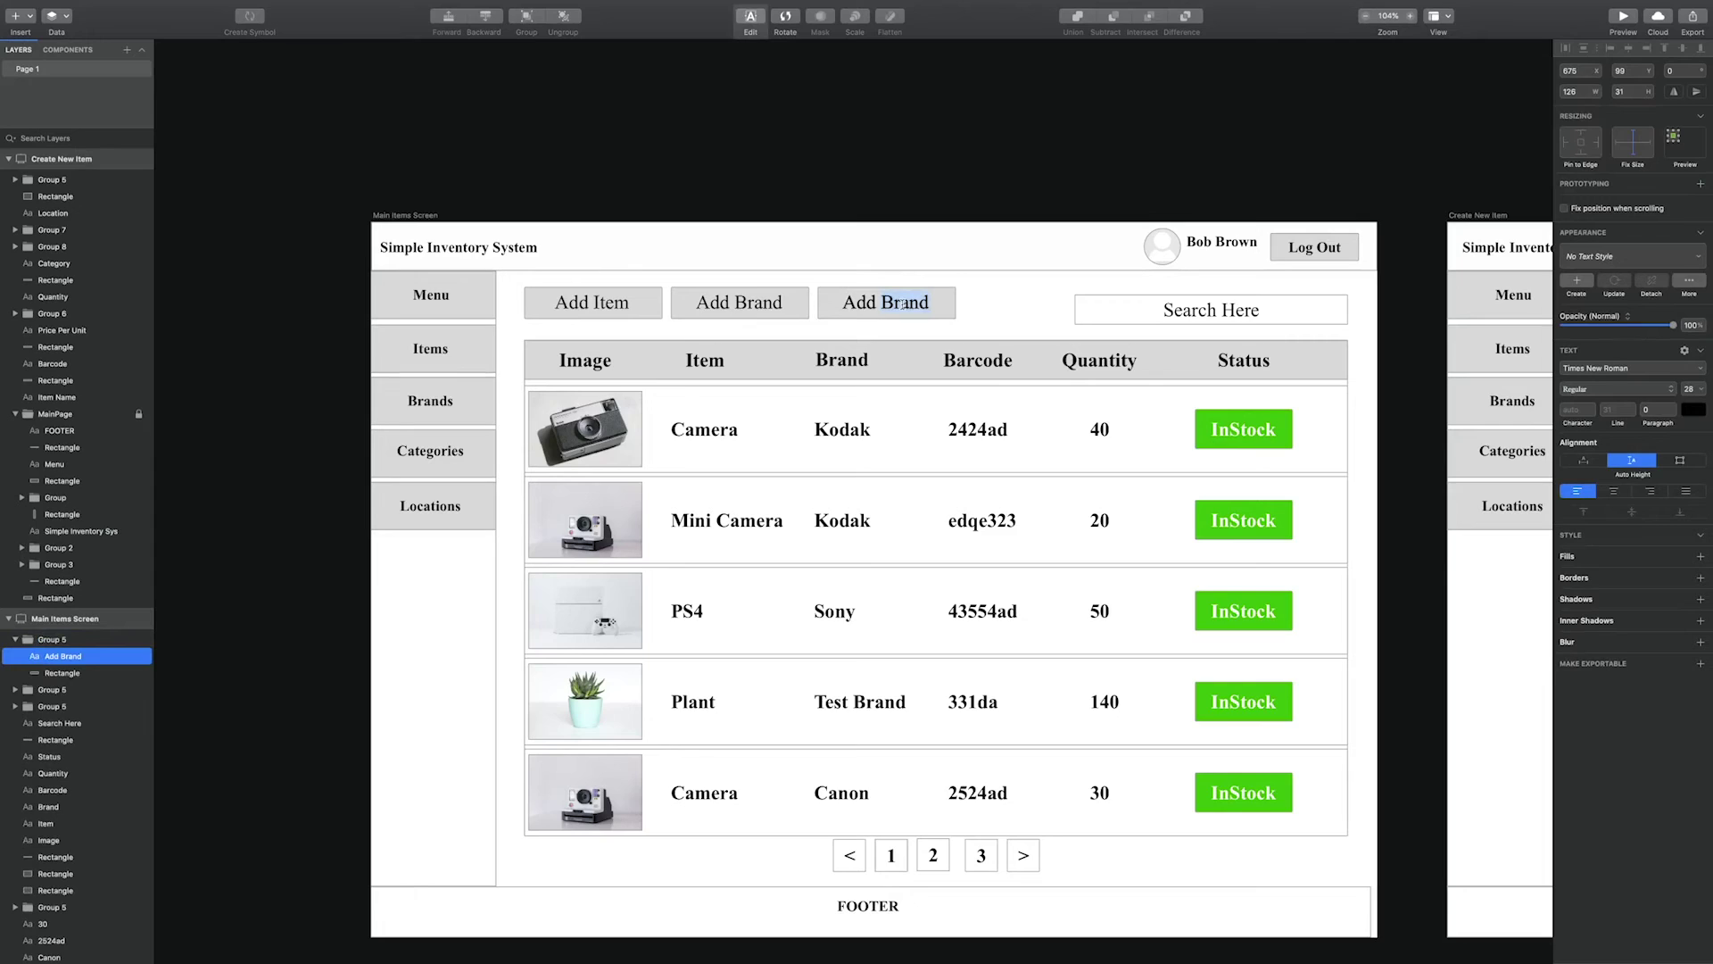
pyautogui.write('Category')
pyautogui.press('Escape')
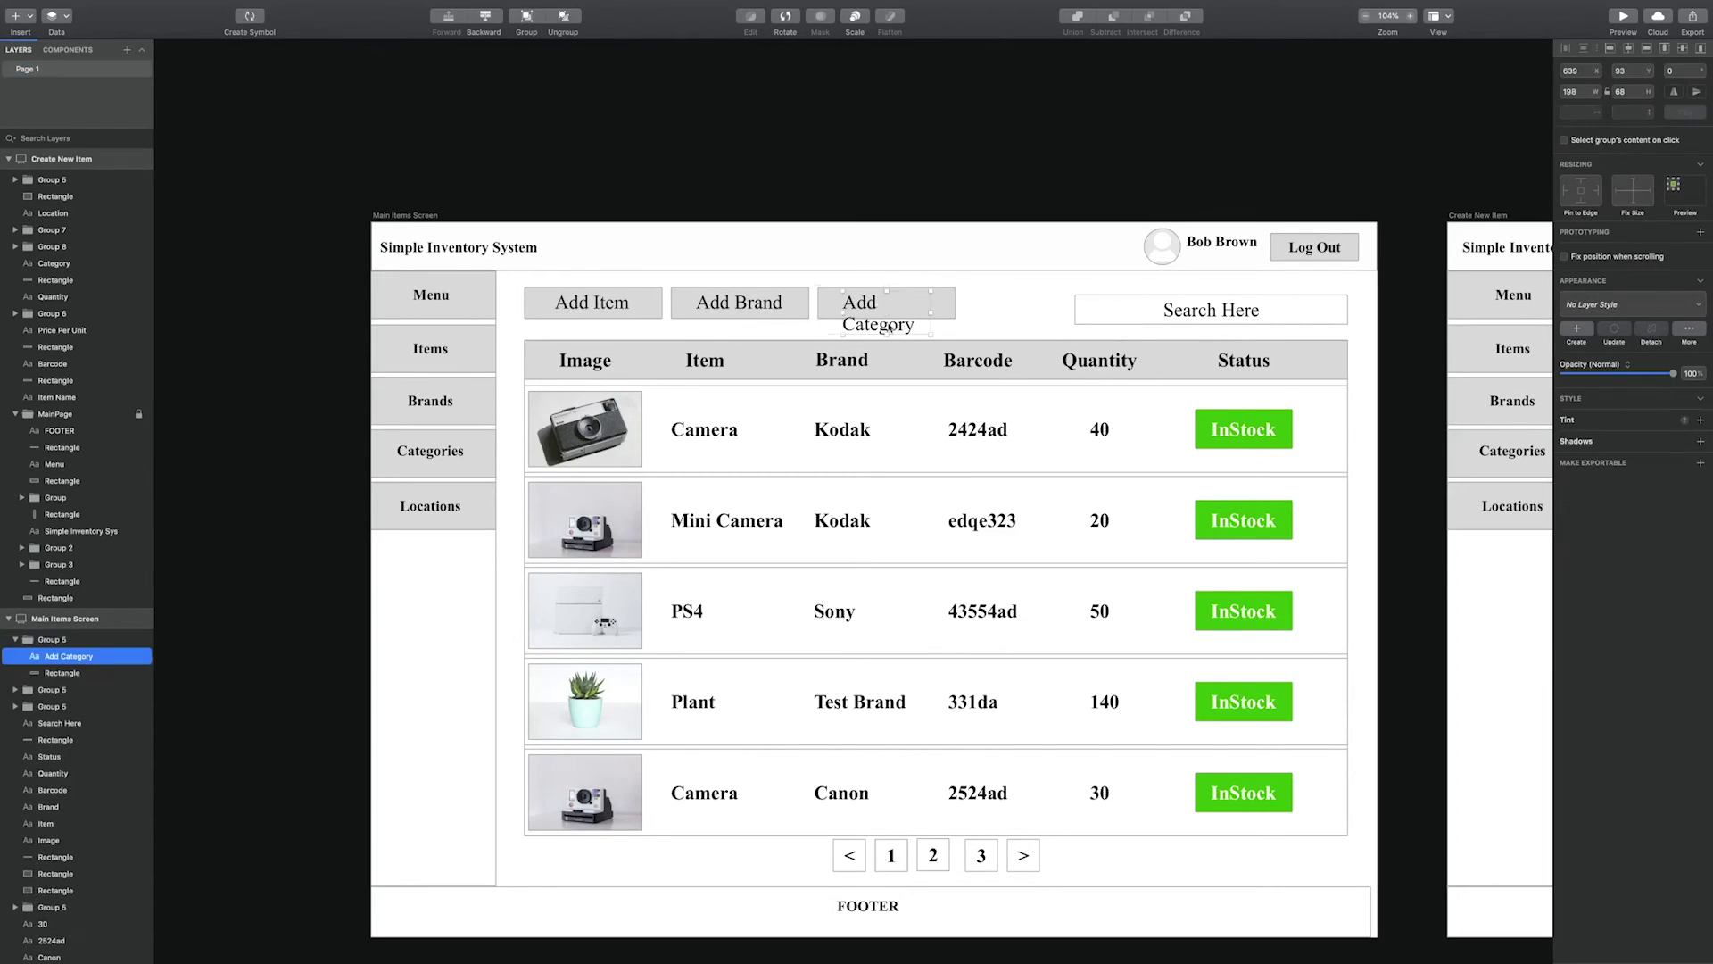
# Widen the Add Category text box so the label fits on one line, and centre it in the button.
pyautogui.moveTo(936, 309); pyautogui.dragTo(959, 310)
pyautogui.keyDown('shift'); pyautogui.click(828, 304); pyautogui.keyUp('shift')
pyautogui.rightClick(830, 304)
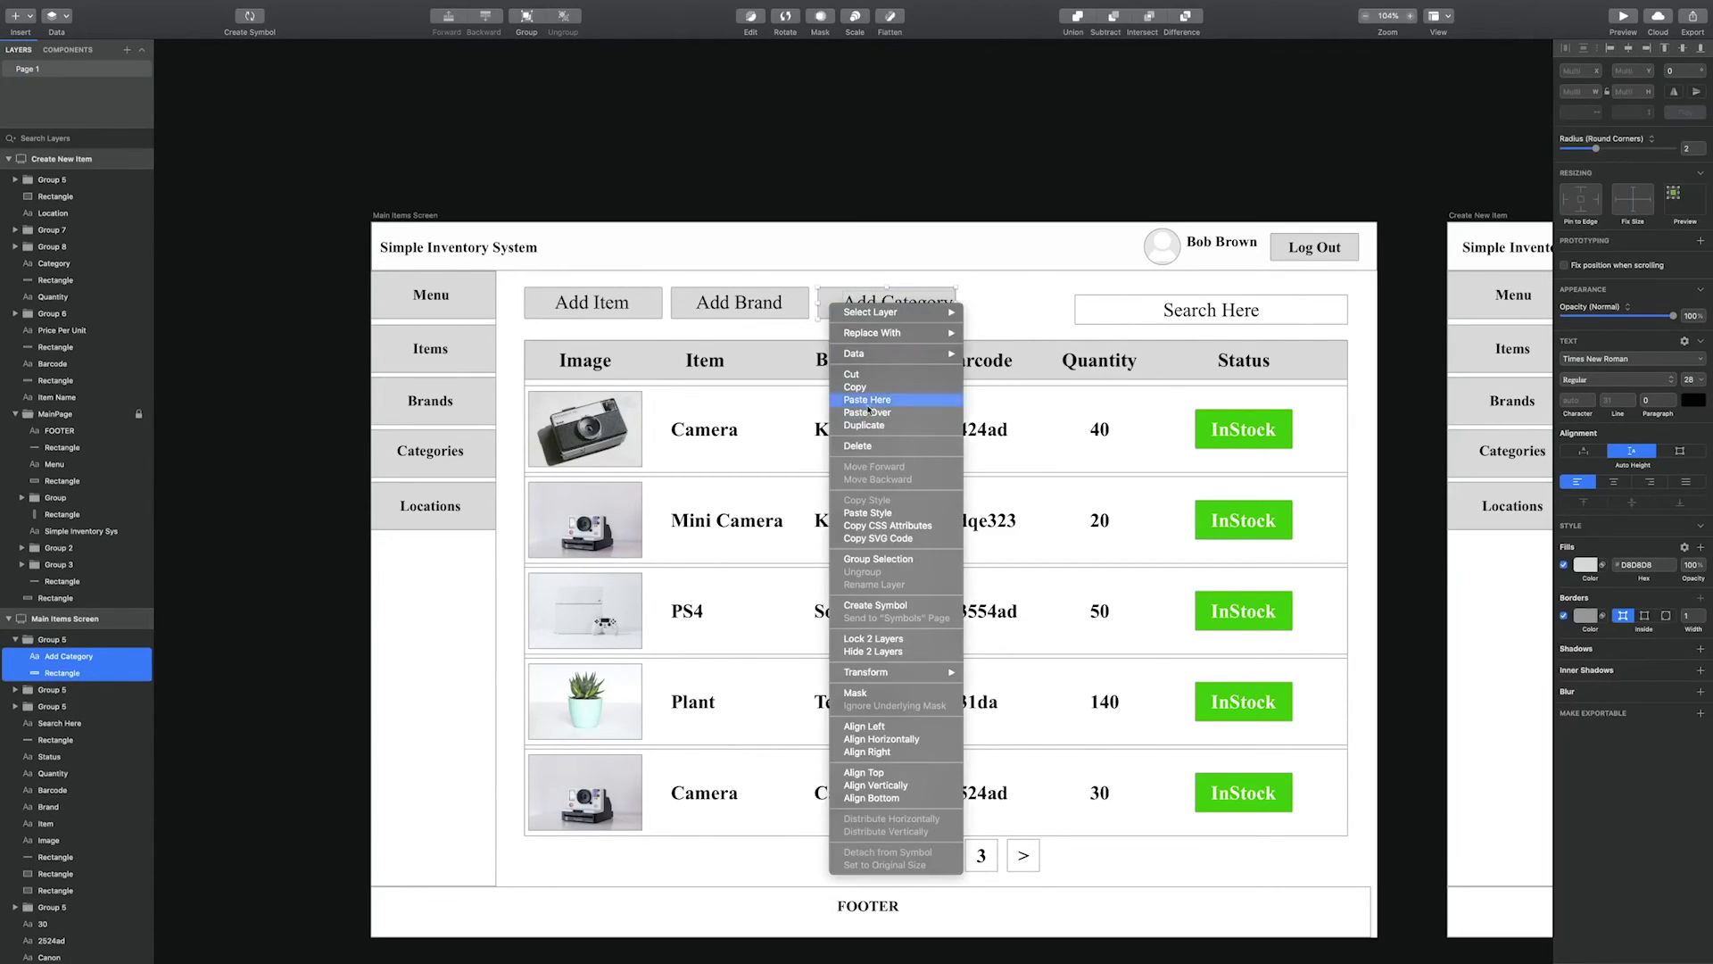
pyautogui.click(1629, 49)
pyautogui.click(1628, 49)
pyautogui.click(1034, 309)
# Duplicate the Add Category button to its right and change the copy's label to "Add Location".
pyautogui.click(947, 307)
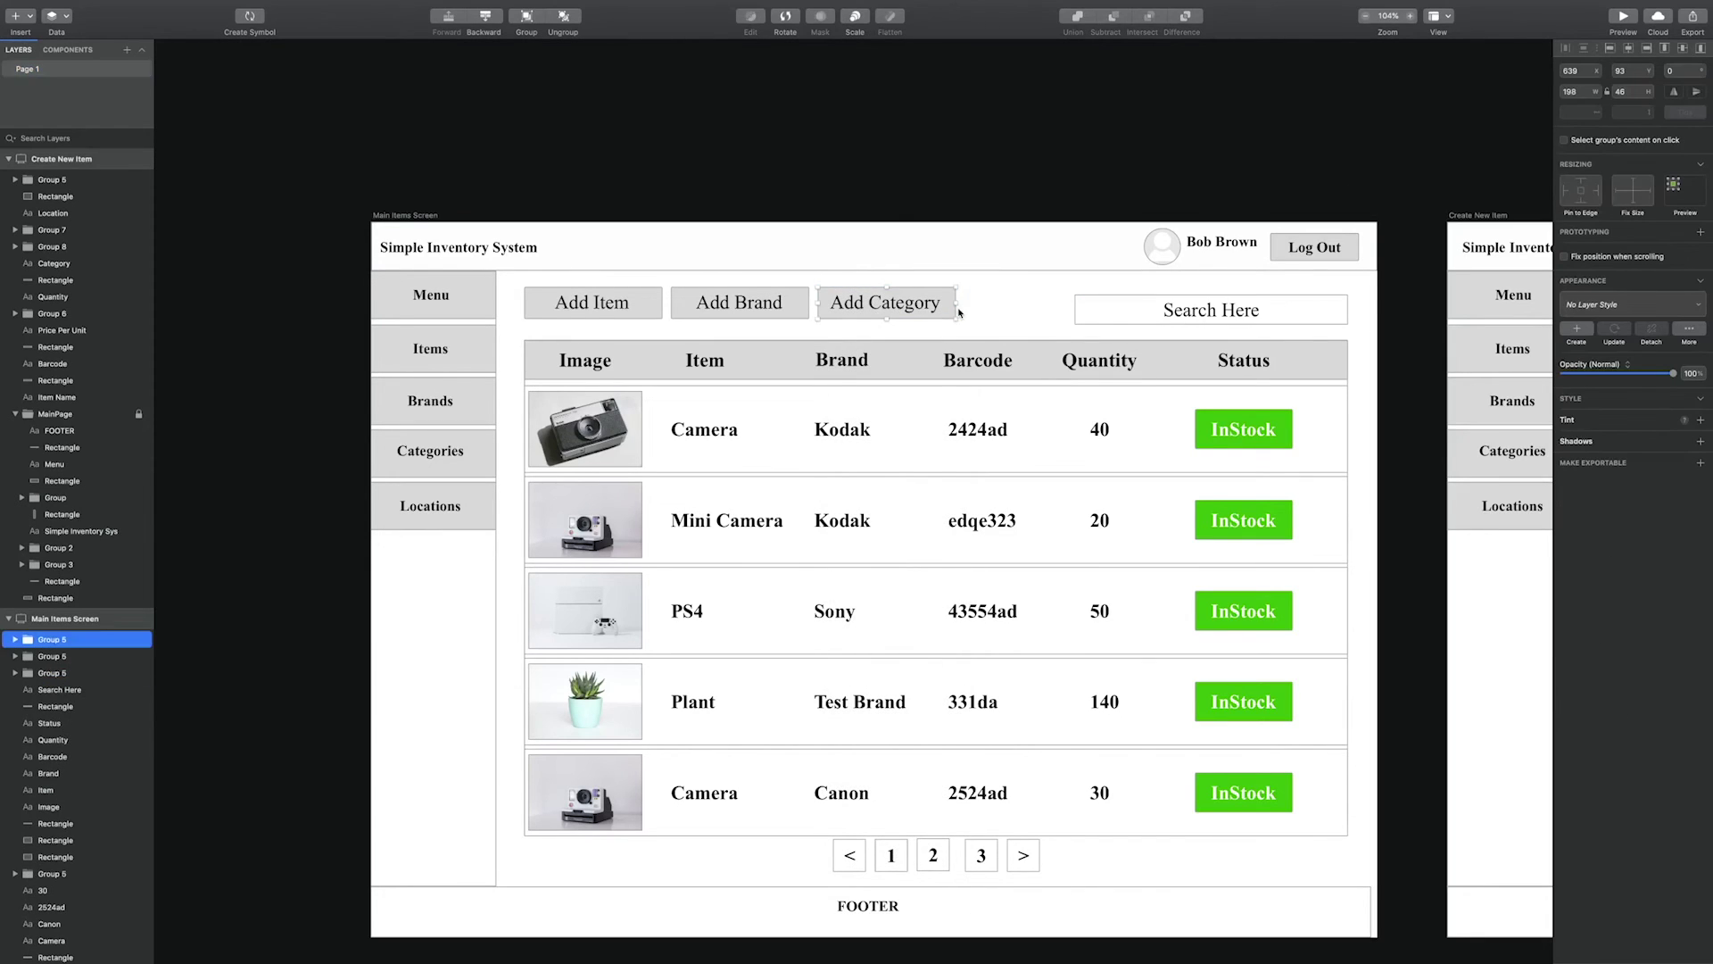
pyautogui.press('super+d')
pyautogui.hotkey('shift', 'Right')
pyautogui.hotkey('shift', 'Right')
pyautogui.hotkey('shift', 'Right')
pyautogui.hotkey('shift', 'Right')
pyautogui.hotkey('shift', 'Right')
pyautogui.hotkey('shift', 'Right')
pyautogui.hotkey('shift', 'Right')
pyautogui.hotkey('shift', 'Right')
pyautogui.hotkey('shift', 'Right')
pyautogui.hotkey('shift', 'Right')
pyautogui.hotkey('shift', 'Right')
pyautogui.hotkey('shift', 'Right')
pyautogui.hotkey('shift', 'Right')
pyautogui.hotkey('shift', 'Right')
pyautogui.hotkey('shift', 'Right')
pyautogui.hotkey('shift', 'Right')
pyautogui.hotkey('shift', 'Right')
pyautogui.hotkey('shift', 'Right')
pyautogui.hotkey('shift', 'Right')
pyautogui.hotkey('shift', 'Right')
pyautogui.hotkey('shift', 'Right')
pyautogui.doubleClick(1055, 306)
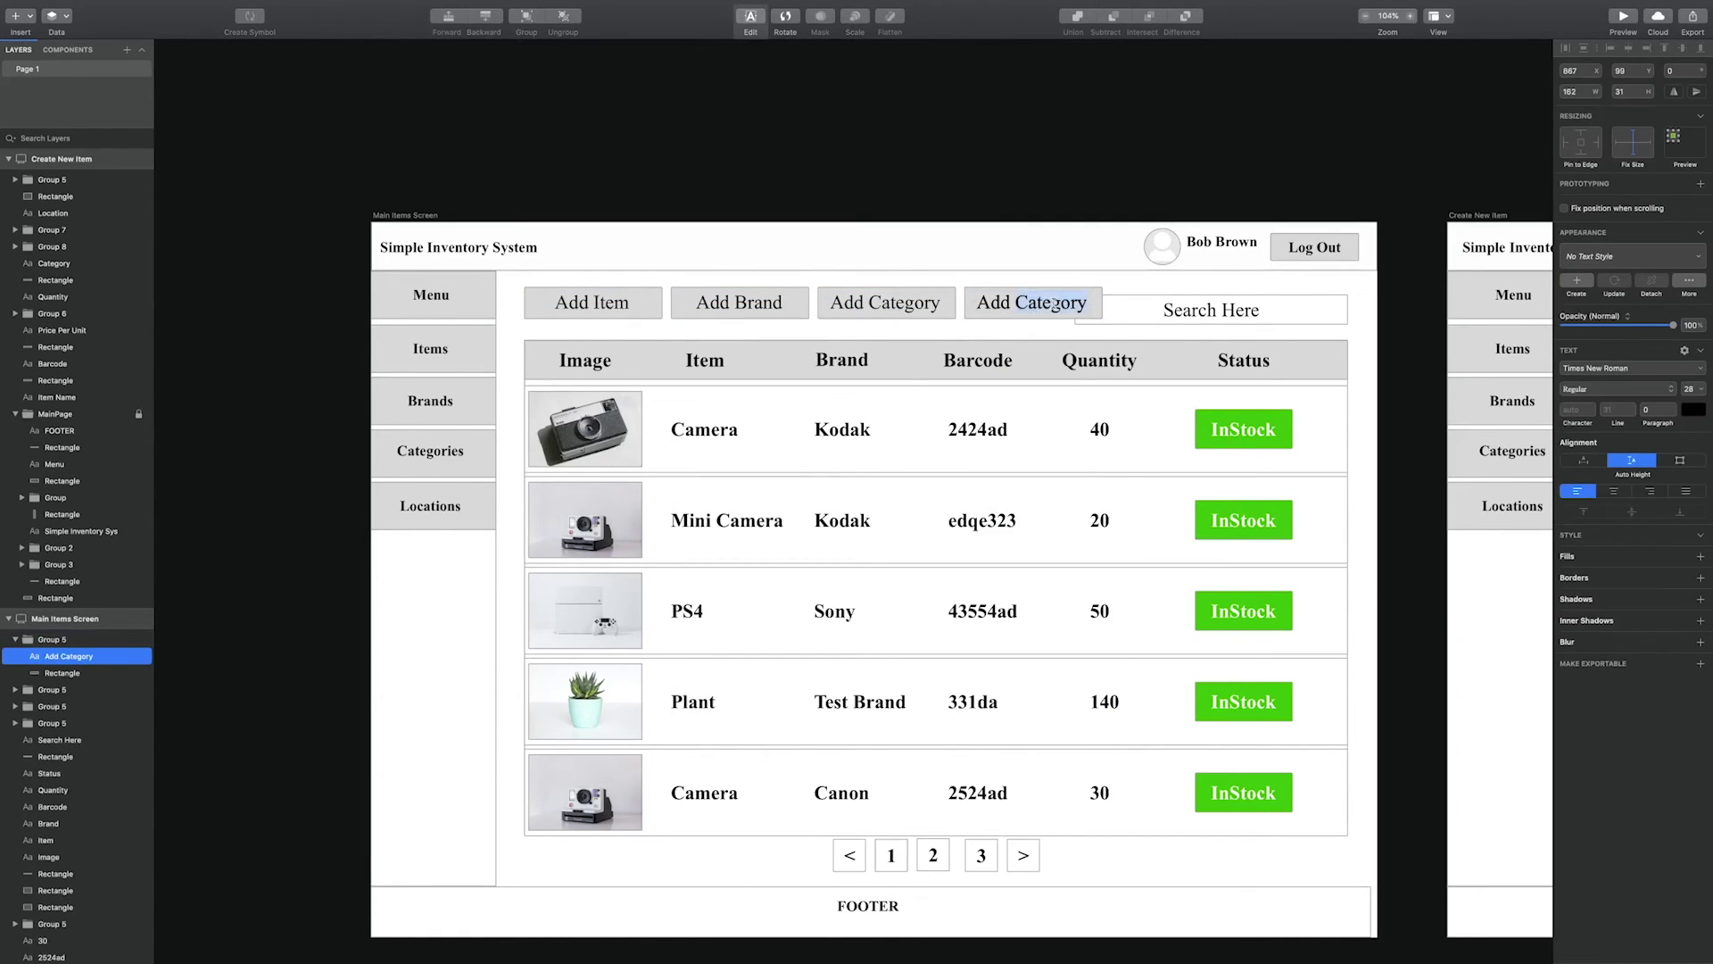
# Narrow the Search Here box from its left edge to clear the Add Location button, and centre its text.
pyautogui.click(1377, 317)
pyautogui.click(1319, 313)
pyautogui.moveTo(1075, 309); pyautogui.dragTo(1110, 308)
pyautogui.click(1250, 308)
pyautogui.keyDown('shift'); pyautogui.click(1285, 310); pyautogui.keyUp('shift')
pyautogui.click(1628, 49)
pyautogui.moveTo(1242, 321); pyautogui.dragTo(1243, 314)
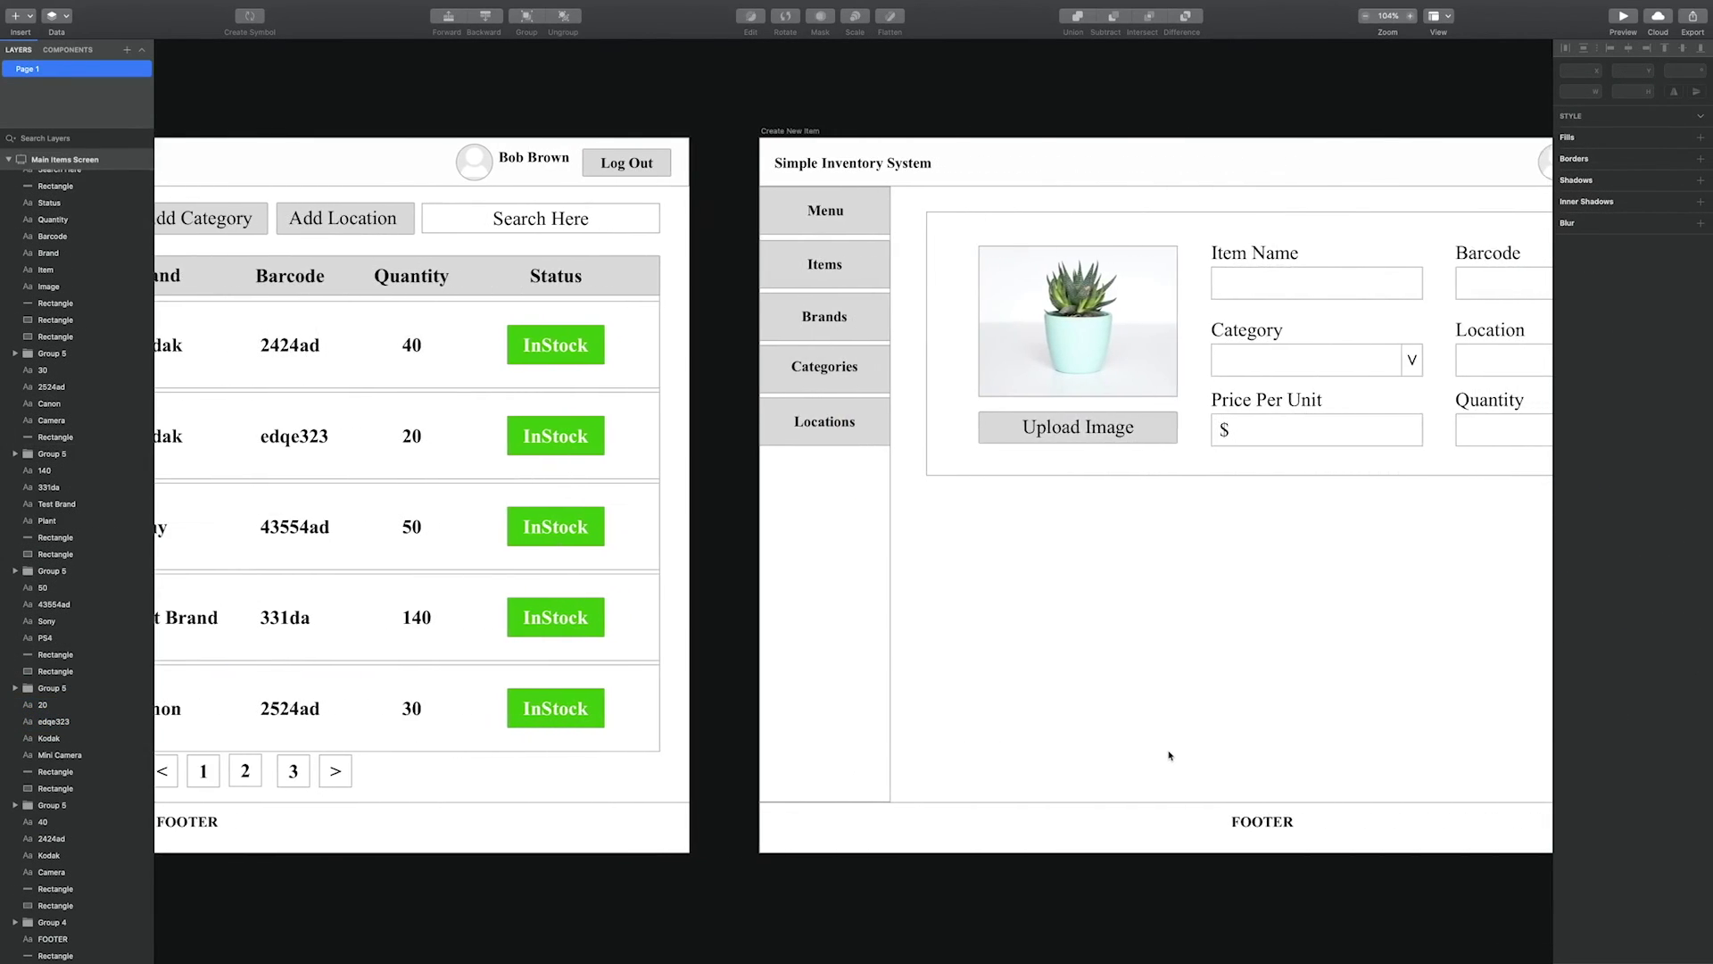
# Duplicate the Create New Item artboard.
pyautogui.hscroll(3, 1169, 755)
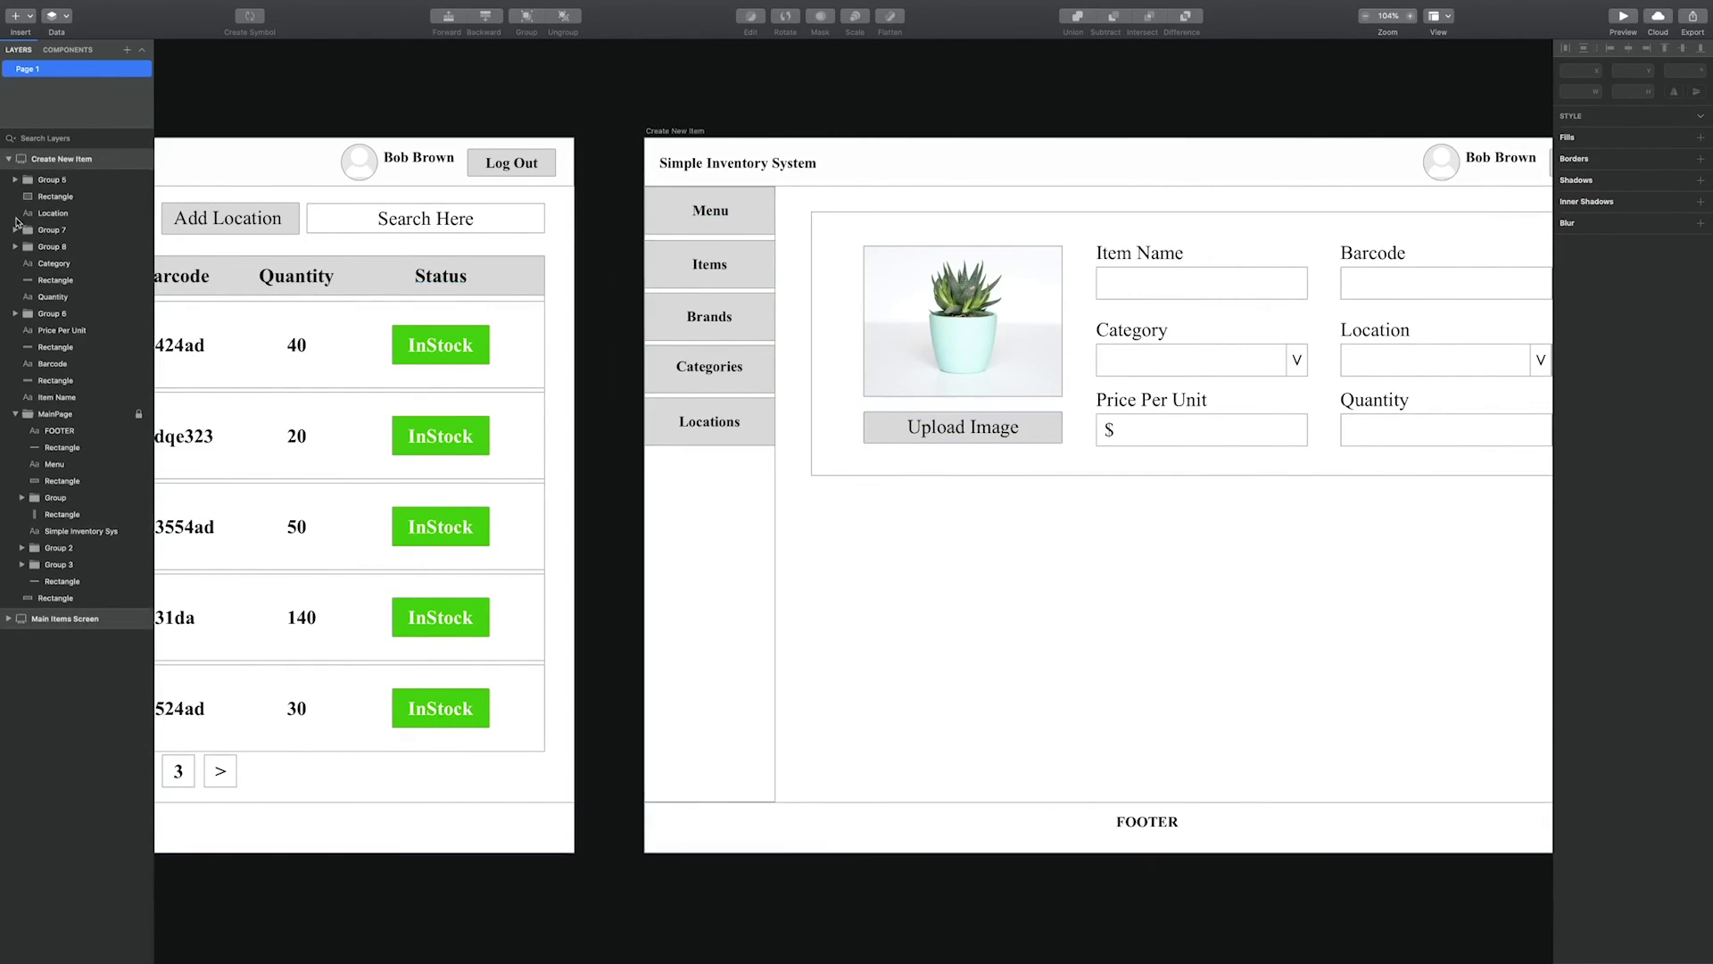
pyautogui.click(10, 160)
pyautogui.click(38, 160)
pyautogui.rightClick(37, 163)
pyautogui.click(71, 203)
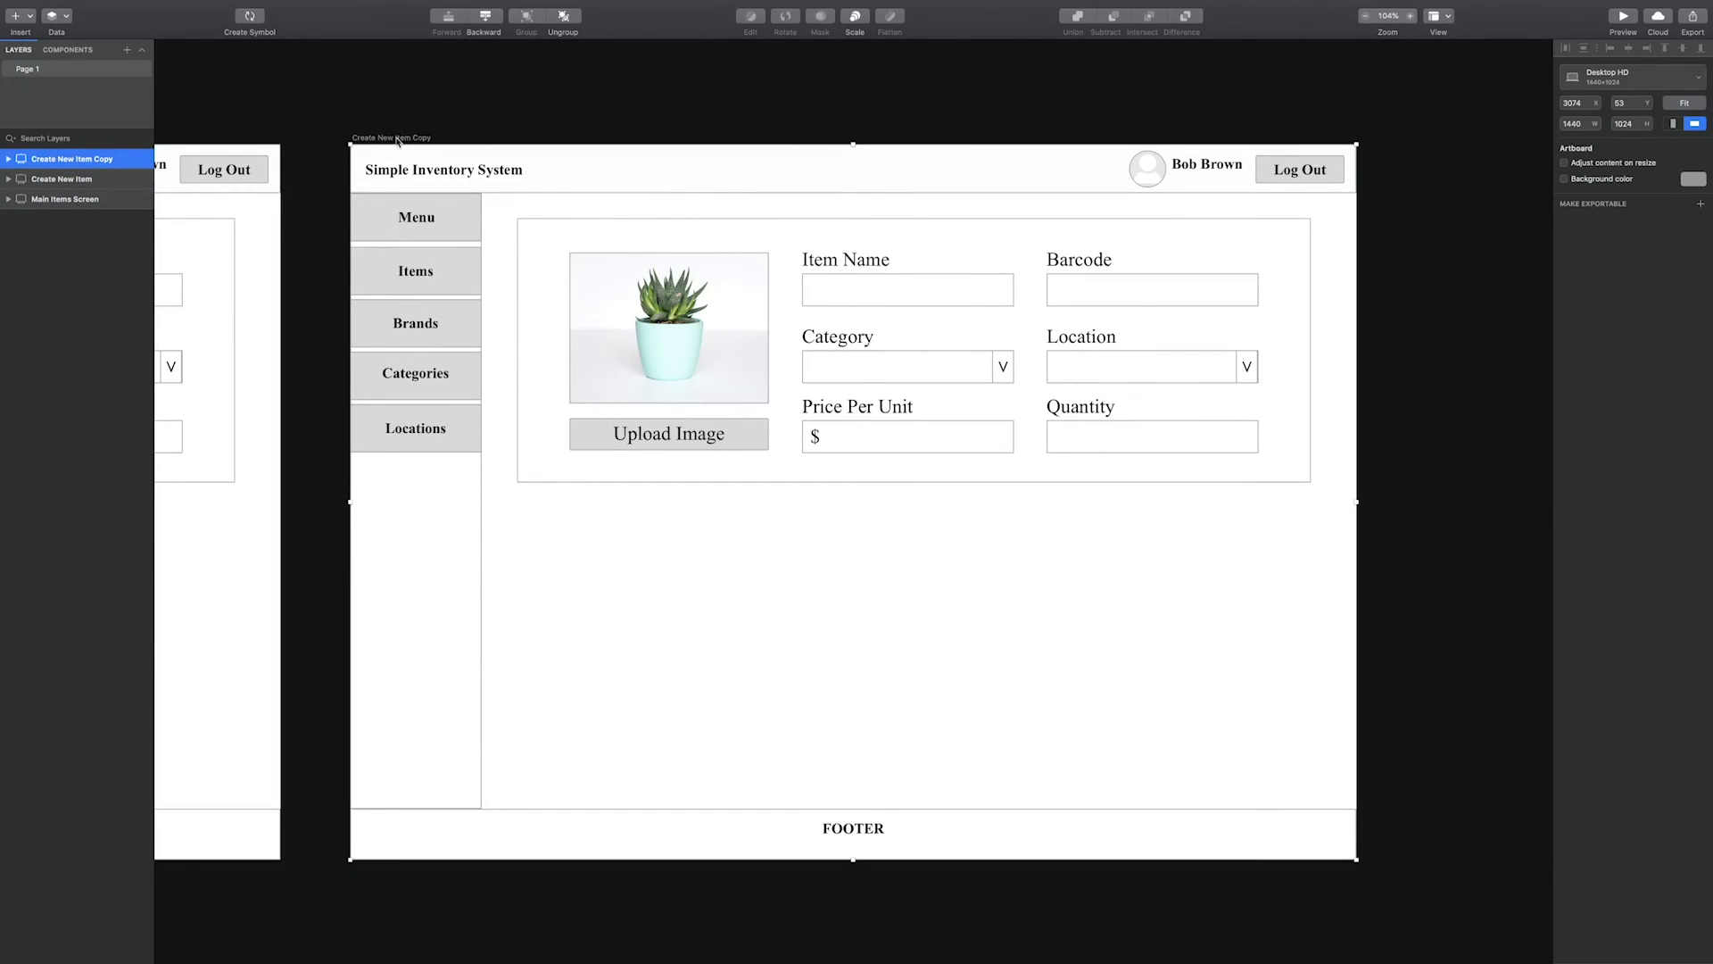
# Rename the duplicated artboard as "Create Brand".
pyautogui.doubleClick(115, 159)
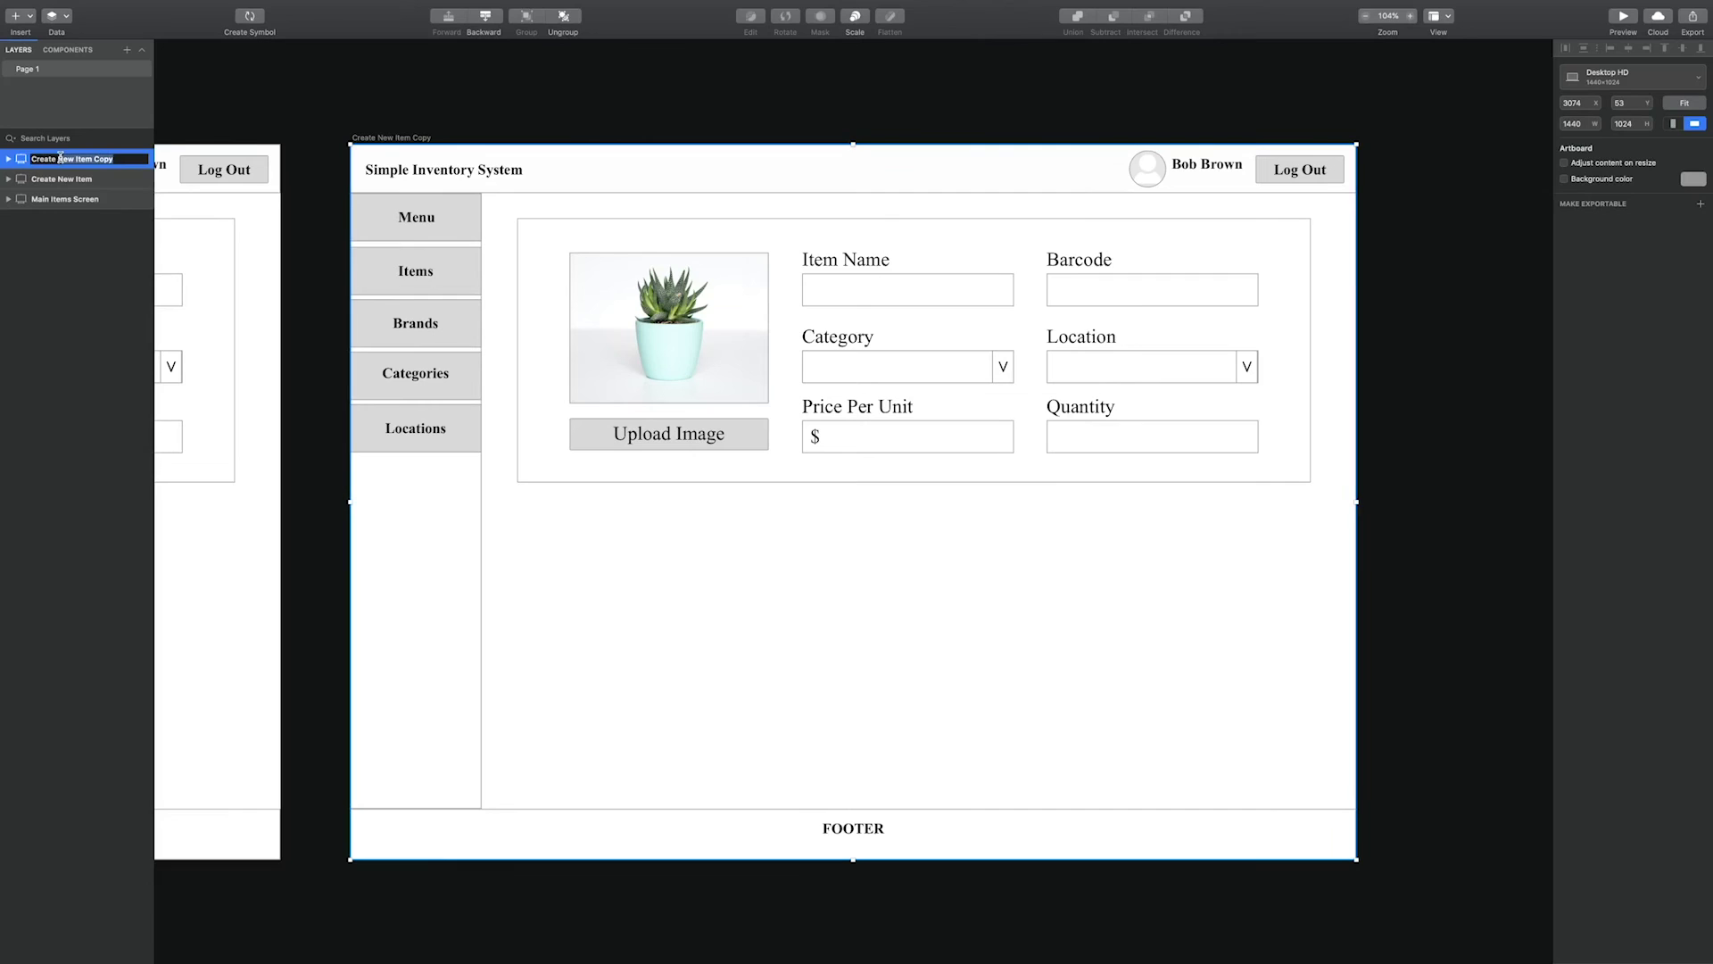
pyautogui.write('Create N')
pyautogui.write('rand')
pyautogui.press('Return')
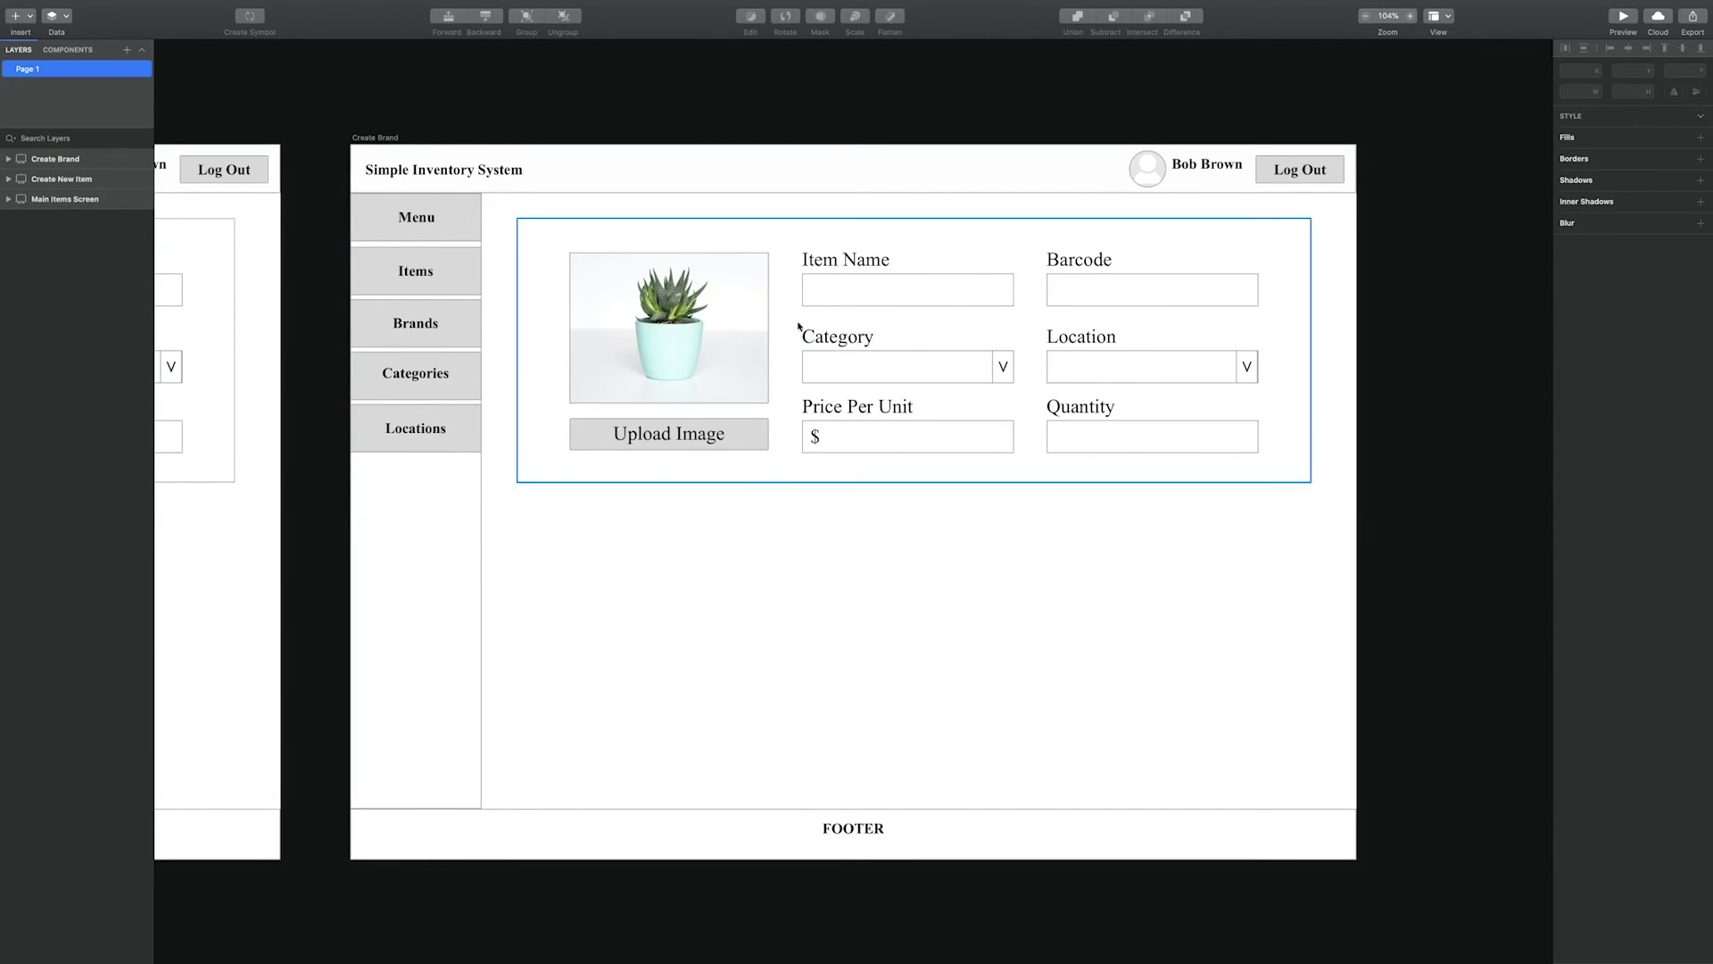
# Extend the panel on the Create New Item artboard downward to make room for a button below the fields.
pyautogui.click(705, 312)
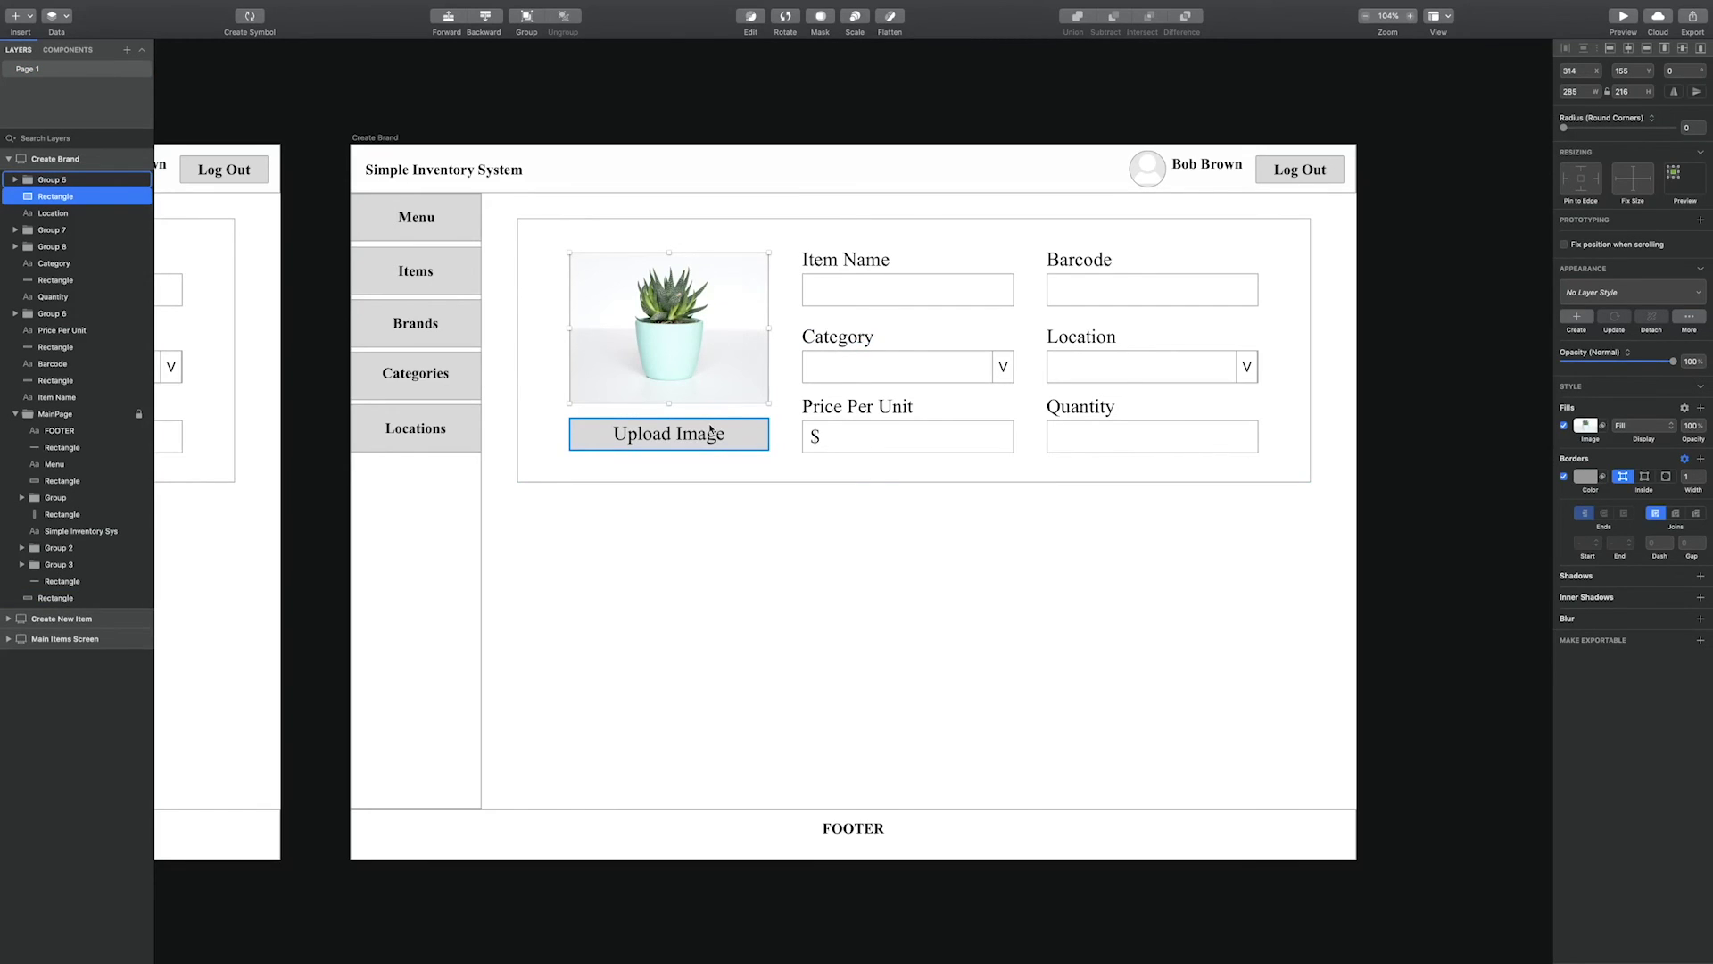
pyautogui.hscroll(-10, 711, 428)
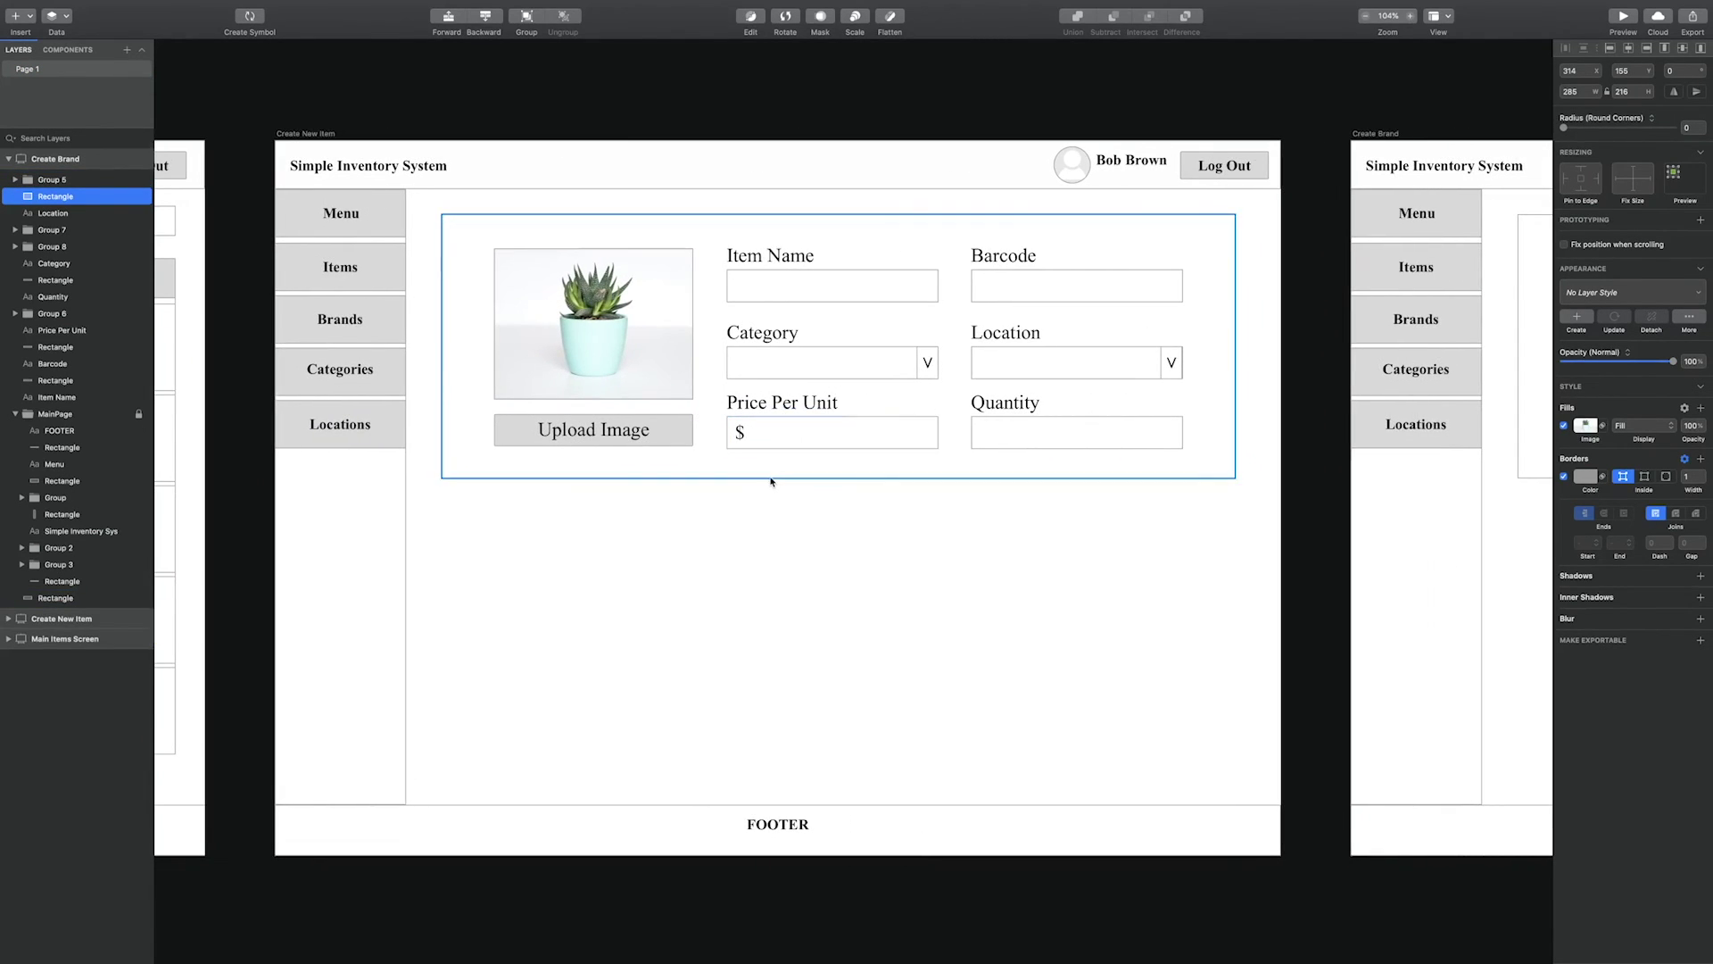
pyautogui.click(773, 478)
pyautogui.moveTo(837, 478); pyautogui.dragTo(838, 526)
# Duplicate the Upload Image button 80 px lower on Create New Item and centre the copy horizontally in the panel.
pyautogui.click(590, 425)
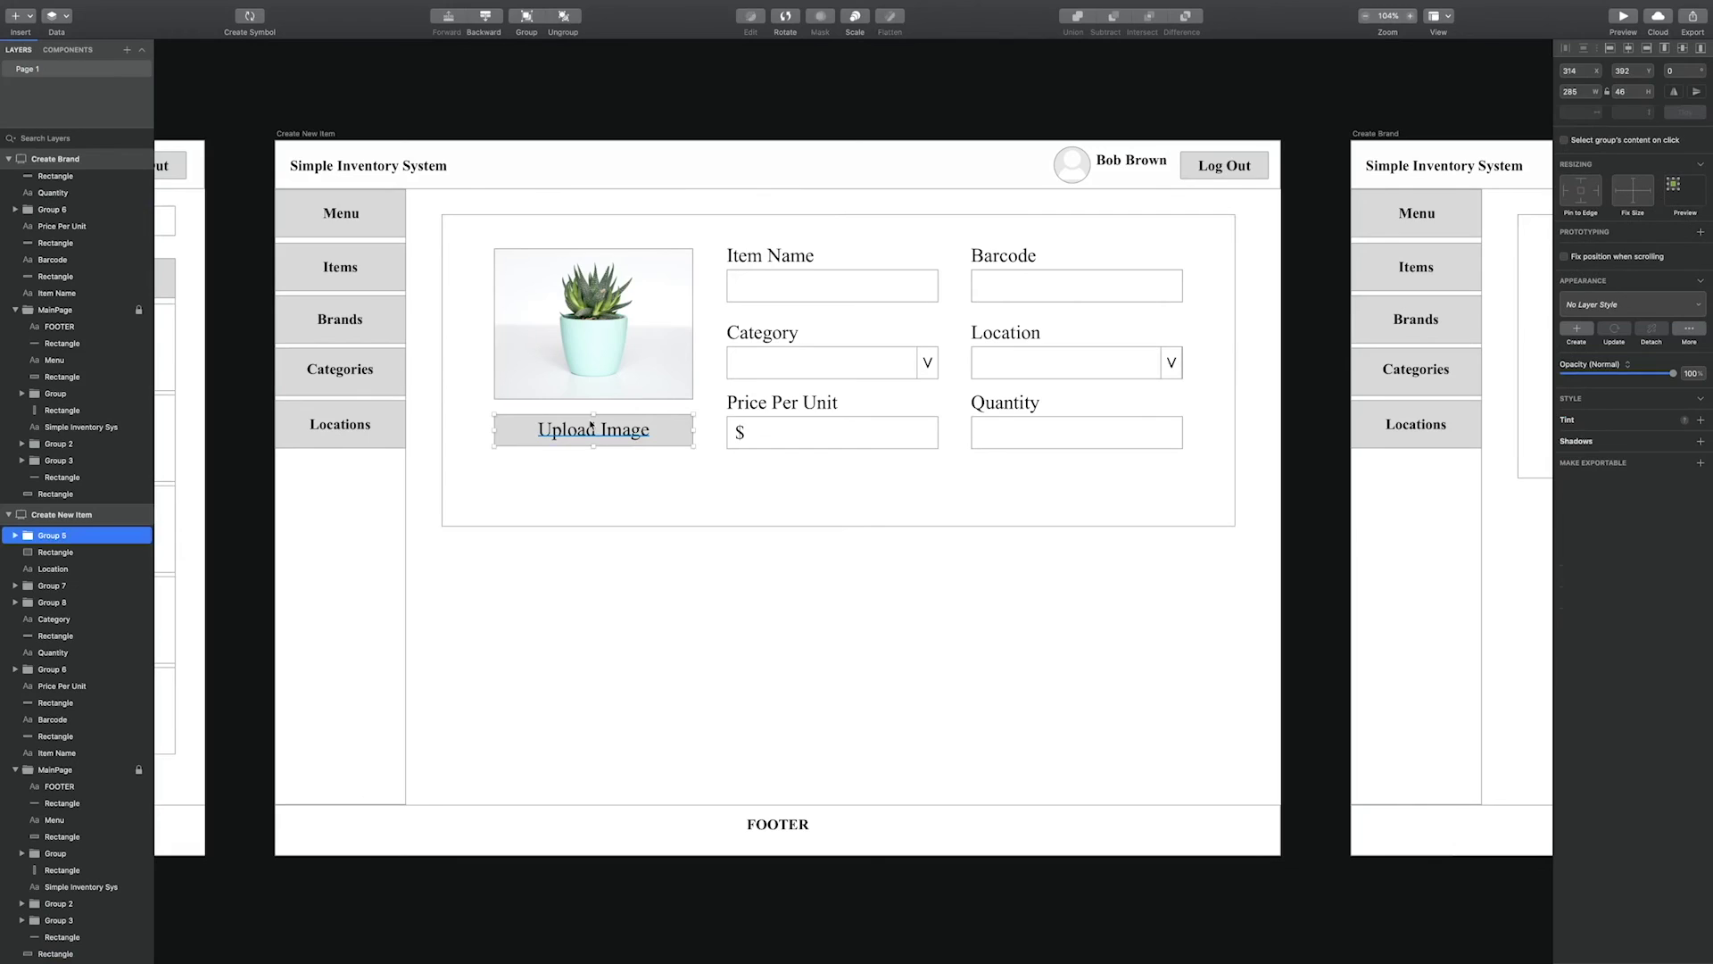
pyautogui.press('super+d')
pyautogui.hotkey('shift', 'Down')
pyautogui.hotkey('shift', 'Down')
pyautogui.hotkey('shift', 'Down')
pyautogui.hotkey('shift', 'Down')
pyautogui.hotkey('shift', 'Down')
pyautogui.hotkey('shift', 'Down')
pyautogui.hotkey('shift', 'Down')
pyautogui.hotkey('shift', 'Down')
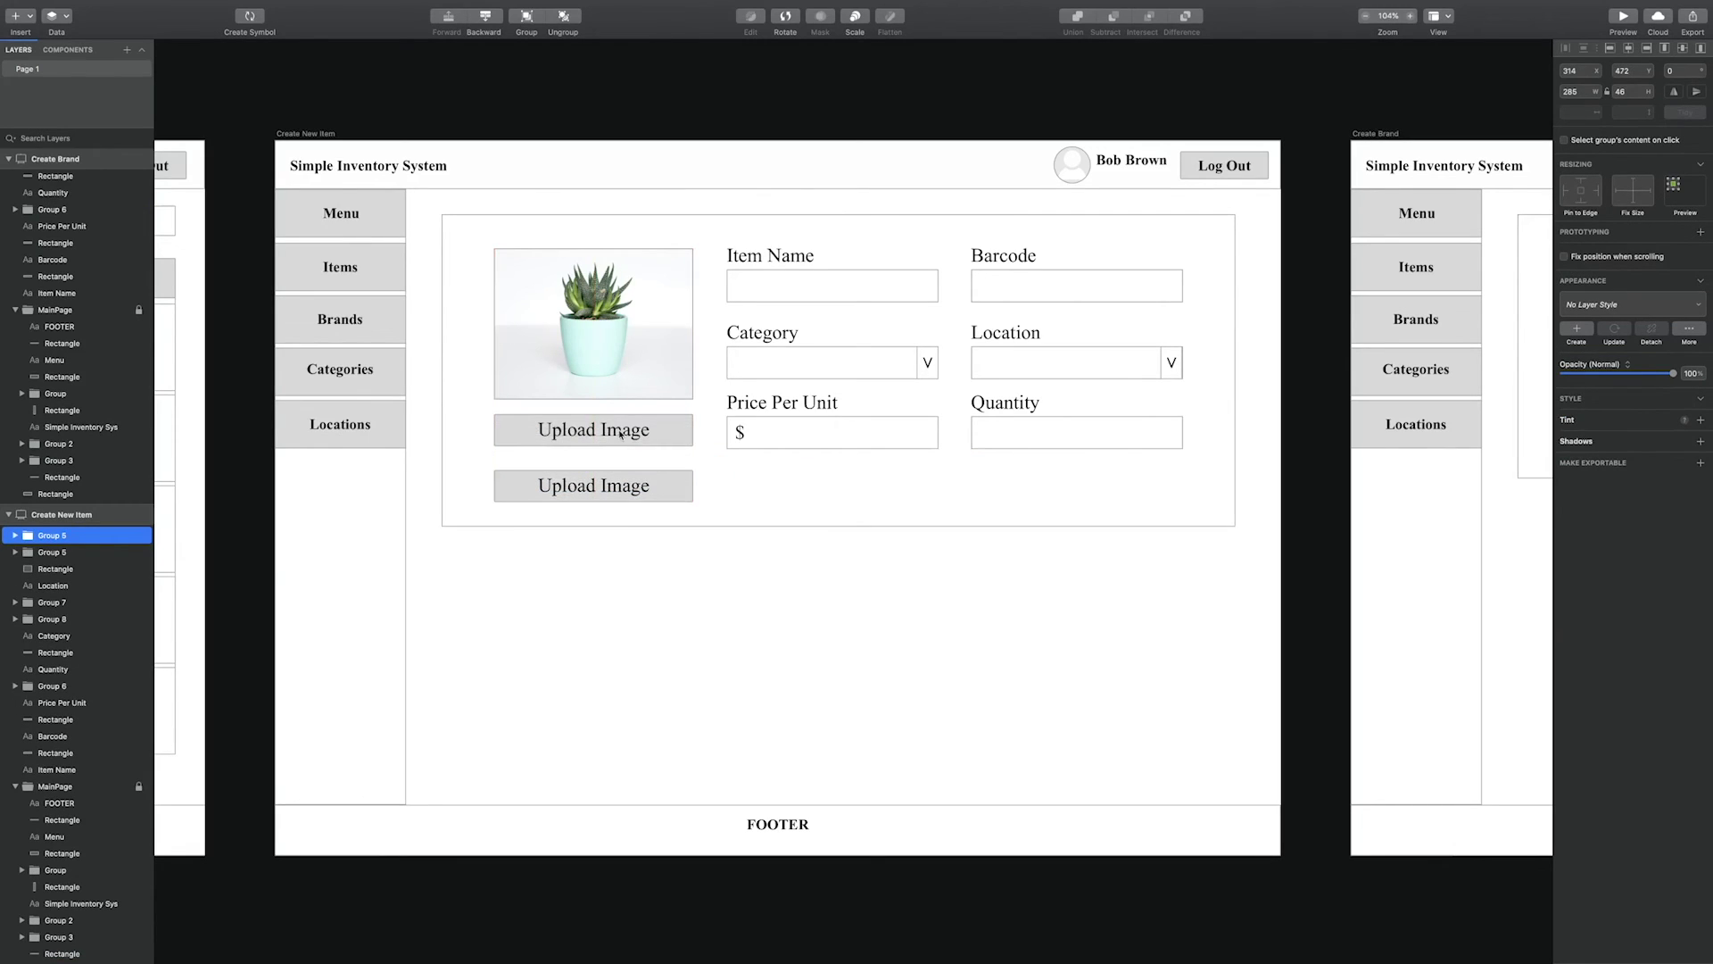
pyautogui.keyDown('shift'); pyautogui.click(750, 526); pyautogui.keyUp('shift')
pyautogui.click(1628, 49)
pyautogui.keyDown('shift'); pyautogui.click(937, 527); pyautogui.keyUp('shift')
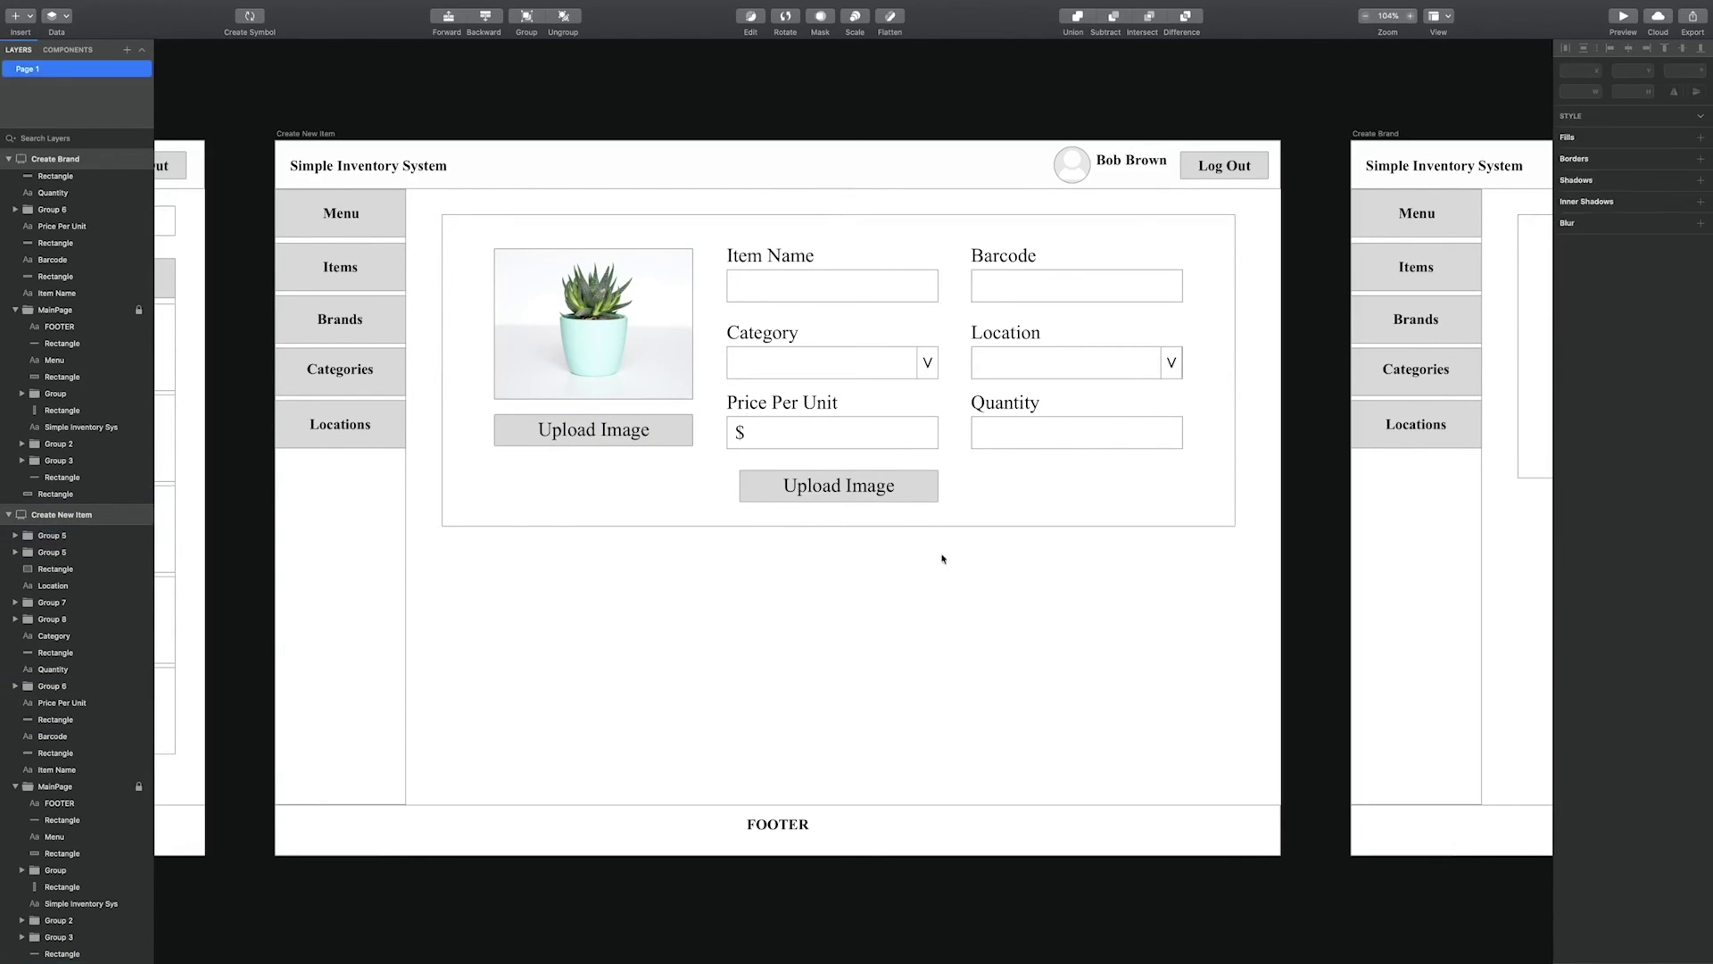
# Change the centred button's label to "Add Item" and centre the text within the button.
pyautogui.doubleClick(870, 486)
pyautogui.doubleClick(869, 486)
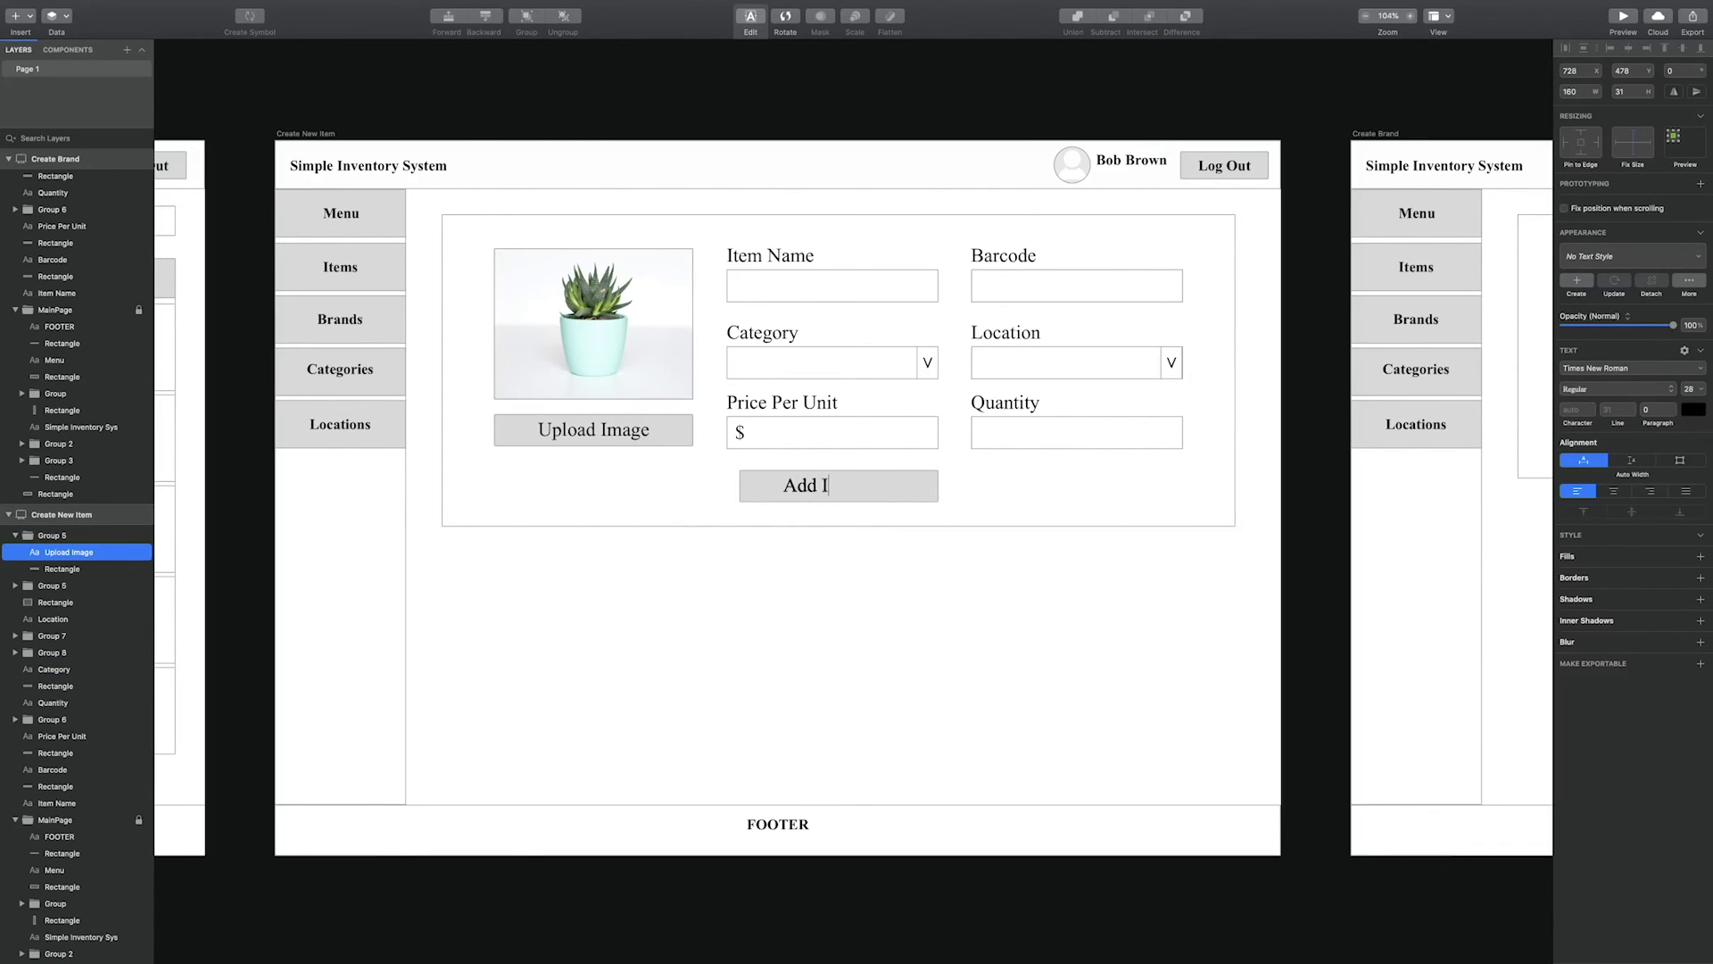
pyautogui.press('Escape')
pyautogui.doubleClick(838, 493)
pyautogui.keyDown('shift'); pyautogui.click(914, 487); pyautogui.keyUp('shift')
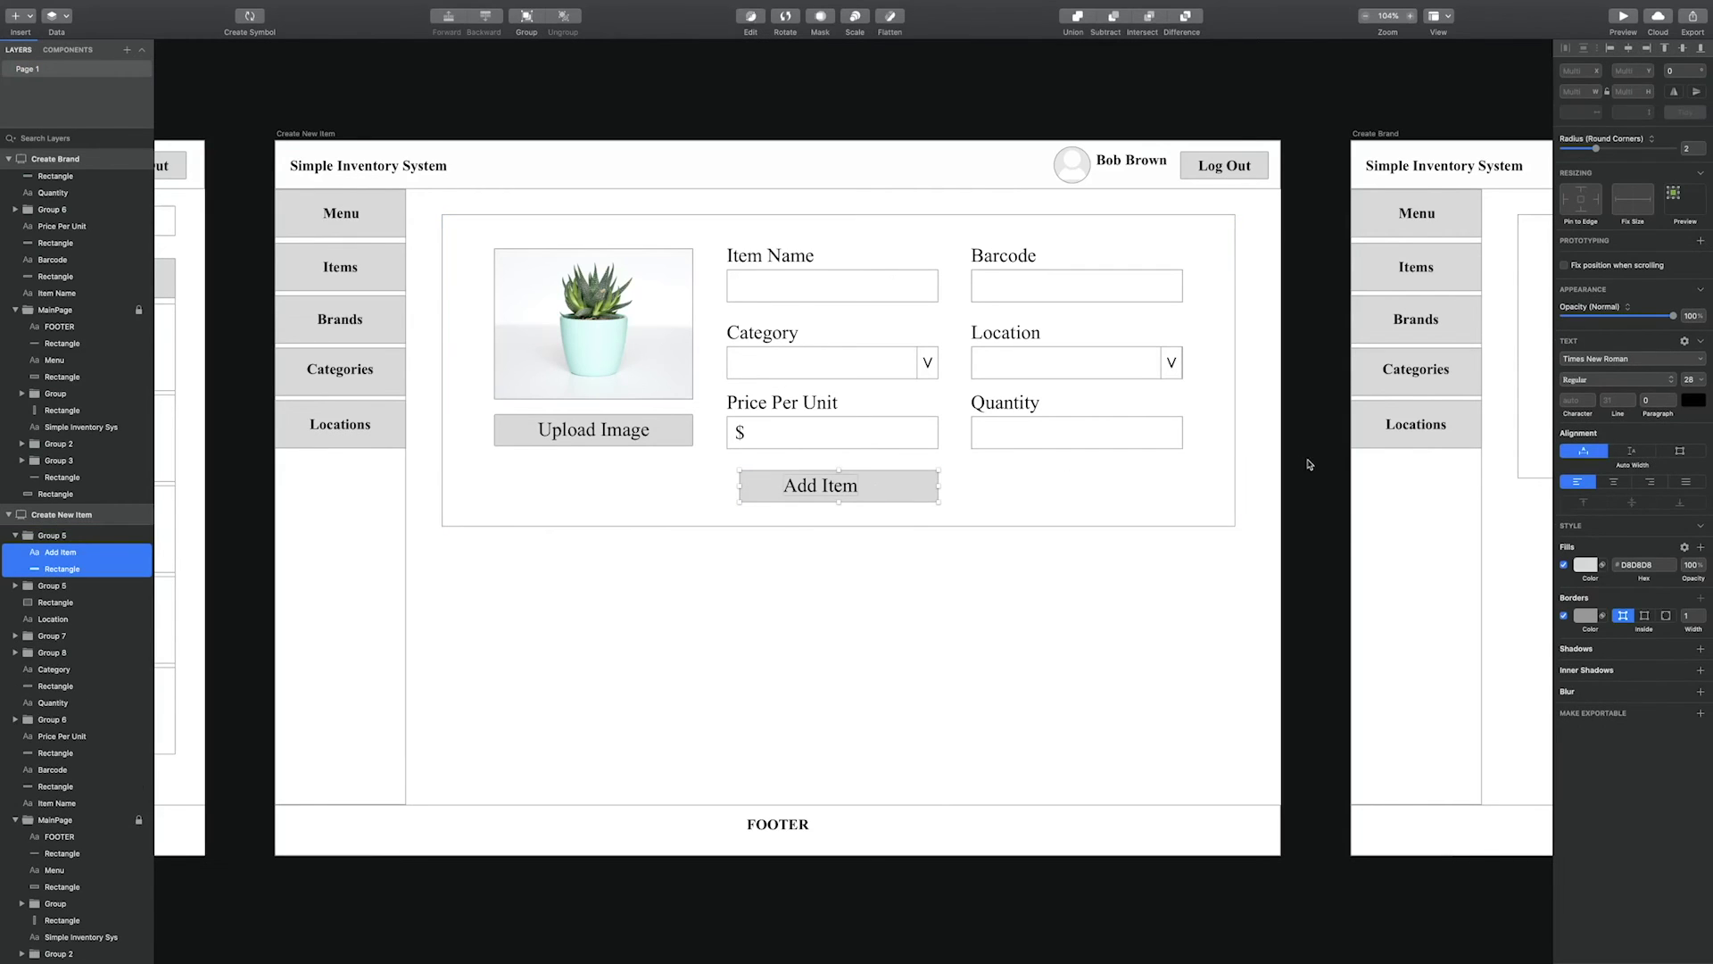
pyautogui.click(1629, 48)
# Fill the Add Item button's rectangle on the Create New Item artboard with bright green.
pyautogui.click(886, 490)
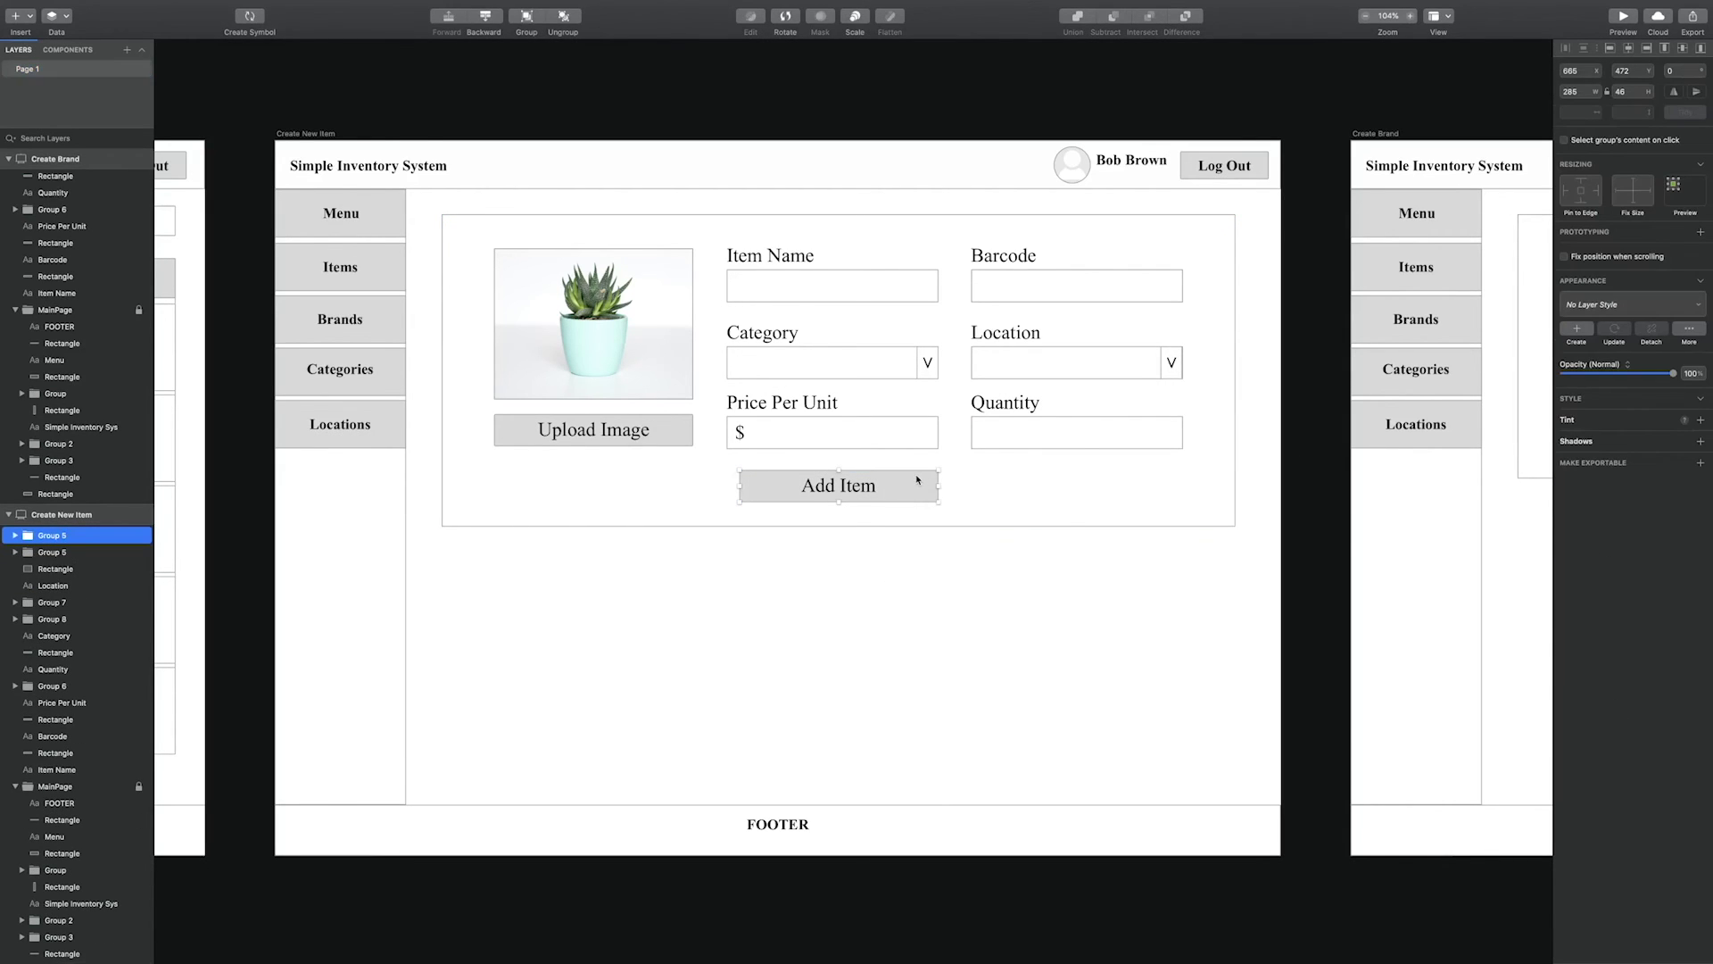
pyautogui.doubleClick(917, 485)
pyautogui.click(1583, 426)
pyautogui.moveTo(1589, 601); pyautogui.dragTo(1611, 594)
pyautogui.click(1686, 503)
pyautogui.moveTo(1686, 502); pyautogui.dragTo(1652, 497)
pyautogui.click(880, 584)
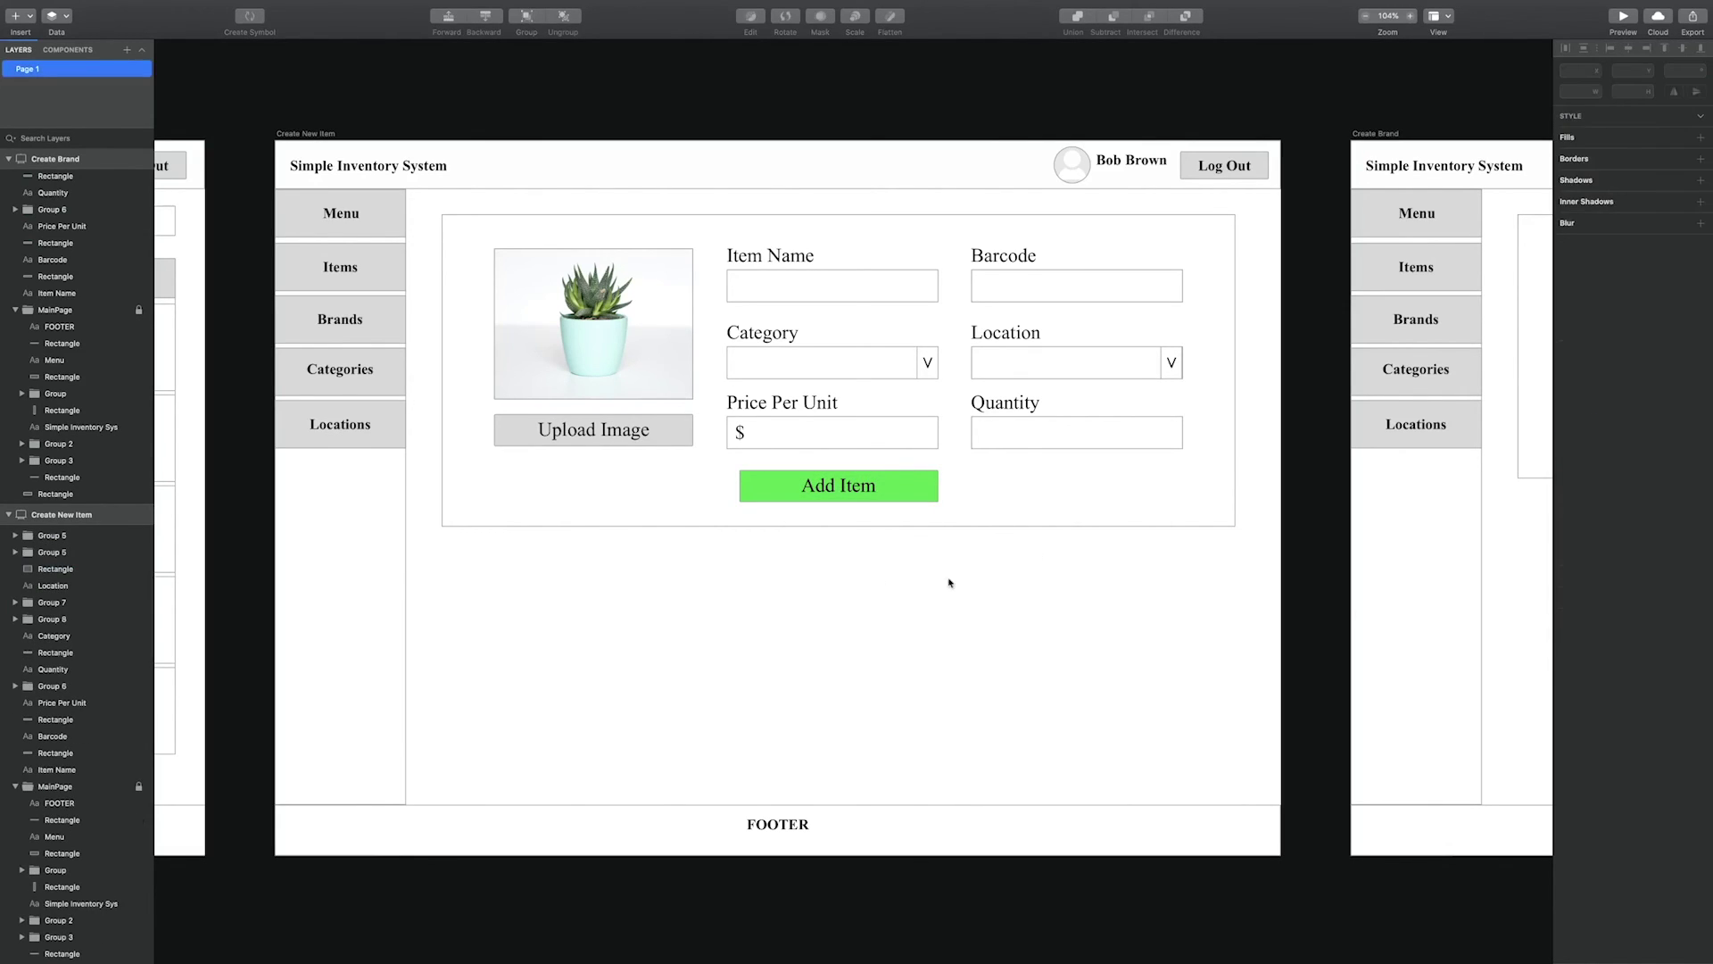
# Delete the plant image and the Upload Image button from the Create Brand artboard.
pyautogui.hscroll(10, 951, 583)
pyautogui.click(789, 435)
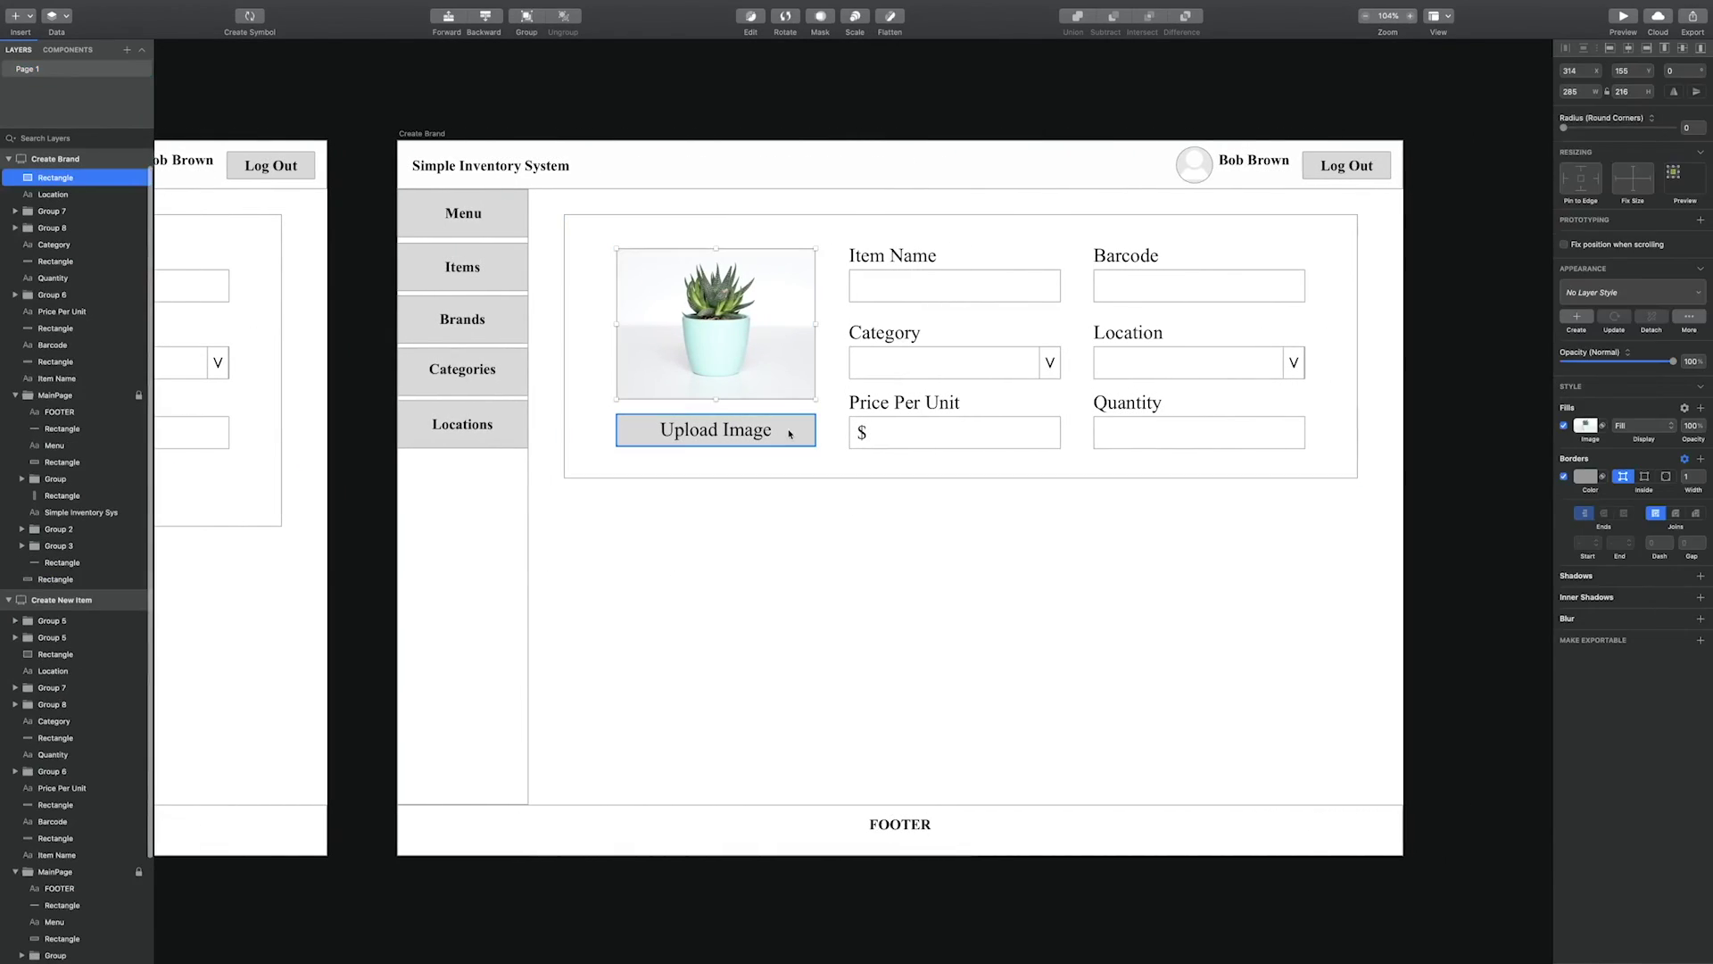
pyautogui.keyDown('shift'); pyautogui.click(789, 435); pyautogui.keyUp('shift')
pyautogui.press('Delete')
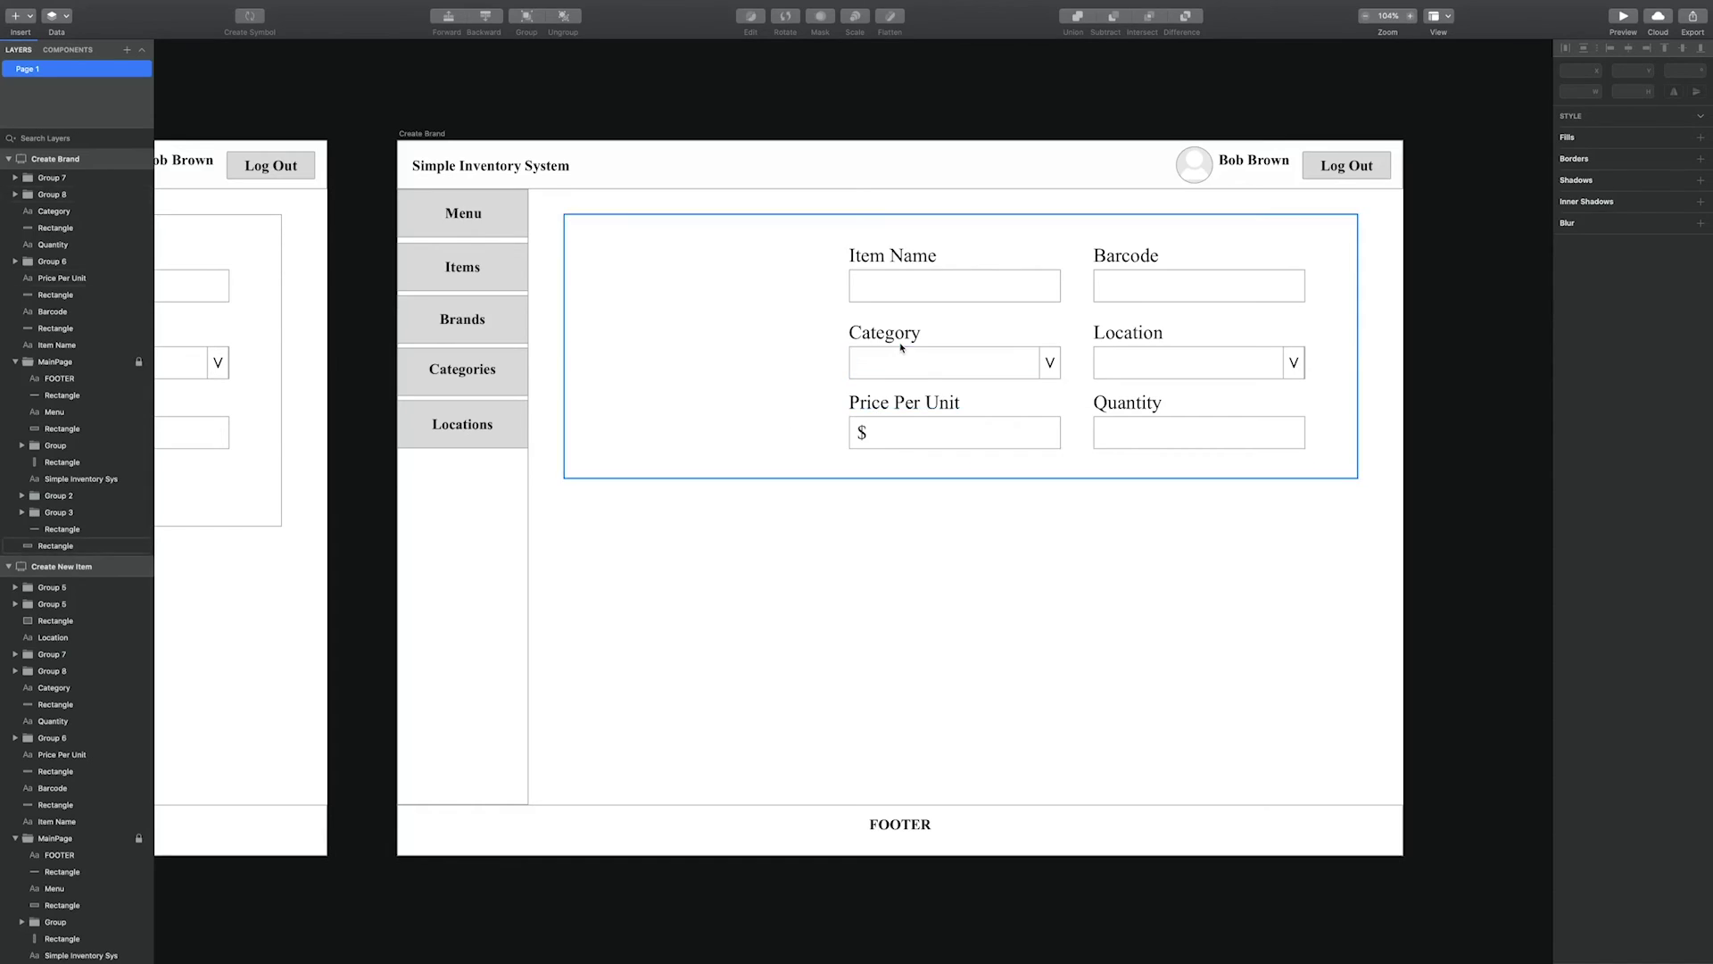
pyautogui.click(835, 329)
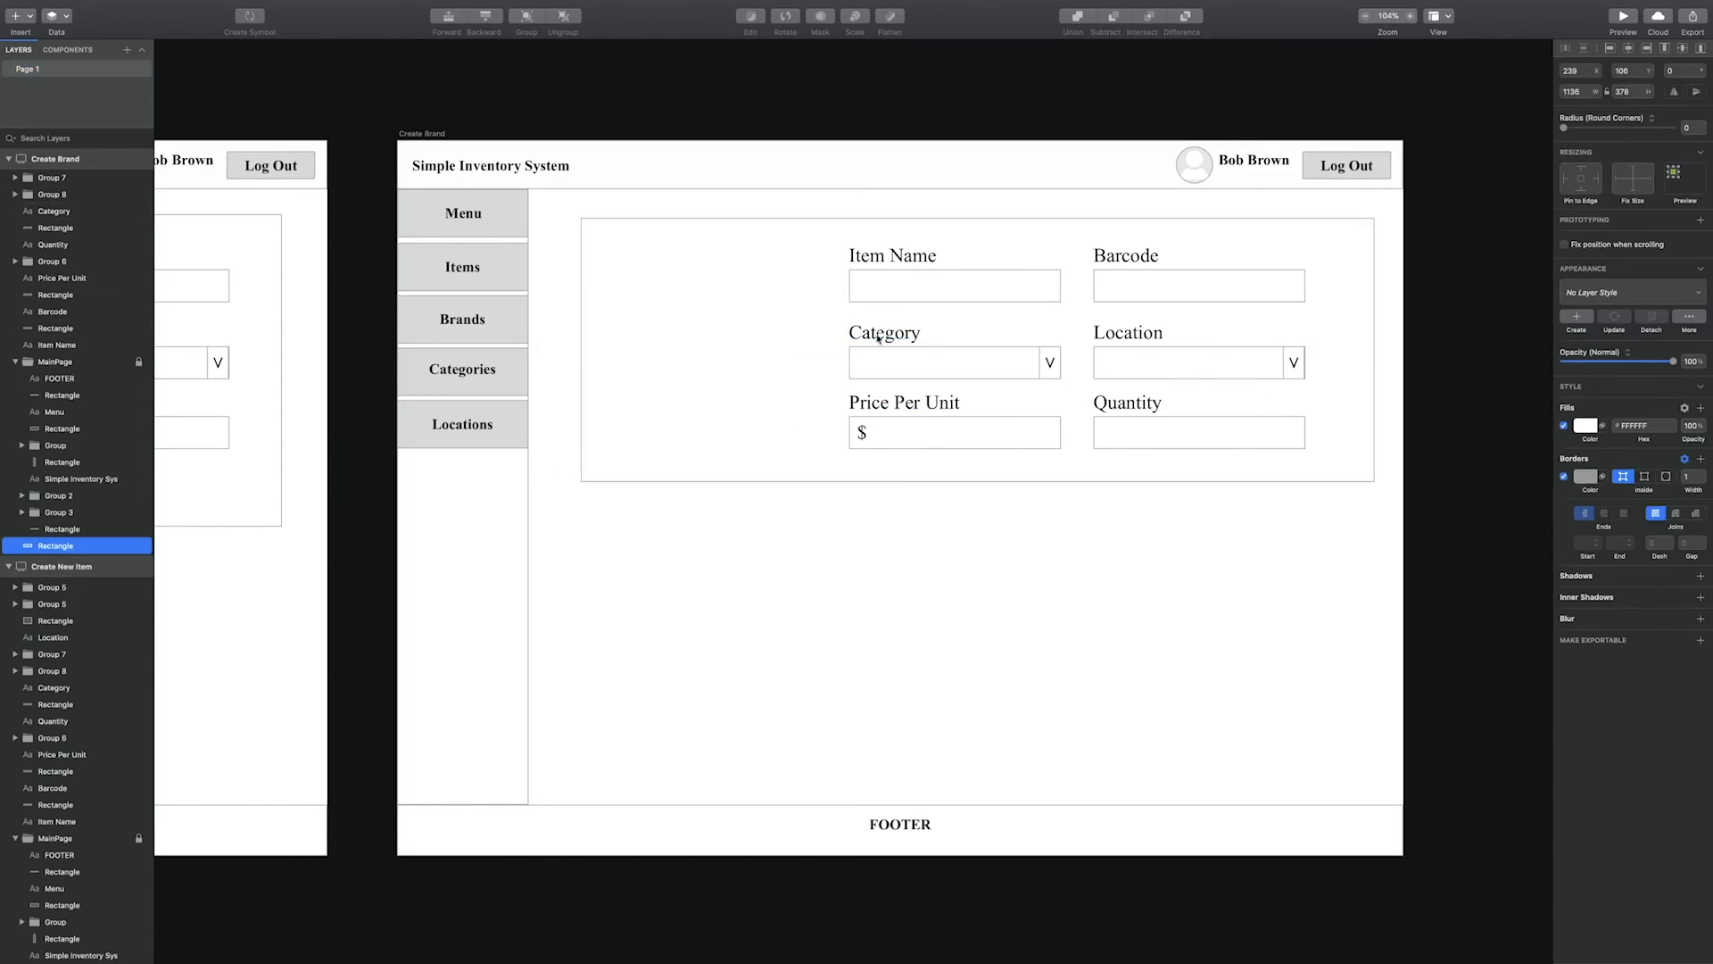
pyautogui.keyDown('shift'); pyautogui.click(950, 362); pyautogui.keyUp('shift')
pyautogui.keyDown('shift'); pyautogui.click(907, 337); pyautogui.keyUp('shift')
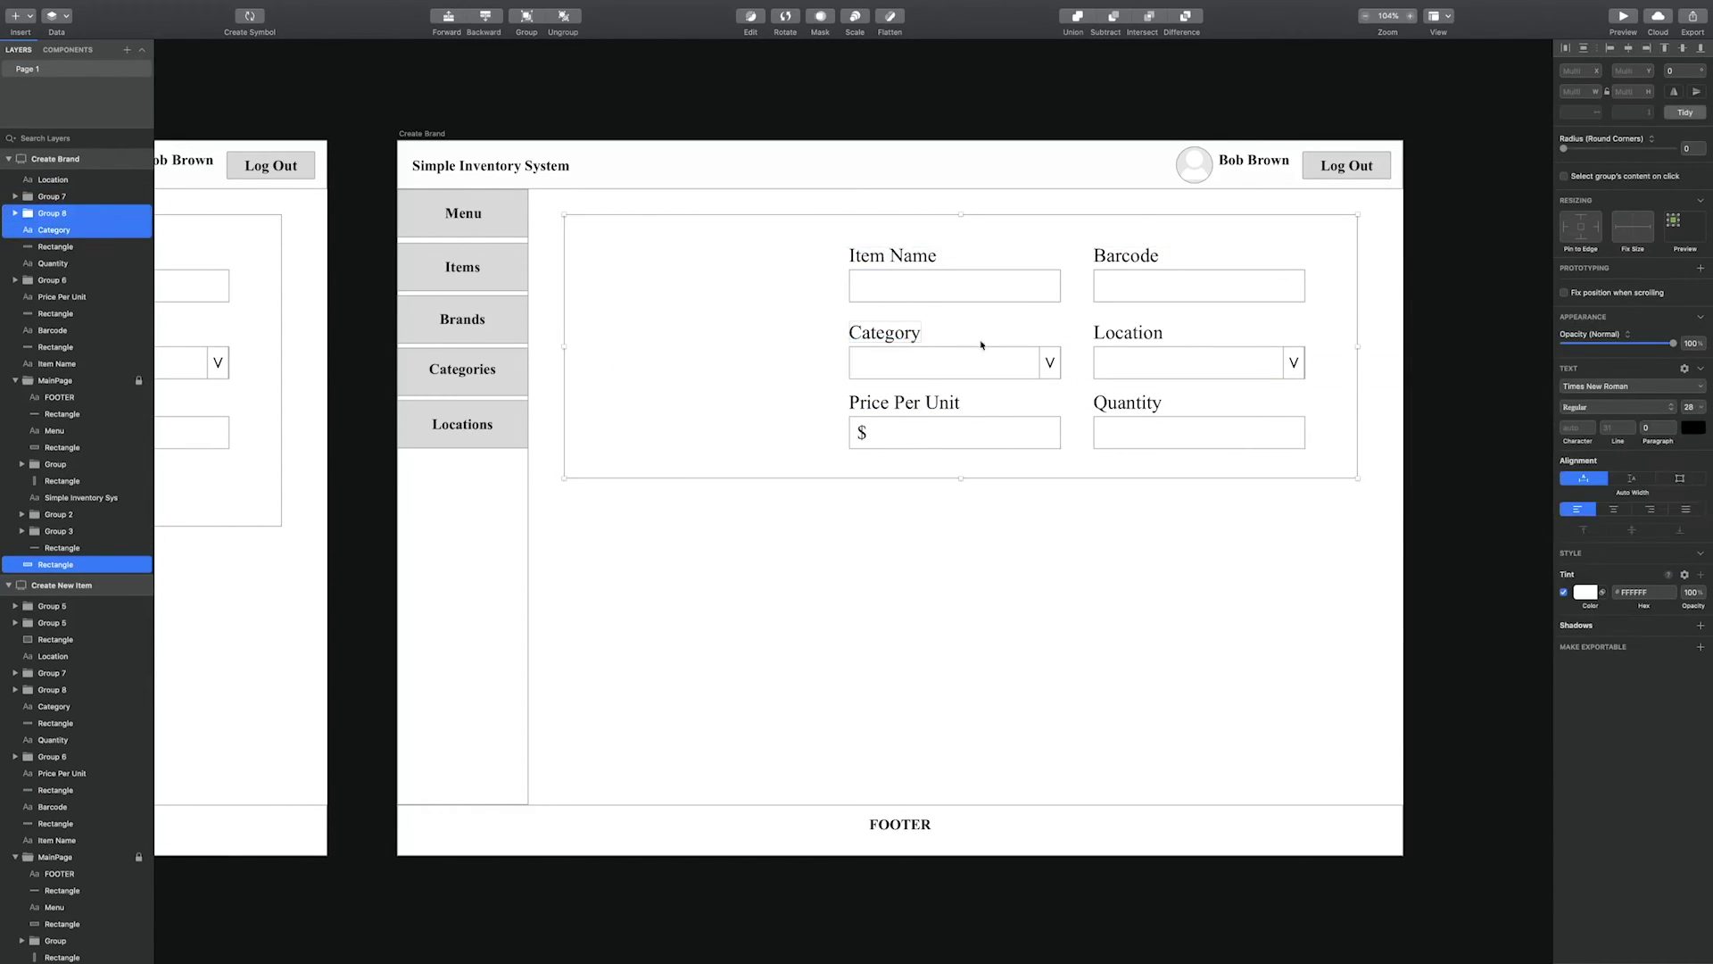
pyautogui.keyDown('shift'); pyautogui.click(1122, 259); pyautogui.keyUp('shift')
pyautogui.keyDown('shift'); pyautogui.click(1112, 285); pyautogui.keyUp('shift')
pyautogui.keyDown('shift'); pyautogui.click(1115, 337); pyautogui.keyUp('shift')
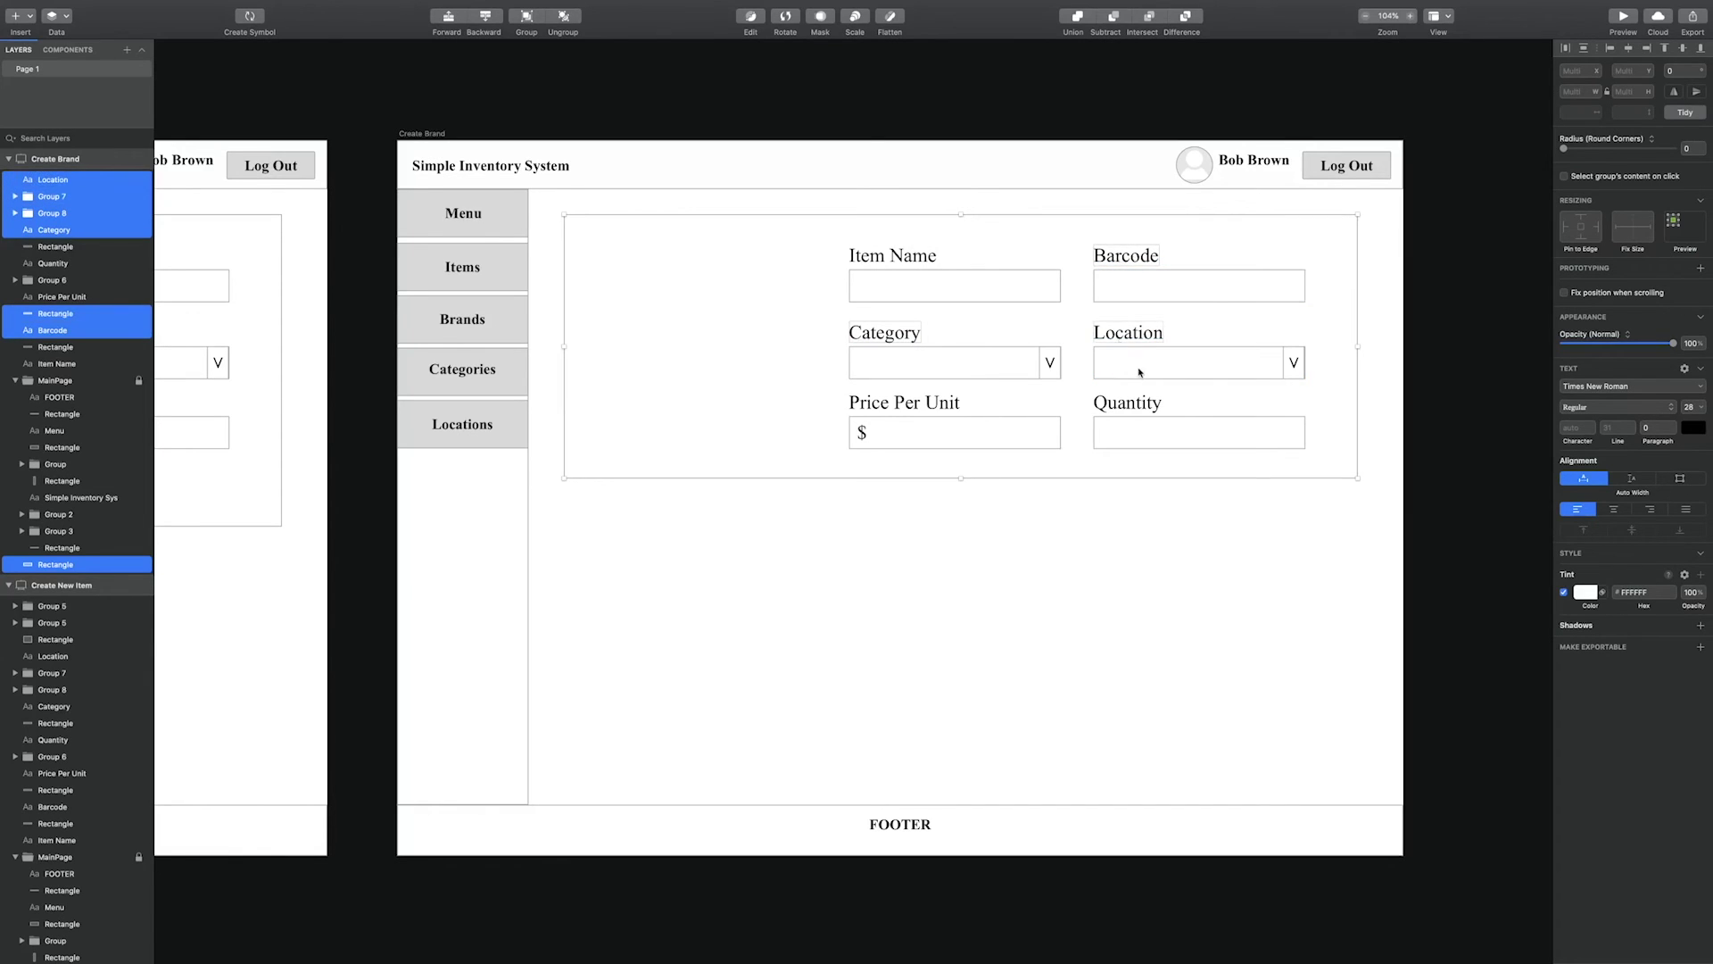
pyautogui.click(1049, 523)
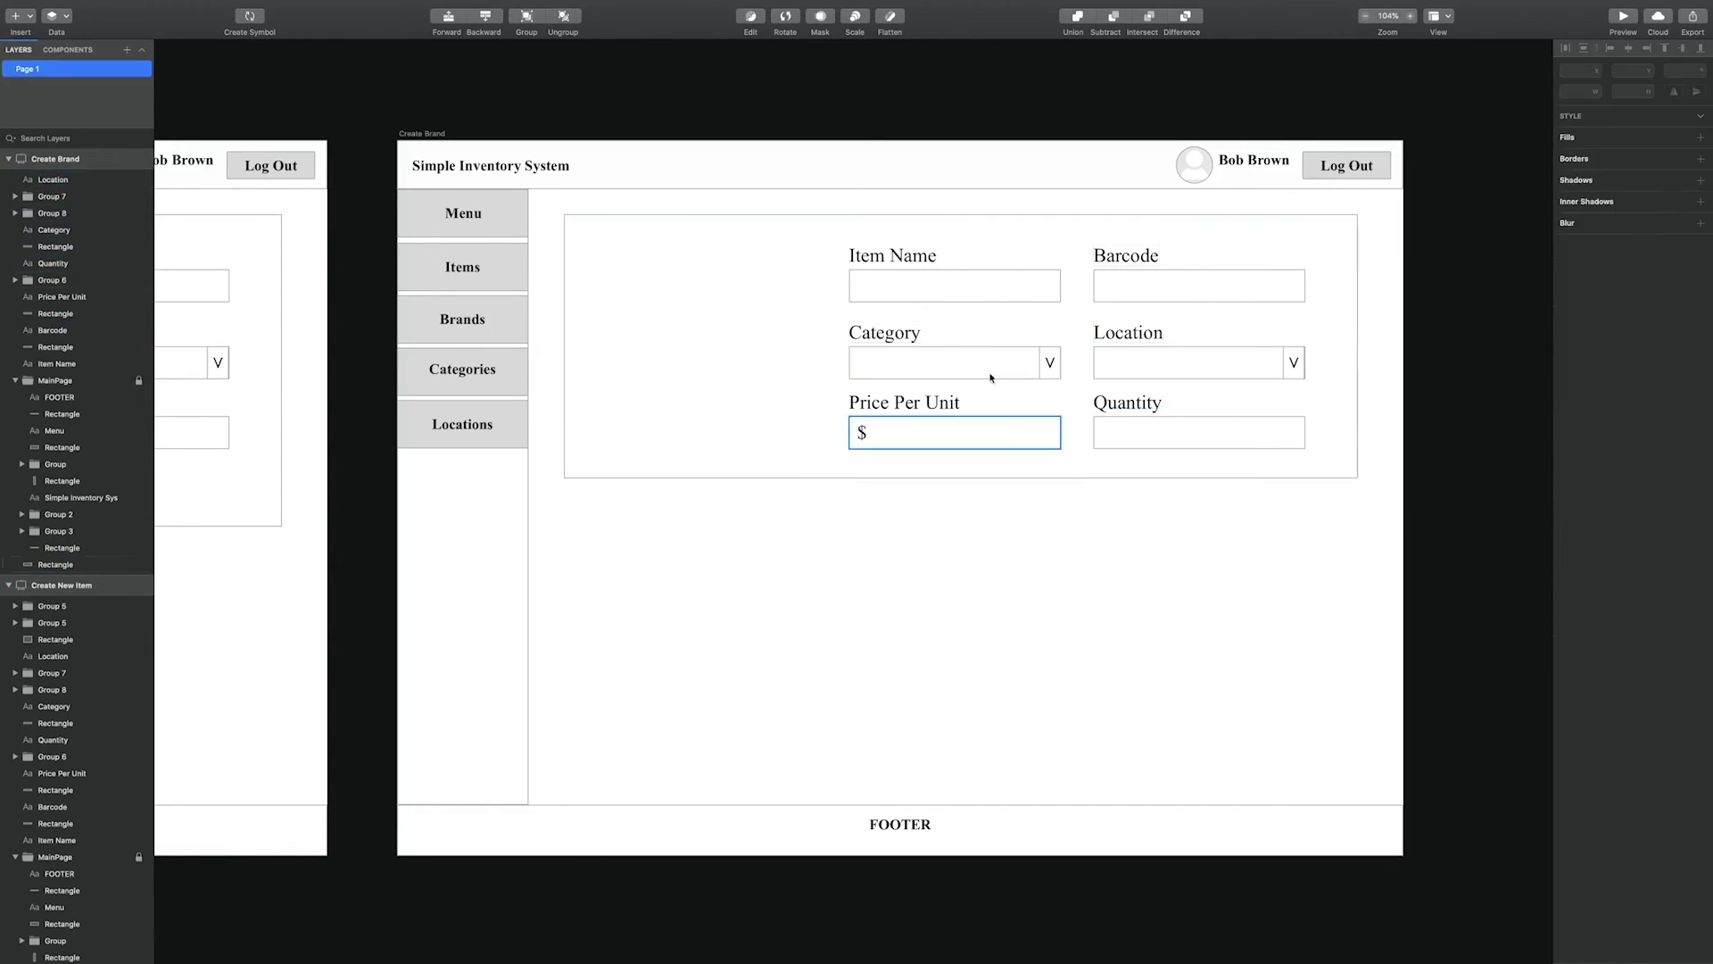
# Delete the Category, Price Per Unit, Barcode, Location and Quantity labels and fields from the Create Brand artboard.
pyautogui.click(910, 336)
pyautogui.keyDown('shift'); pyautogui.click(943, 366); pyautogui.keyUp('shift')
pyautogui.keyDown('shift'); pyautogui.click(945, 404); pyautogui.keyUp('shift')
pyautogui.keyDown('shift'); pyautogui.click(950, 434); pyautogui.keyUp('shift')
pyautogui.keyDown('shift'); pyautogui.click(1145, 258); pyautogui.keyUp('shift')
pyautogui.keyDown('shift'); pyautogui.click(1165, 290); pyautogui.keyUp('shift')
pyautogui.keyDown('shift'); pyautogui.click(1158, 358); pyautogui.keyUp('shift')
pyautogui.keyDown('shift'); pyautogui.click(1227, 432); pyautogui.keyUp('shift')
pyautogui.press('Delete')
# Move the Item Name label and its field over to the left edge of the Create Brand panel.
pyautogui.click(902, 258)
pyautogui.keyDown('shift'); pyautogui.click(915, 291); pyautogui.keyUp('shift')
pyautogui.hotkey('shift', 'Left')
pyautogui.hotkey('shift', 'Left')
pyautogui.hotkey('shift', 'Left')
pyautogui.hotkey('shift', 'Left')
pyautogui.hotkey('shift', 'Left')
pyautogui.hotkey('shift', 'Left')
pyautogui.hotkey('shift', 'Left')
pyautogui.hotkey('shift', 'Left')
pyautogui.hotkey('shift', 'Left')
pyautogui.hotkey('shift', 'Left')
pyautogui.hotkey('shift', 'Left')
pyautogui.hotkey('shift', 'Left')
pyautogui.hotkey('shift', 'Left')
pyautogui.hotkey('shift', 'Left')
pyautogui.hotkey('shift', 'Left')
pyautogui.hotkey('shift', 'Left')
pyautogui.hotkey('shift', 'Left')
pyautogui.hotkey('shift', 'Left')
pyautogui.hotkey('shift', 'Left')
pyautogui.hotkey('shift', 'Left')
pyautogui.hotkey('shift', 'Left')
pyautogui.hotkey('shift', 'Left')
pyautogui.hotkey('shift', 'Left')
pyautogui.hotkey('shift', 'Left')
pyautogui.hotkey('shift', 'Left')
pyautogui.hotkey('shift', 'Left')
pyautogui.hotkey('shift', 'Left')
pyautogui.hotkey('shift', 'Left')
pyautogui.hotkey('shift', 'Left')
pyautogui.hotkey('shift', 'Left')
pyautogui.hotkey('shift', 'Left')
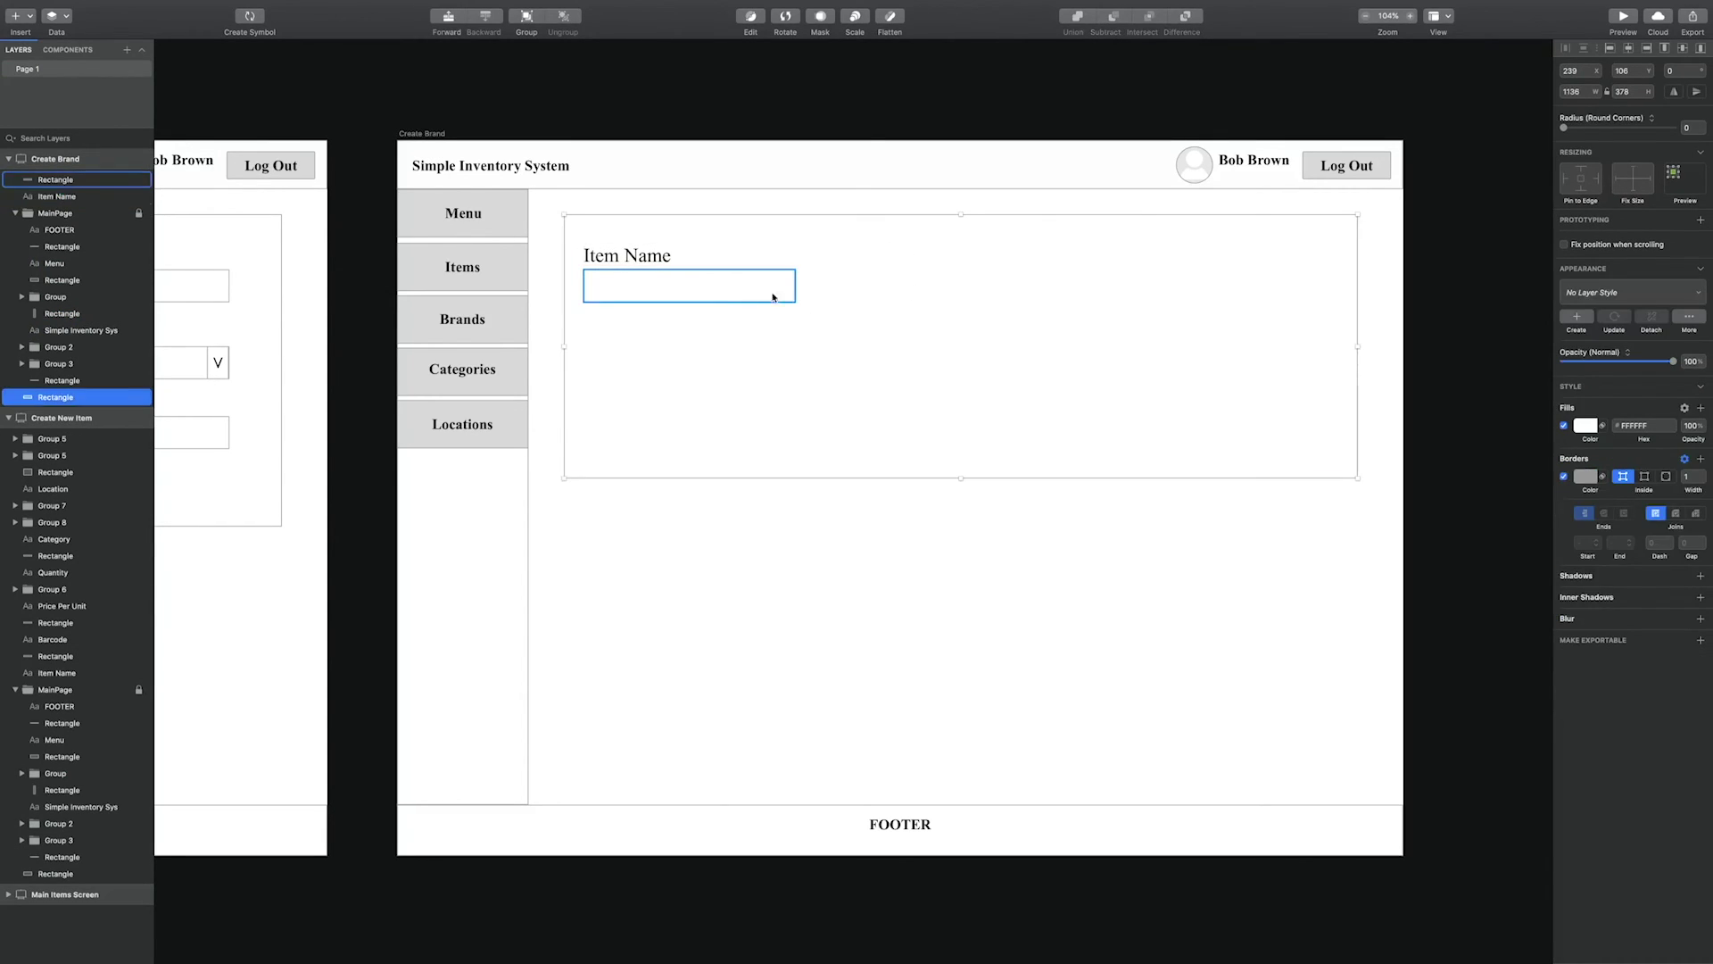
# Narrow the Create Brand panel to just wider than its input field and change the field's label to "Brand Name".
pyautogui.click(686, 344)
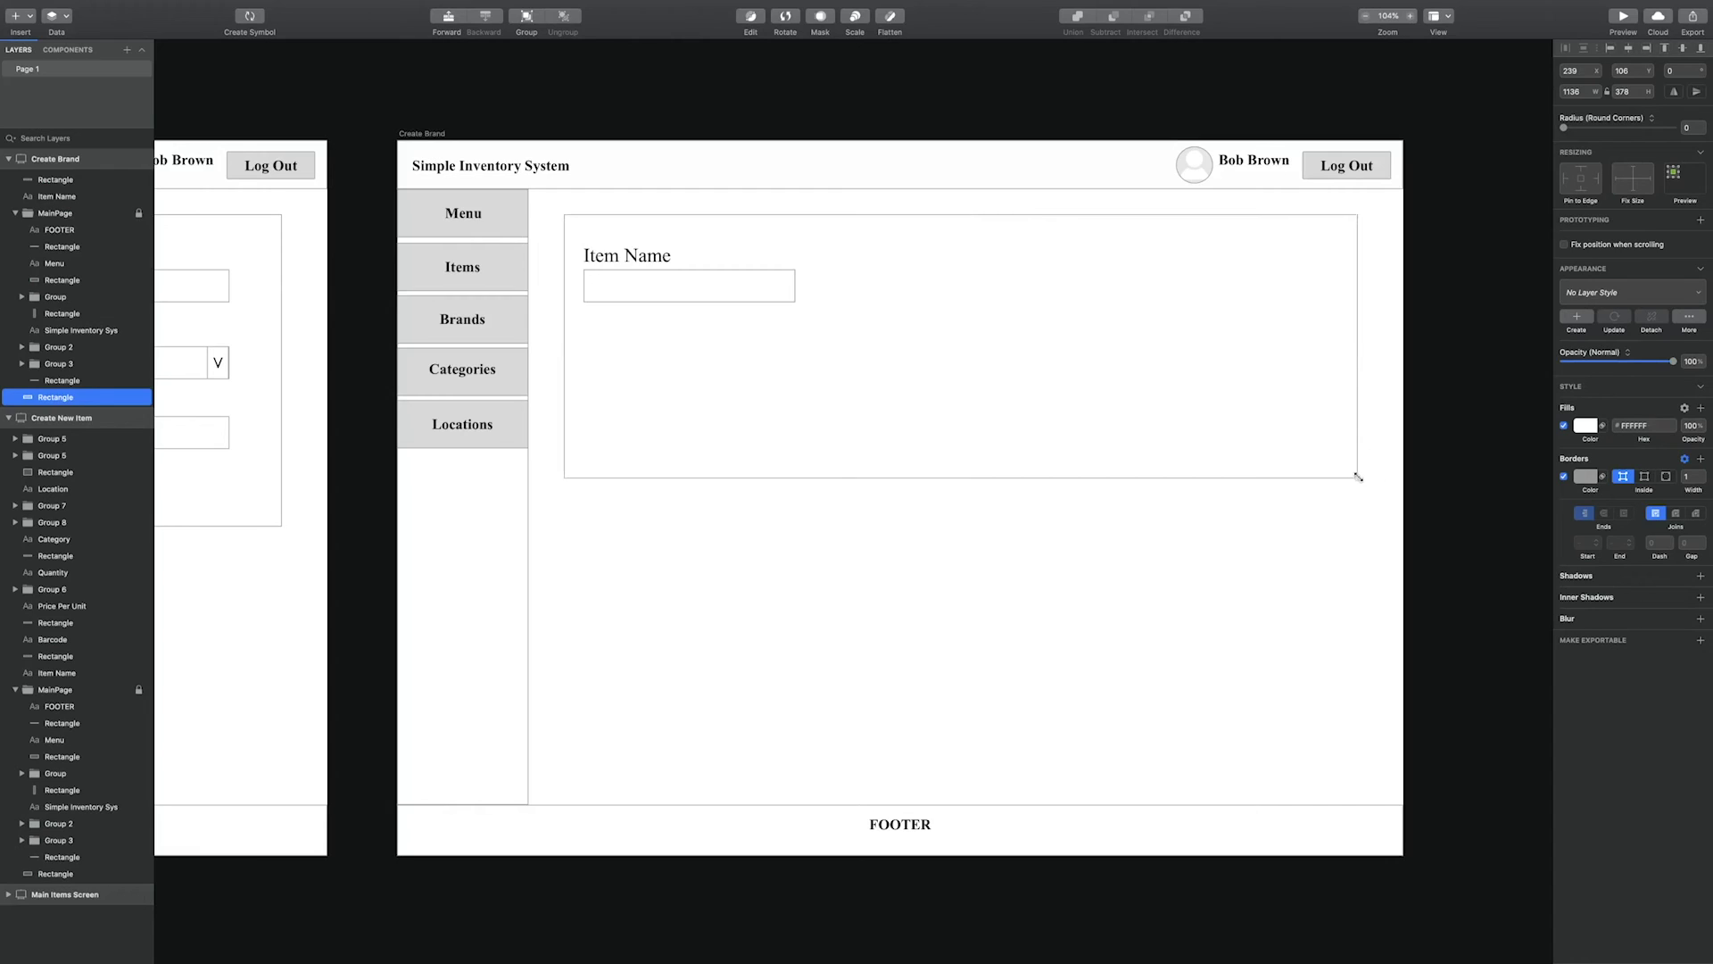
pyautogui.moveTo(1357, 477); pyautogui.dragTo(832, 490)
pyautogui.doubleClick(589, 265)
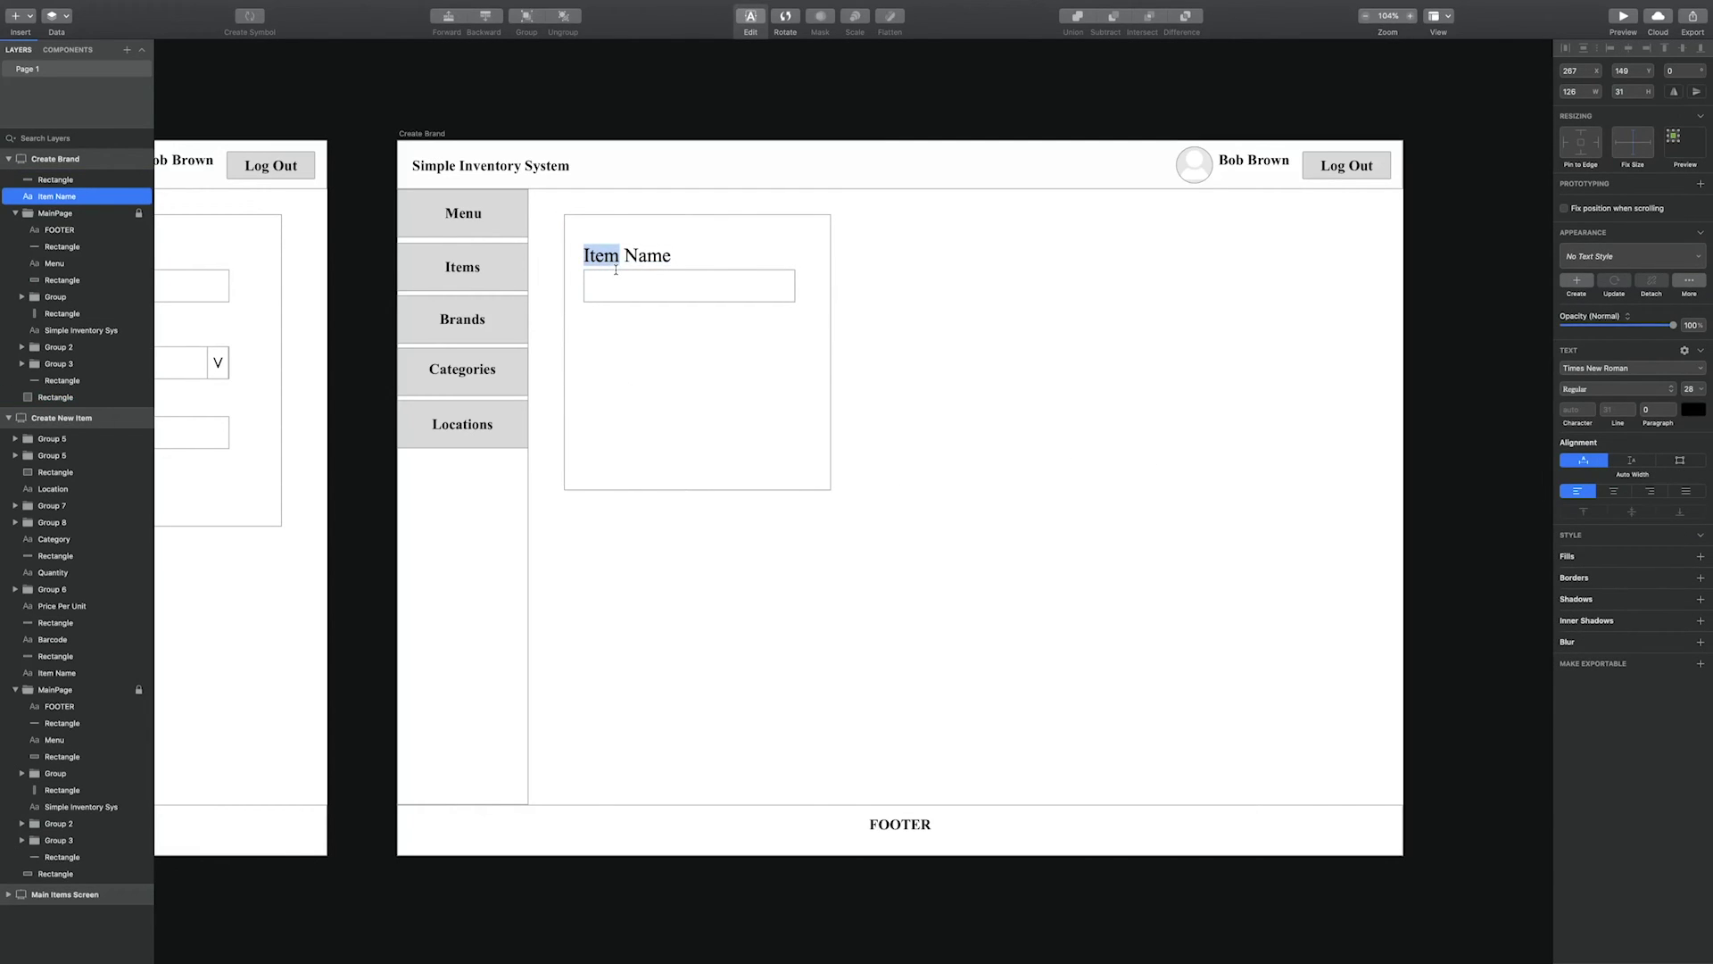
pyautogui.write('Brand')
pyautogui.click(657, 331)
# Copy the green Add Item button from Create New Item into the Create Brand panel, below the brand field.
pyautogui.hscroll(-10, 635, 336)
pyautogui.scroll(-3, 634, 336)
pyautogui.click(514, 315)
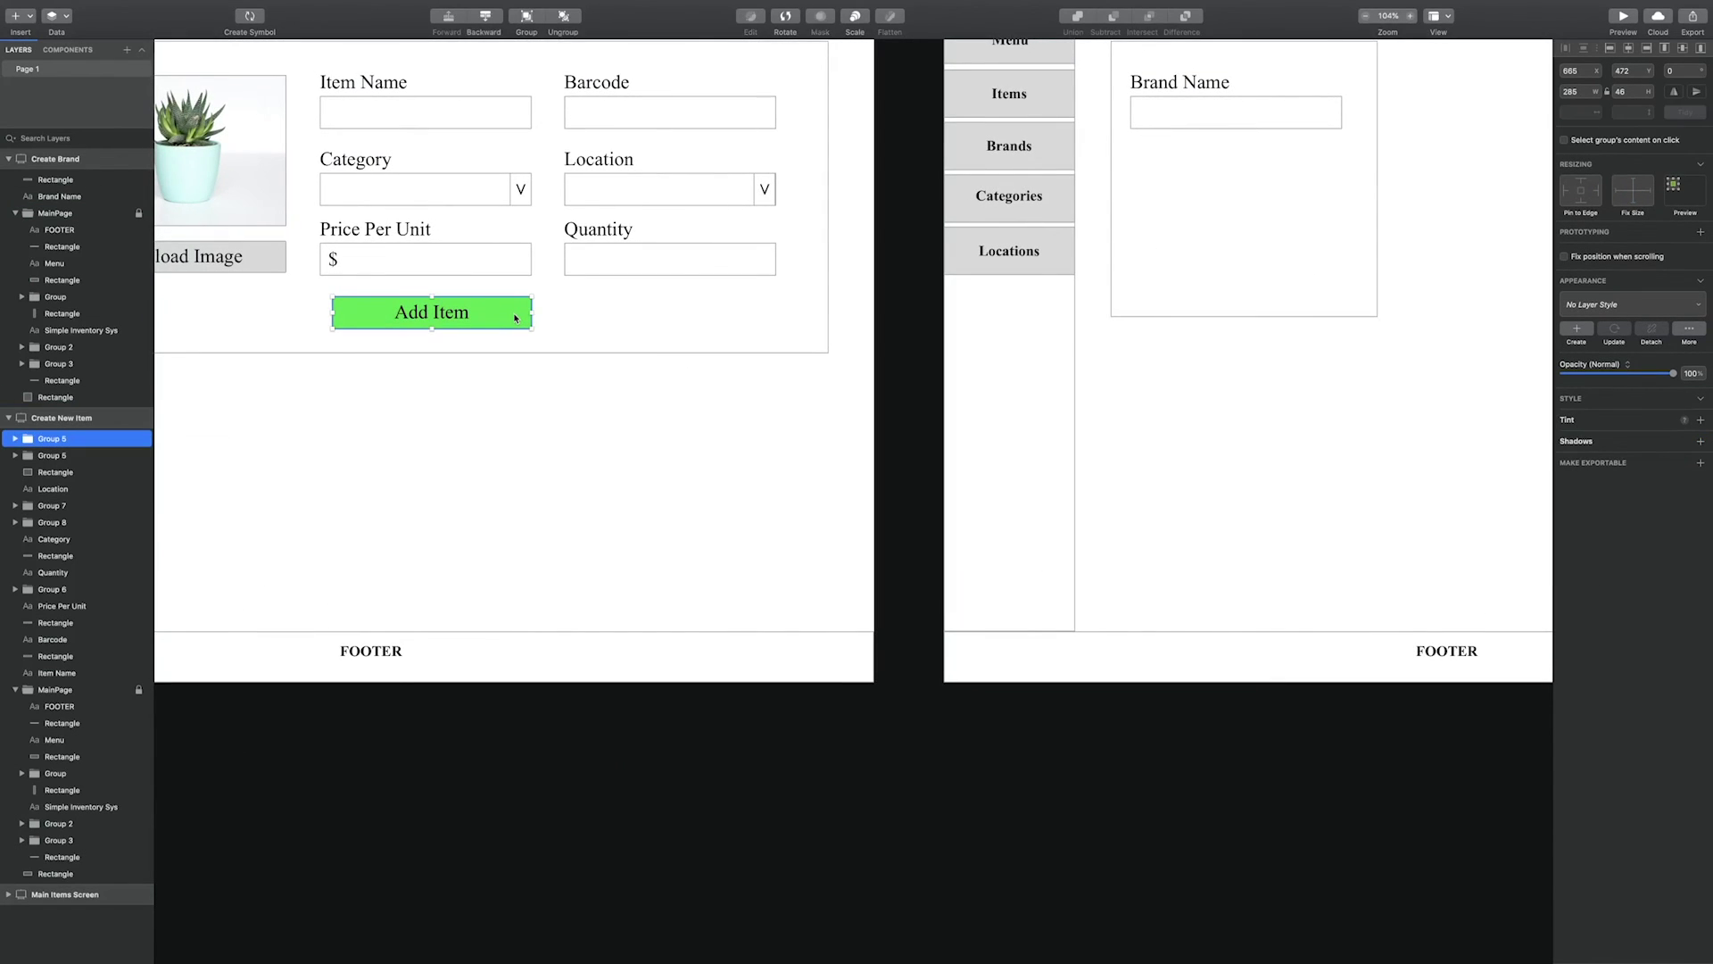
pyautogui.moveTo(515, 317); pyautogui.dragTo(1323, 211)
# Centre the brand field and Add Item button horizontally in the Create Brand panel and line up the Brand Name label with the field.
pyautogui.hscroll(3, 1301, 219)
pyautogui.hscroll(4, 1302, 219)
pyautogui.scroll(4, 1302, 220)
pyautogui.keyDown('shift'); pyautogui.click(1025, 227); pyautogui.keyUp('shift')
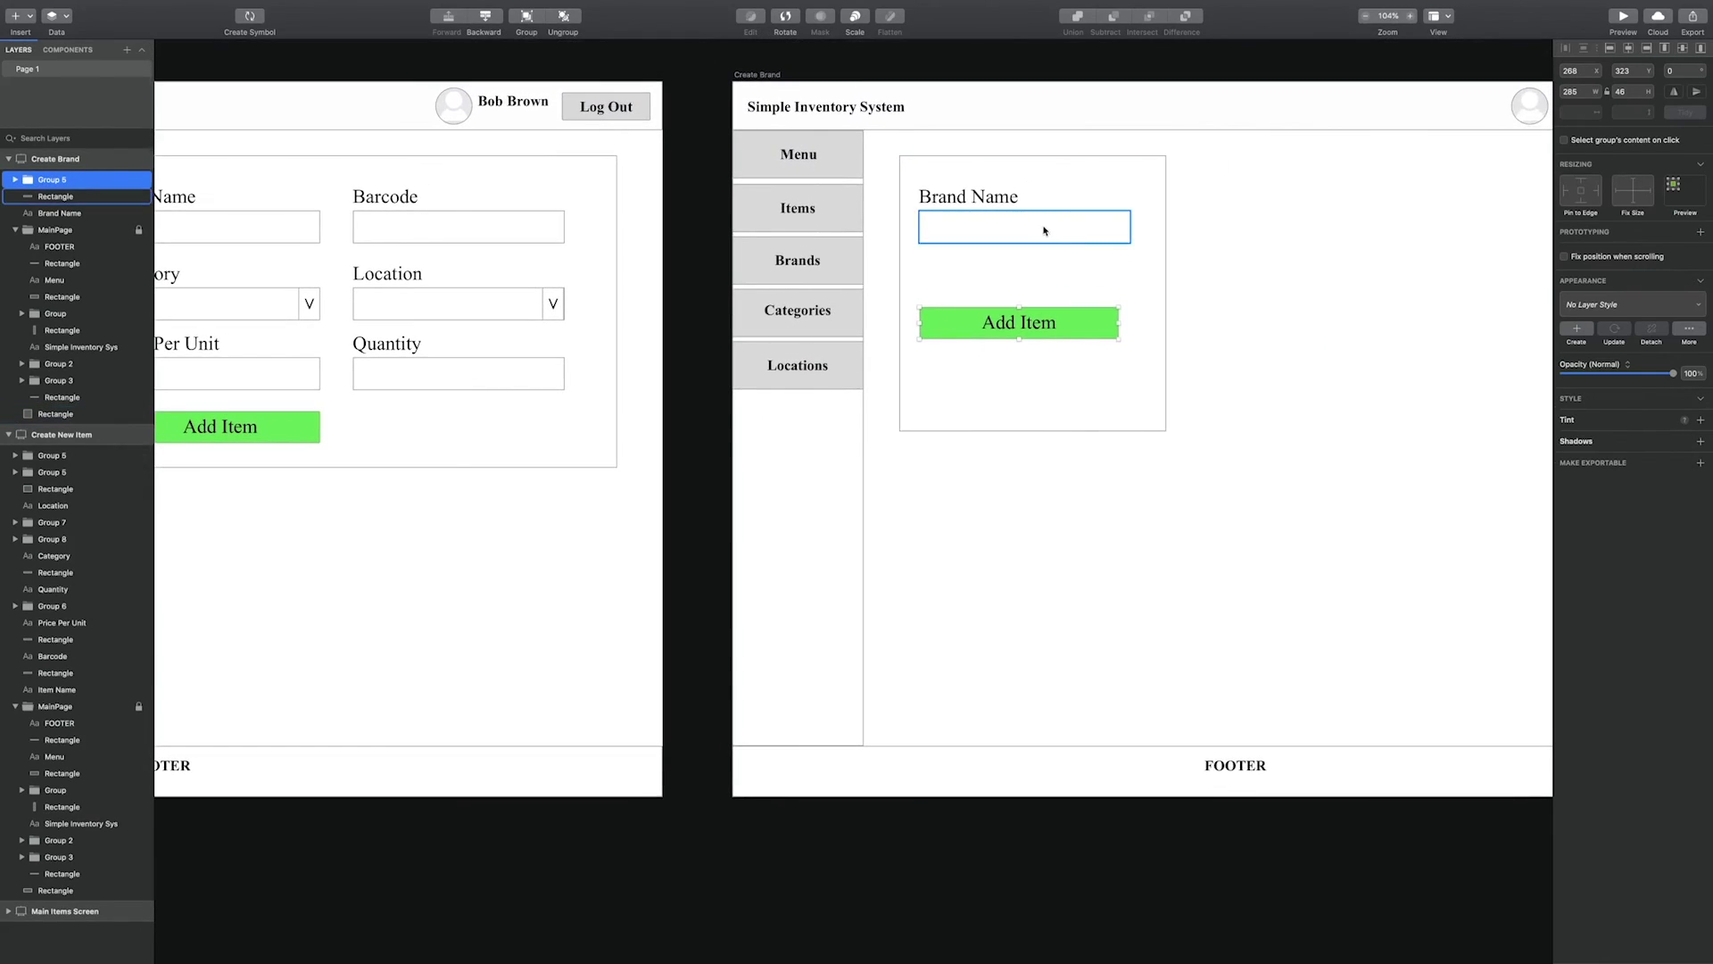
pyautogui.keyDown('shift'); pyautogui.click(1010, 169); pyautogui.keyUp('shift')
pyautogui.press('Escape')
pyautogui.click(1098, 390)
pyautogui.keyDown('shift'); pyautogui.click(1052, 332); pyautogui.keyUp('shift')
pyautogui.keyDown('shift'); pyautogui.click(1039, 226); pyautogui.keyUp('shift')
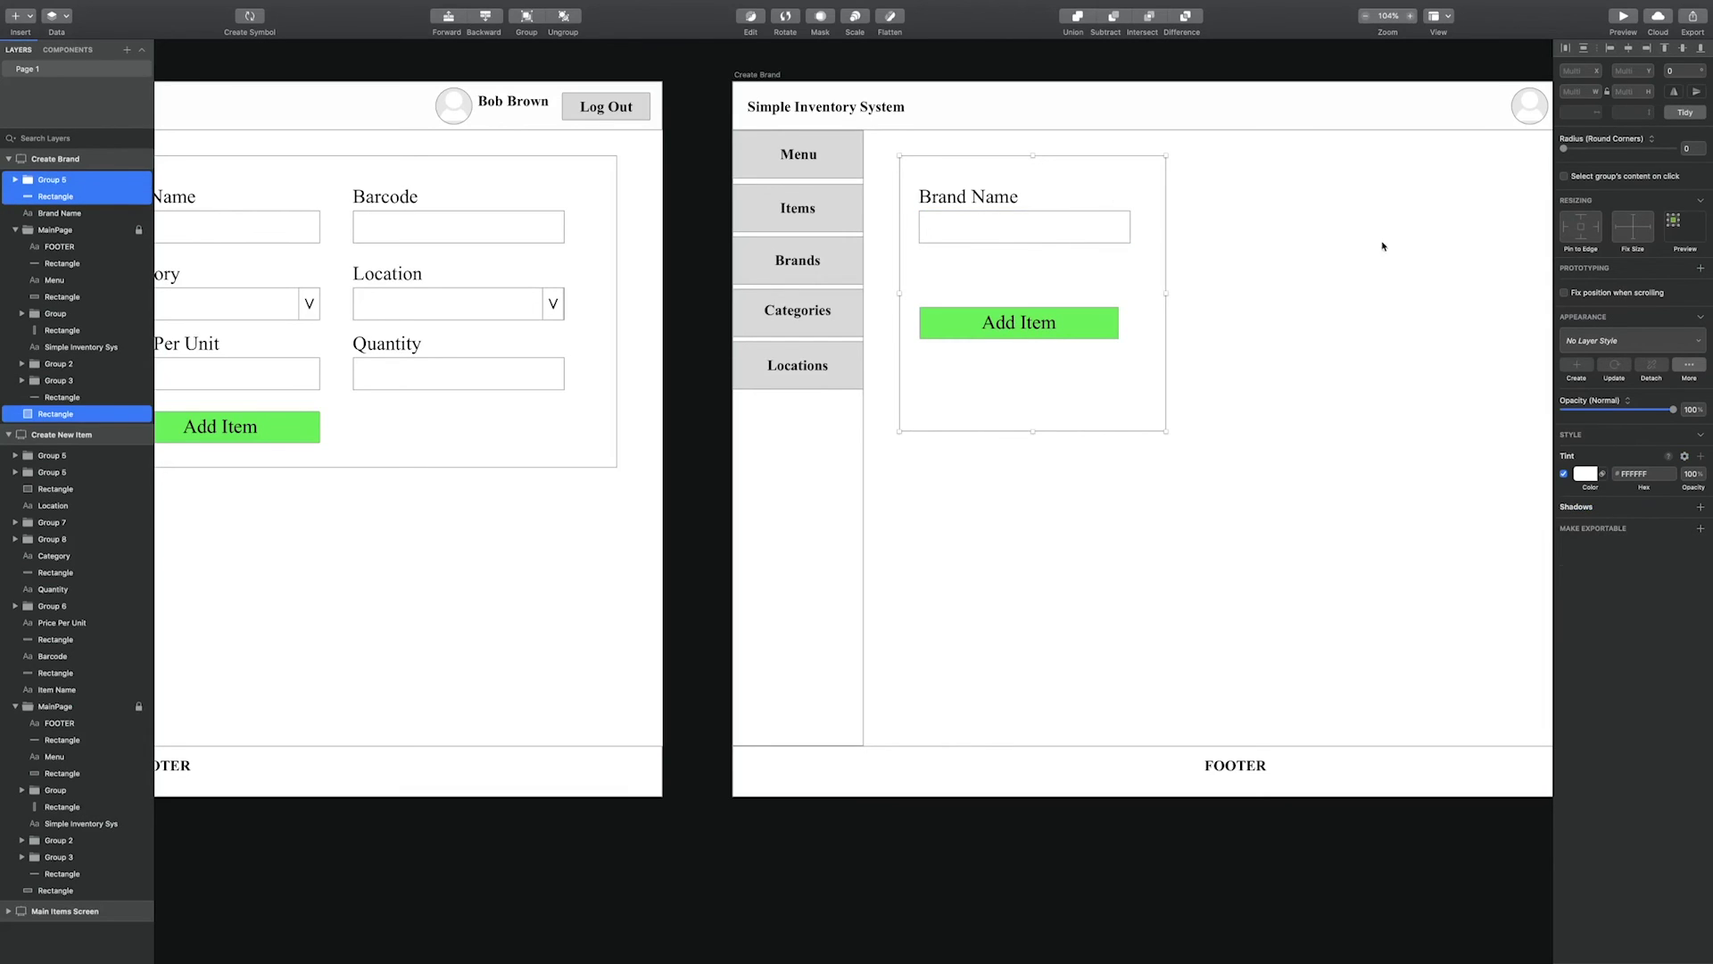
pyautogui.click(1628, 49)
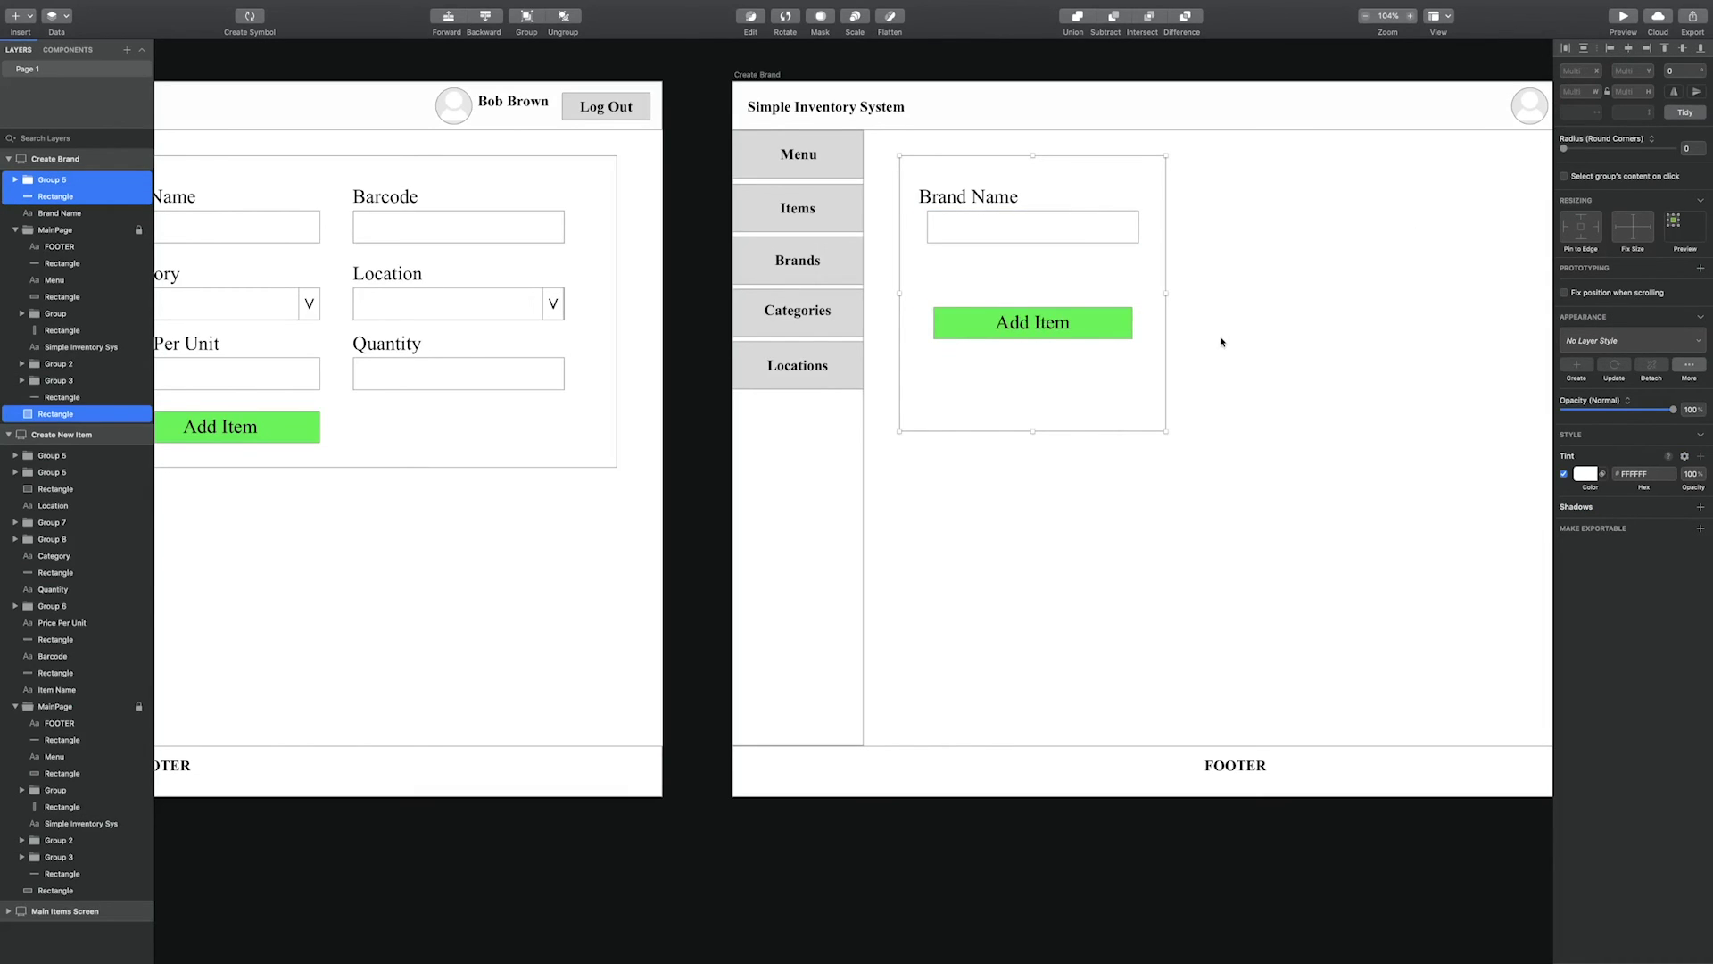
pyautogui.moveTo(962, 202); pyautogui.dragTo(970, 201)
# Change the text of the Create Brand panel's green button to "Add Brand".
pyautogui.click(1042, 326)
pyautogui.doubleClick(1042, 327)
pyautogui.doubleClick(1044, 325)
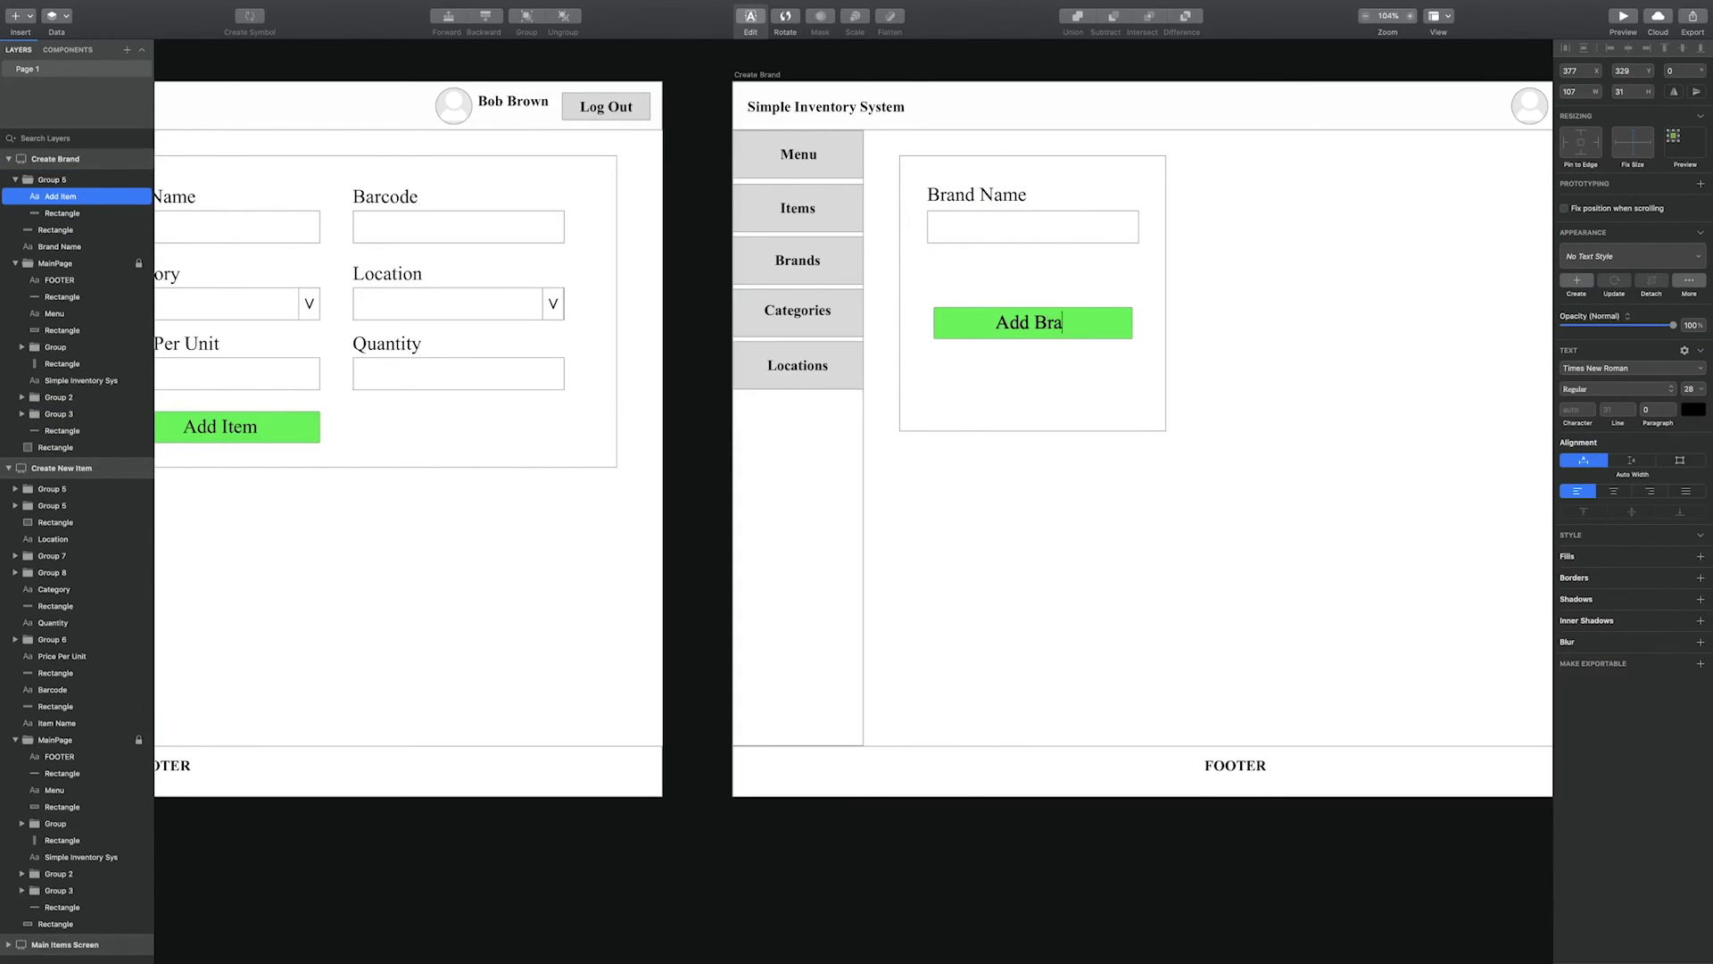
pyautogui.click(1139, 404)
# Set the text colour of the Add Brand button to white.
pyautogui.doubleClick(1016, 323)
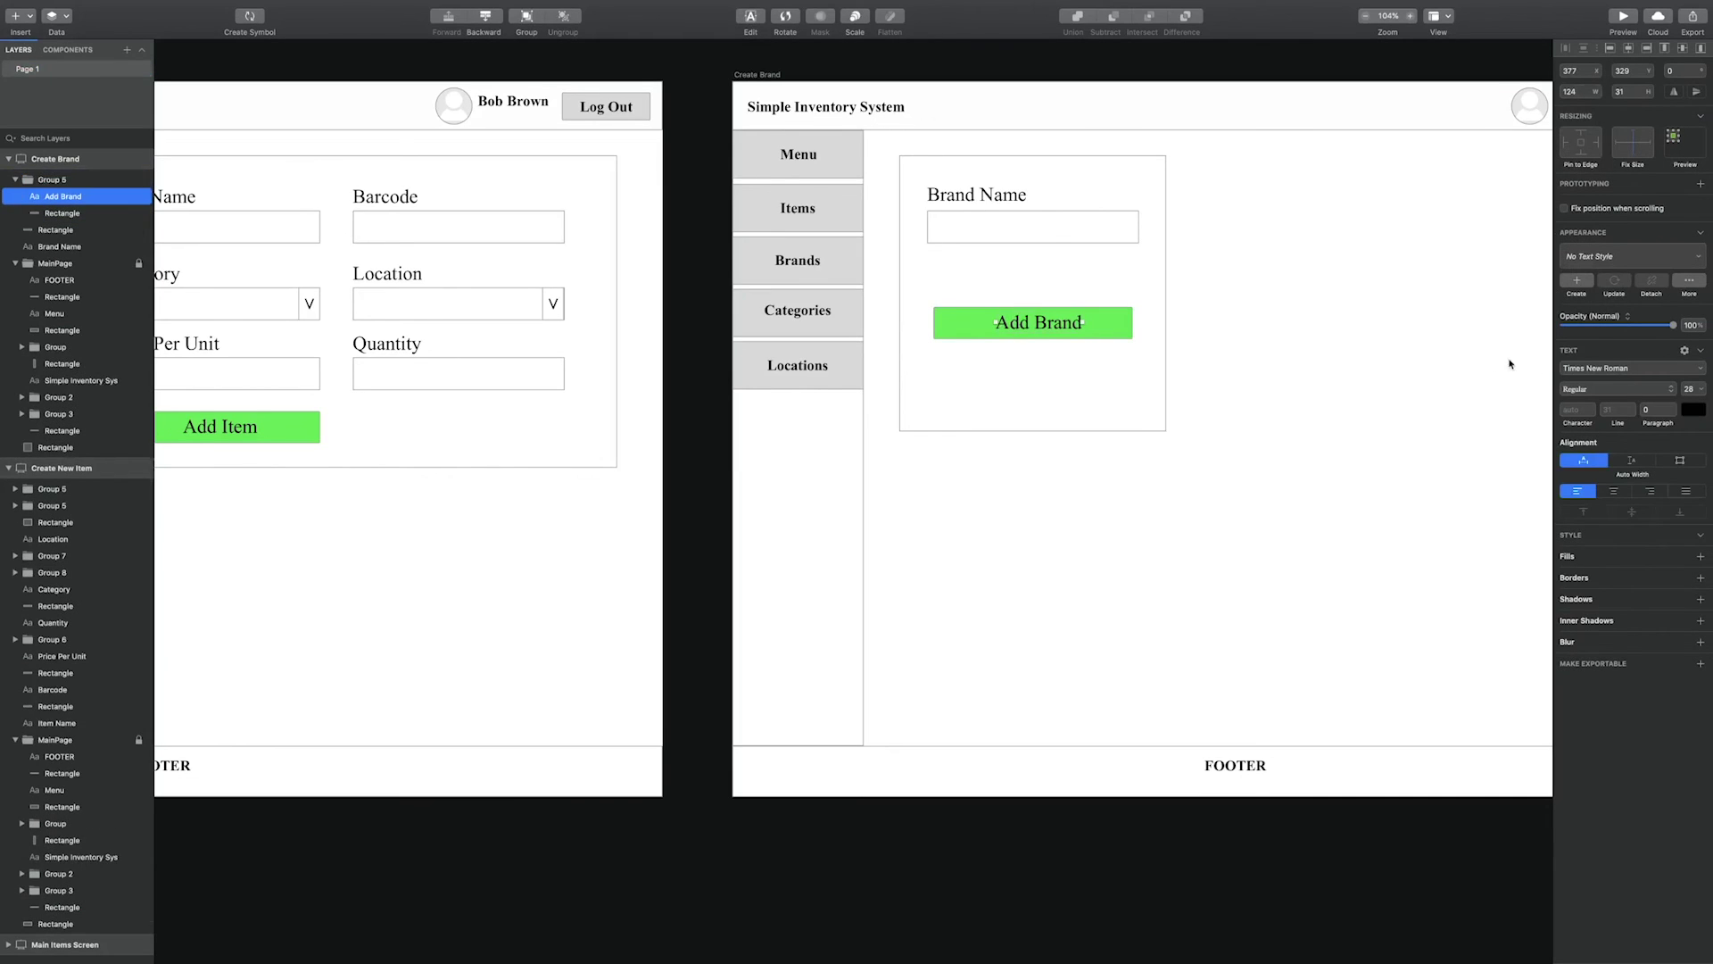
pyautogui.click(1693, 410)
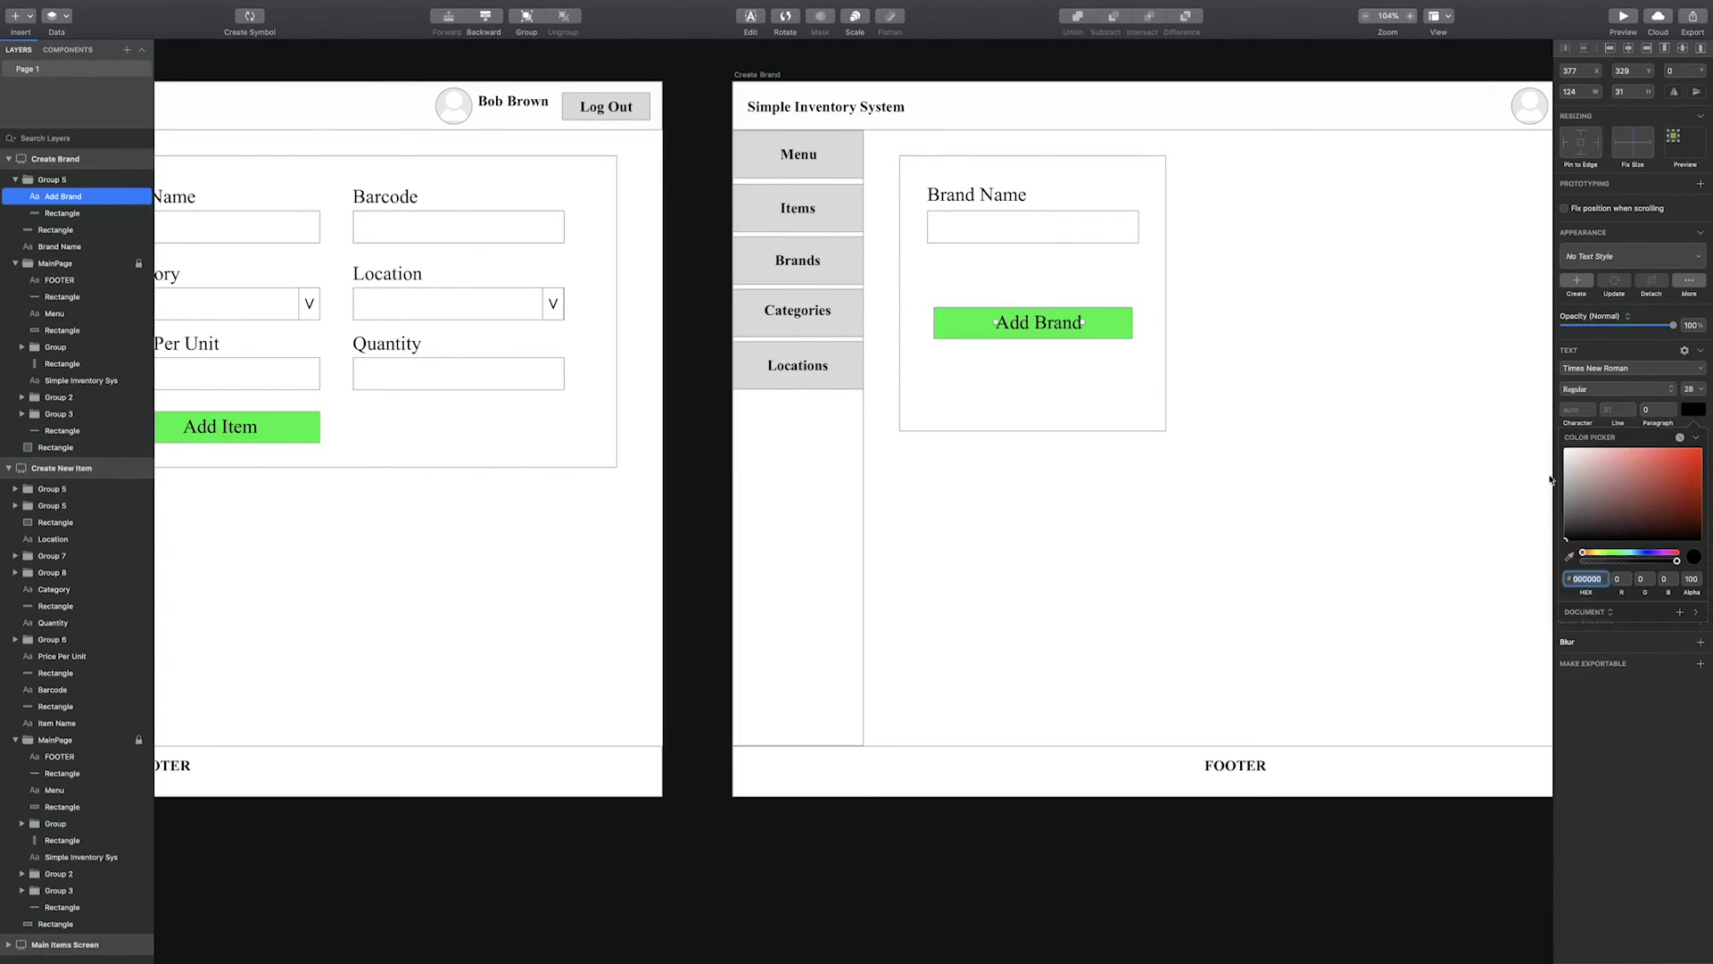
pyautogui.moveTo(1565, 542); pyautogui.dragTo(1565, 448)
pyautogui.click(1325, 438)
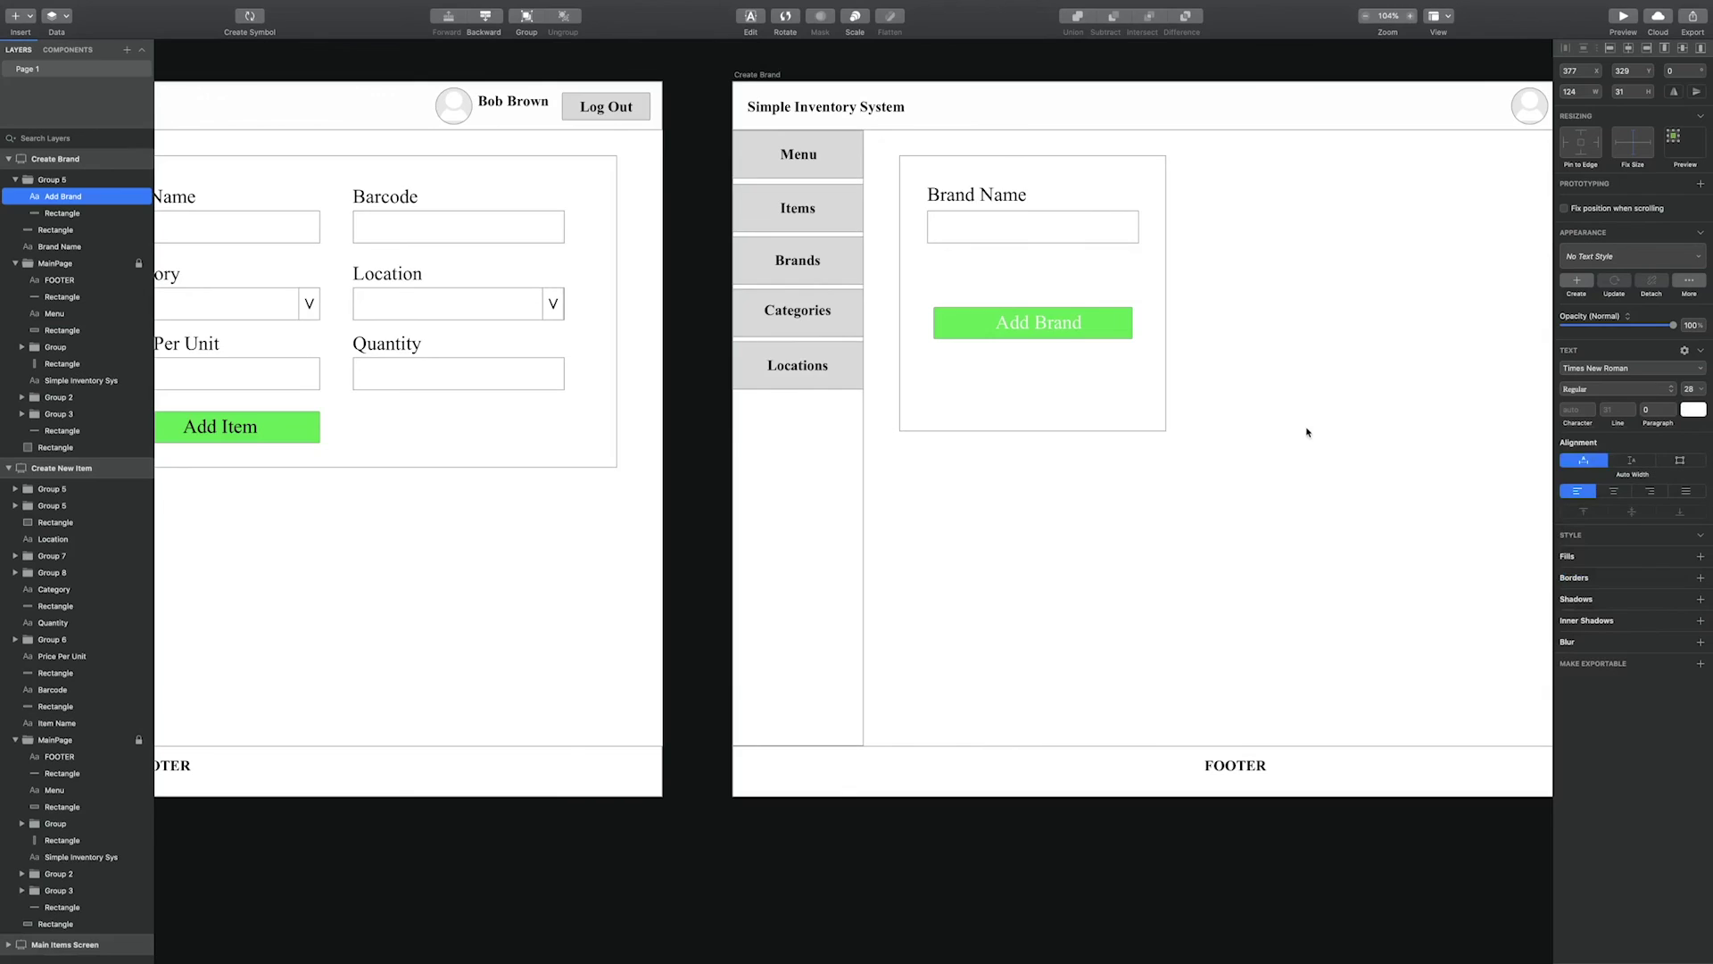
# Fill the Add Brand button's rectangle with the darker green 51D341.
pyautogui.click(1308, 433)
pyautogui.click(1130, 337)
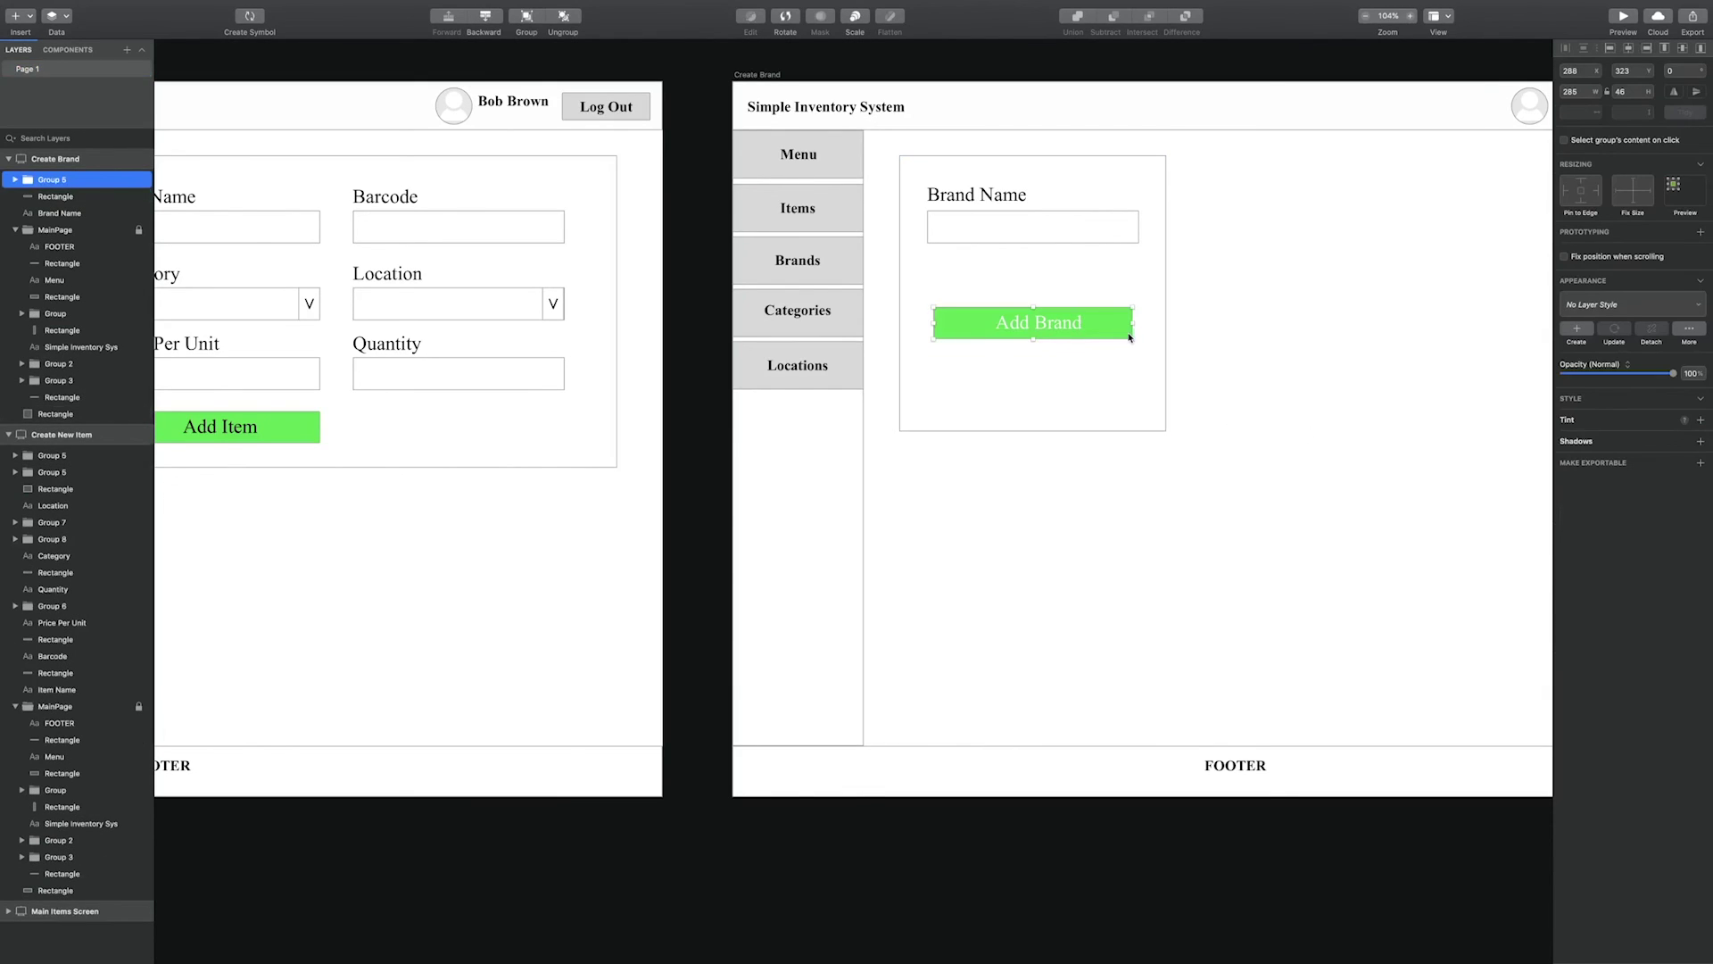
pyautogui.doubleClick(1058, 333)
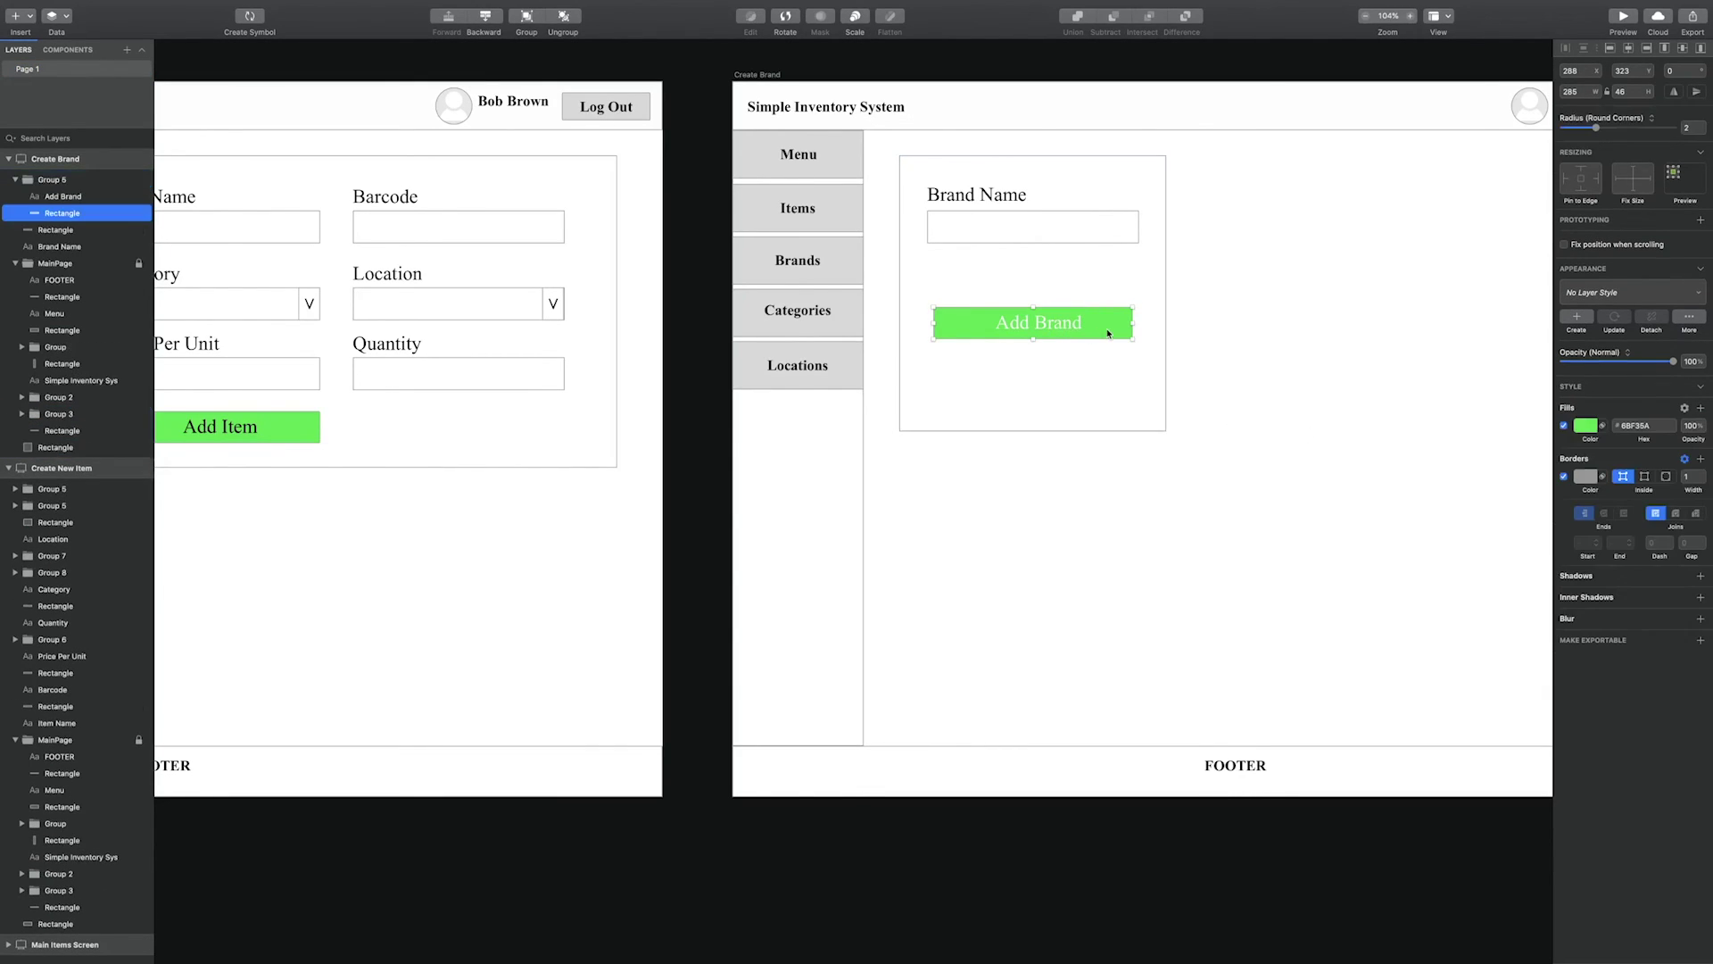
pyautogui.click(1586, 426)
pyautogui.moveTo(1653, 502); pyautogui.dragTo(1660, 509)
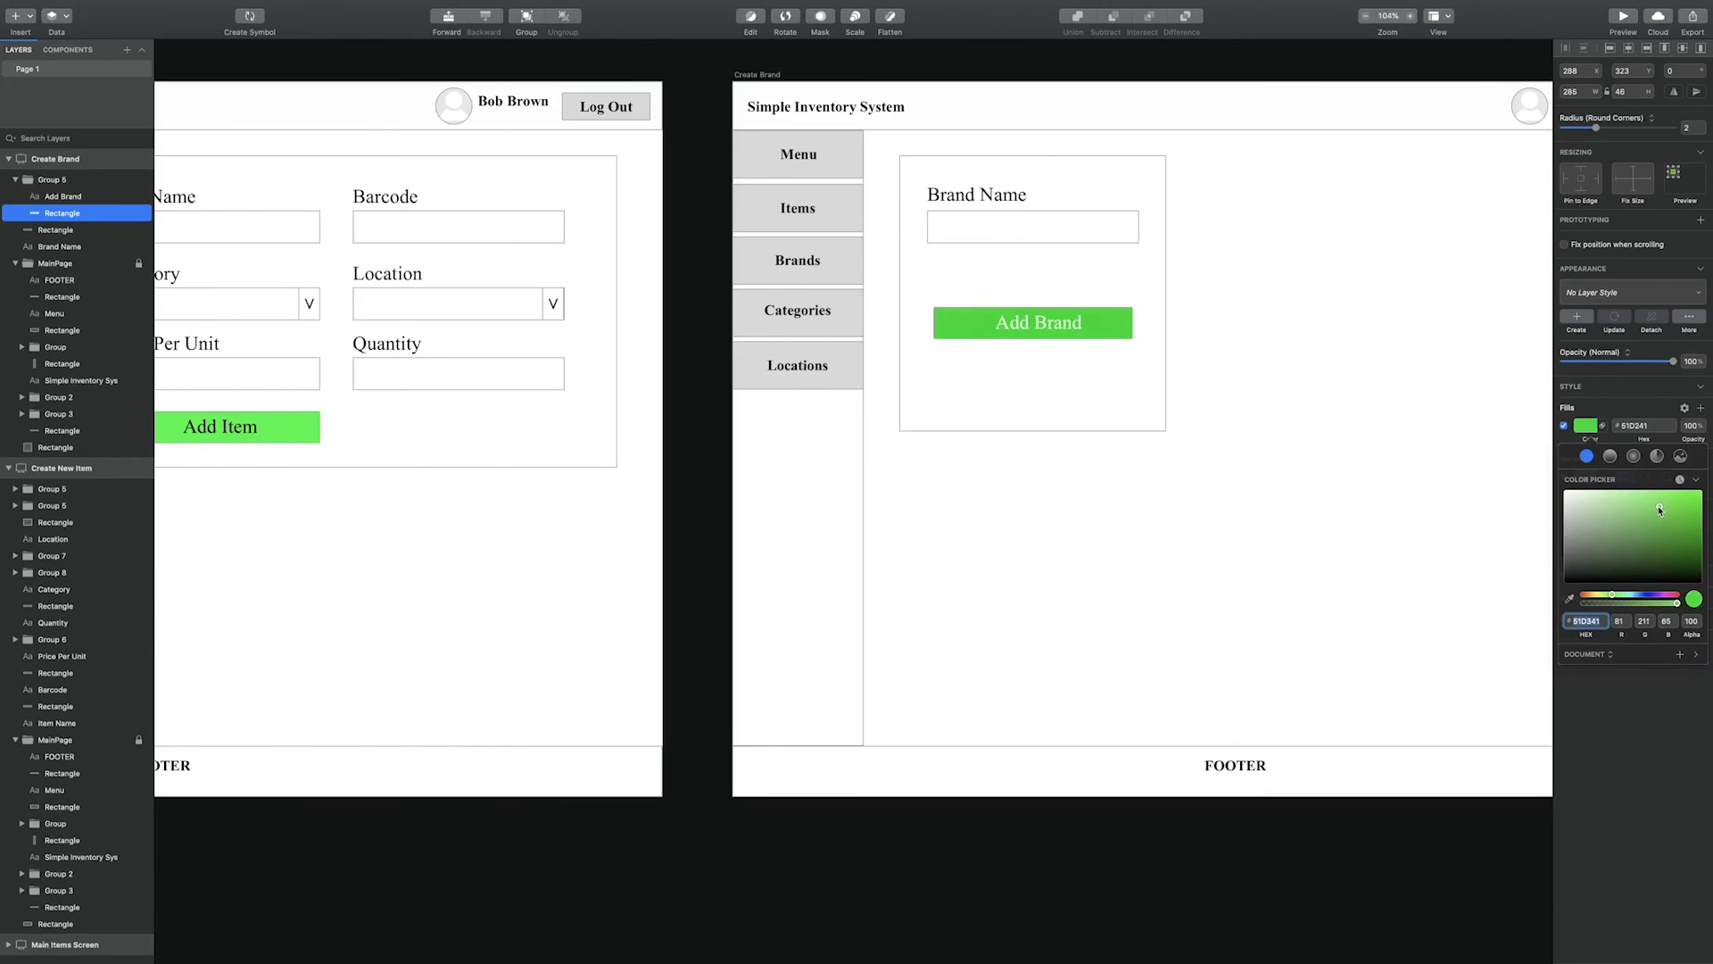
pyautogui.click(1205, 428)
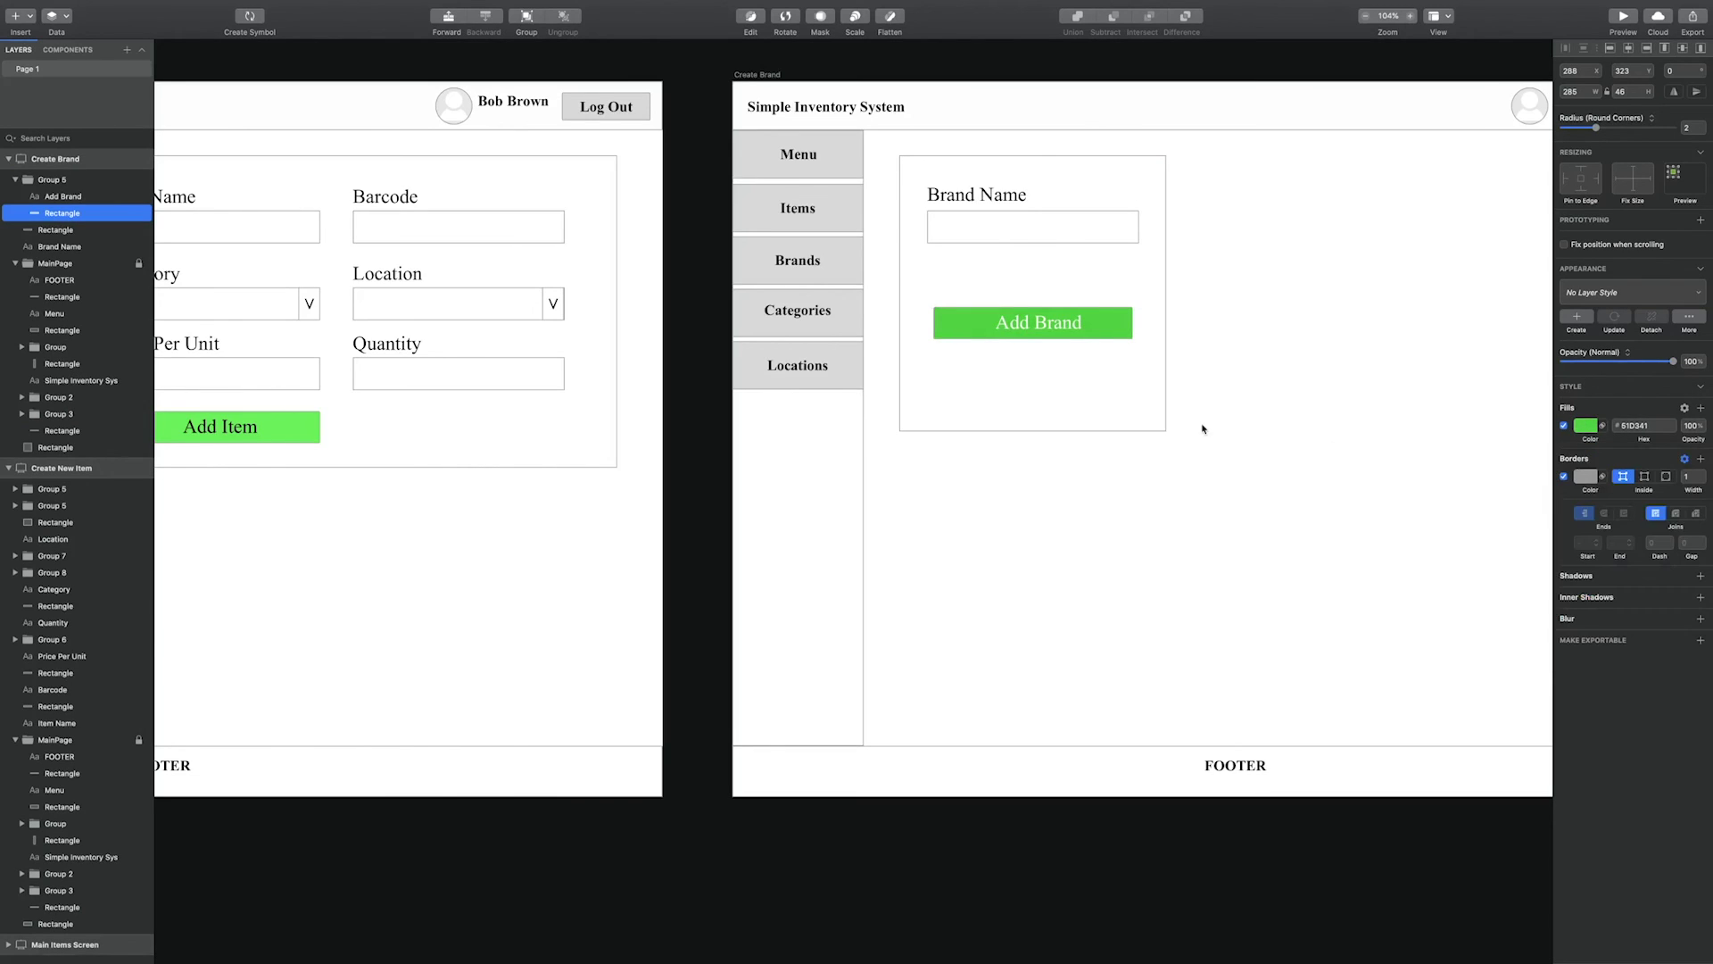
# Group the Add Brand text with its rectangle and raise the button to Y position 273, closer to the field.
pyautogui.press('Escape')
pyautogui.doubleClick(1053, 330)
pyautogui.keyDown('shift'); pyautogui.click(1099, 326); pyautogui.keyUp('shift')
pyautogui.rightClick(1107, 322)
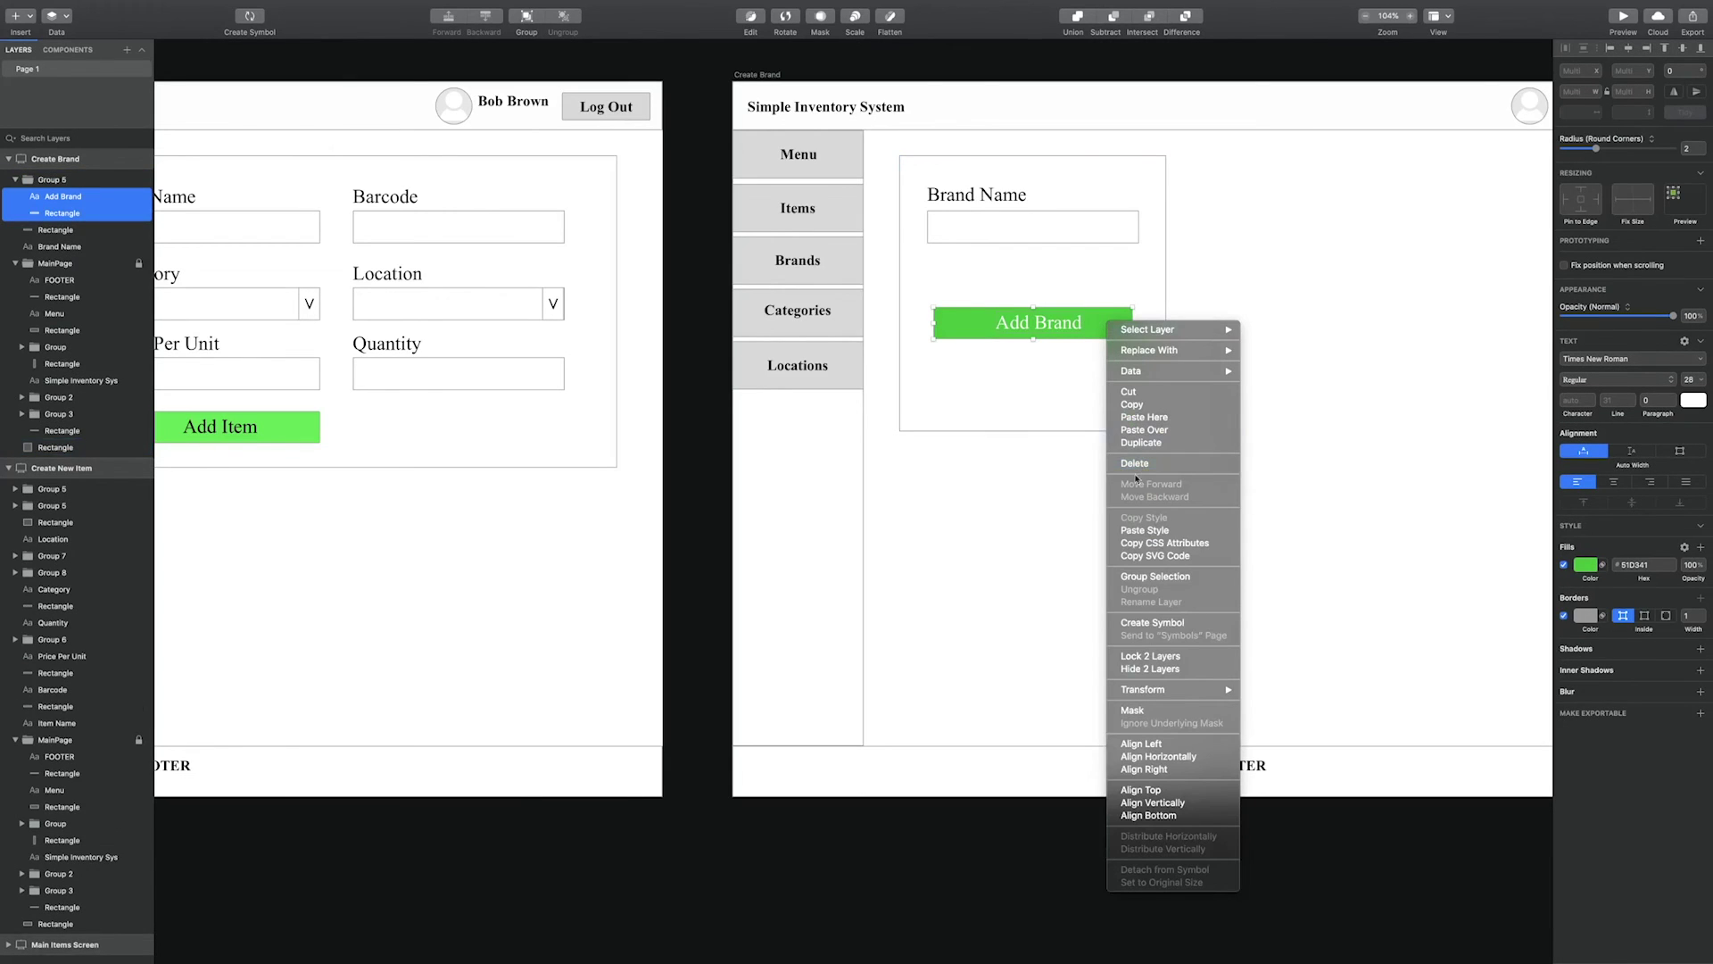
pyautogui.click(1142, 577)
pyautogui.hotkey('shift', 'Up')
pyautogui.hotkey('shift', 'Up')
pyautogui.hotkey('shift', 'Up')
pyautogui.hotkey('shift', 'Up')
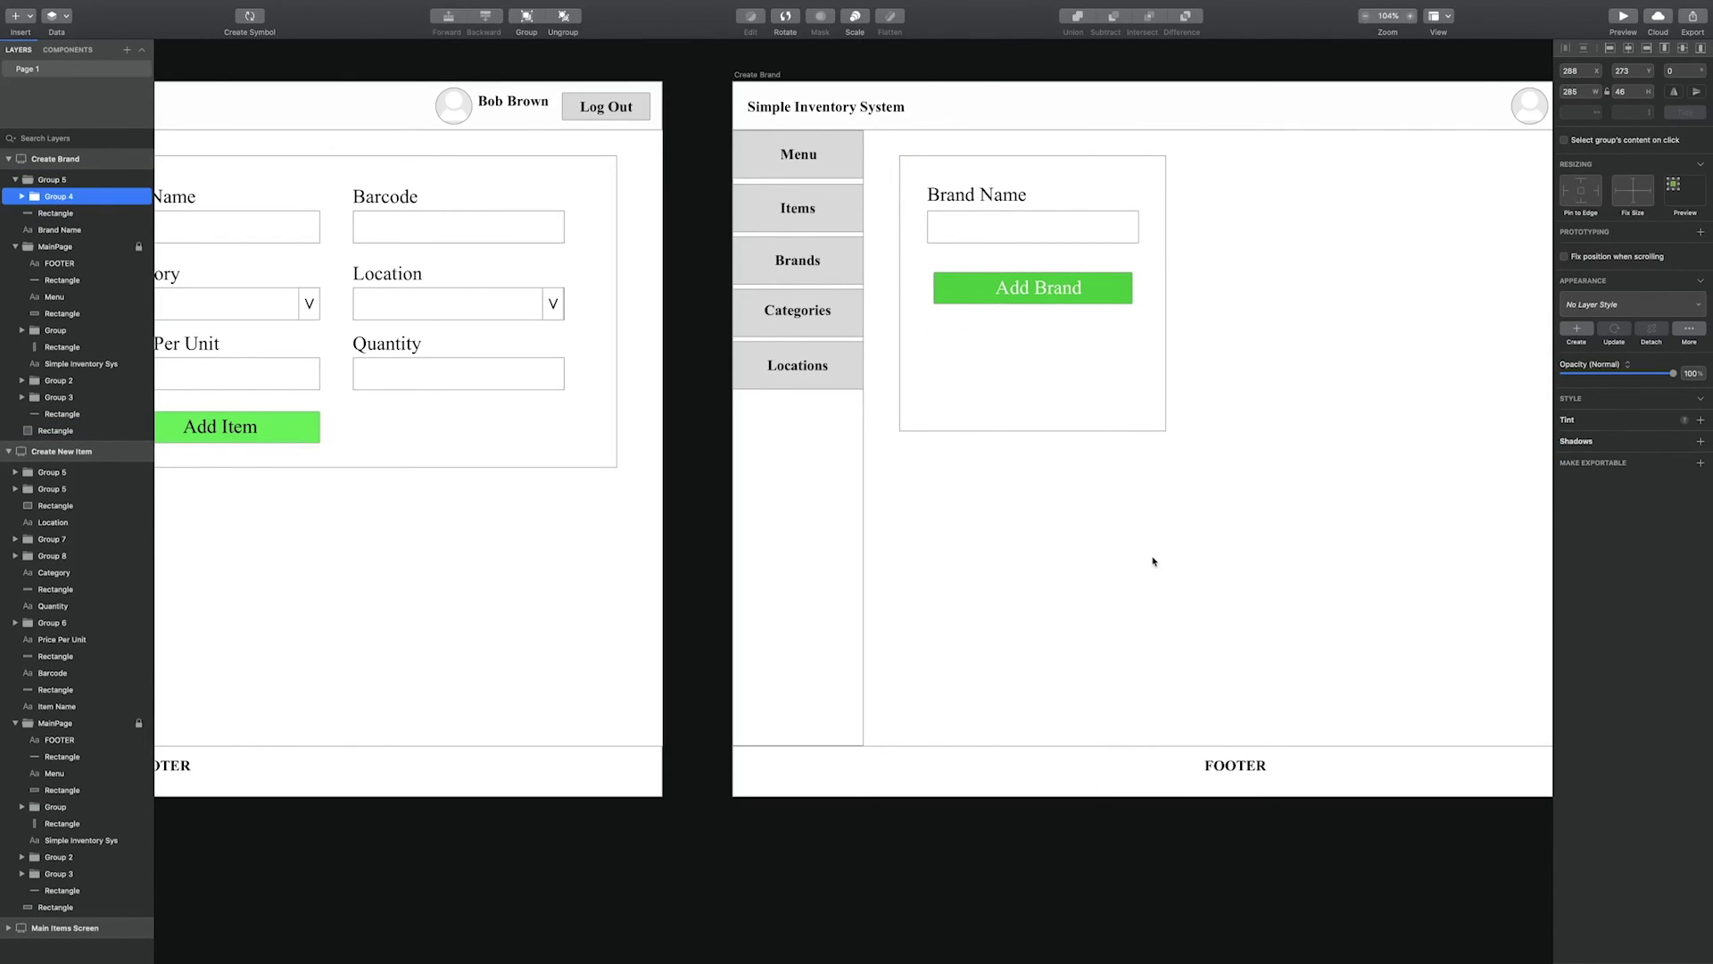
# Shorten the Create Brand panel to end just below the Add Brand button and make it slightly narrower.
pyautogui.click(1128, 447)
pyautogui.click(1101, 430)
pyautogui.moveTo(1032, 430); pyautogui.dragTo(1034, 360)
pyautogui.click(1108, 510)
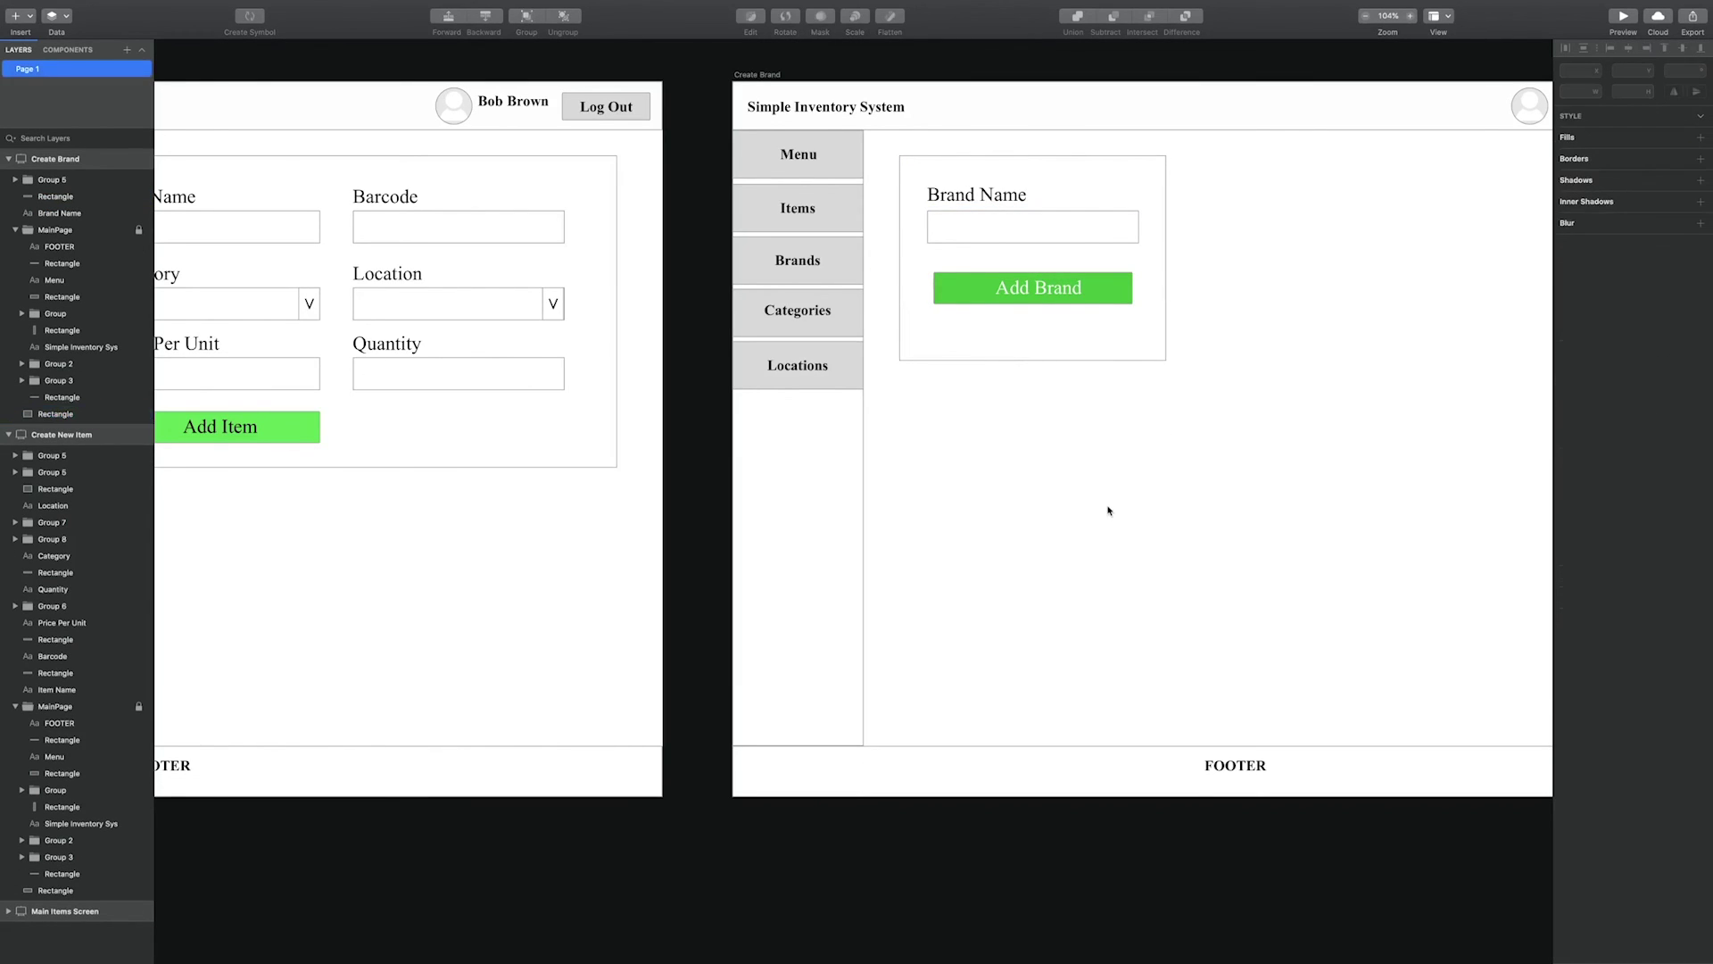
pyautogui.click(1148, 357)
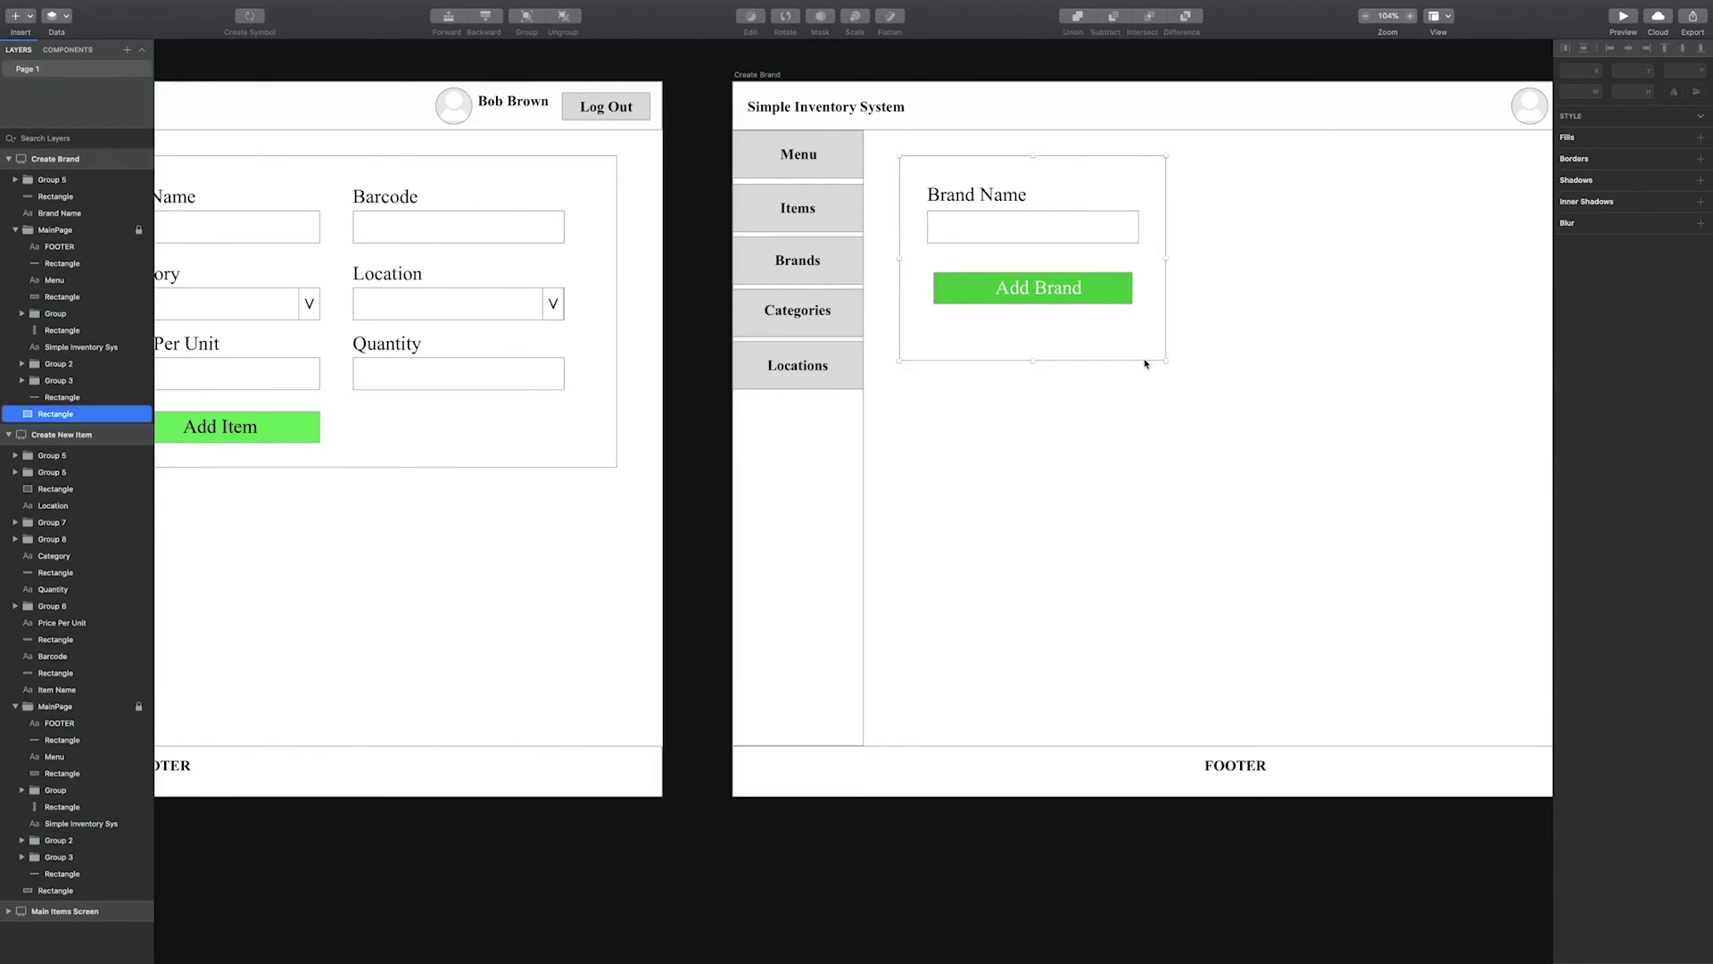
pyautogui.moveTo(1163, 362); pyautogui.dragTo(1154, 366)
# Centre the brand field and Add Brand button horizontally in the resized panel and shift the Brand Name label to the field's left edge.
pyautogui.click(1046, 300)
pyautogui.keyDown('shift'); pyautogui.click(1048, 227); pyautogui.keyUp('shift')
pyautogui.keyDown('shift'); pyautogui.click(1051, 193); pyautogui.keyUp('shift')
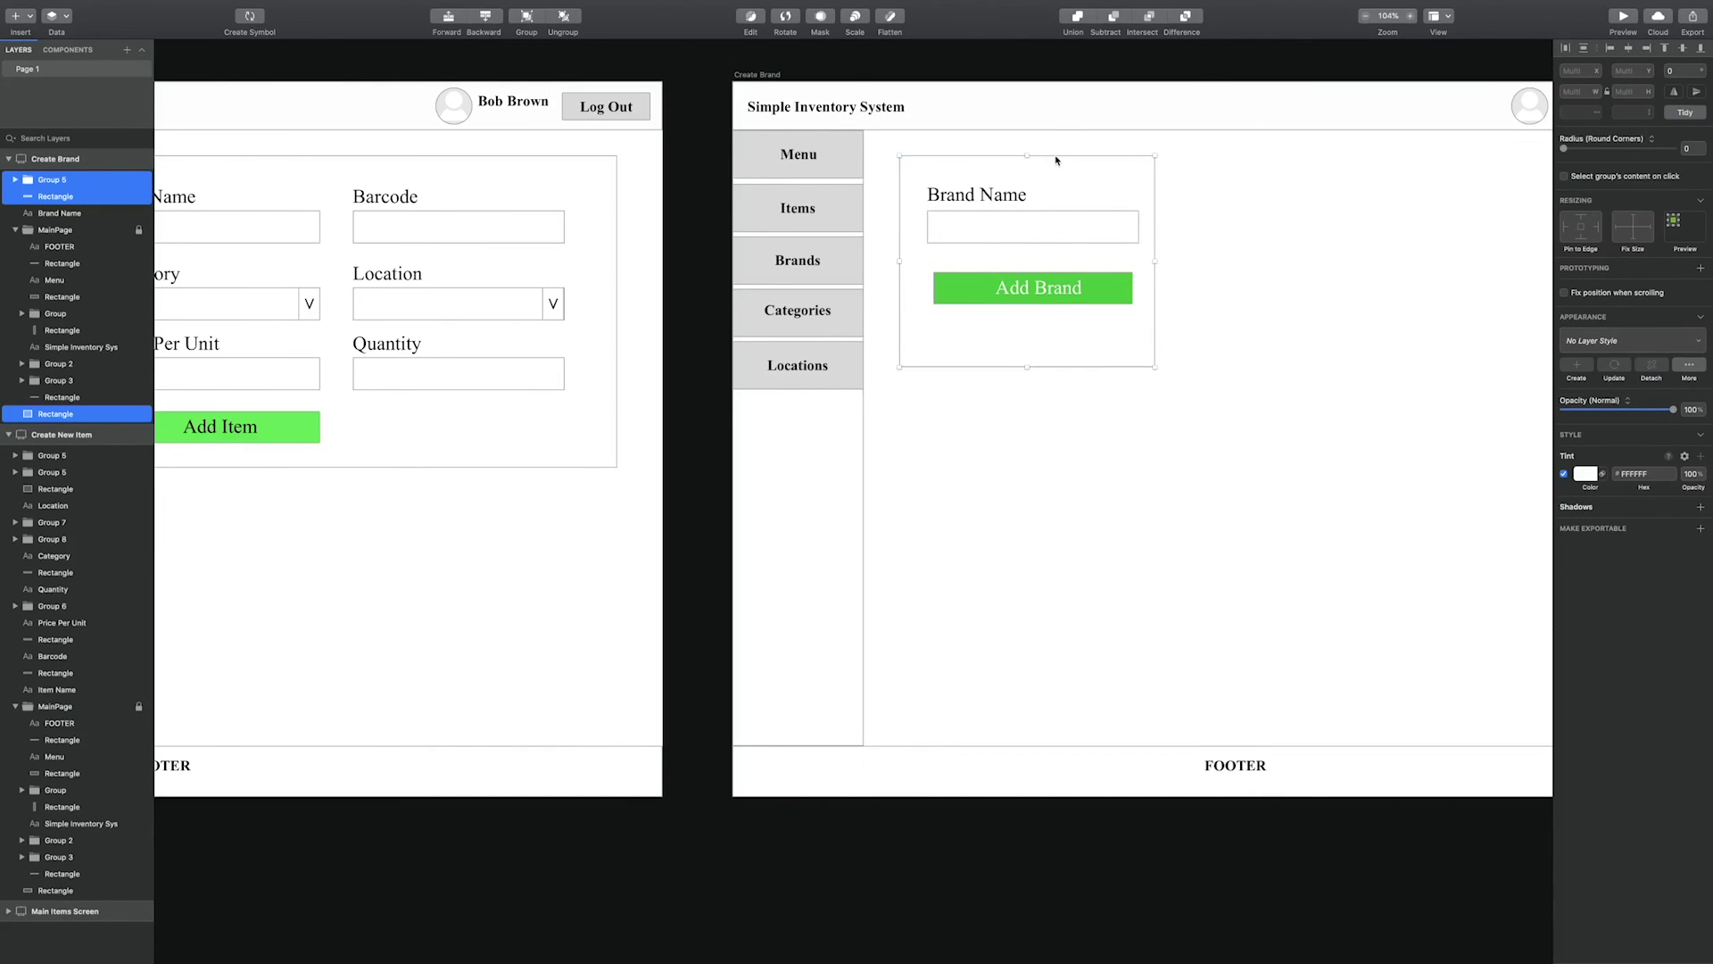
pyautogui.click(1628, 50)
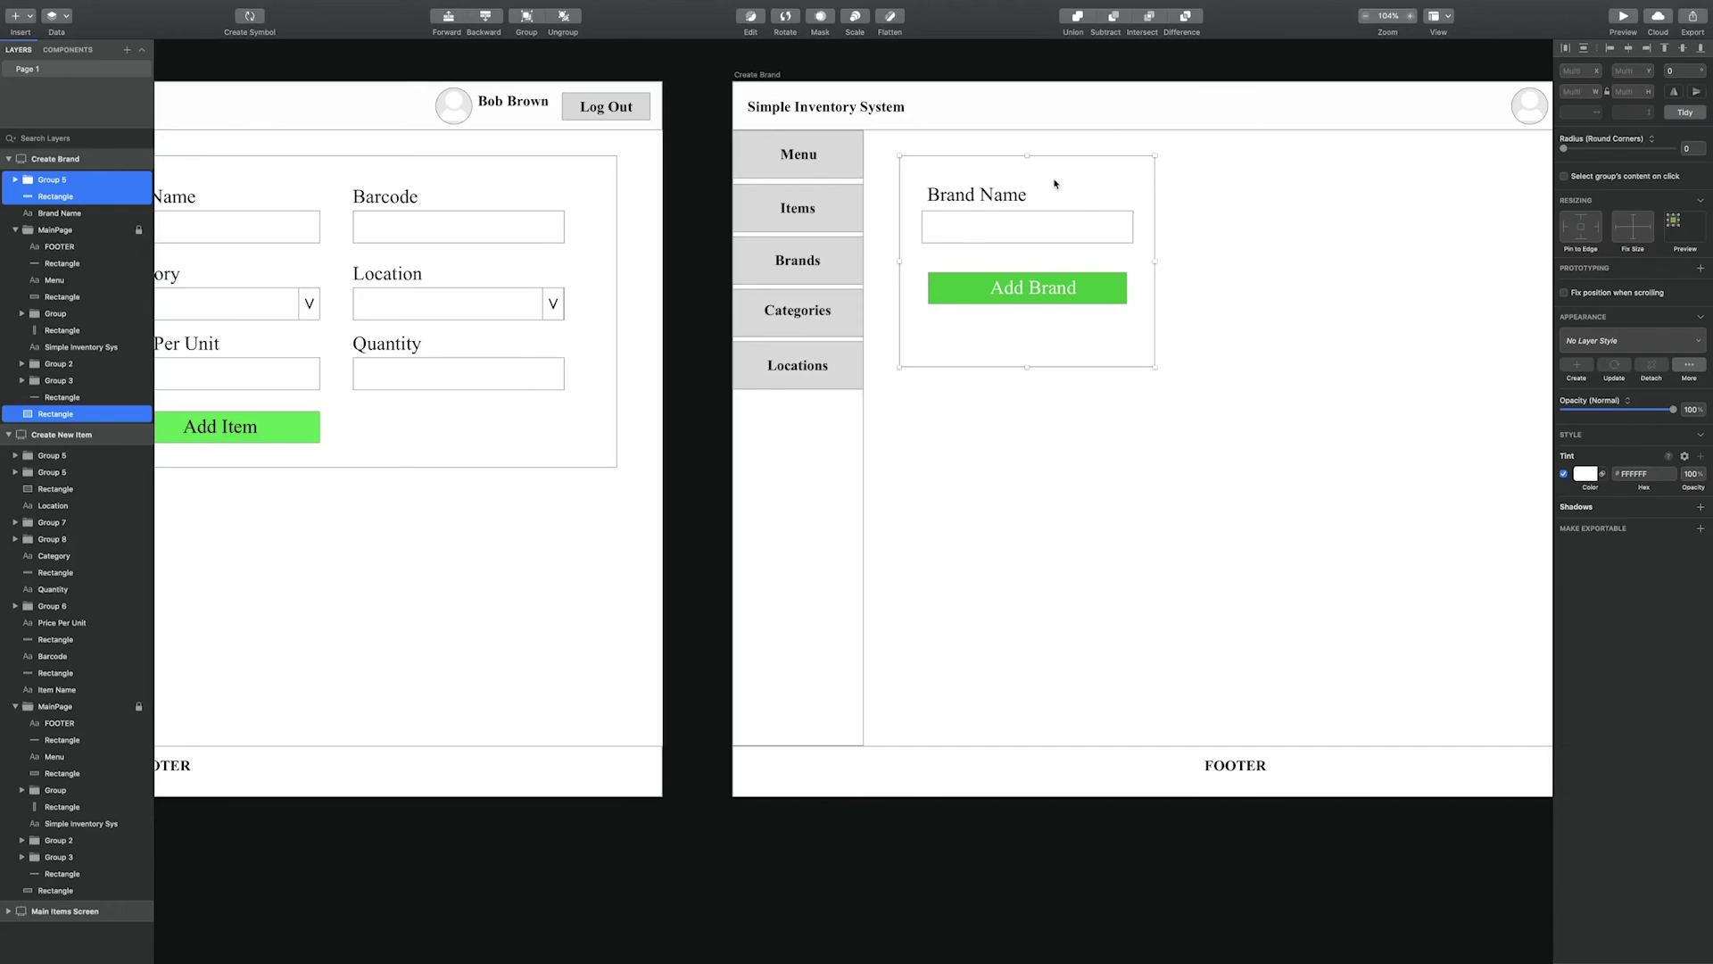
pyautogui.click(976, 195)
pyautogui.hotkey('shift', 'Left')
pyautogui.click(1324, 382)
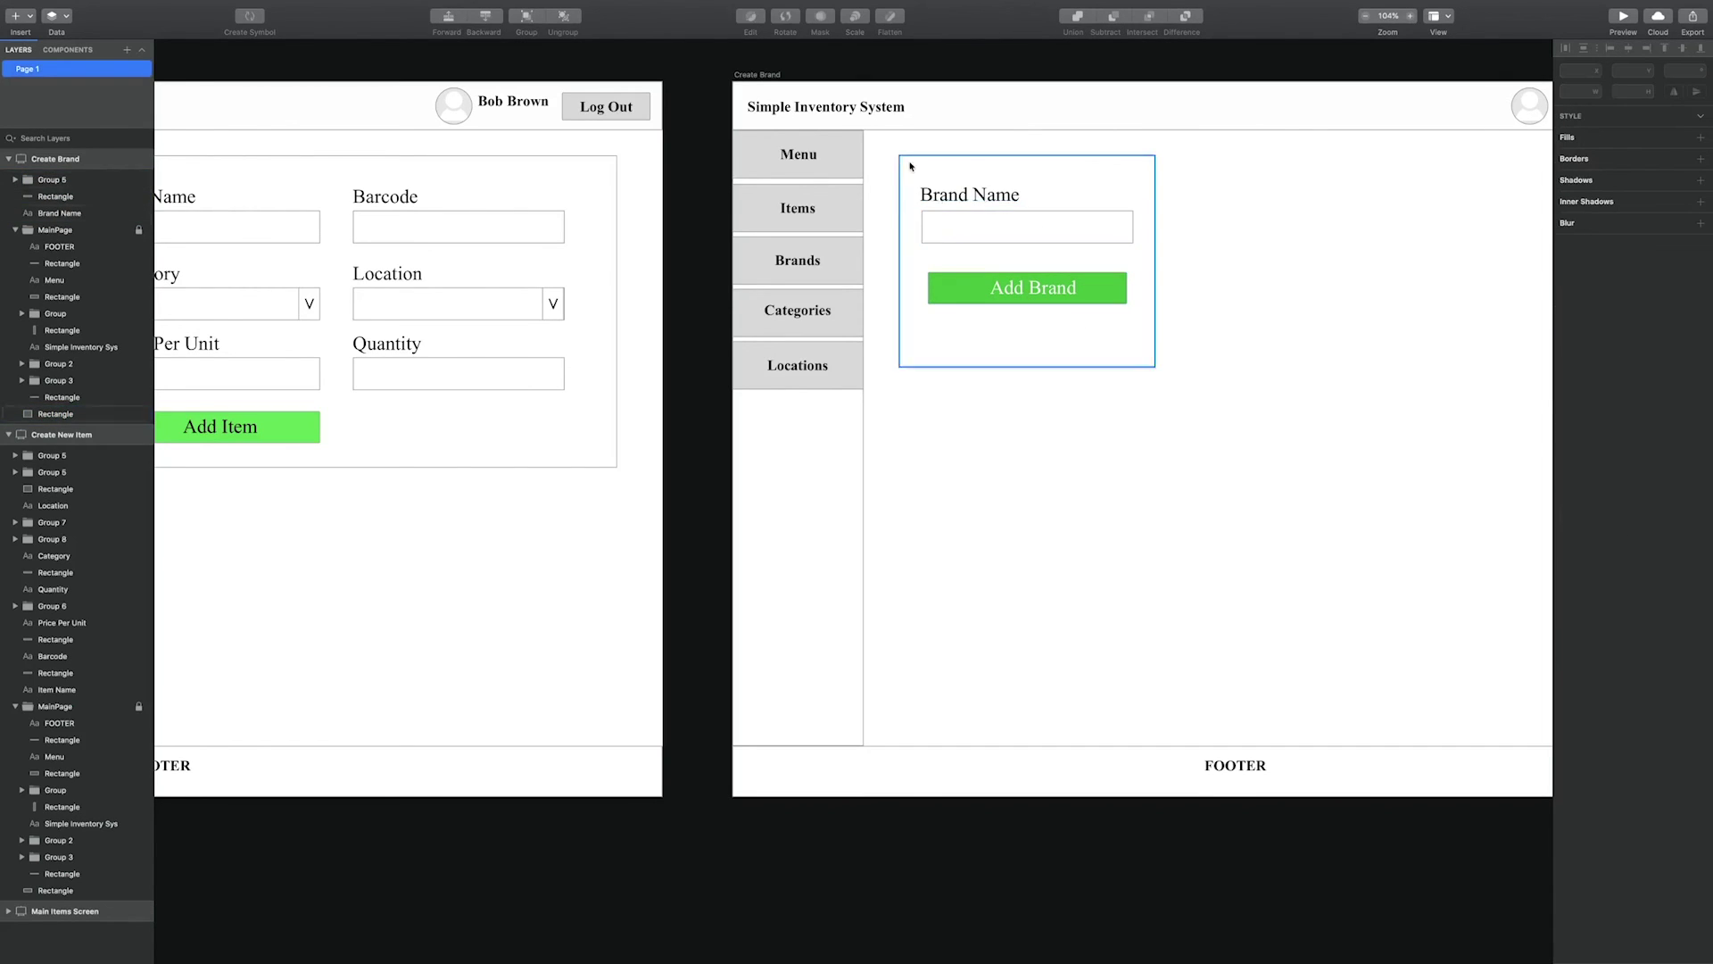
pyautogui.click(912, 165)
pyautogui.keyDown('shift'); pyautogui.click(957, 198); pyautogui.keyUp('shift')
pyautogui.keyDown('shift'); pyautogui.click(974, 229); pyautogui.keyUp('shift')
pyautogui.keyDown('shift'); pyautogui.click(982, 239); pyautogui.keyUp('shift')
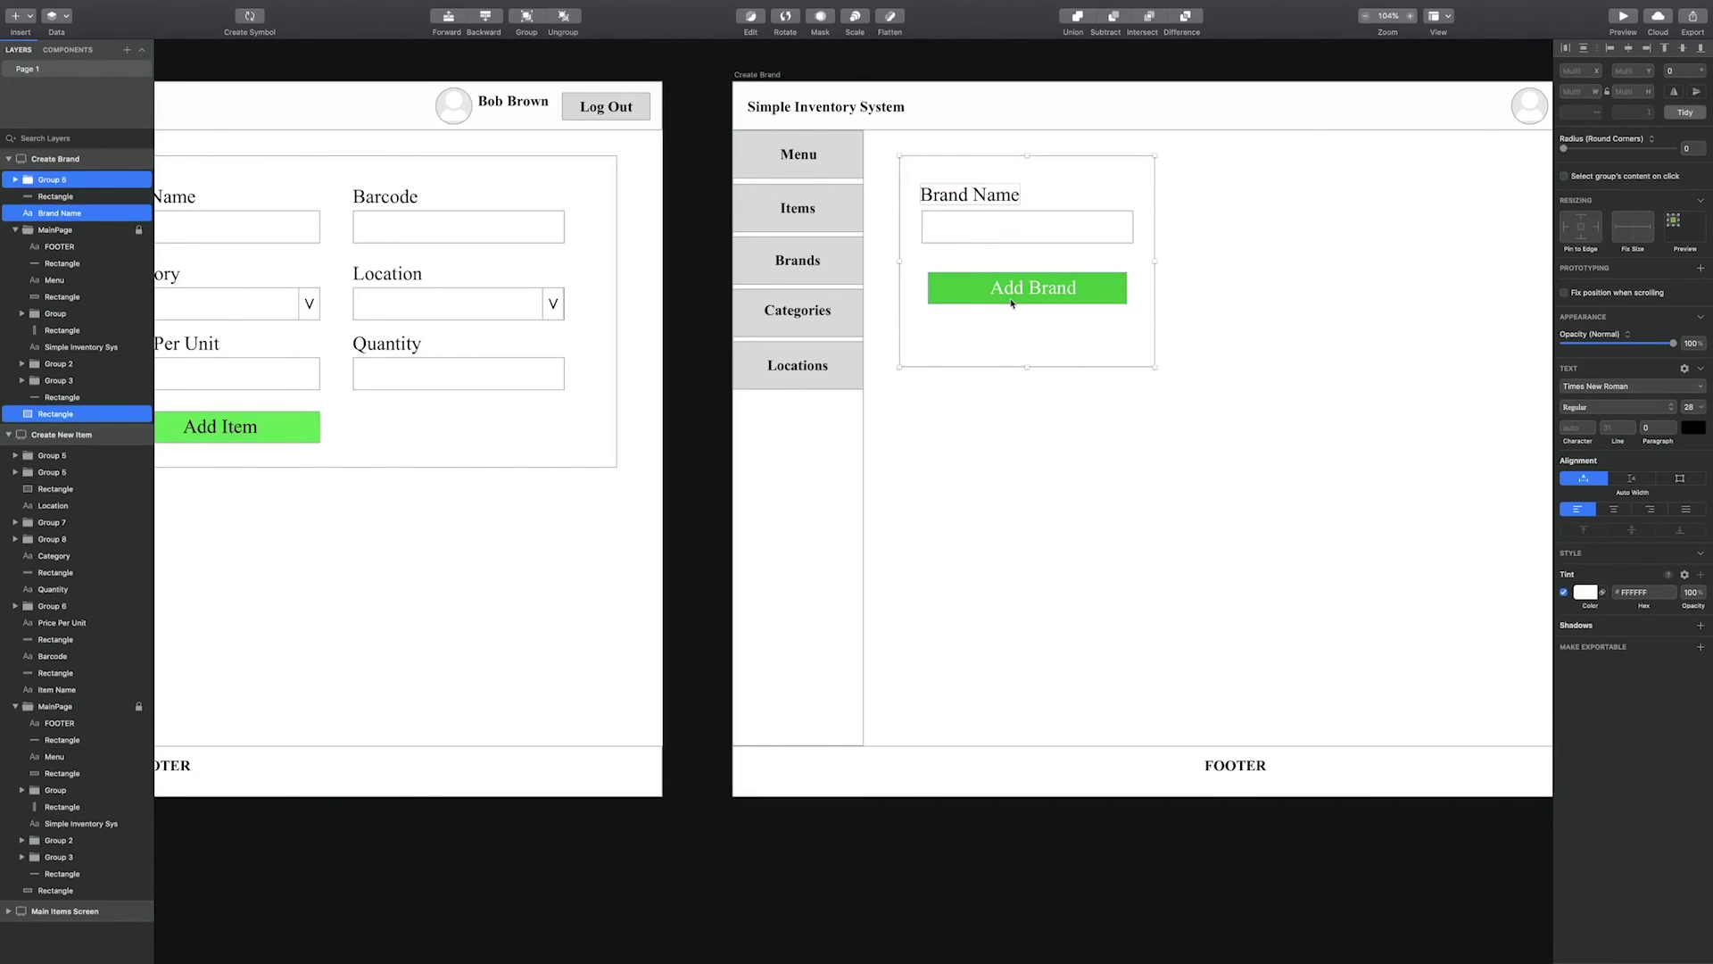
pyautogui.click(1077, 340)
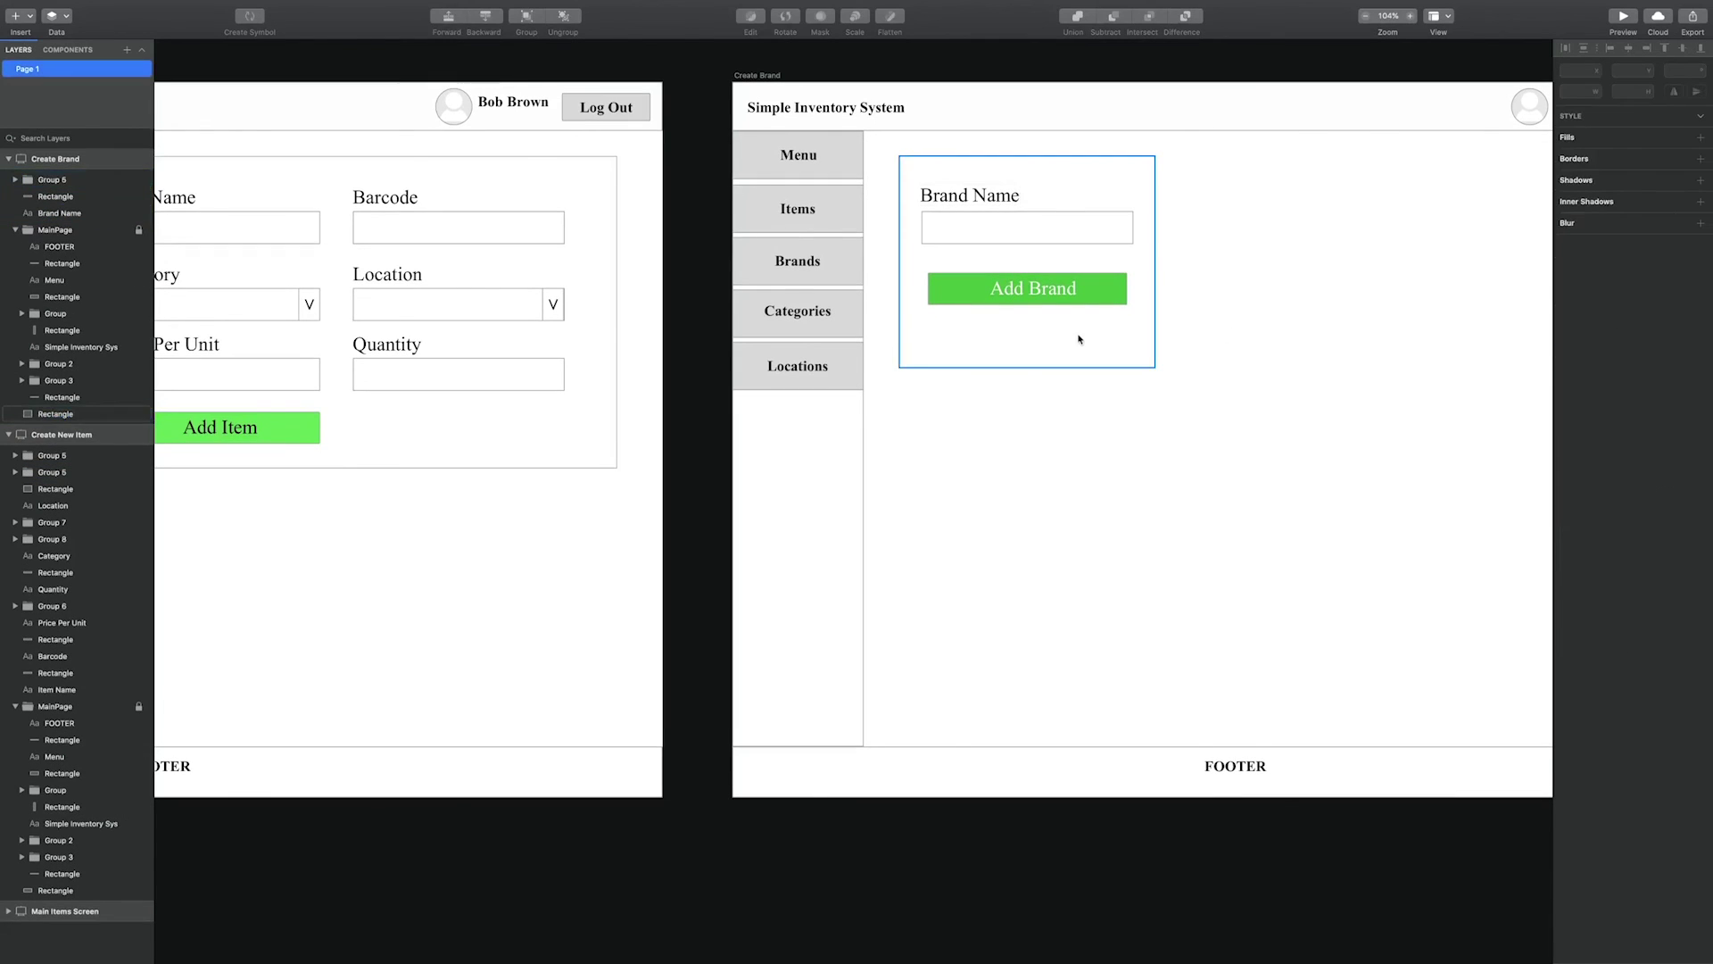
pyautogui.click(1076, 340)
pyautogui.keyDown('shift'); pyautogui.click(1037, 290); pyautogui.keyUp('shift')
pyautogui.click(1014, 239)
# Duplicate the Brand Name panel with its label, field and button, and place the copy beside the original on its right.
pyautogui.click(1009, 199)
pyautogui.keyDown('shift'); pyautogui.click(988, 237); pyautogui.keyUp('shift')
pyautogui.keyDown('shift'); pyautogui.click(981, 288); pyautogui.keyUp('shift')
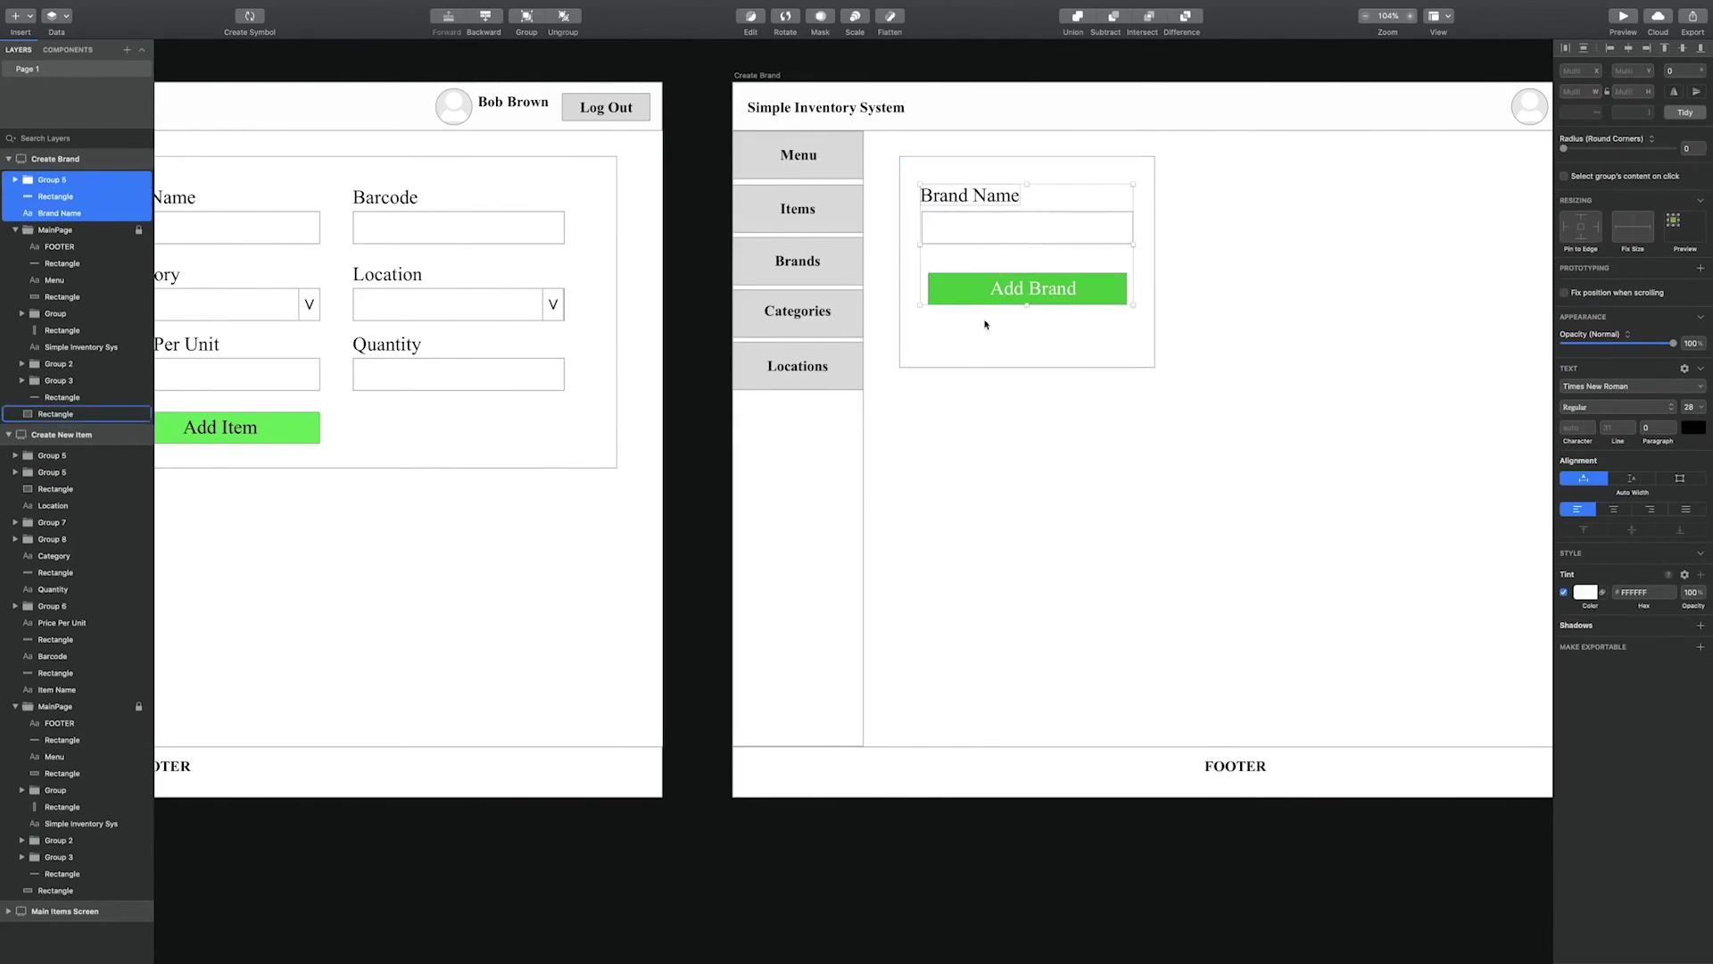
pyautogui.keyDown('shift'); pyautogui.click(964, 368); pyautogui.keyUp('shift')
pyautogui.press('super+d')
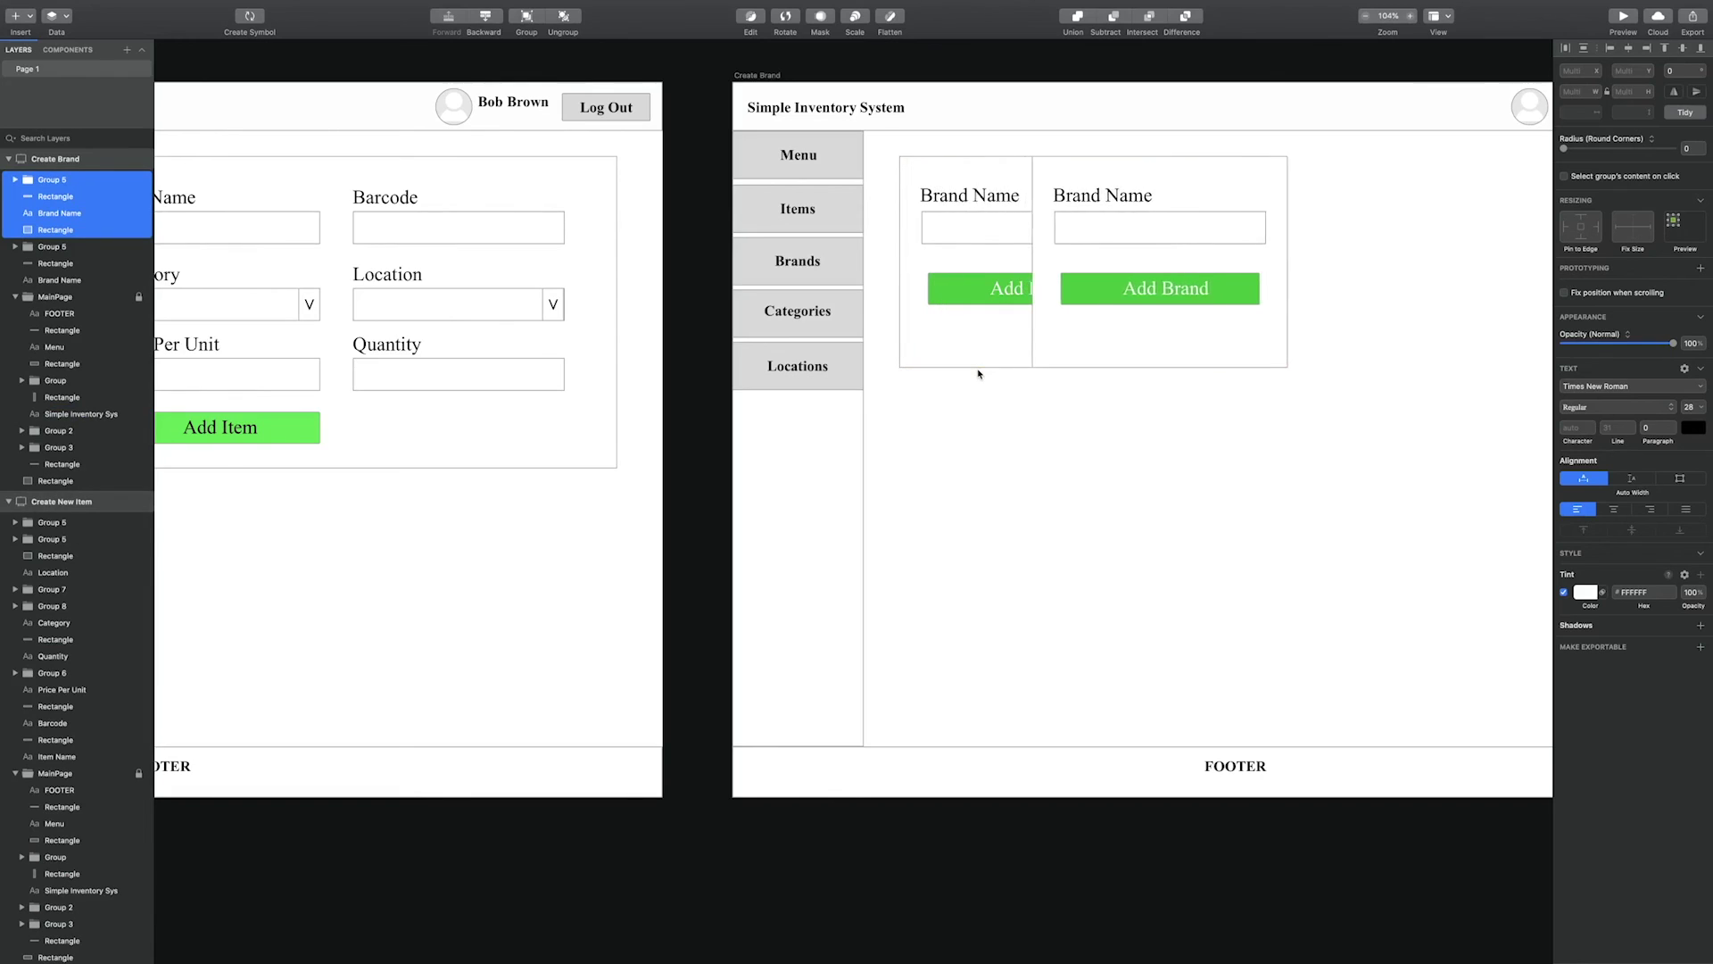
# Change the copied panel's label to "Category" and its button text to "Add Category".
pyautogui.doubleClick(1272, 195)
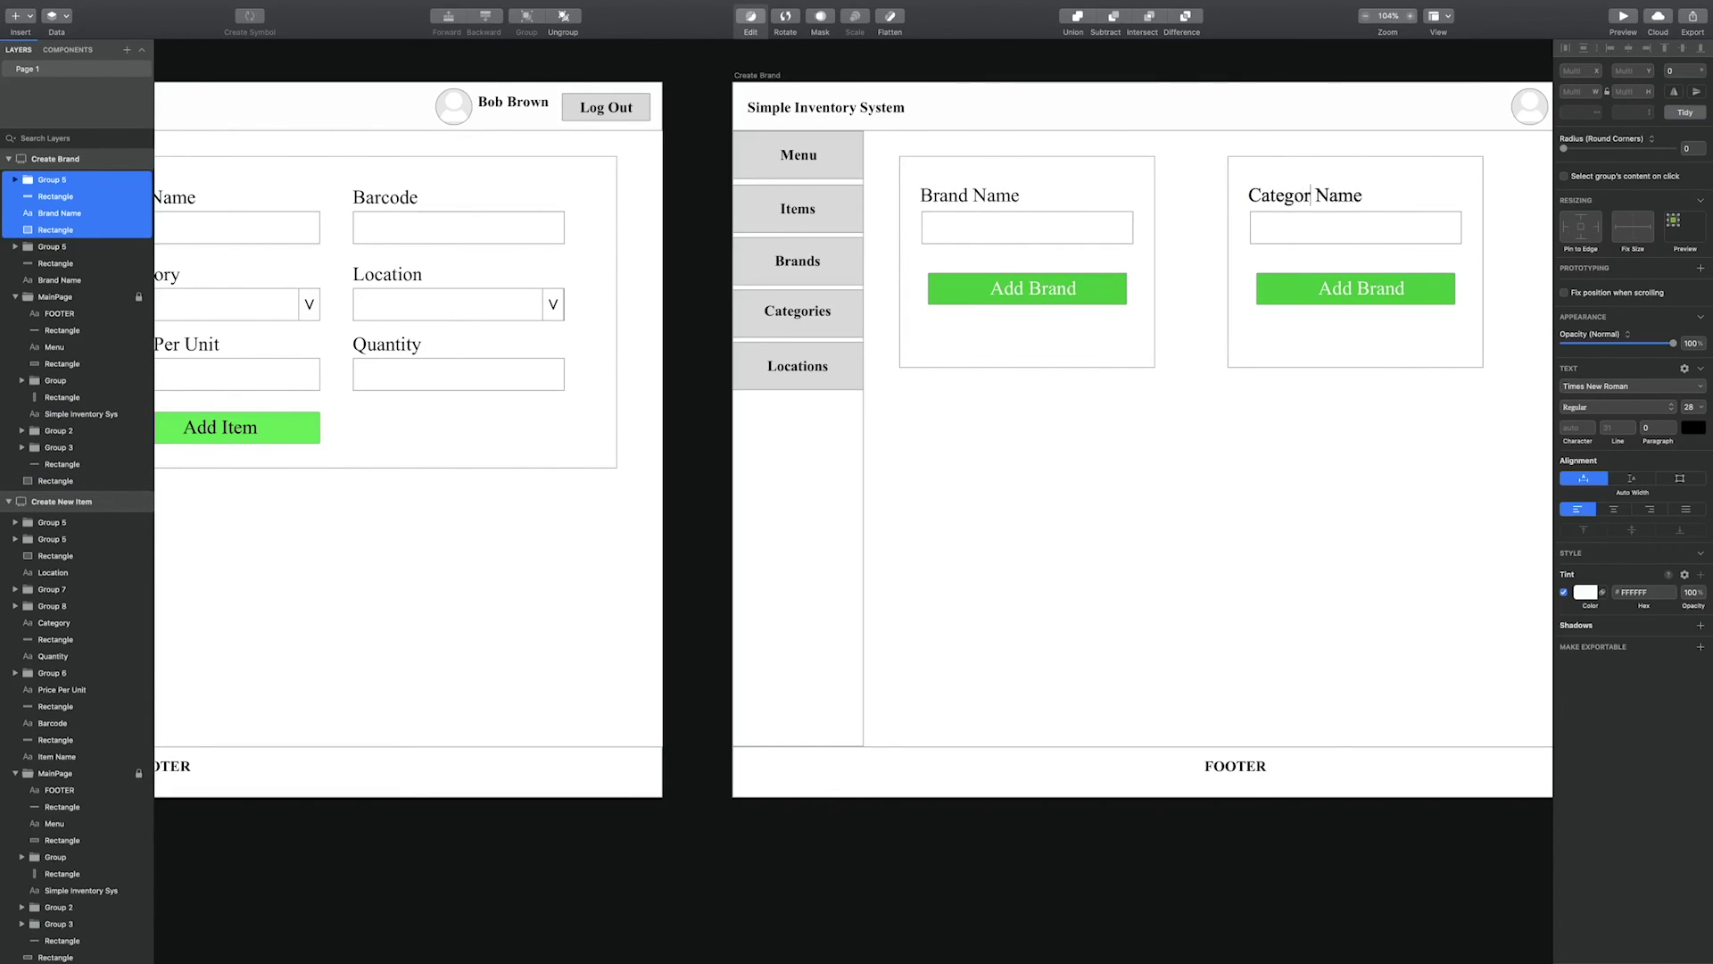
pyautogui.doubleClick(1364, 287)
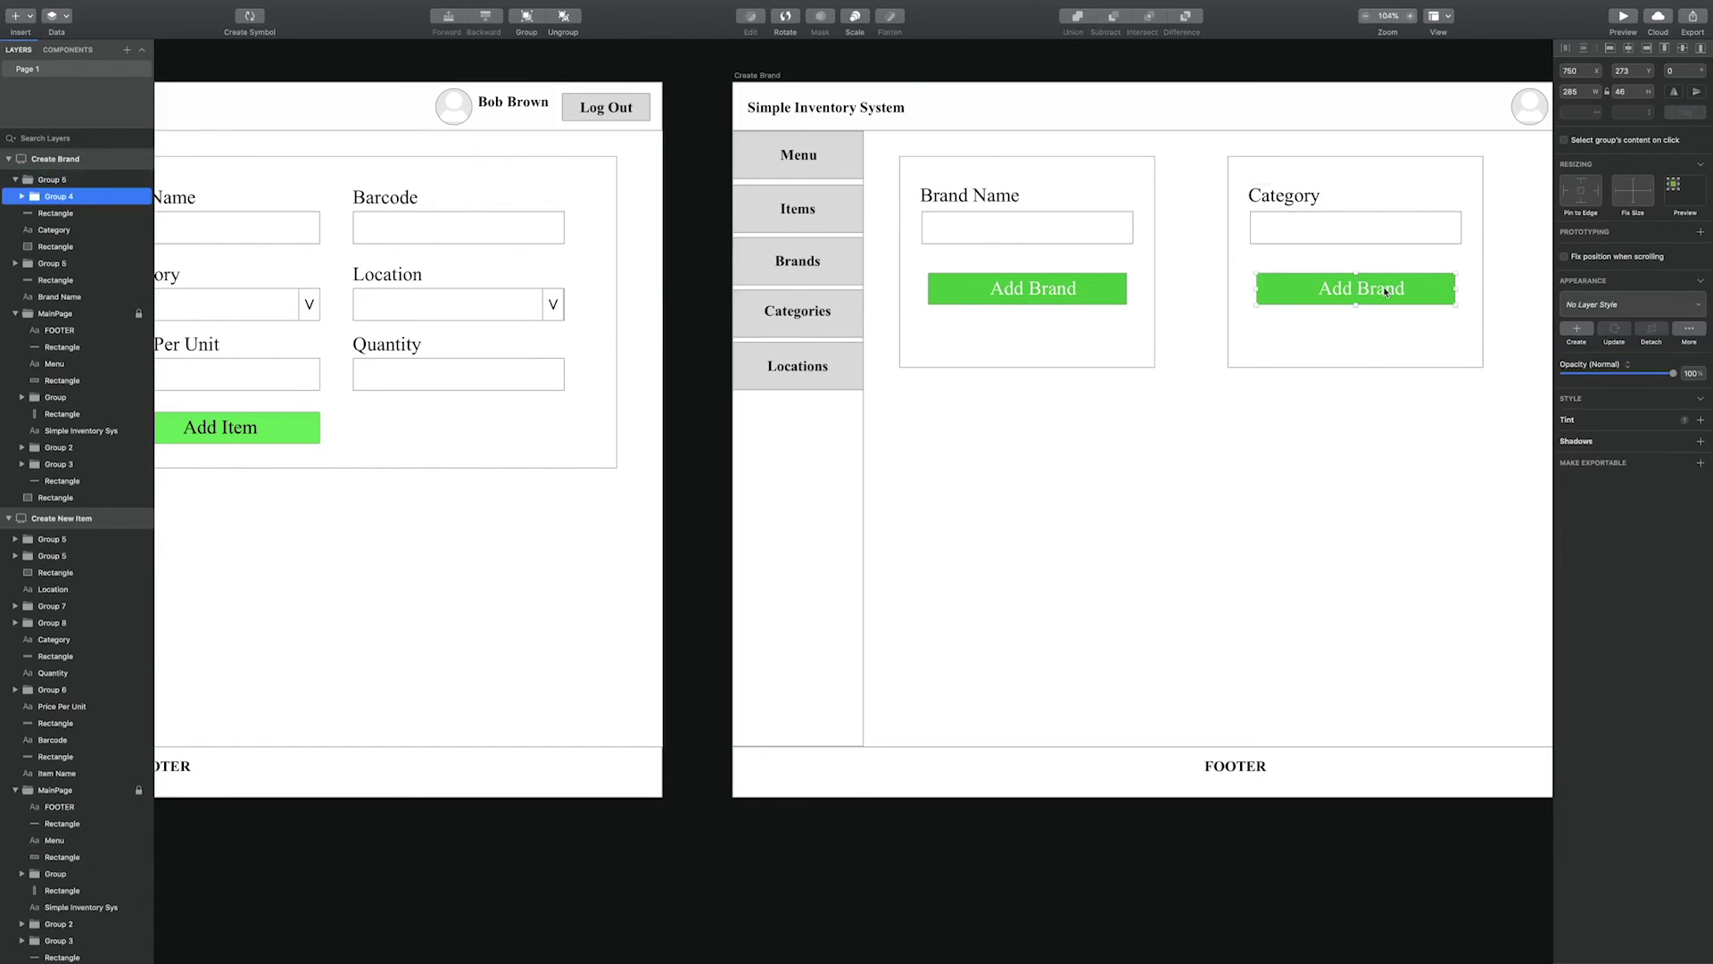
pyautogui.doubleClick(1381, 288)
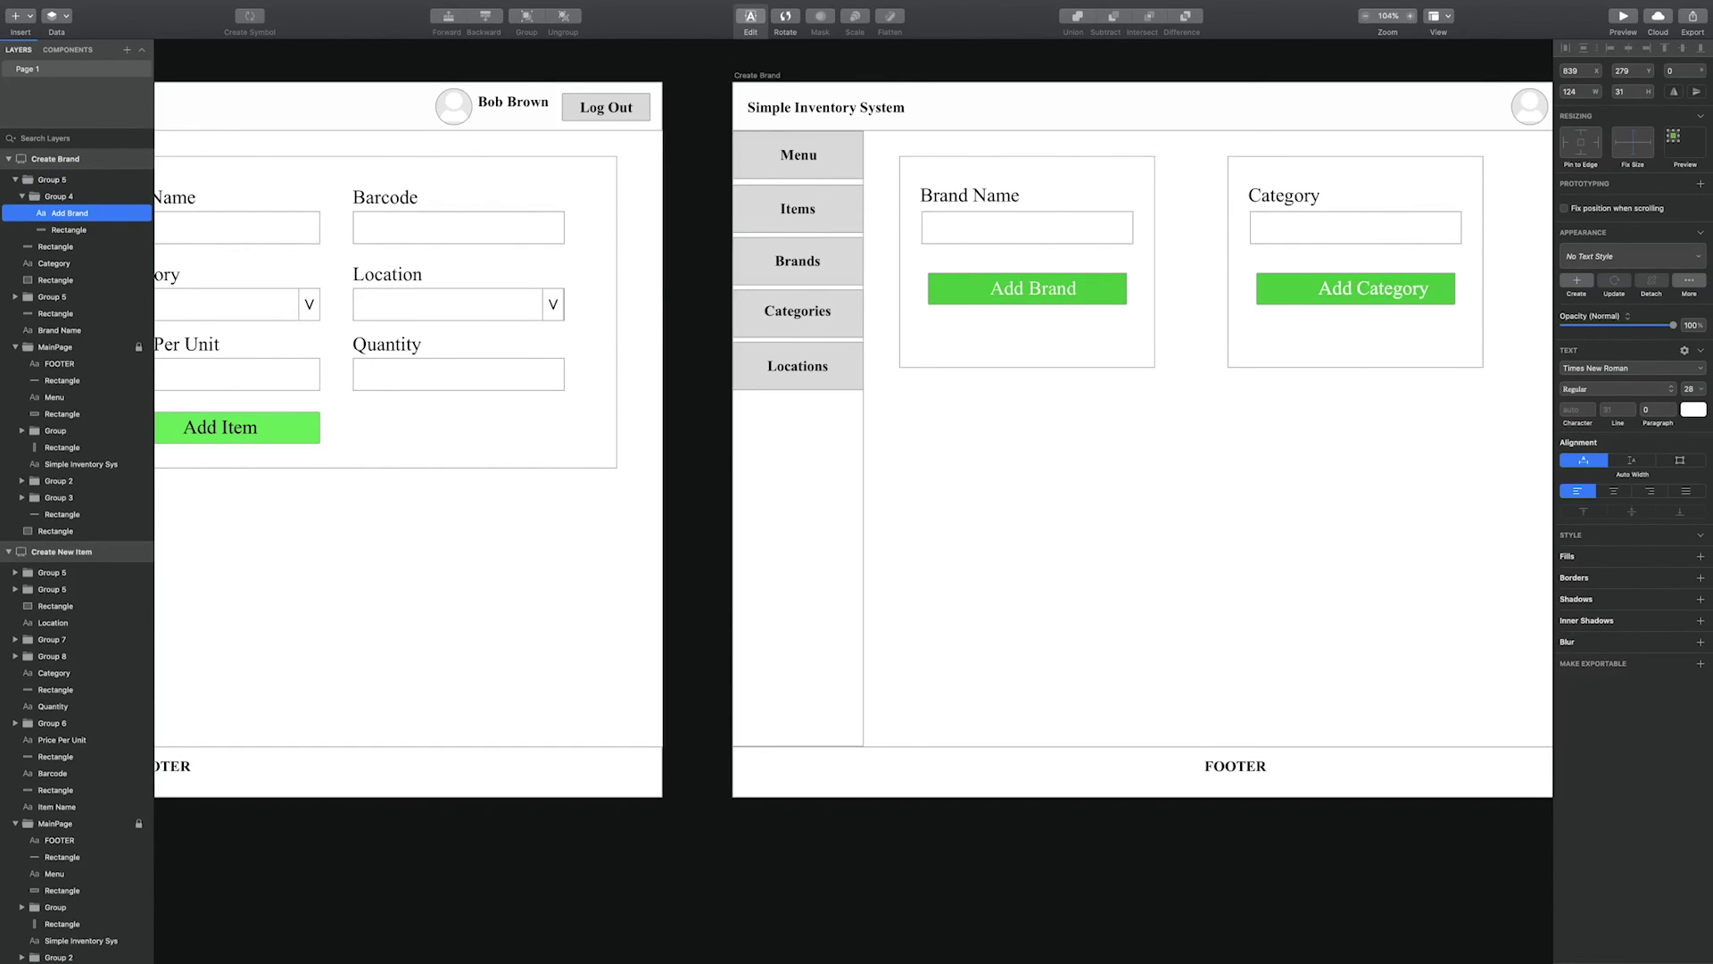
# Centre the "Add Category" and "Add Brand" texts horizontally on their green buttons.
pyautogui.press('Escape')
pyautogui.keyDown('shift'); pyautogui.click(1281, 287); pyautogui.keyUp('shift')
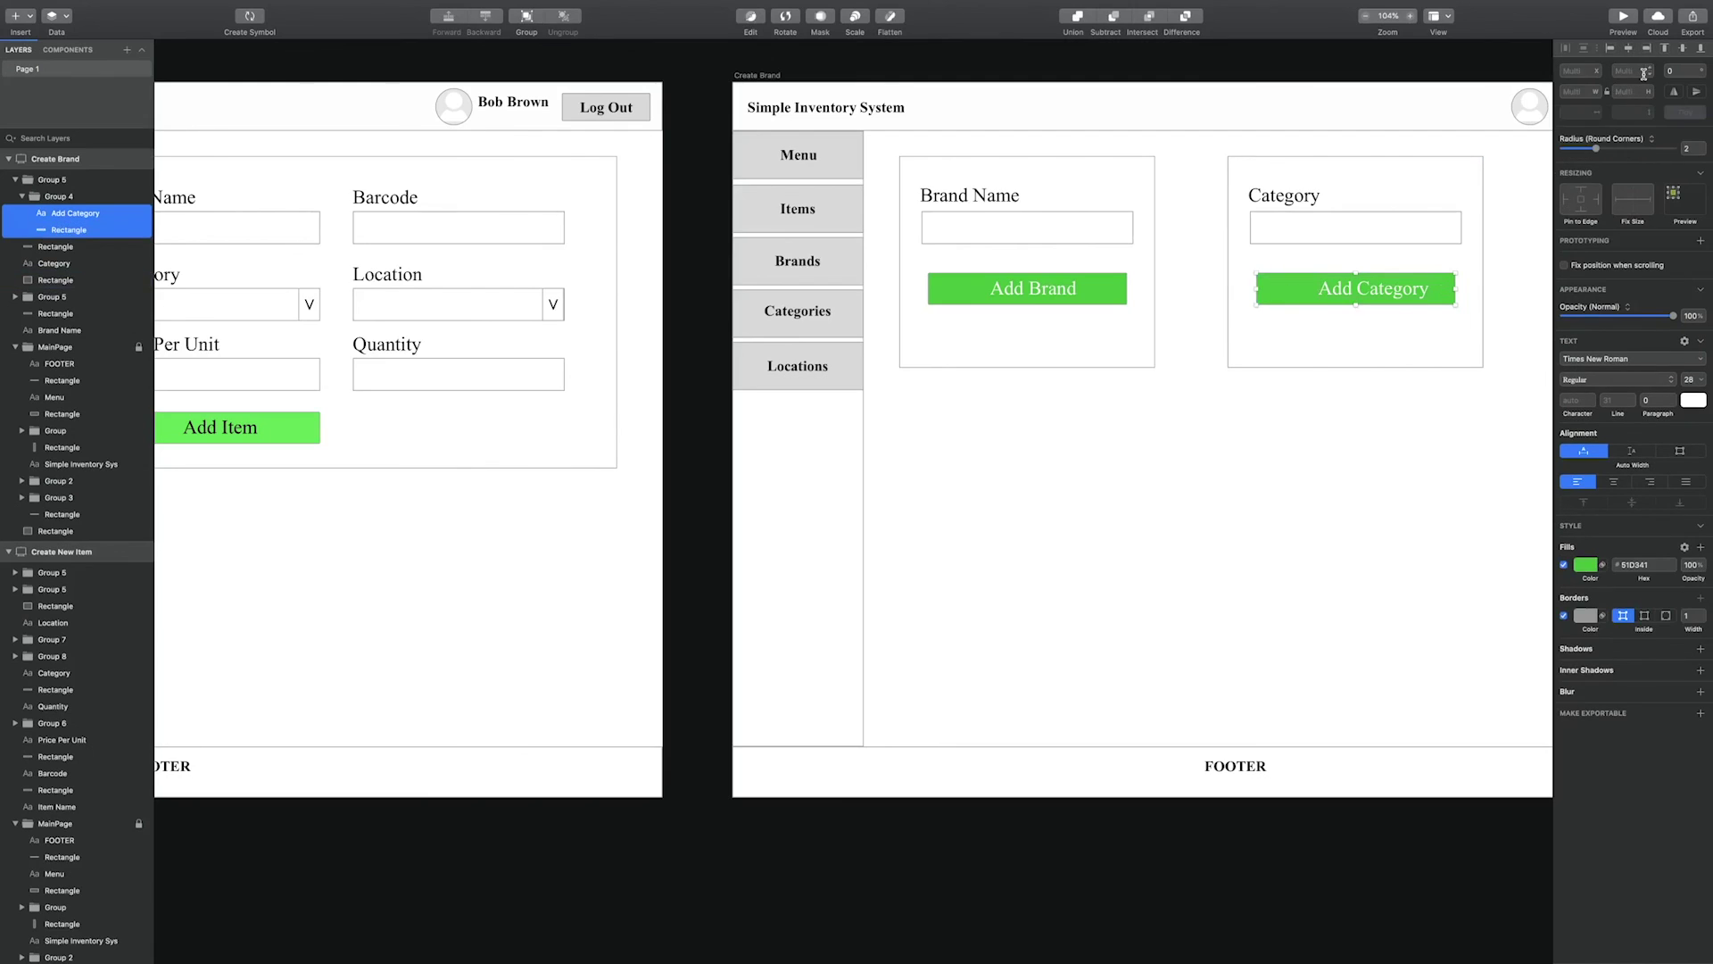
pyautogui.doubleClick(1027, 288)
pyautogui.doubleClick(1027, 288)
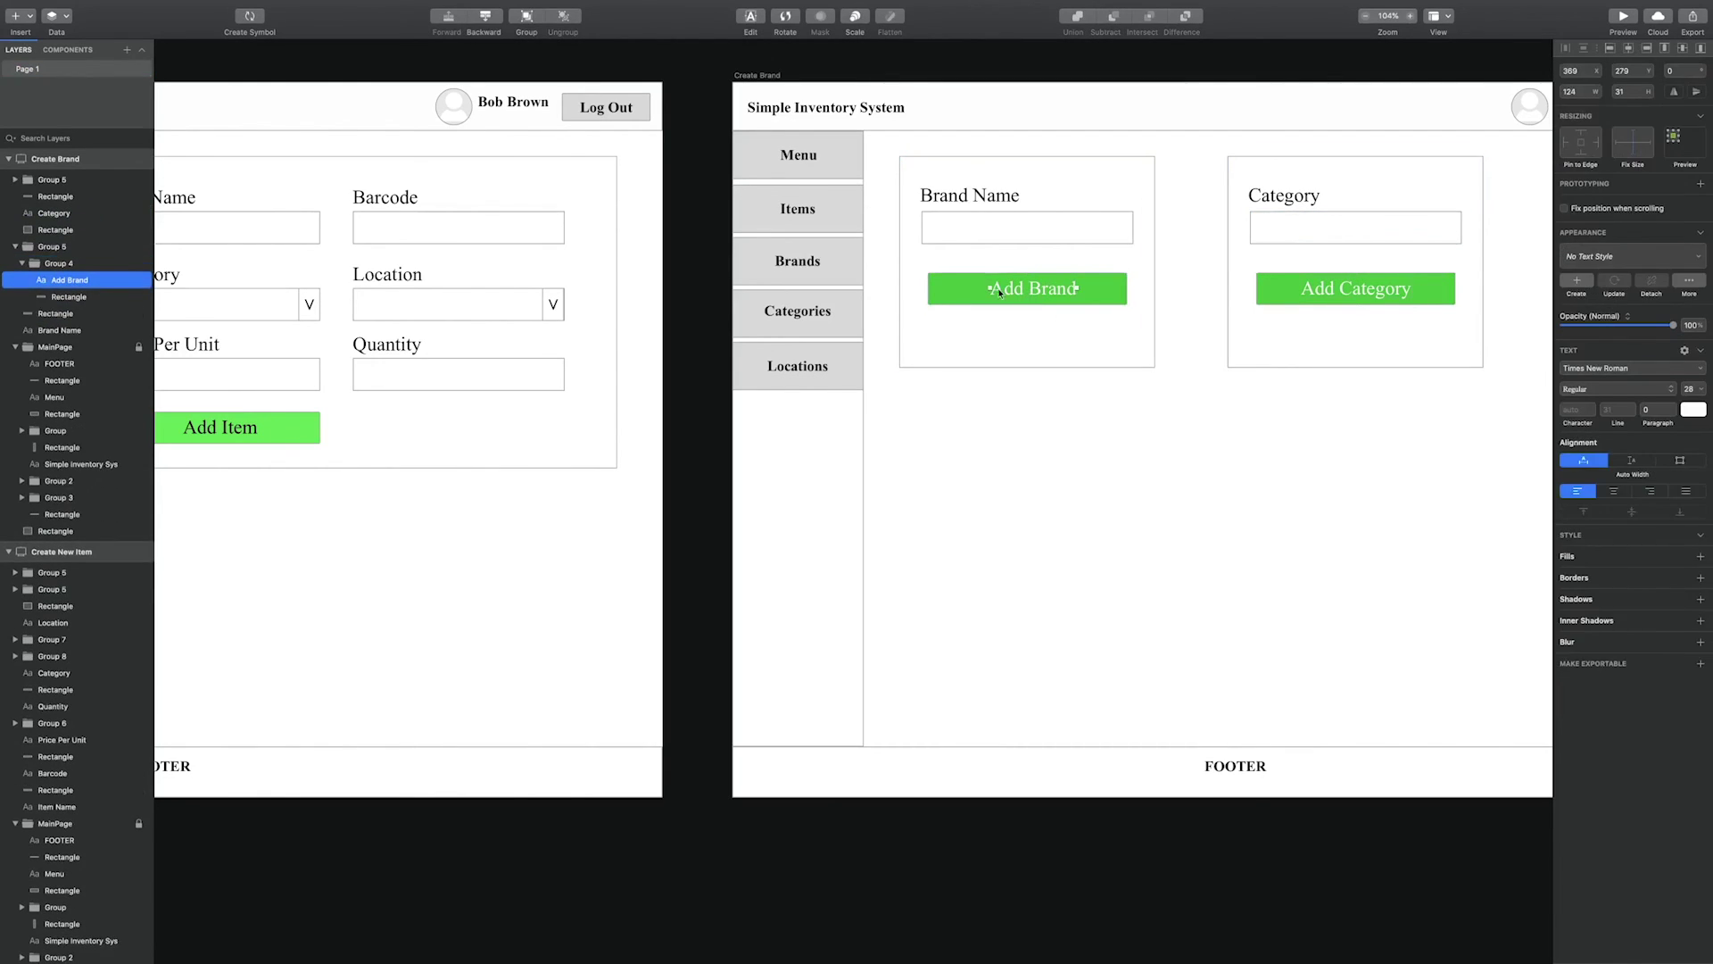
pyautogui.keyDown('shift'); pyautogui.click(979, 289); pyautogui.keyUp('shift')
pyautogui.click(1628, 48)
pyautogui.click(1068, 416)
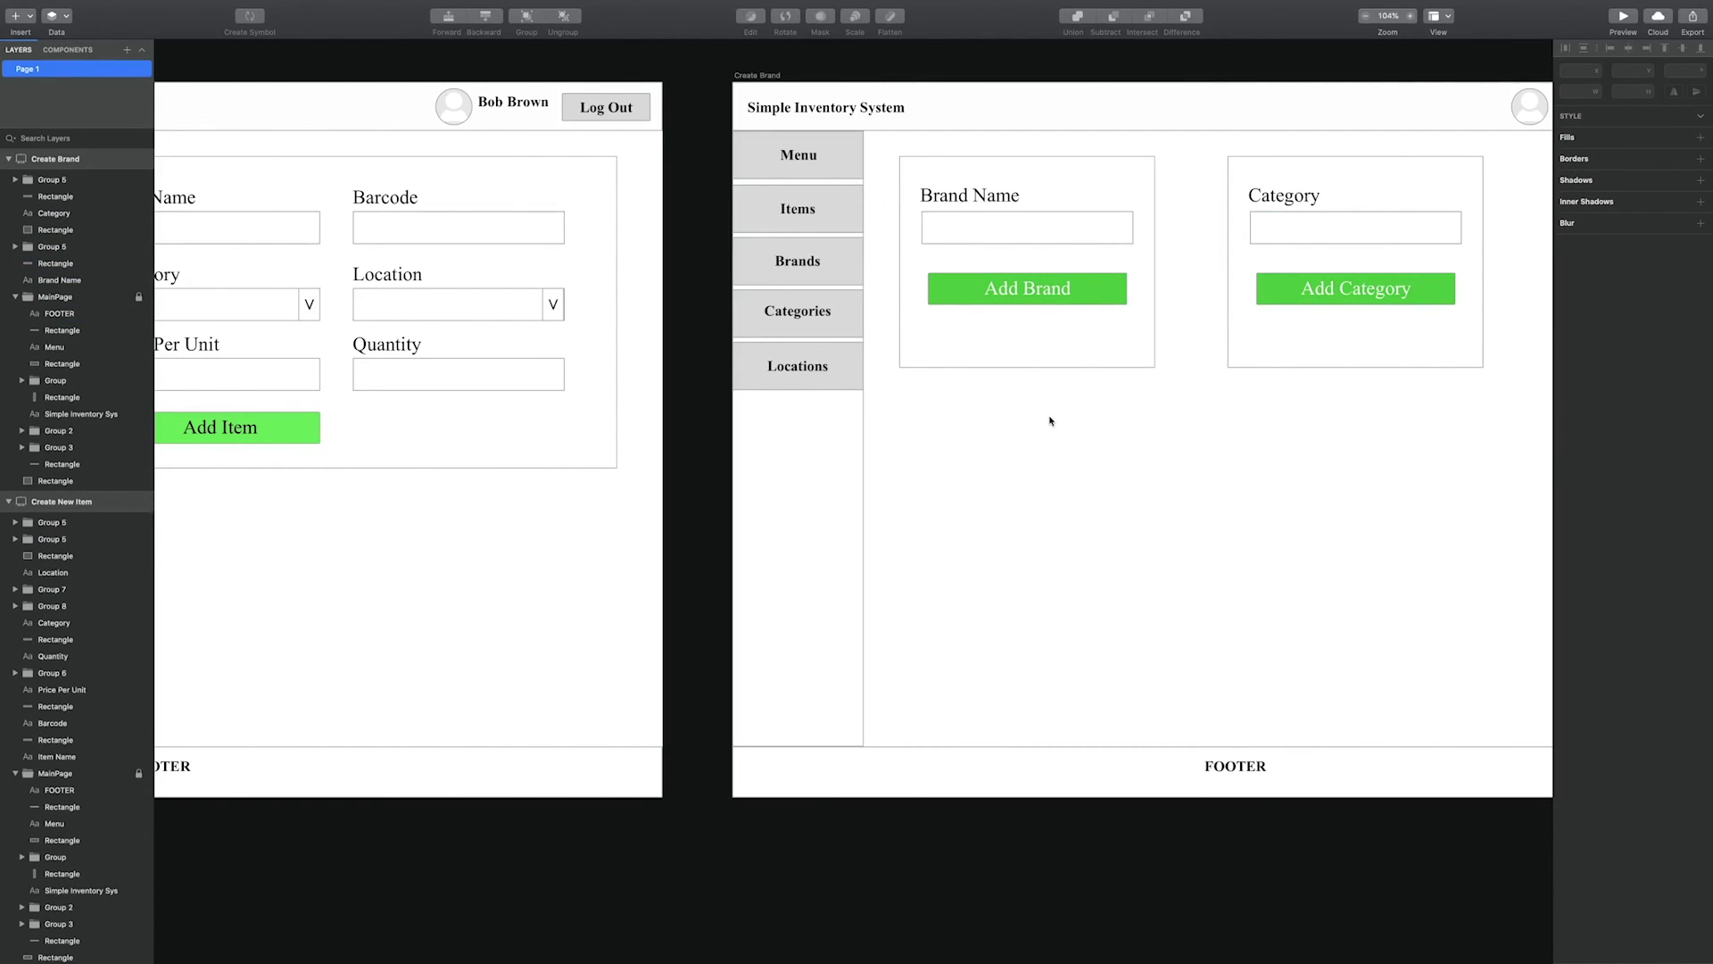
# Duplicate the Brand Name panel with its label, field and button, and place the copy below the original with a small gap.
pyautogui.click(987, 303)
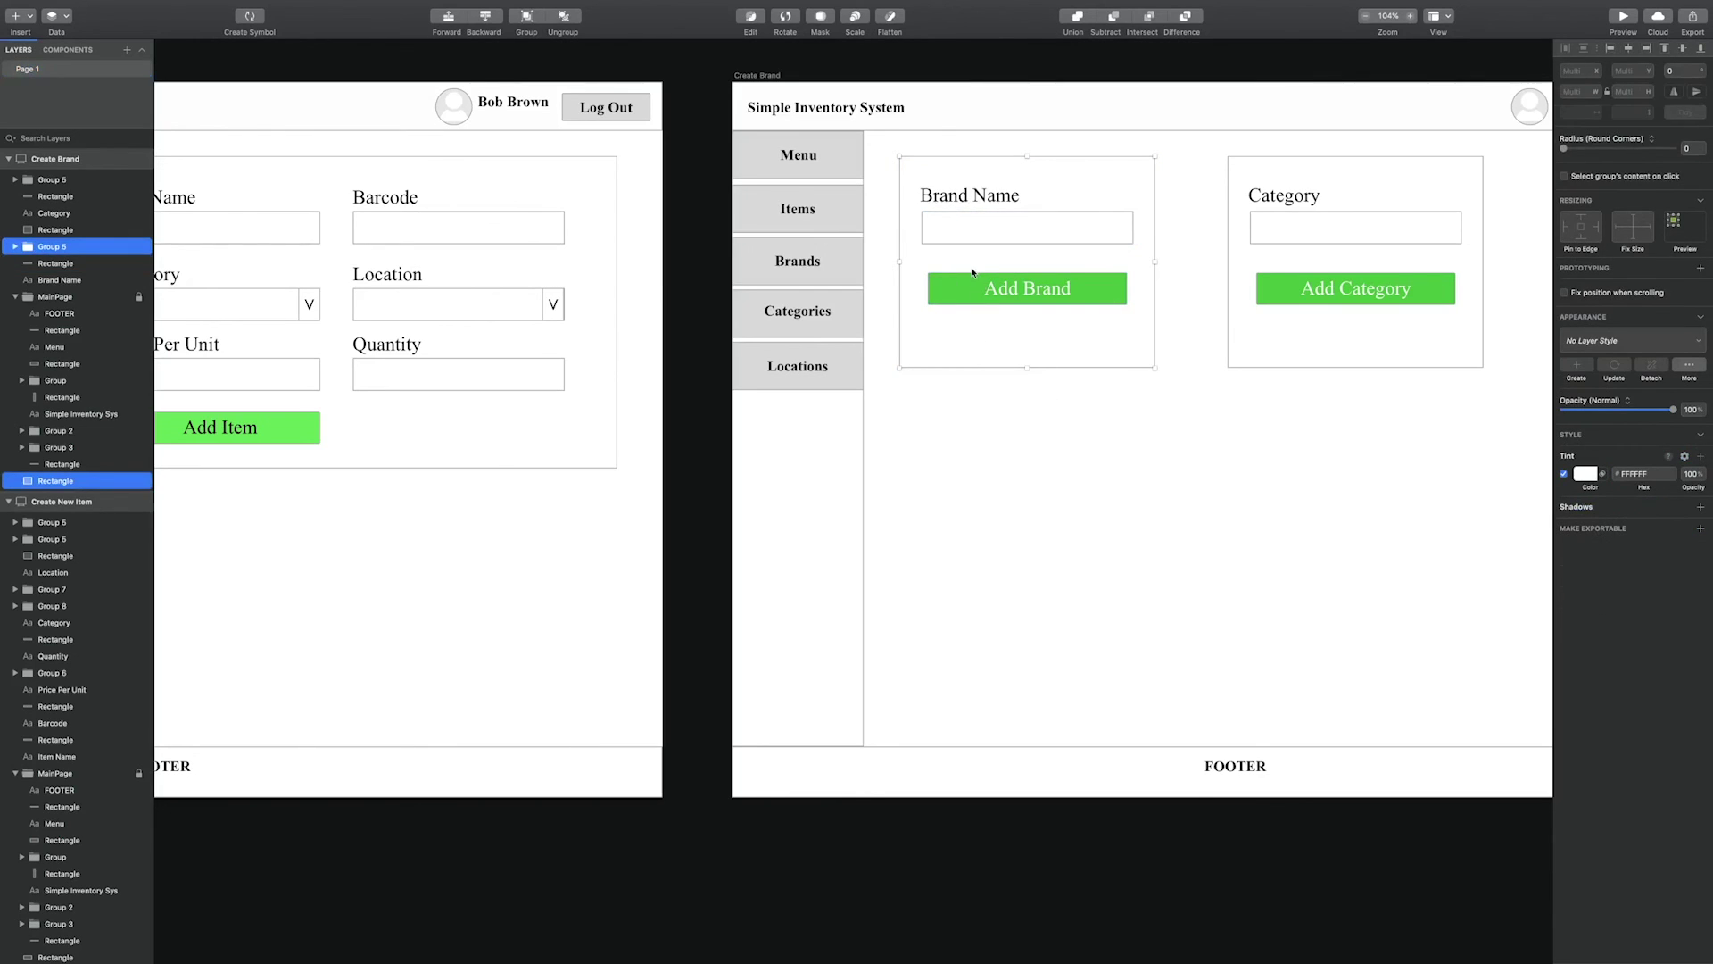
pyautogui.click(999, 201)
pyautogui.keyDown('shift'); pyautogui.click(997, 222); pyautogui.keyUp('shift')
pyautogui.keyDown('shift'); pyautogui.click(994, 290); pyautogui.keyUp('shift')
pyautogui.keyDown('shift'); pyautogui.click(990, 289); pyautogui.keyUp('shift')
pyautogui.press('Escape')
pyautogui.click(998, 199)
pyautogui.keyDown('shift'); pyautogui.click(998, 219); pyautogui.keyUp('shift')
pyautogui.keyDown('shift'); pyautogui.click(992, 287); pyautogui.keyUp('shift')
pyautogui.keyDown('shift'); pyautogui.click(980, 368); pyautogui.keyUp('shift')
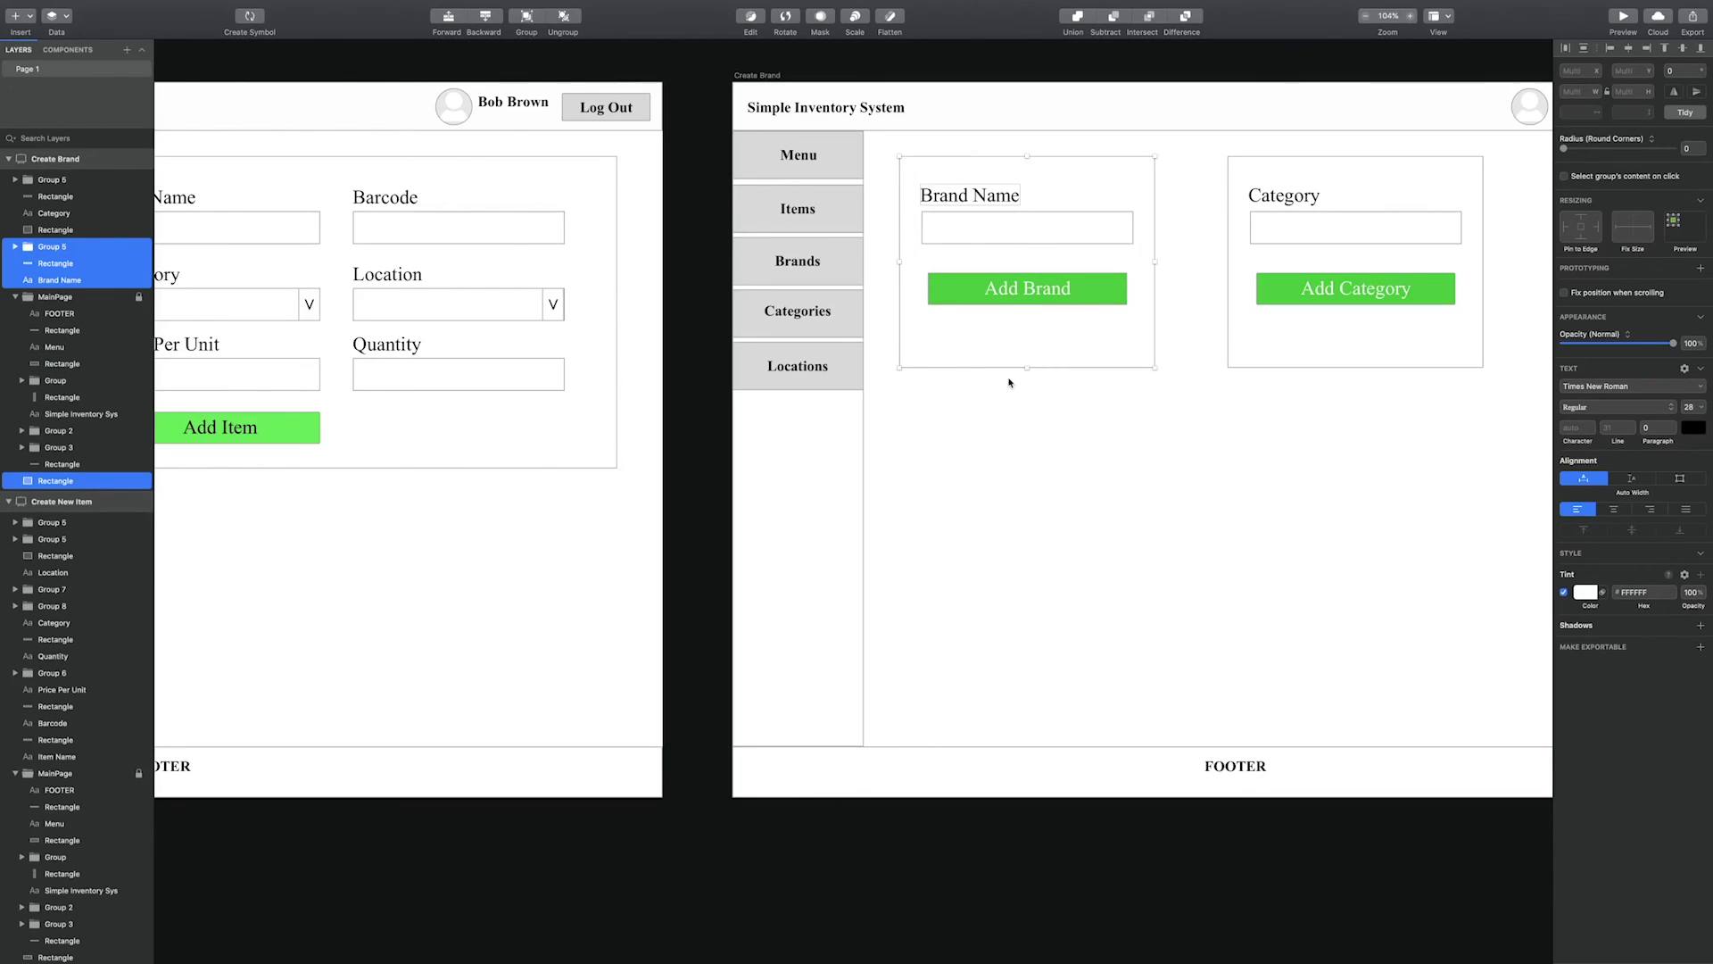
pyautogui.press('super+d')
pyautogui.hotkey('shift', 'Down')
pyautogui.hotkey('shift', 'Down')
pyautogui.hotkey('shift', 'Down')
pyautogui.hotkey('shift', 'Down')
pyautogui.hotkey('shift', 'Down')
pyautogui.hotkey('shift', 'Down')
pyautogui.hotkey('shift', 'Down')
pyautogui.hotkey('shift', 'Down')
pyautogui.hotkey('shift', 'Down')
pyautogui.hotkey('shift', 'Down')
pyautogui.hotkey('shift', 'Down')
pyautogui.hotkey('shift', 'Down')
pyautogui.hotkey('shift', 'Down')
pyautogui.hotkey('shift', 'Down')
pyautogui.hotkey('shift', 'Down')
pyautogui.hotkey('shift', 'Down')
pyautogui.hotkey('shift', 'Down')
pyautogui.hotkey('shift', 'Down')
pyautogui.hotkey('shift', 'Down')
pyautogui.hotkey('shift', 'Down')
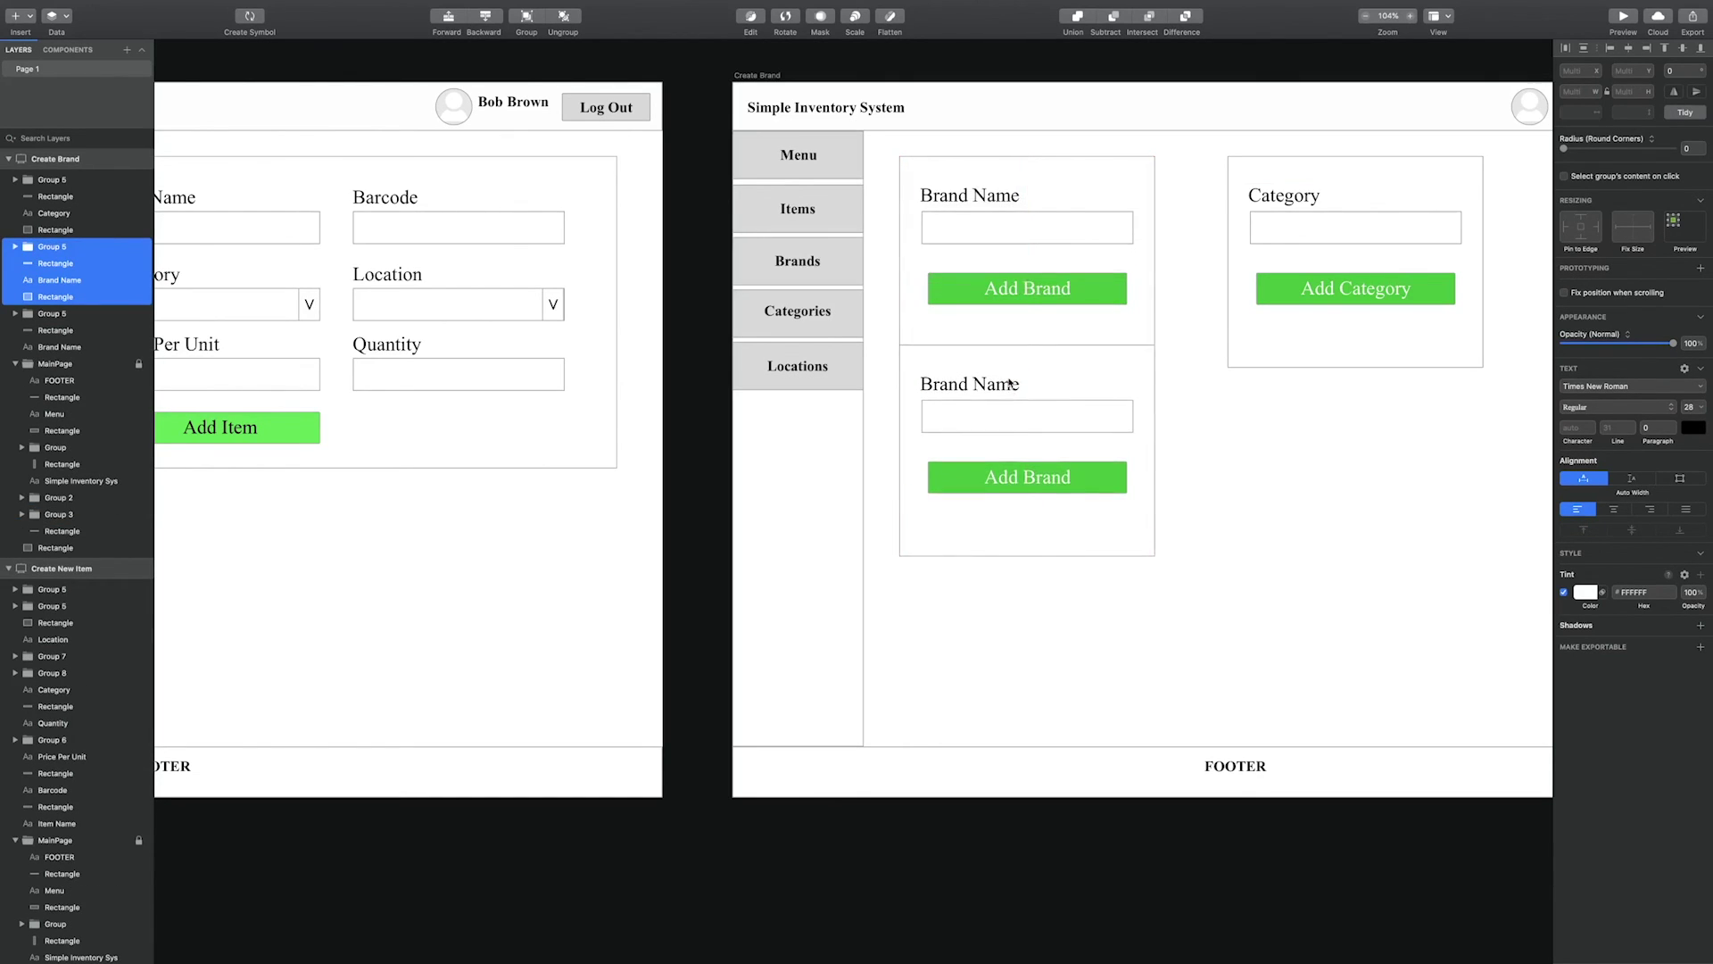
pyautogui.hotkey('shift', 'Down')
pyautogui.hotkey('shift', 'Down')
pyautogui.hotkey('shift', 'Down')
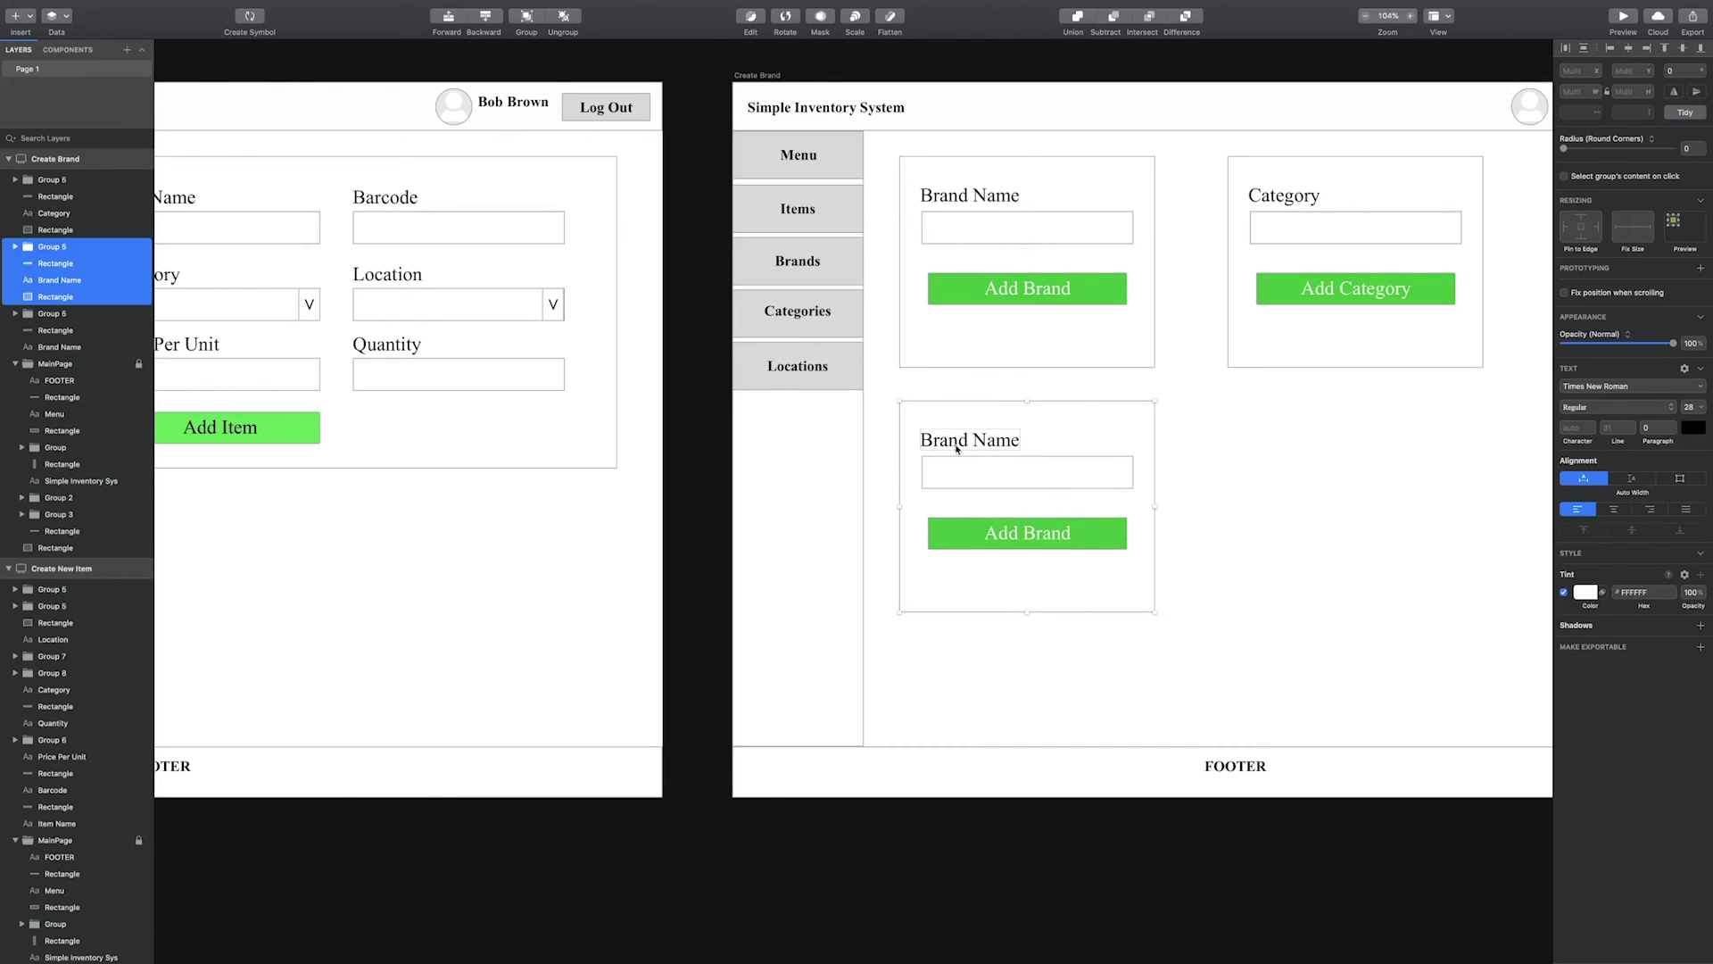
# Change the lower panel's label to "Location" and its button text to "Add Location", centred on the green button.
pyautogui.doubleClick(957, 446)
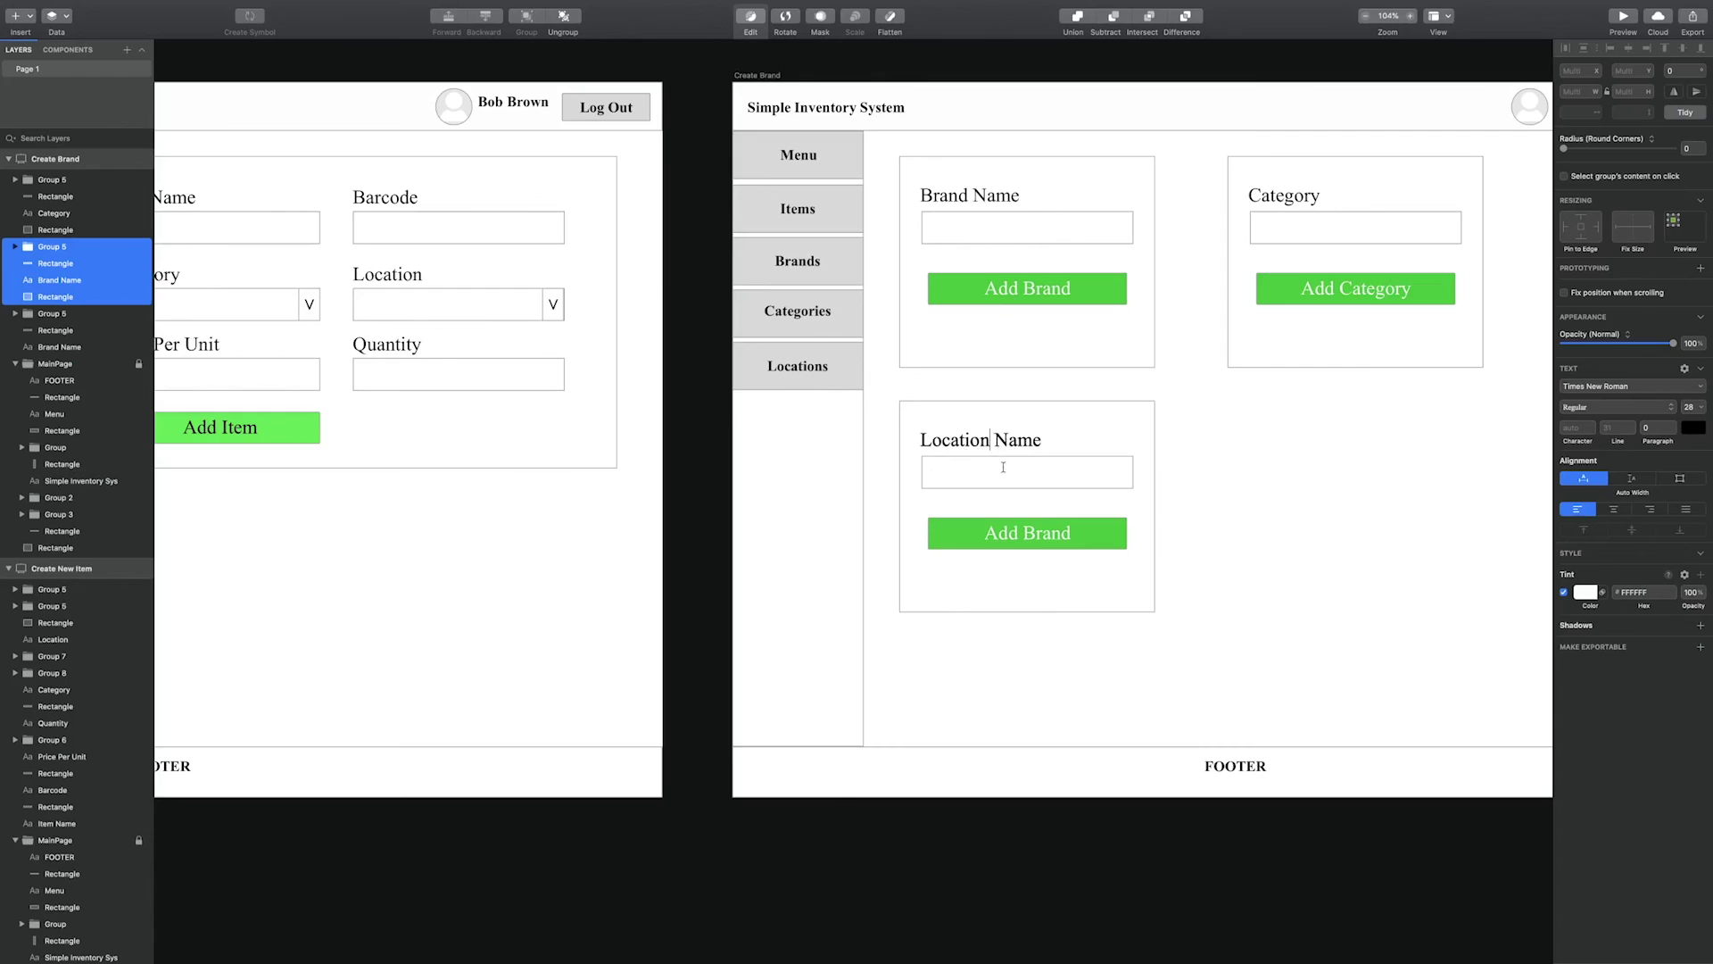
pyautogui.doubleClick(1031, 532)
pyautogui.doubleClick(1040, 533)
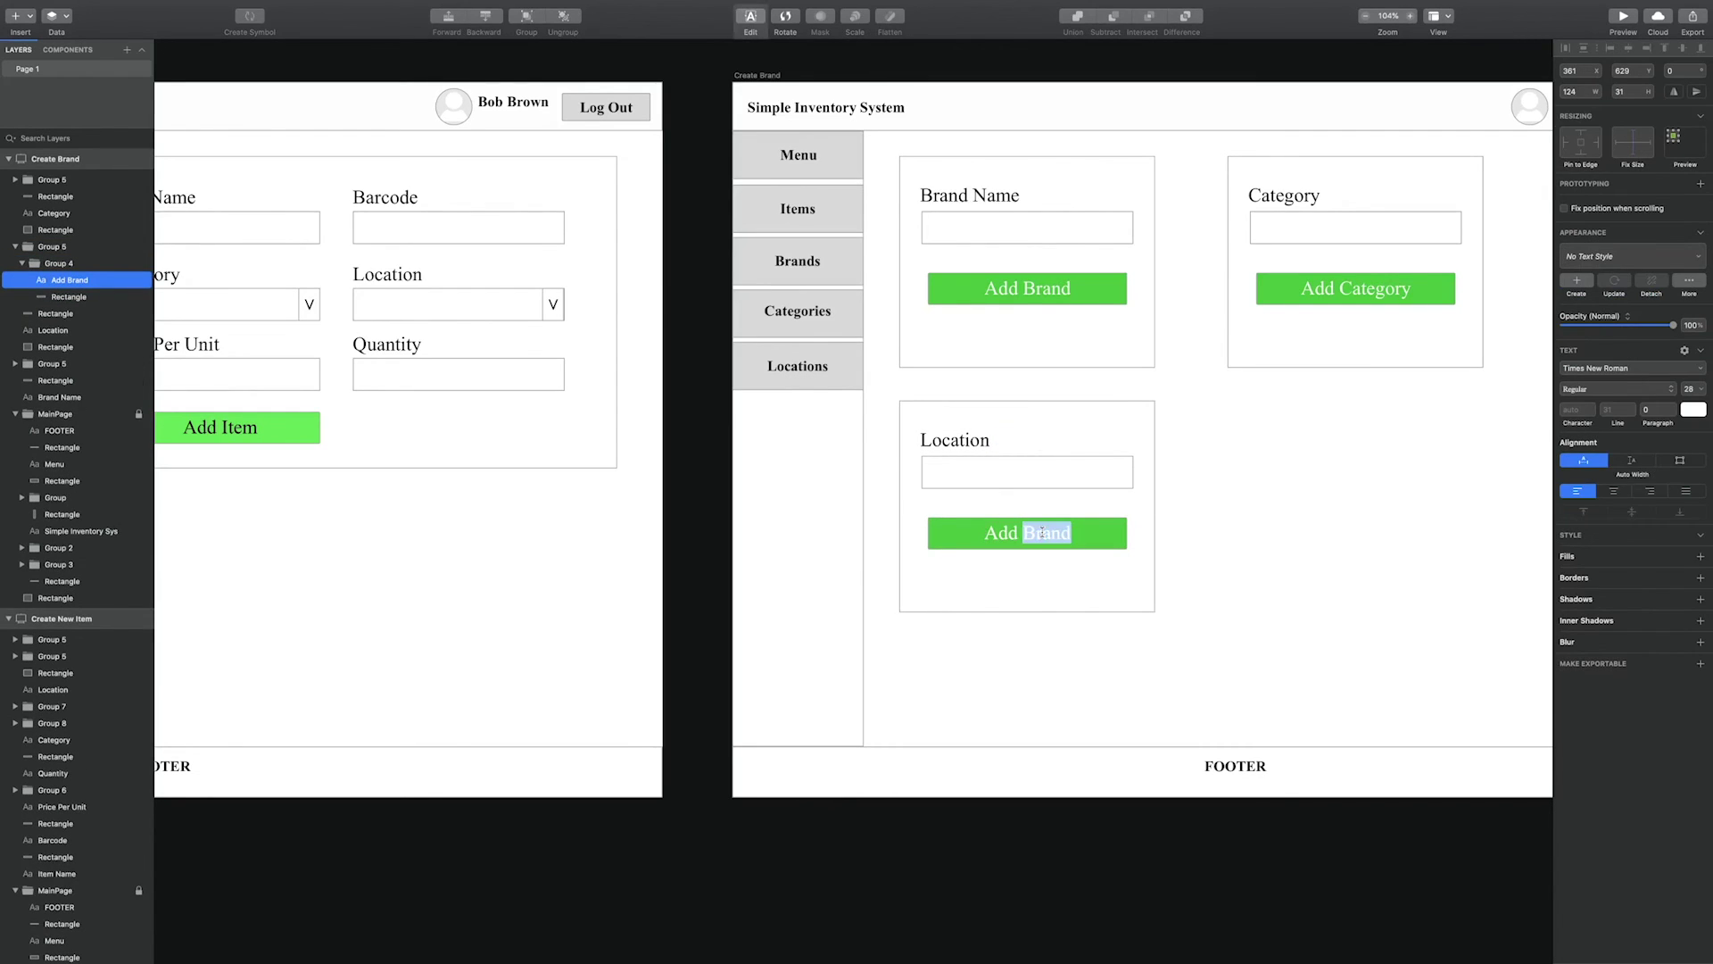
pyautogui.write('Location')
pyautogui.press('Escape')
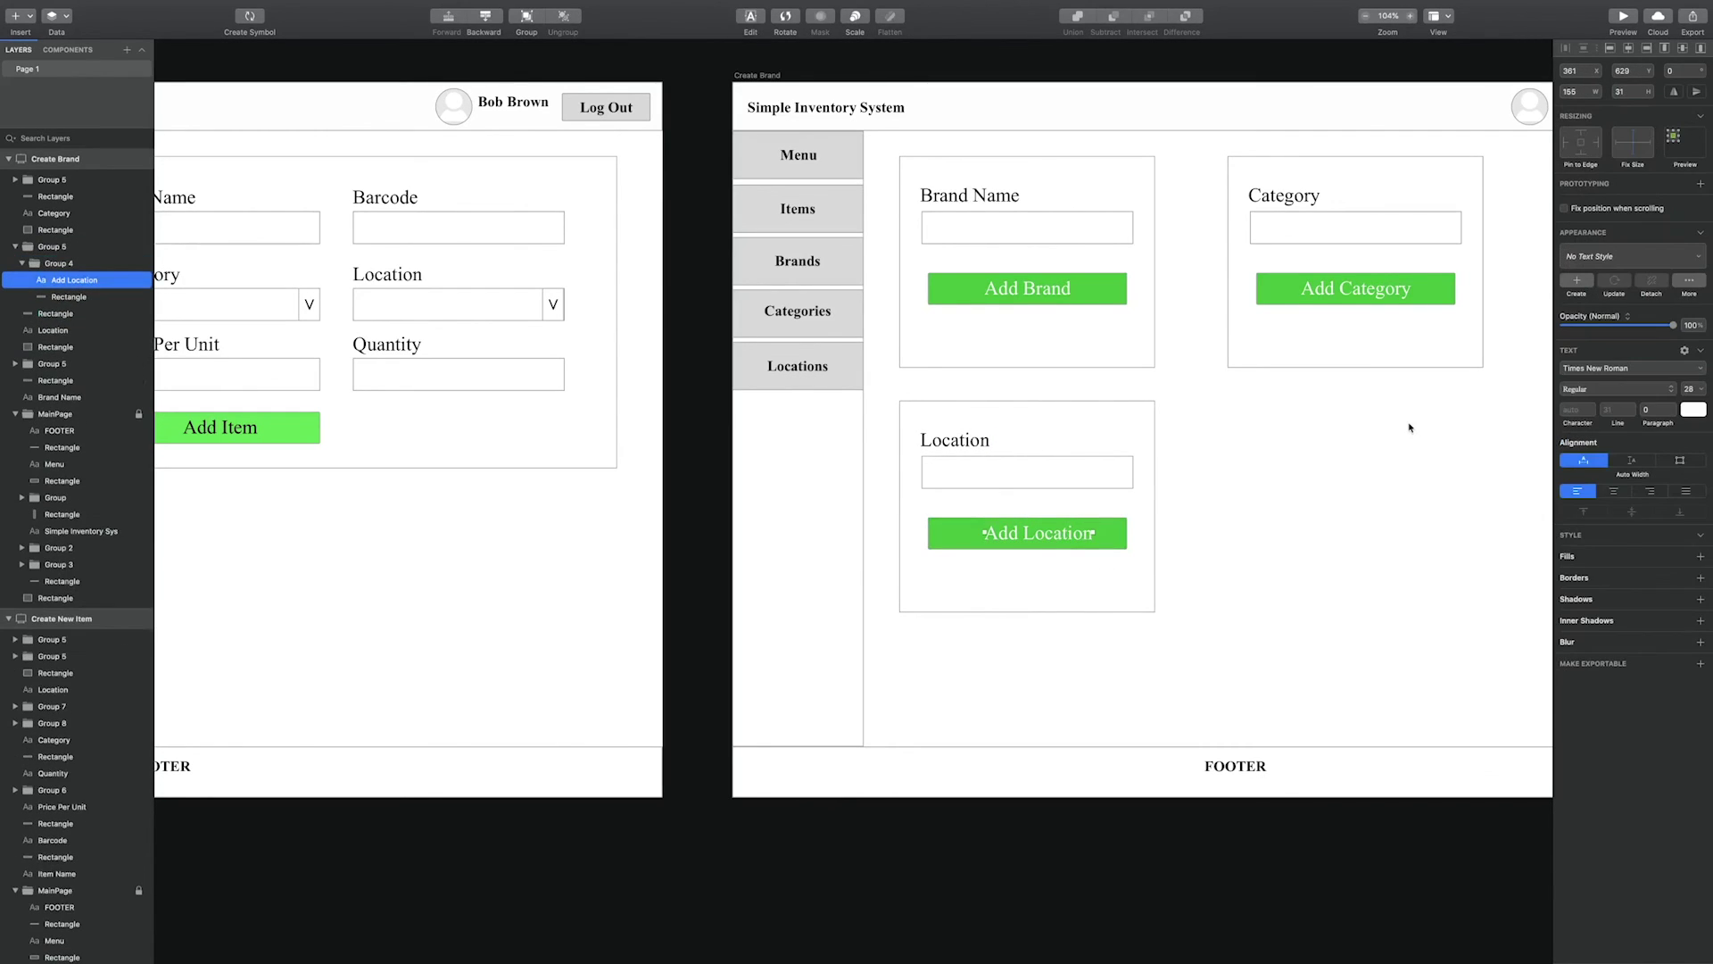
pyautogui.keyDown('shift'); pyautogui.click(1116, 548); pyautogui.keyUp('shift')
pyautogui.click(1268, 483)
pyautogui.scroll(3, 1190, 490)
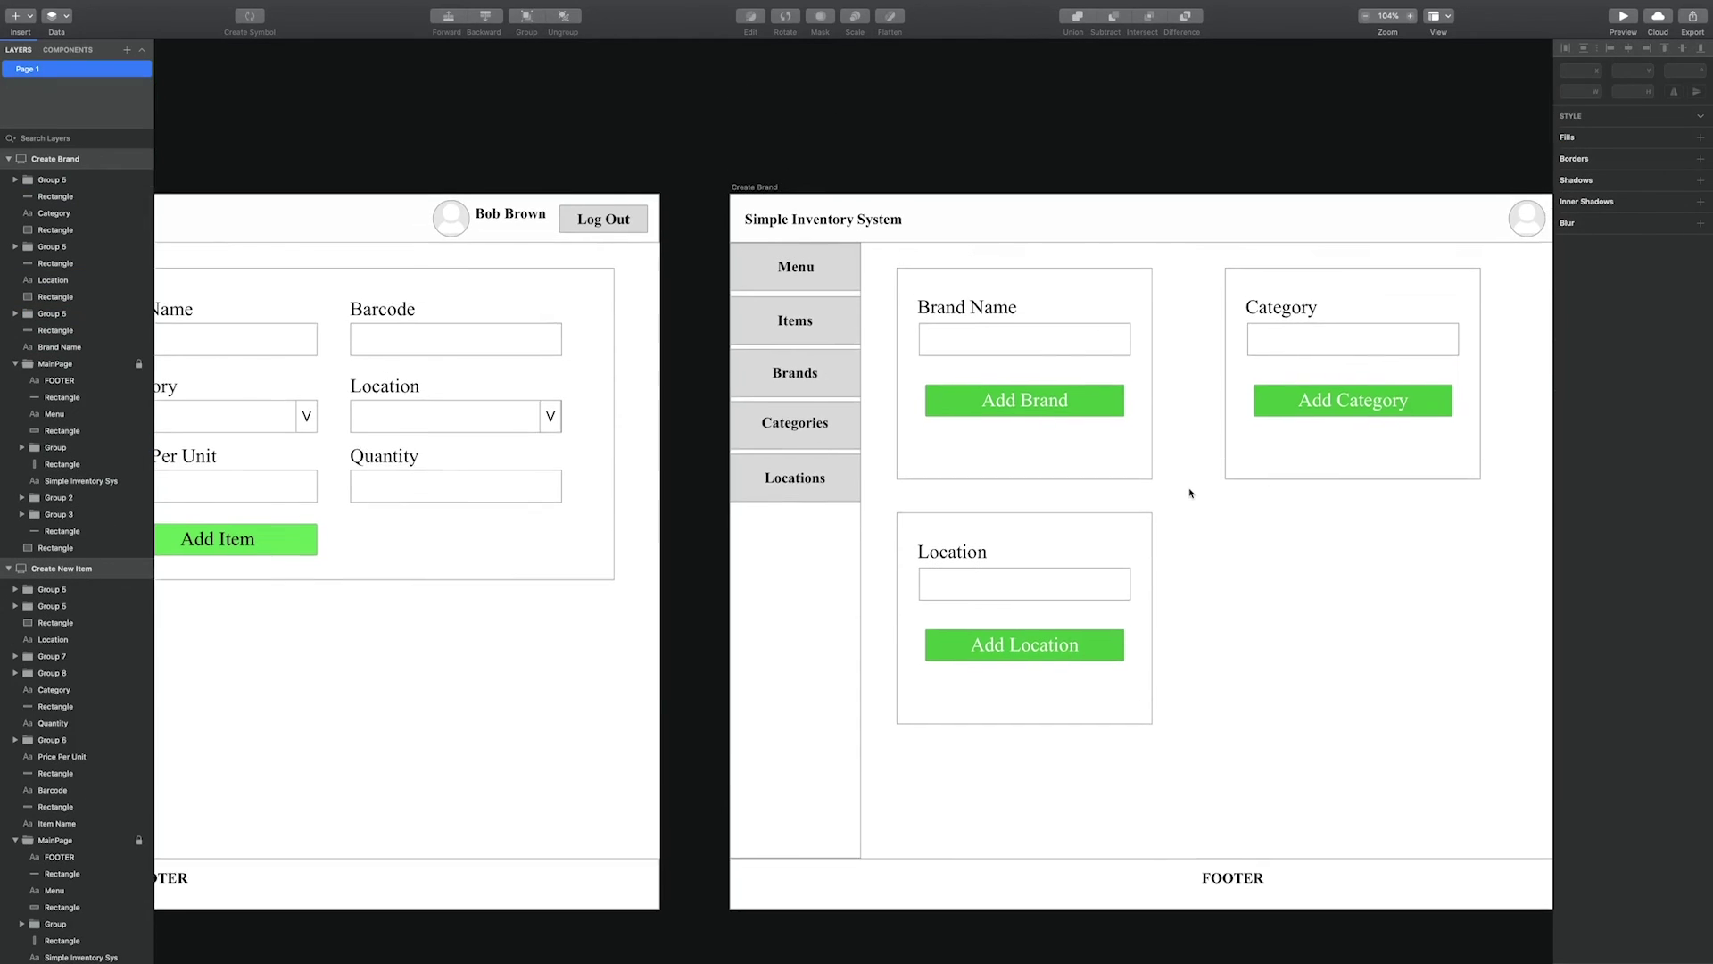
# Rename the Create Brand artboard to "Create PopUps".
pyautogui.scroll(-1, 1147, 371)
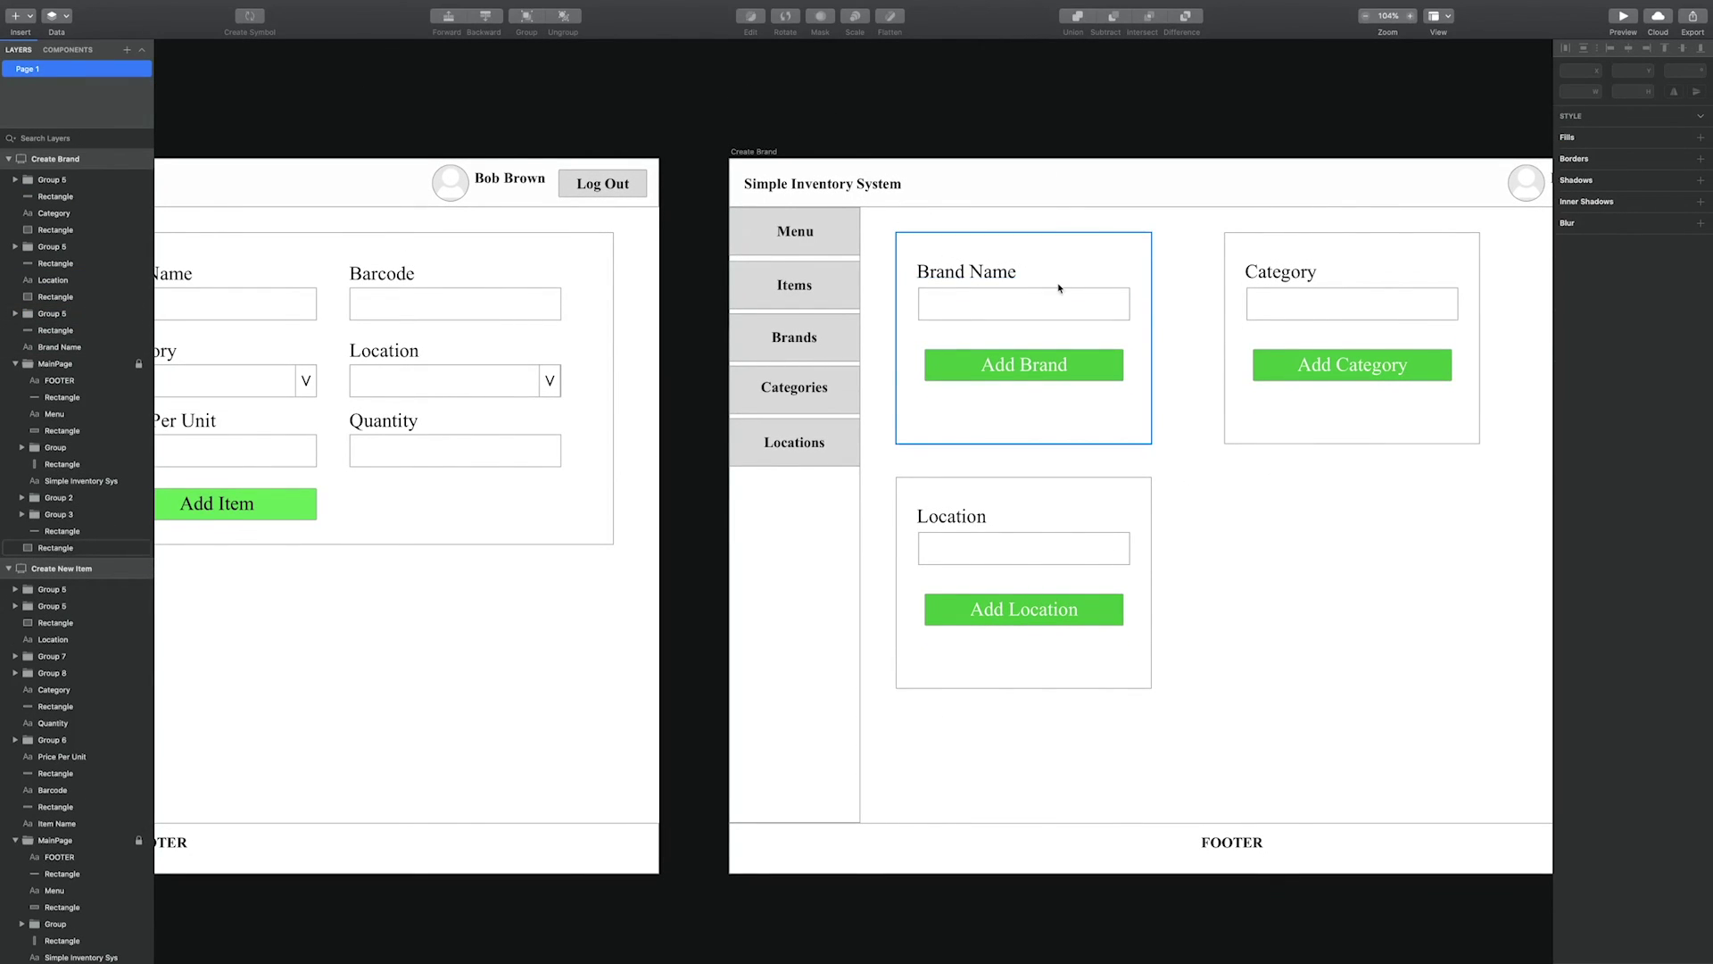
pyautogui.click(769, 152)
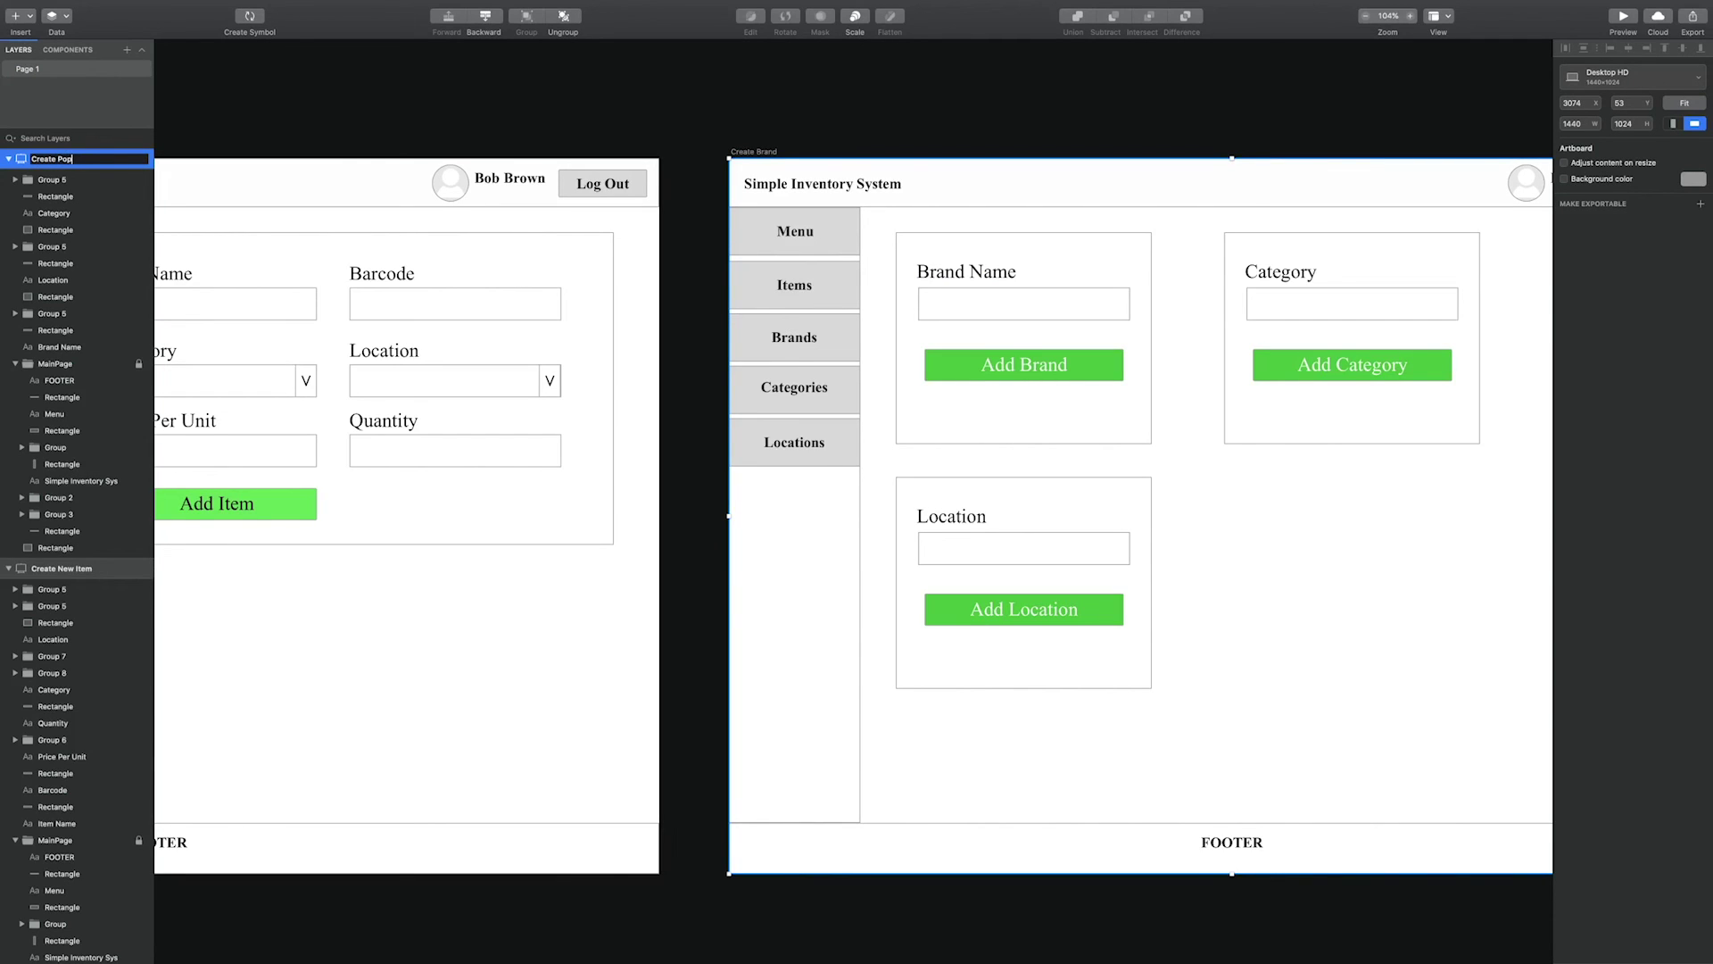
pyautogui.click(898, 118)
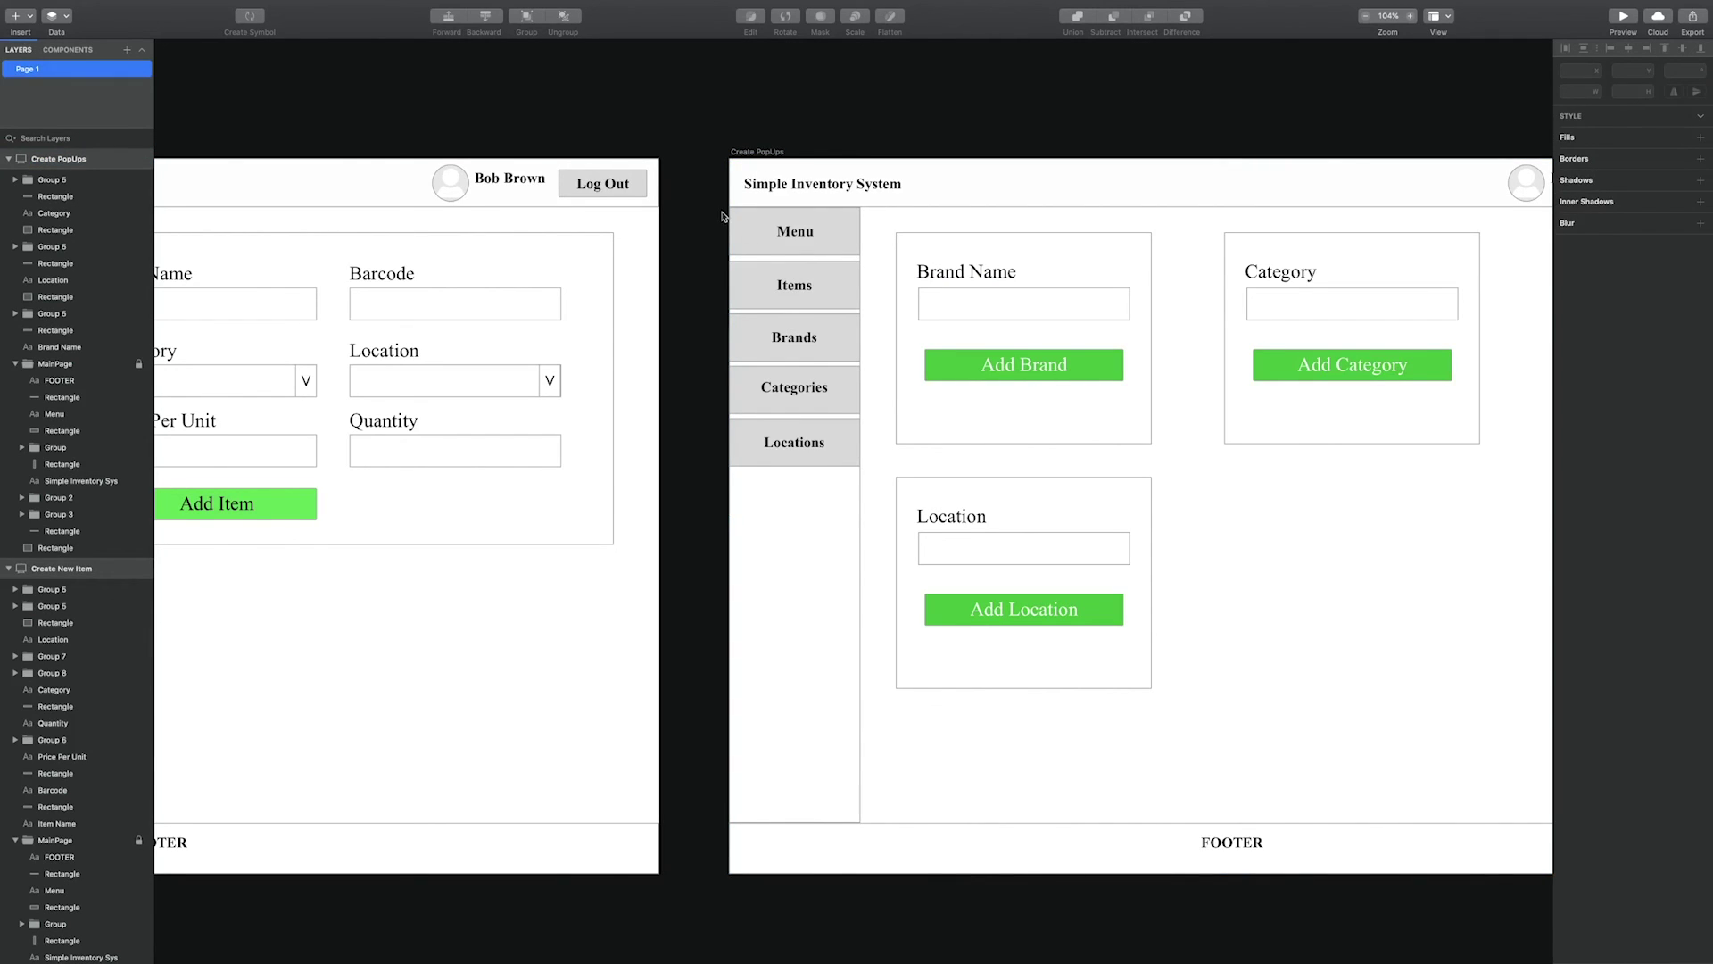
# Duplicate the Main Items Screen artboard and name the copy "Brands Screen".
pyautogui.hscroll(-15, 687, 218)
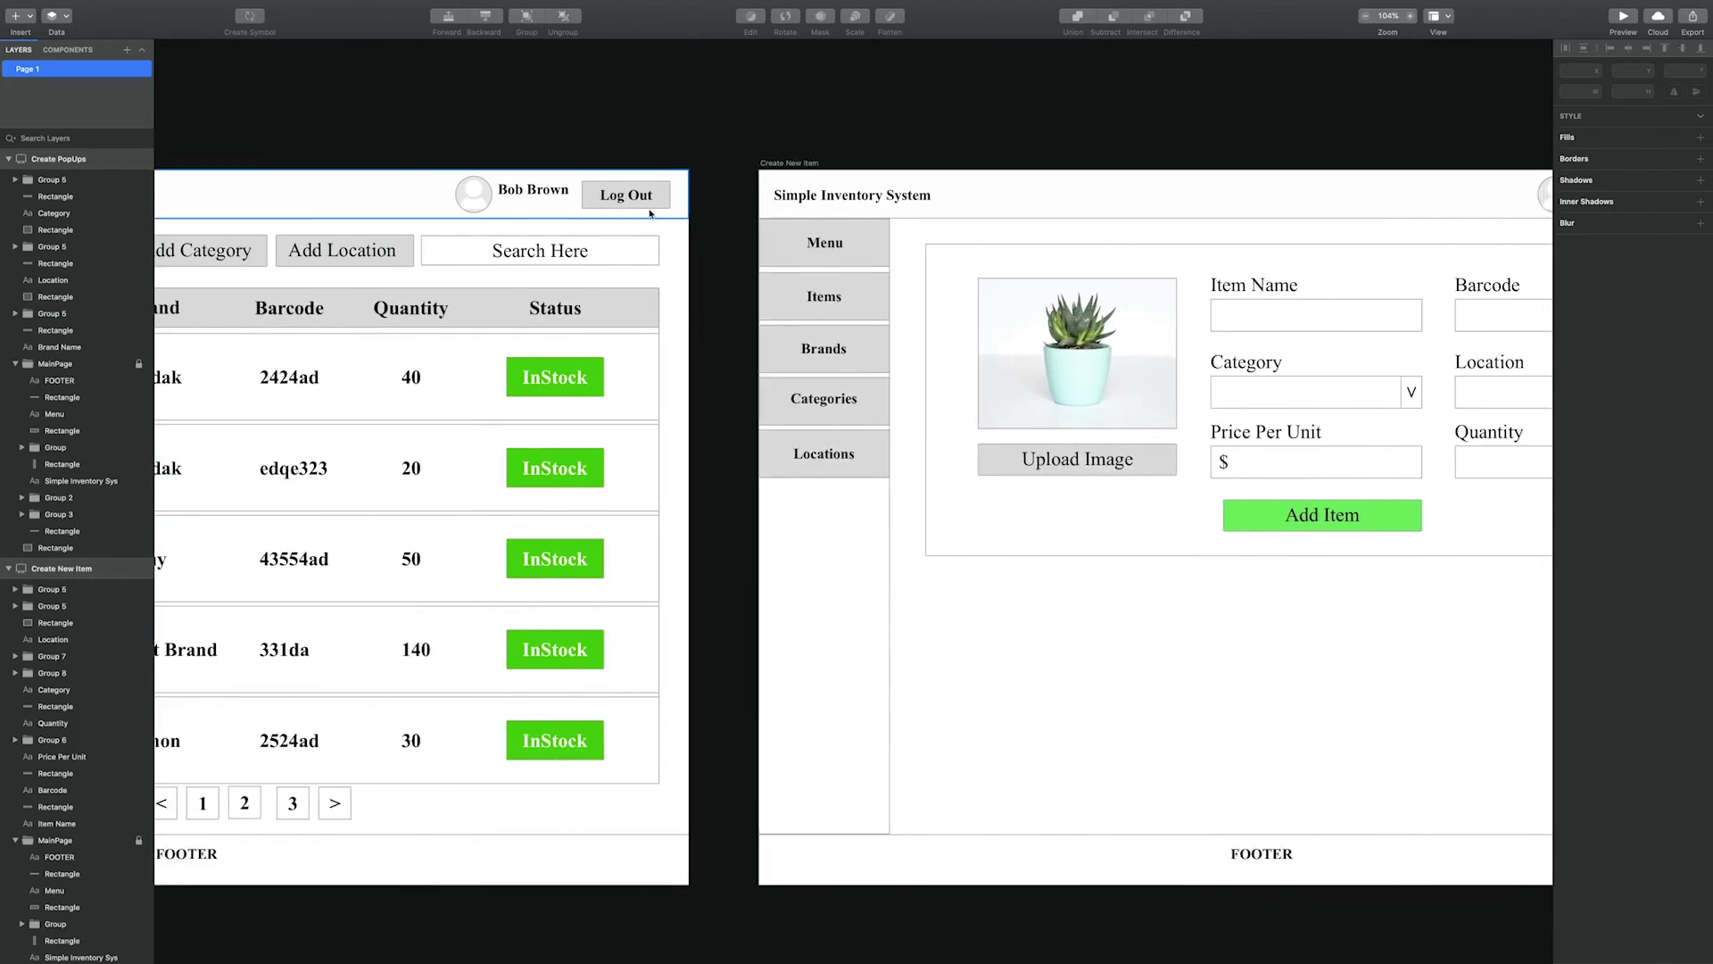
pyautogui.hscroll(-10, 647, 213)
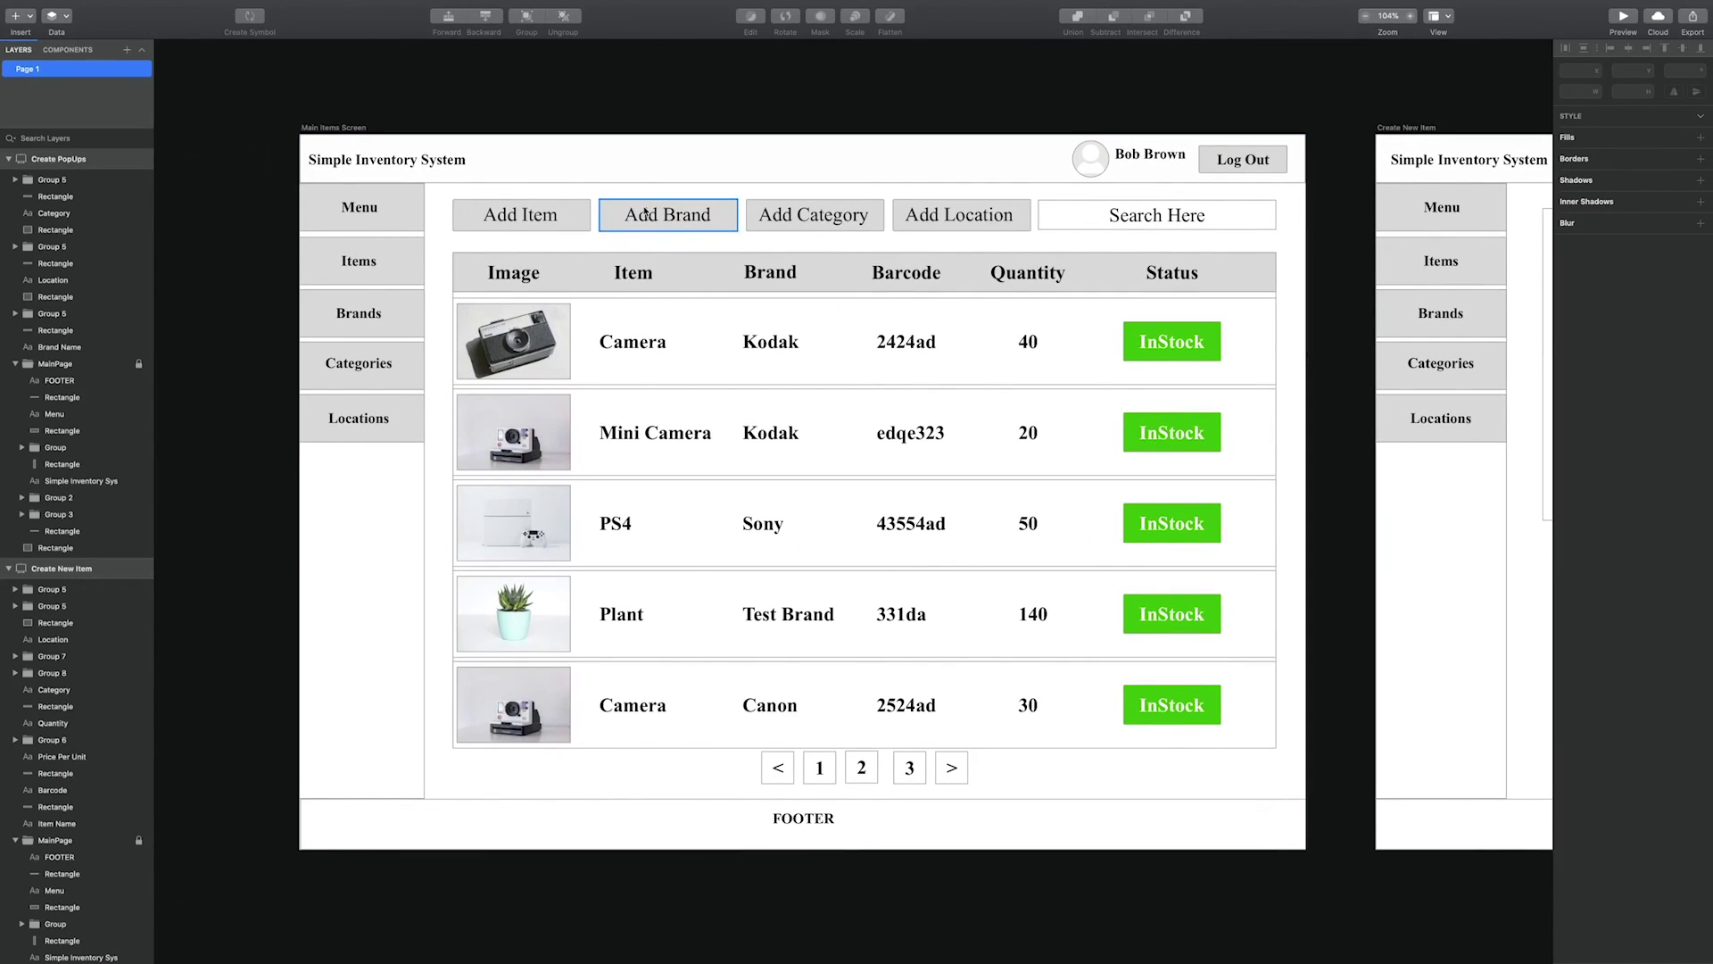
pyautogui.click(9, 159)
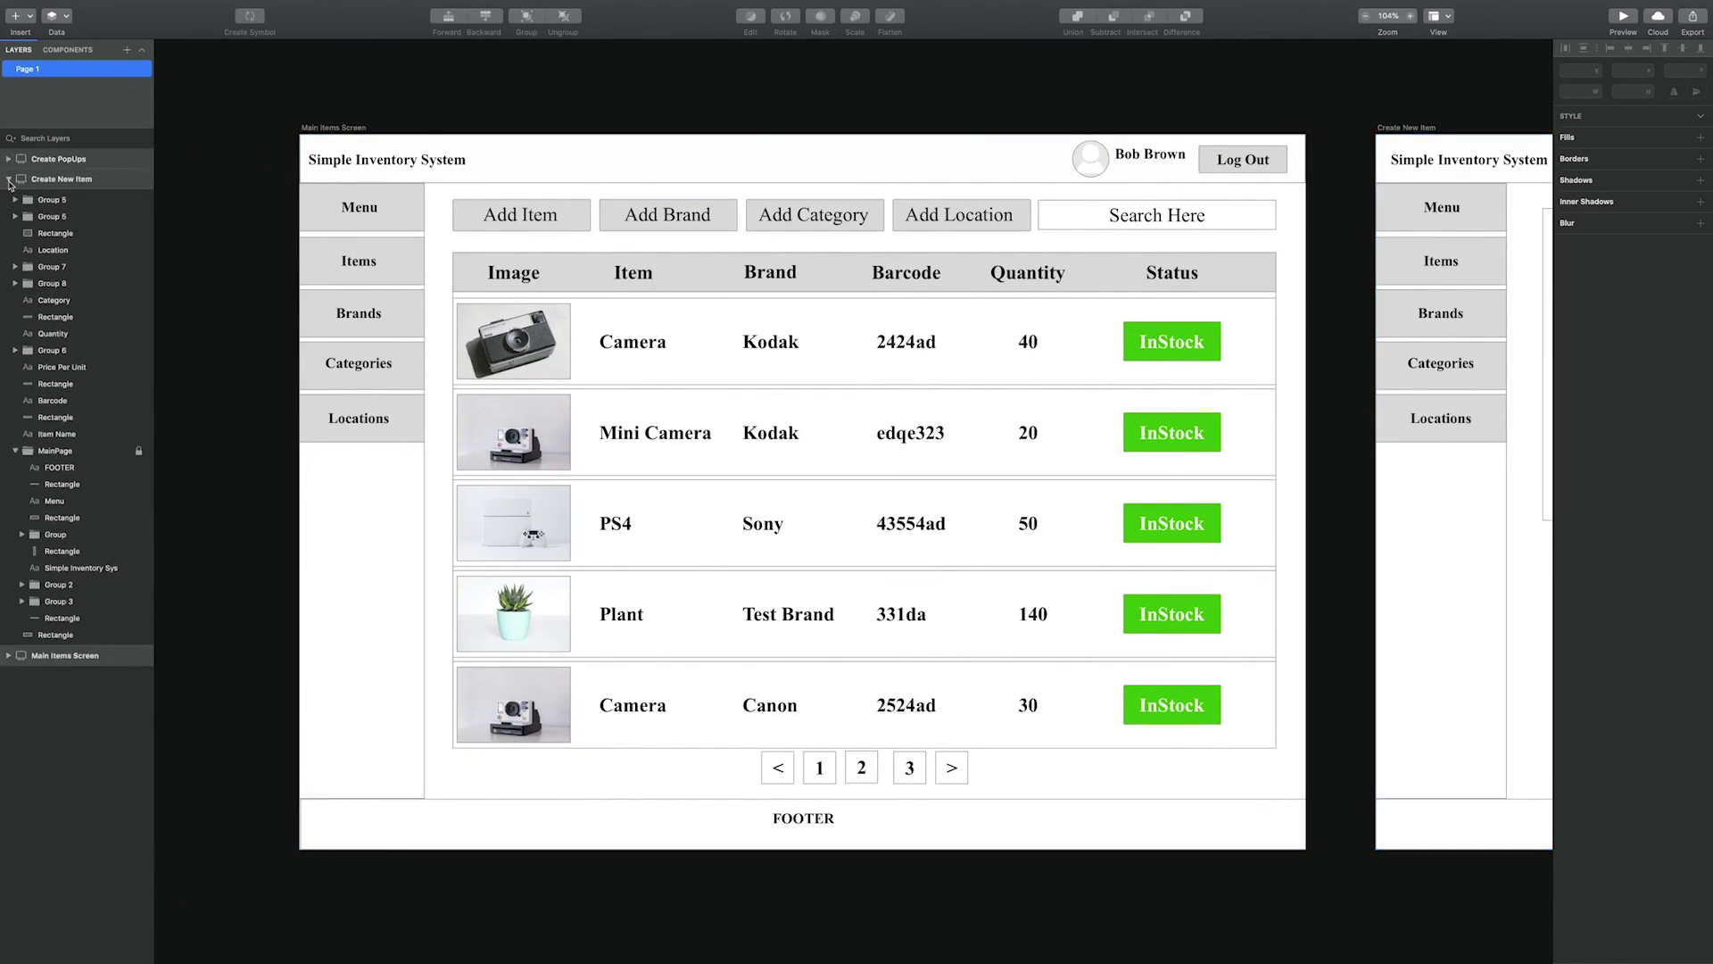
pyautogui.click(9, 179)
pyautogui.click(62, 199)
pyautogui.rightClick(61, 200)
pyautogui.click(115, 248)
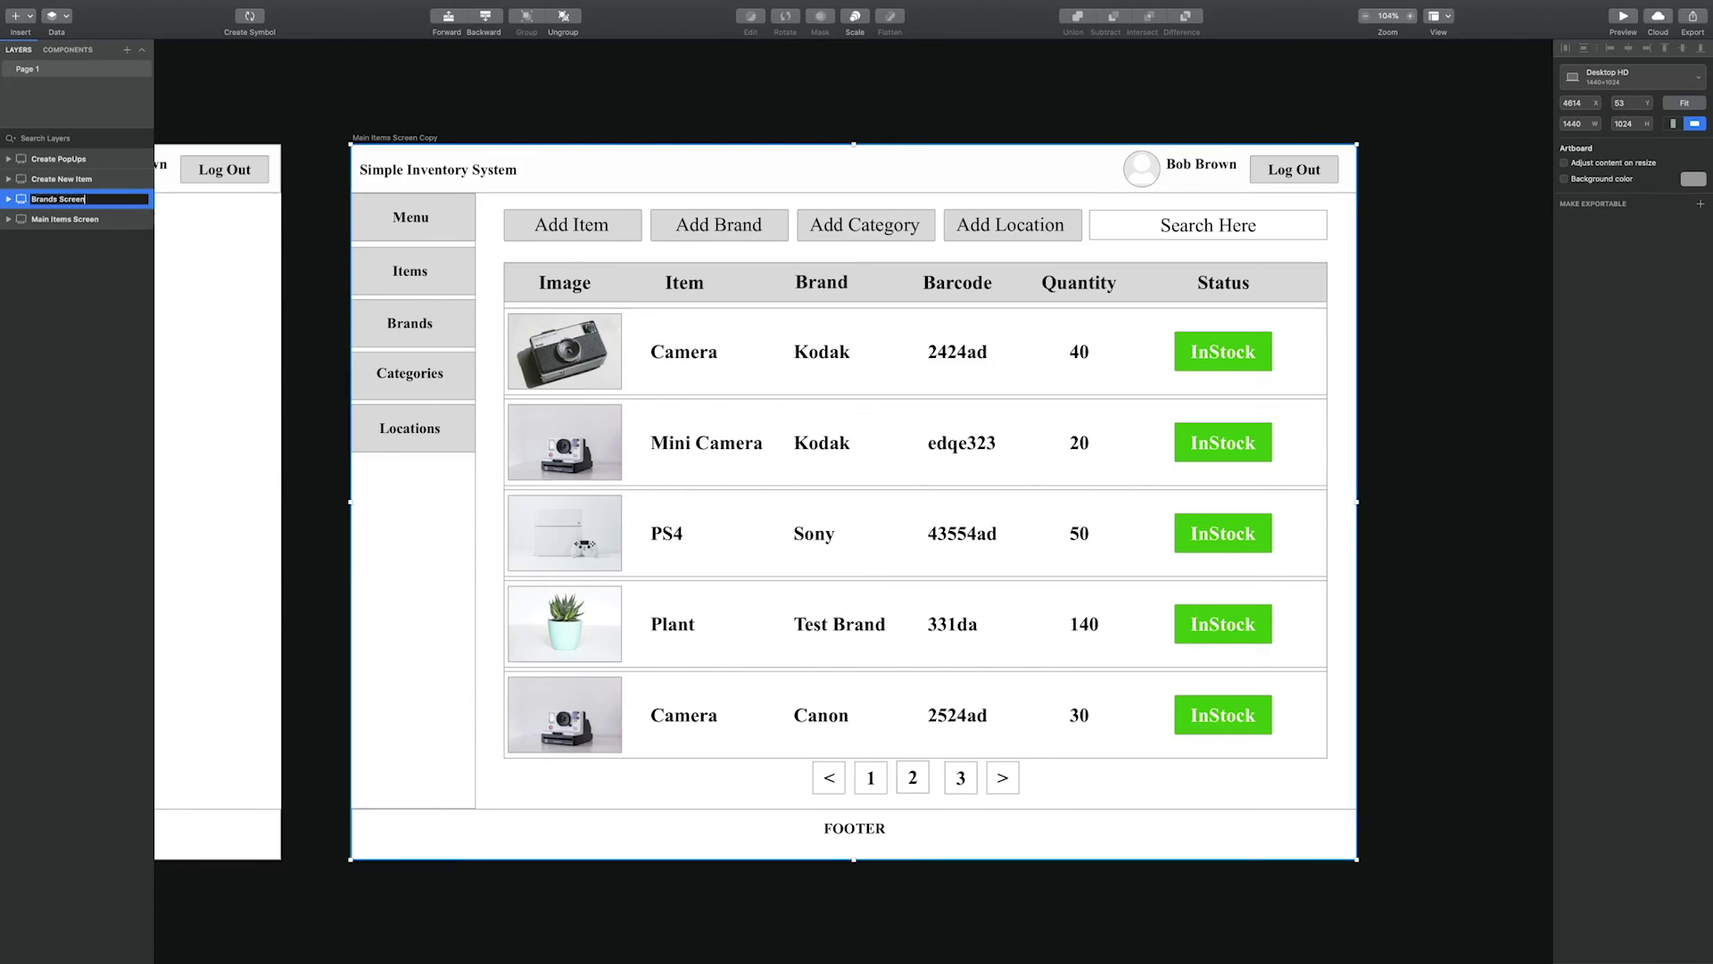
pyautogui.click(253, 280)
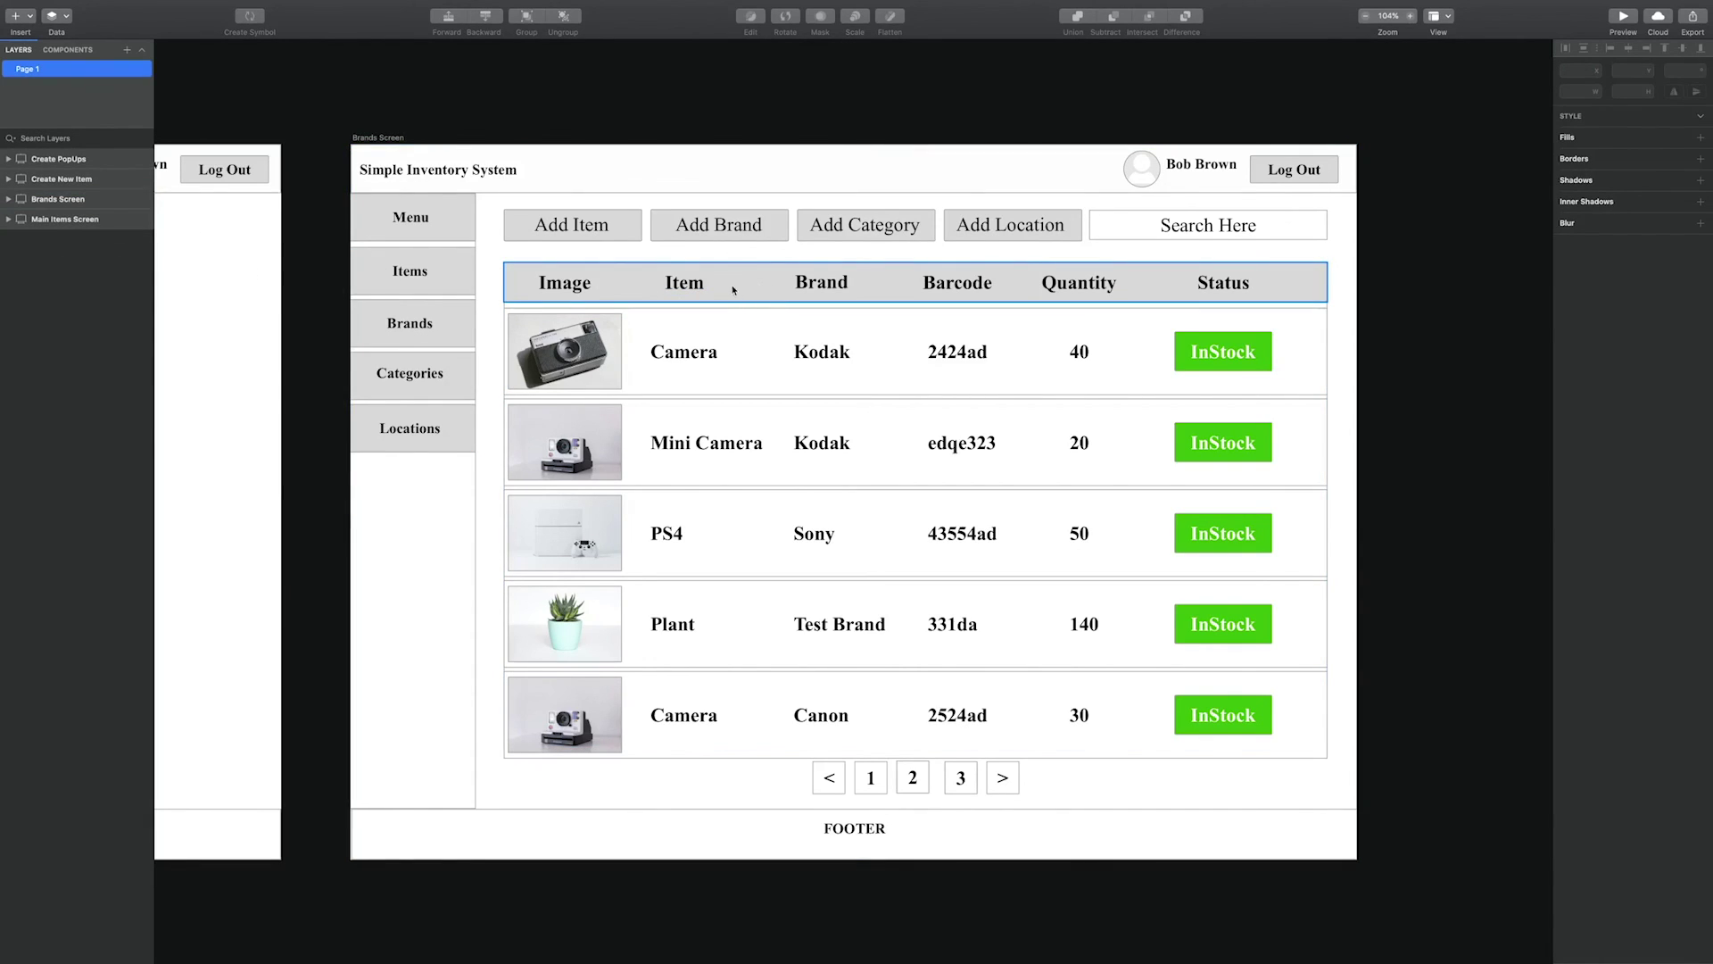
# Delete the Image and Item columns, headings and all row entries, from the Brands Screen table.
pyautogui.click(701, 286)
pyautogui.keyDown('shift'); pyautogui.click(564, 282); pyautogui.keyUp('shift')
pyautogui.keyDown('shift'); pyautogui.click(565, 351); pyautogui.keyUp('shift')
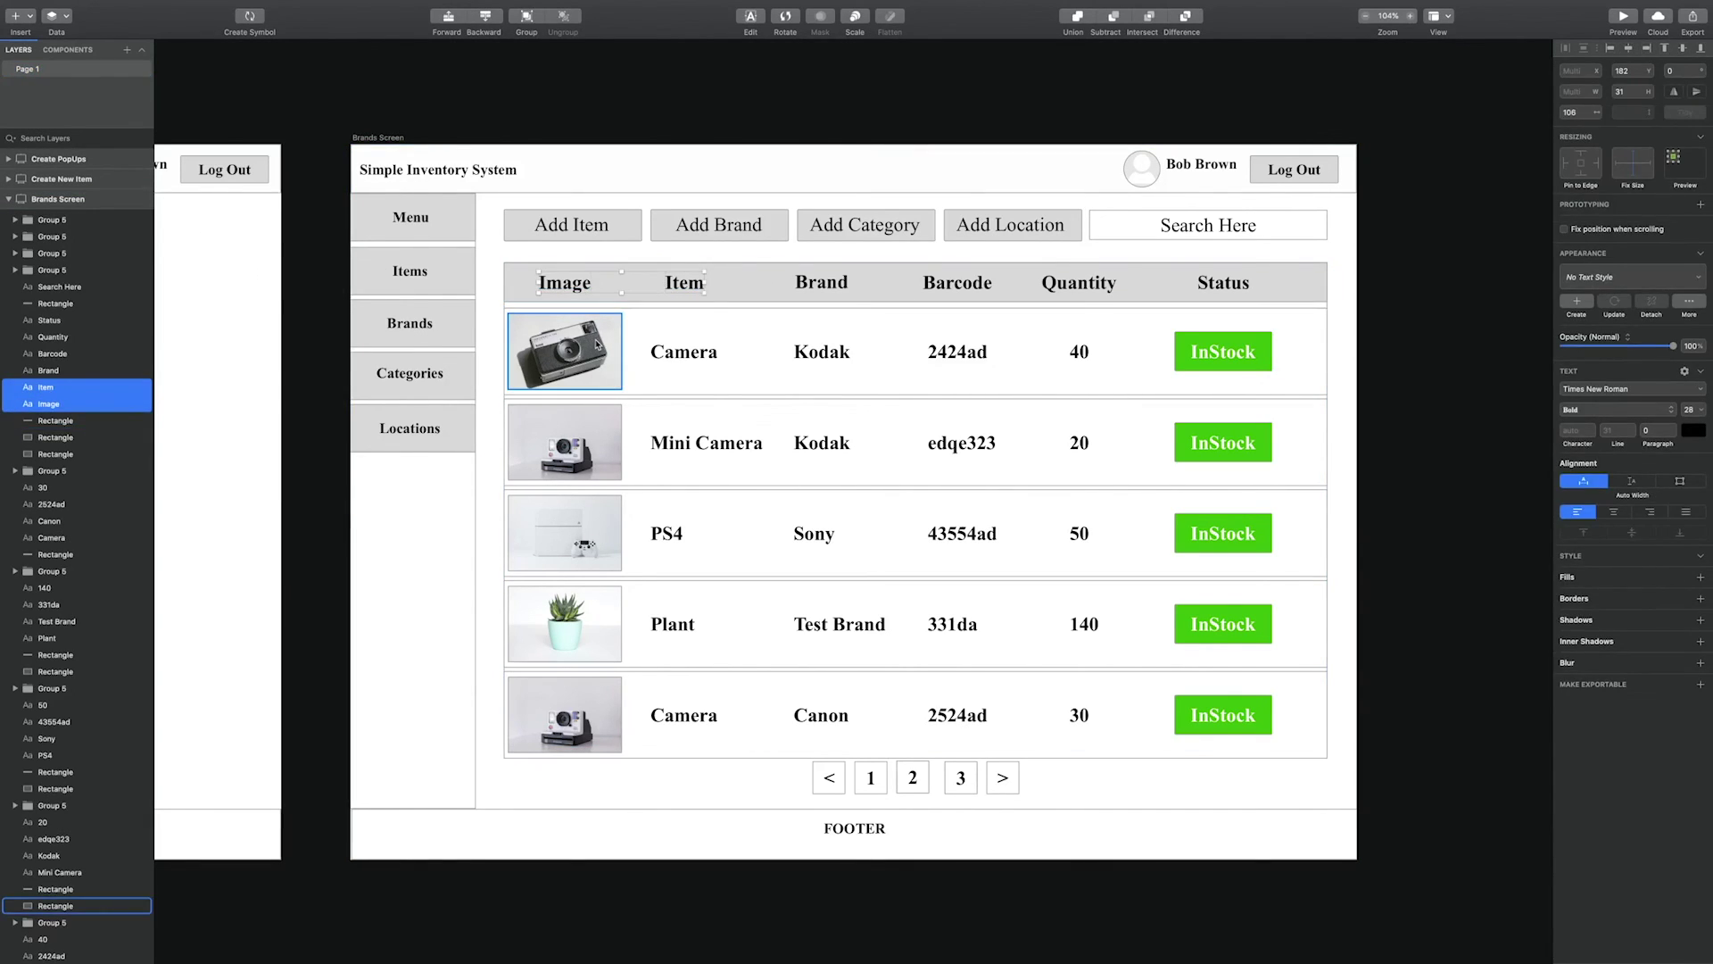
pyautogui.keyDown('shift'); pyautogui.click(707, 443); pyautogui.keyUp('shift')
pyautogui.keyDown('shift'); pyautogui.click(565, 443); pyautogui.keyUp('shift')
pyautogui.keyDown('shift'); pyautogui.click(577, 545); pyautogui.keyUp('shift')
pyautogui.keyDown('shift'); pyautogui.click(667, 534); pyautogui.keyUp('shift')
pyautogui.keyDown('shift'); pyautogui.click(603, 618); pyautogui.keyUp('shift')
pyautogui.keyDown('shift'); pyautogui.click(637, 621); pyautogui.keyUp('shift')
pyautogui.keyDown('shift'); pyautogui.click(671, 624); pyautogui.keyUp('shift')
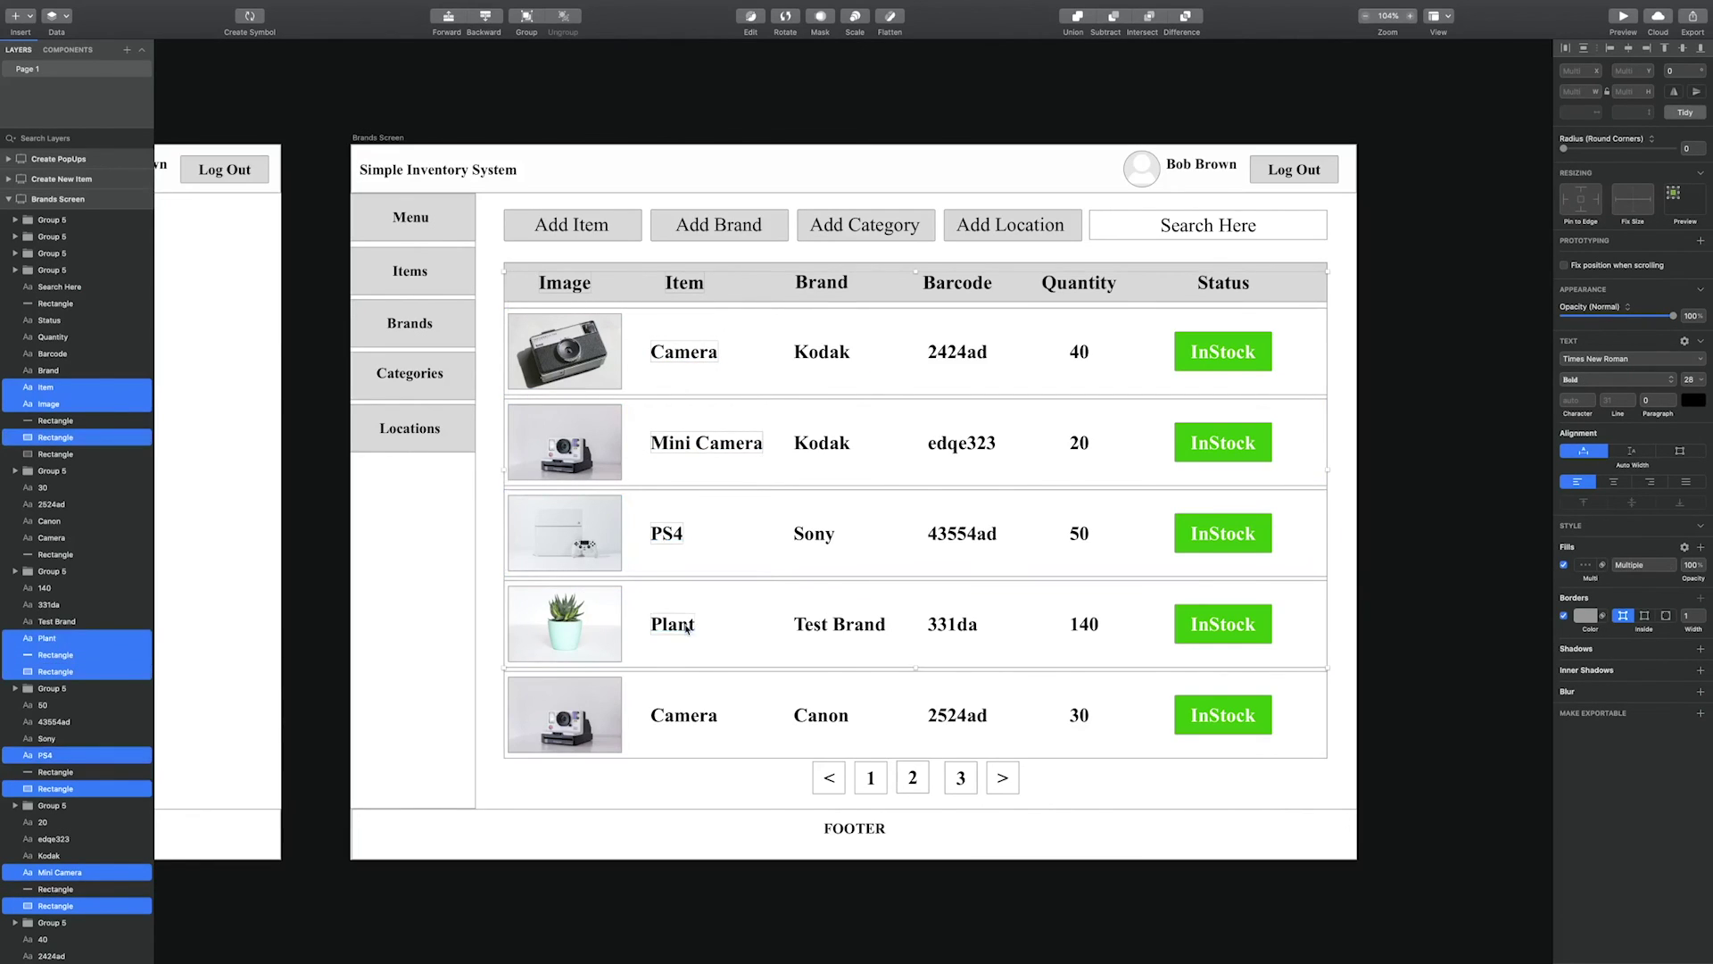
pyautogui.keyDown('shift'); pyautogui.click(612, 652); pyautogui.keyUp('shift')
pyautogui.keyDown('shift'); pyautogui.click(683, 714); pyautogui.keyUp('shift')
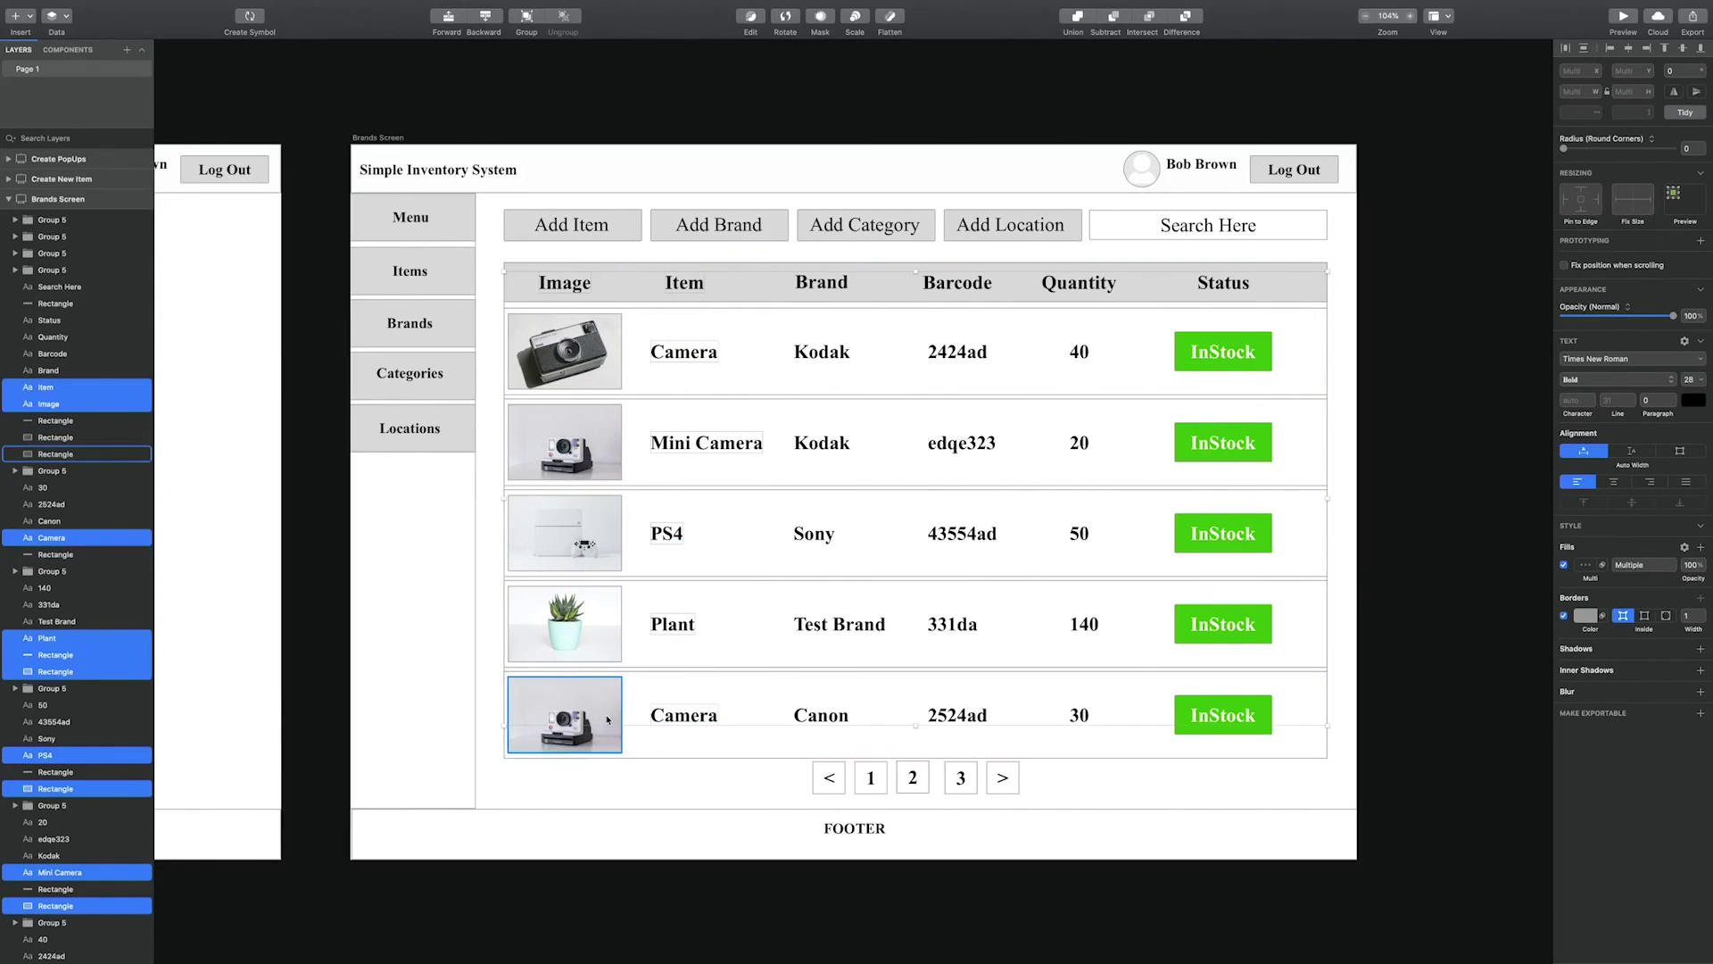
pyautogui.press('Delete')
pyautogui.click(613, 635)
pyautogui.keyDown('shift'); pyautogui.click(600, 696); pyautogui.keyUp('shift')
pyautogui.press('Delete')
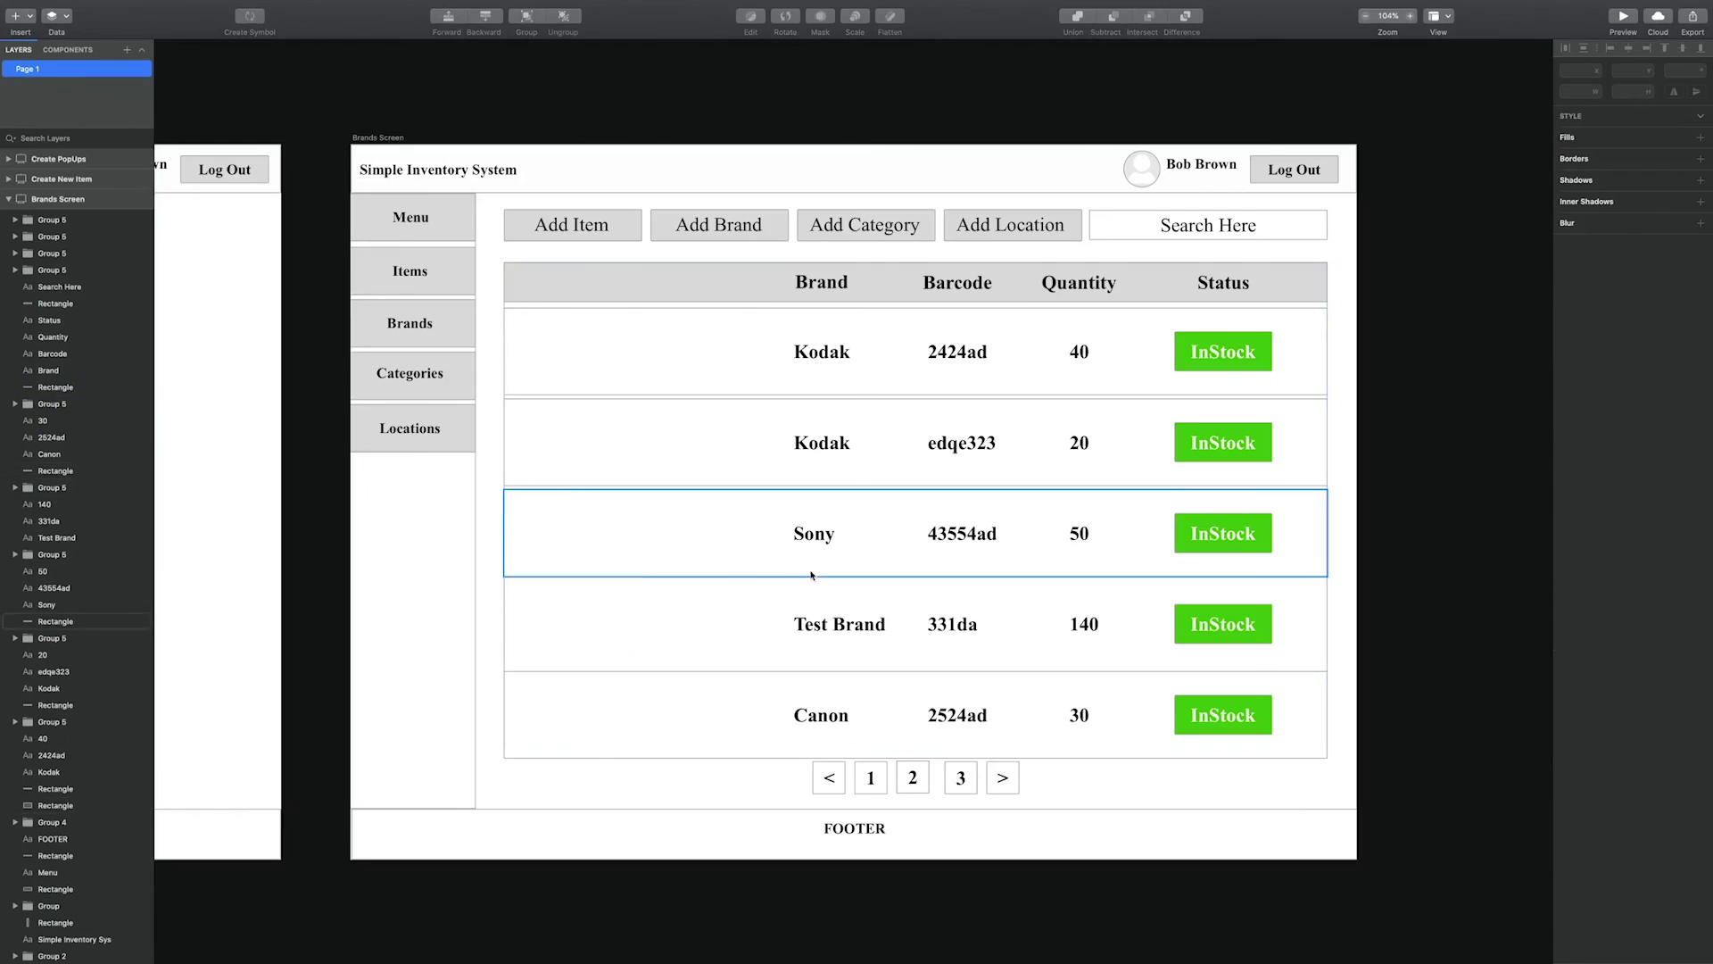
# Delete the Barcode, Quantity and Status columns, headings and all row entries, from the Brands Screen table.
pyautogui.click(959, 286)
pyautogui.keyDown('shift'); pyautogui.click(1058, 287); pyautogui.keyUp('shift')
pyautogui.keyDown('shift'); pyautogui.click(1215, 286); pyautogui.keyUp('shift')
pyautogui.keyDown('shift'); pyautogui.click(1215, 352); pyautogui.keyUp('shift')
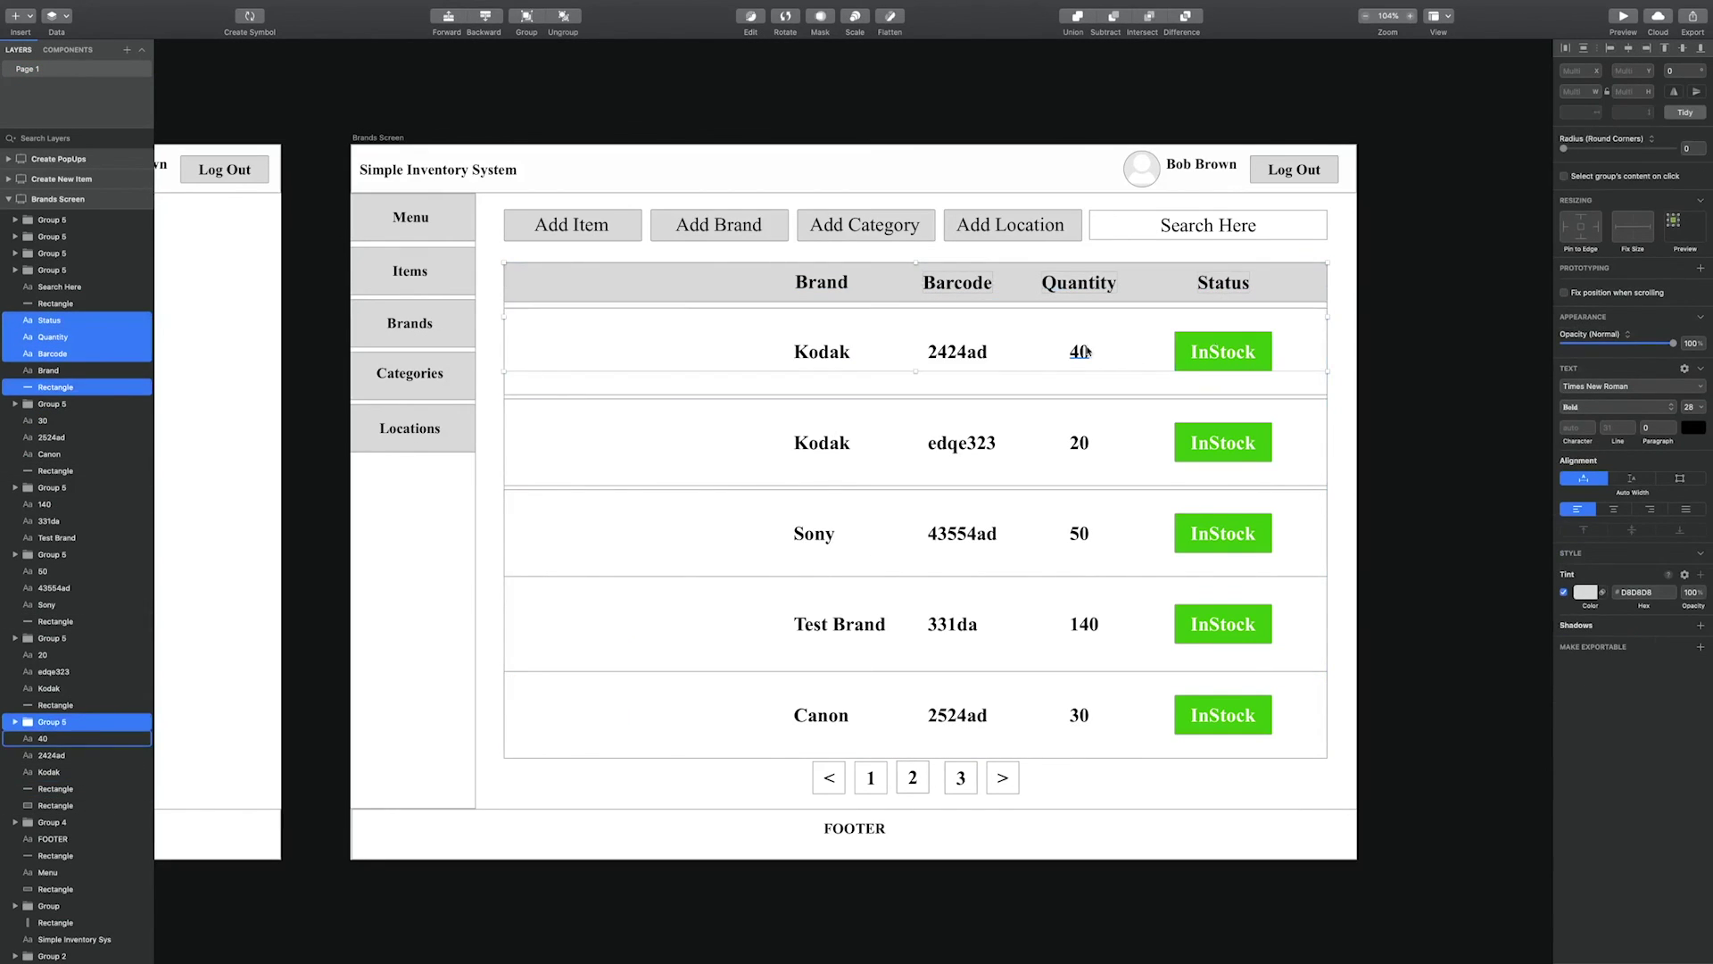
pyautogui.keyDown('shift'); pyautogui.click(1082, 353); pyautogui.keyUp('shift')
pyautogui.keyDown('shift'); pyautogui.click(962, 353); pyautogui.keyUp('shift')
pyautogui.keyDown('shift'); pyautogui.click(951, 443); pyautogui.keyUp('shift')
pyautogui.keyDown('shift'); pyautogui.click(1077, 444); pyautogui.keyUp('shift')
pyautogui.keyDown('shift'); pyautogui.click(1228, 449); pyautogui.keyUp('shift')
pyautogui.keyDown('shift'); pyautogui.click(962, 533); pyautogui.keyUp('shift')
pyautogui.keyDown('shift'); pyautogui.click(1079, 534); pyautogui.keyUp('shift')
pyautogui.keyDown('shift'); pyautogui.click(952, 623); pyautogui.keyUp('shift')
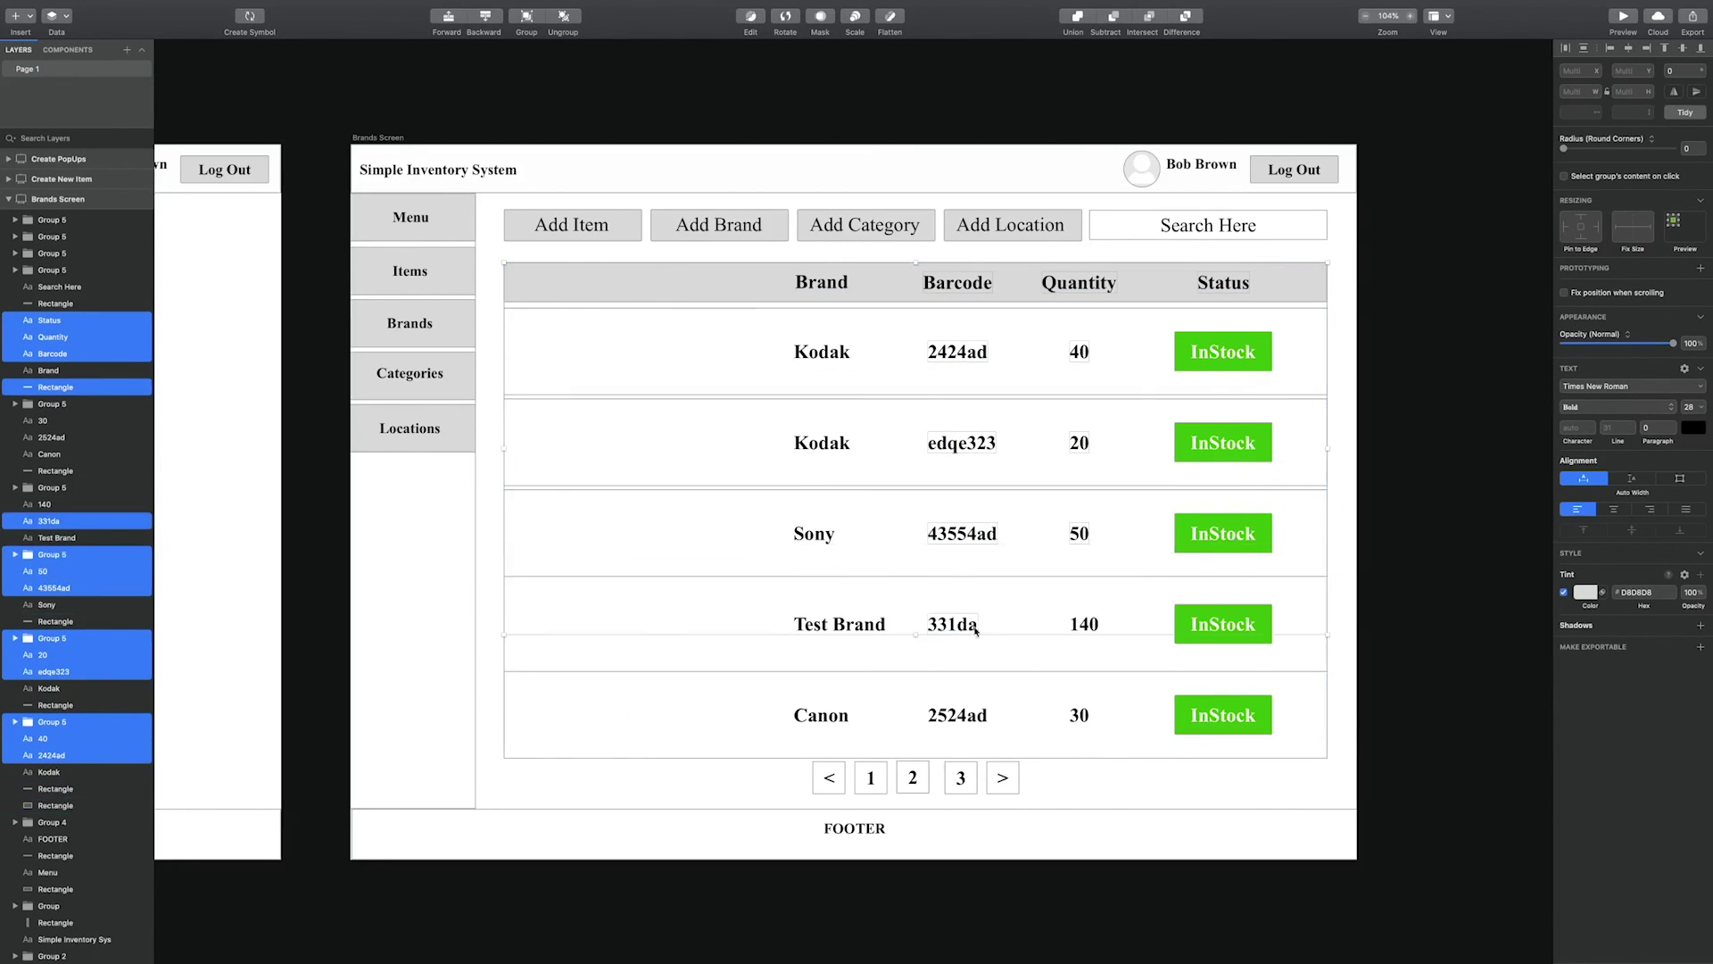
pyautogui.keyDown('shift'); pyautogui.click(1084, 624); pyautogui.keyUp('shift')
pyautogui.keyDown('shift'); pyautogui.click(957, 715); pyautogui.keyUp('shift')
pyautogui.keyDown('shift'); pyautogui.click(1079, 714); pyautogui.keyUp('shift')
pyautogui.press('Delete')
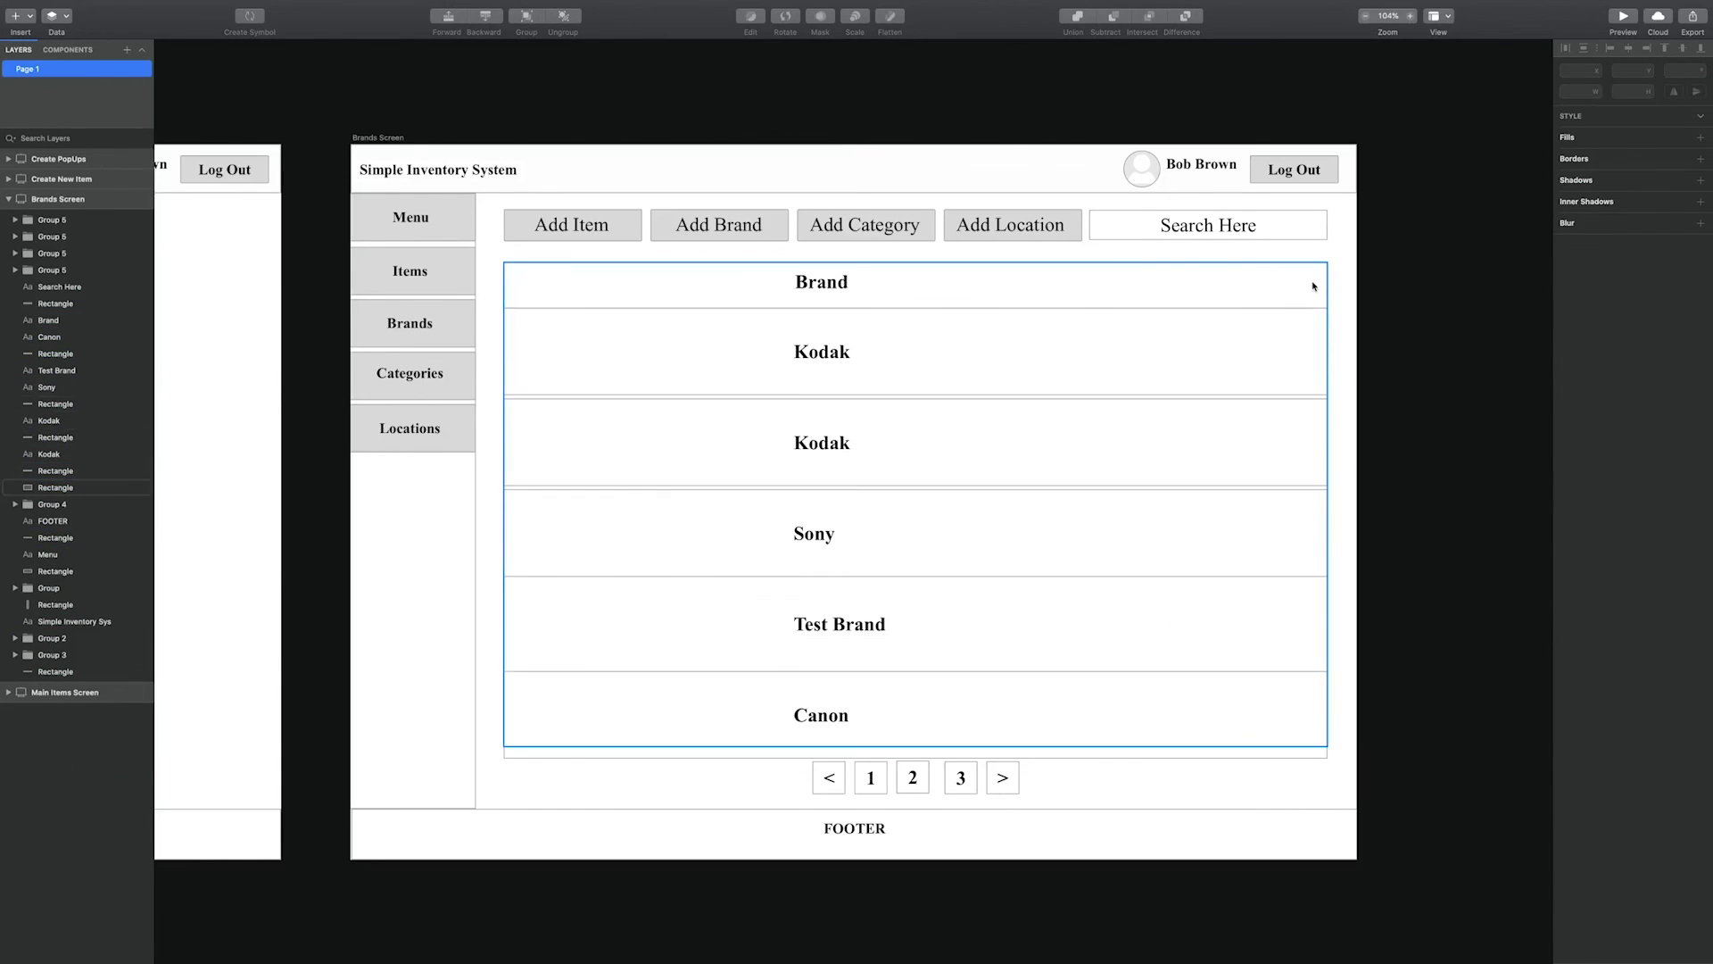
pyautogui.click(1231, 313)
pyautogui.keyDown('shift'); pyautogui.click(1094, 484); pyautogui.keyUp('shift')
pyautogui.keyDown('shift'); pyautogui.click(1095, 485); pyautogui.keyUp('shift')
pyautogui.keyDown('shift'); pyautogui.click(1020, 578); pyautogui.keyUp('shift')
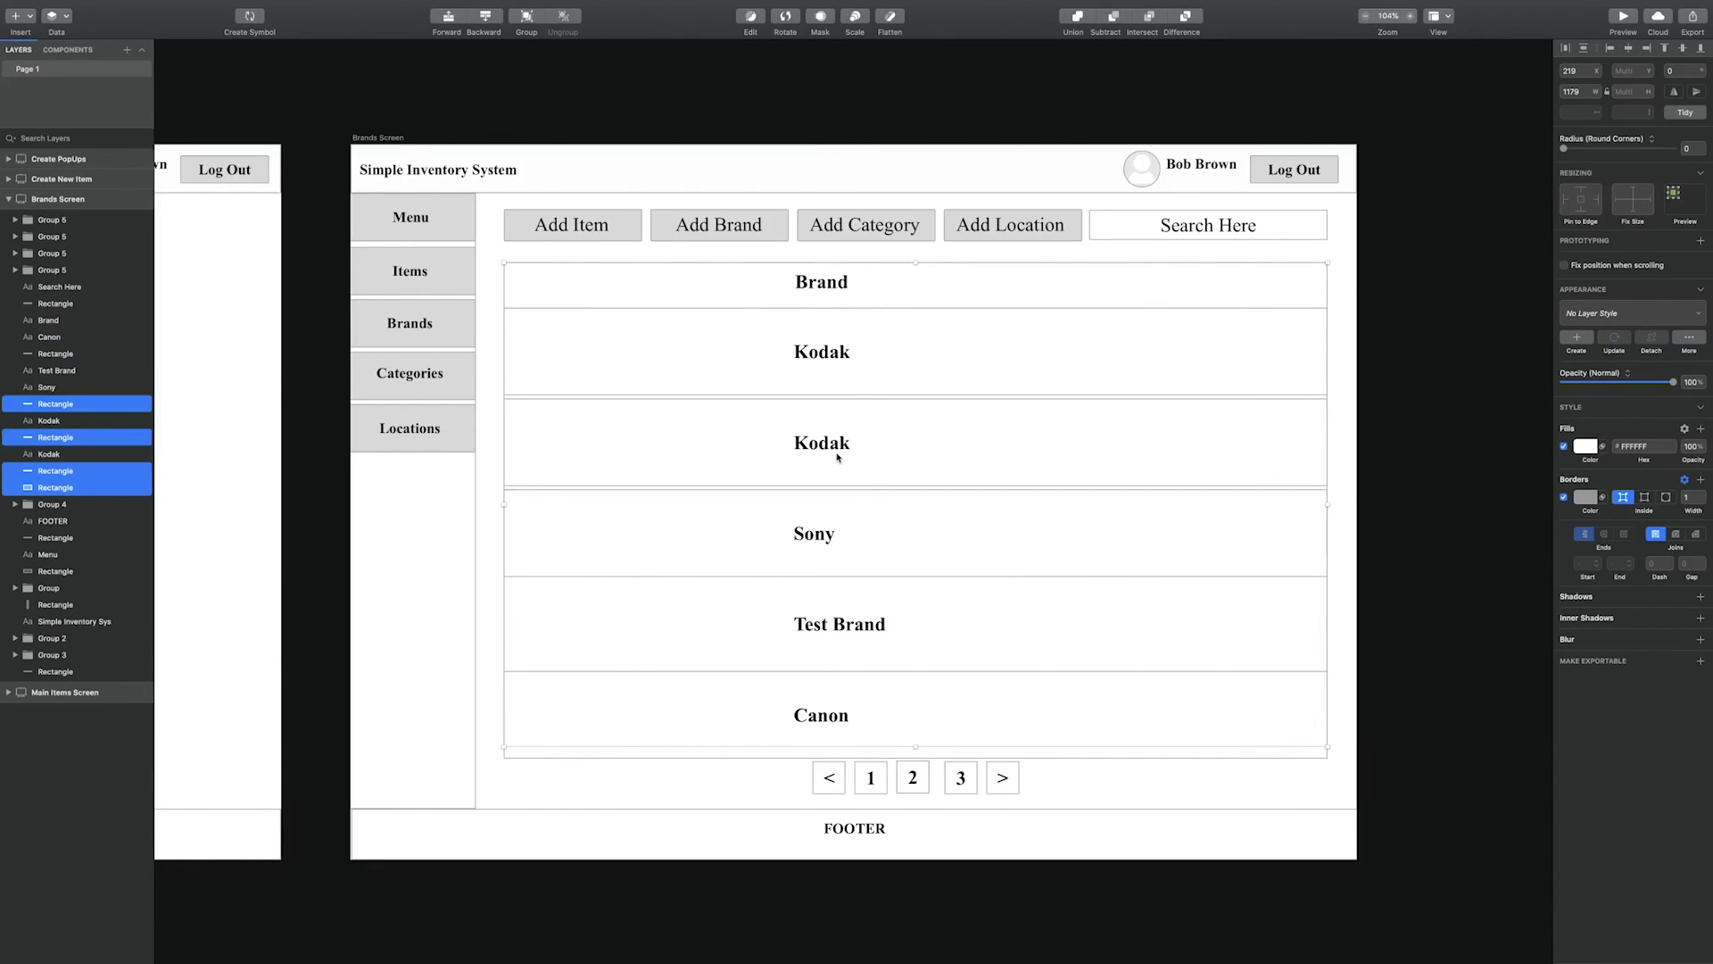
pyautogui.click(495, 299)
pyautogui.click(587, 276)
pyautogui.click(808, 284)
pyautogui.keyDown('shift'); pyautogui.click(759, 328); pyautogui.keyUp('shift')
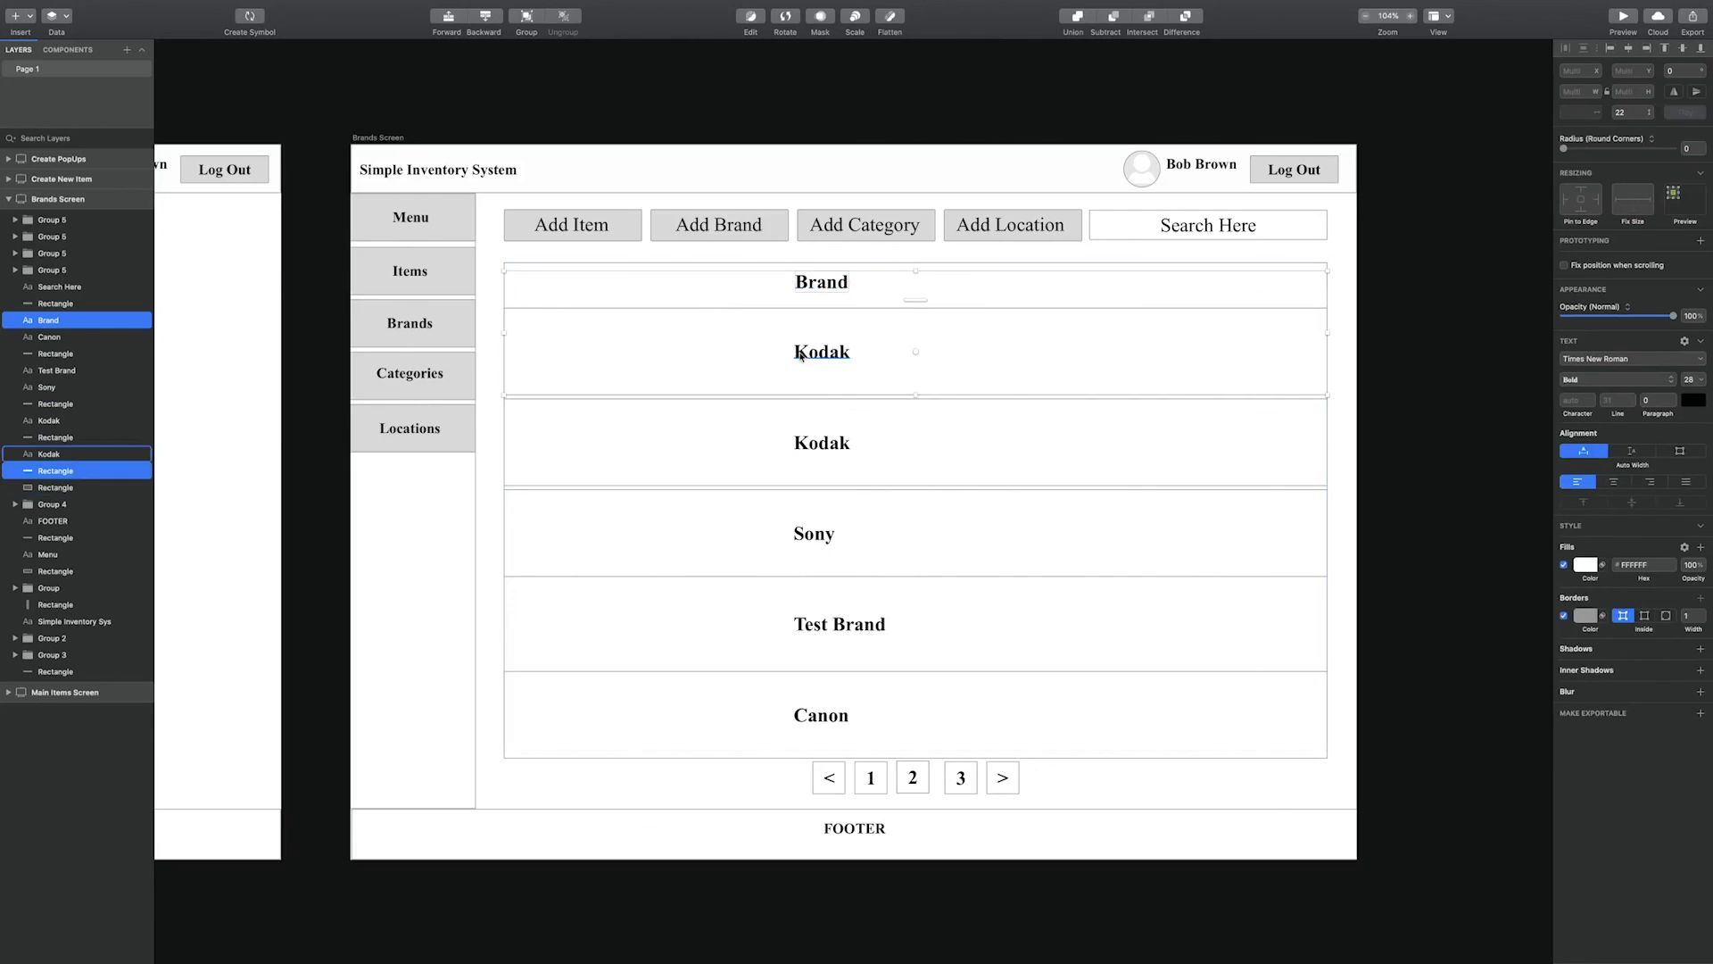
pyautogui.keyDown('shift'); pyautogui.click(803, 355); pyautogui.keyUp('shift')
pyautogui.keyDown('shift'); pyautogui.click(802, 445); pyautogui.keyUp('shift')
pyautogui.keyDown('shift'); pyautogui.click(803, 535); pyautogui.keyUp('shift')
pyautogui.keyDown('shift'); pyautogui.click(805, 626); pyautogui.keyUp('shift')
pyautogui.keyDown('shift'); pyautogui.click(803, 717); pyautogui.keyUp('shift')
pyautogui.keyDown('shift'); pyautogui.click(774, 700); pyautogui.keyUp('shift')
pyautogui.keyDown('shift'); pyautogui.click(738, 567); pyautogui.keyUp('shift')
# Narrow the whole Brands Screen table with its rows and texts to about 309 px wide, keeping its left edge in place.
pyautogui.moveTo(490, 260); pyautogui.dragTo(1328, 752)
pyautogui.moveTo(1328, 511); pyautogui.dragTo(719, 521)
pyautogui.click(759, 398)
# Widen the text boxes of the Brand heading and all brand names so each fits on one line.
pyautogui.click(588, 294)
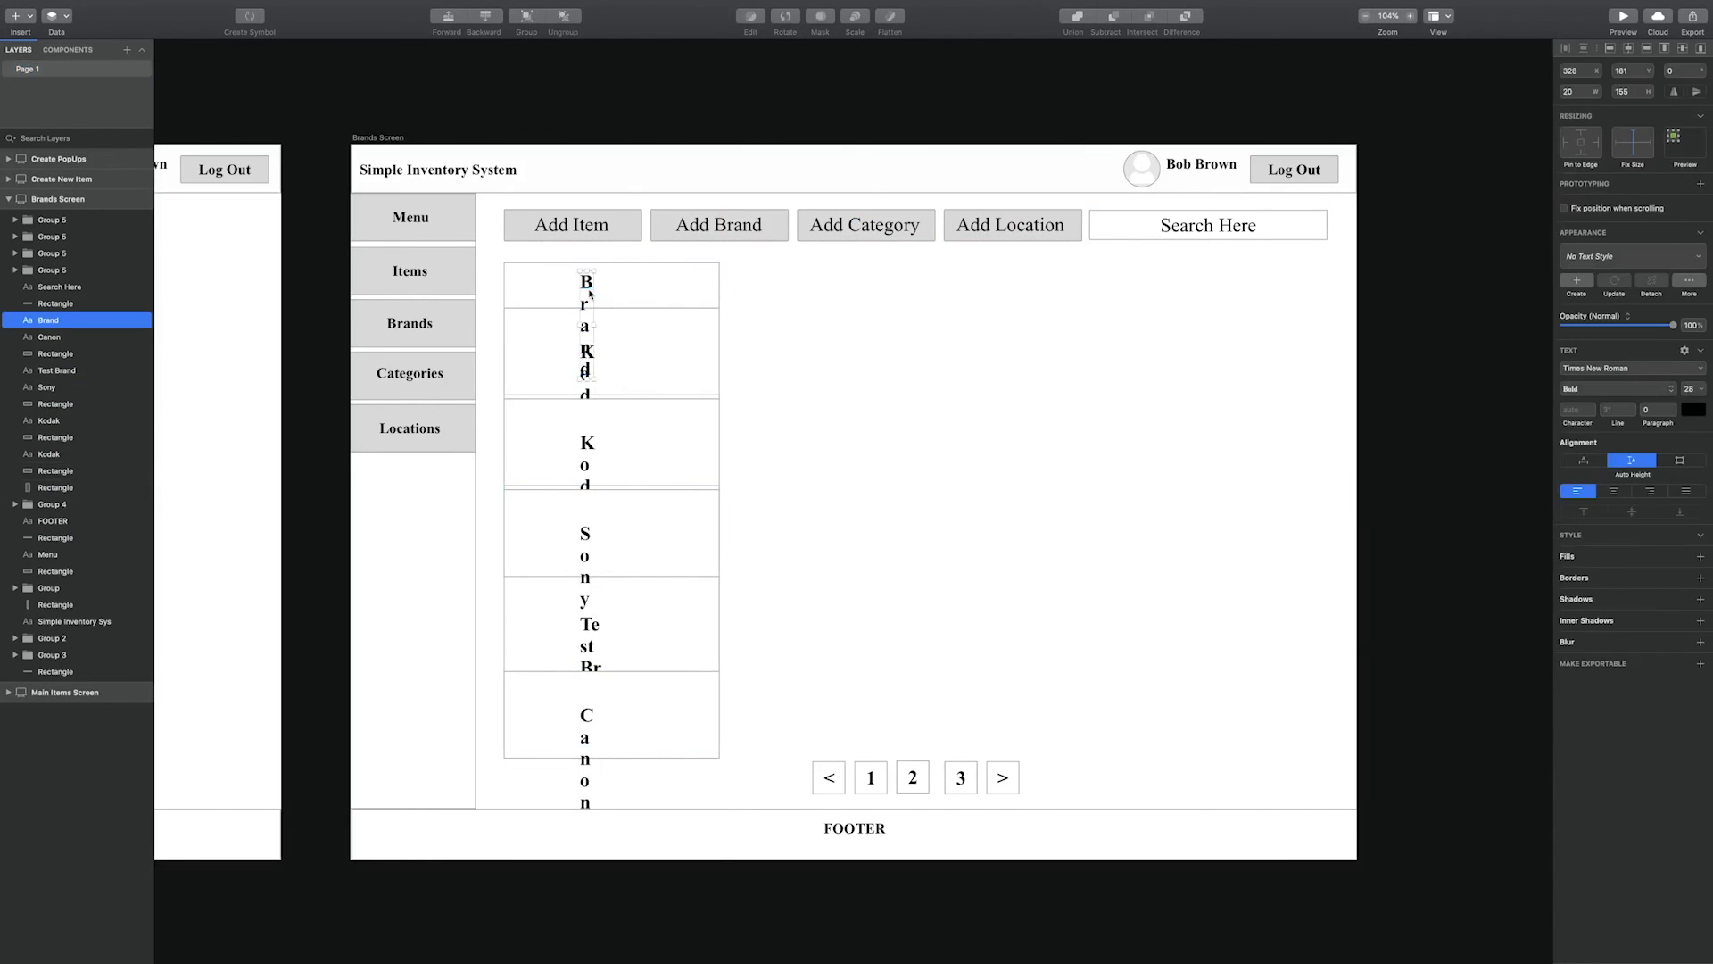
pyautogui.keyDown('shift'); pyautogui.click(587, 357); pyautogui.keyUp('shift')
pyautogui.keyDown('shift'); pyautogui.click(589, 450); pyautogui.keyUp('shift')
pyautogui.keyDown('shift'); pyautogui.click(586, 548); pyautogui.keyUp('shift')
pyautogui.keyDown('shift'); pyautogui.click(589, 629); pyautogui.keyUp('shift')
pyautogui.keyDown('shift'); pyautogui.click(589, 714); pyautogui.keyUp('shift')
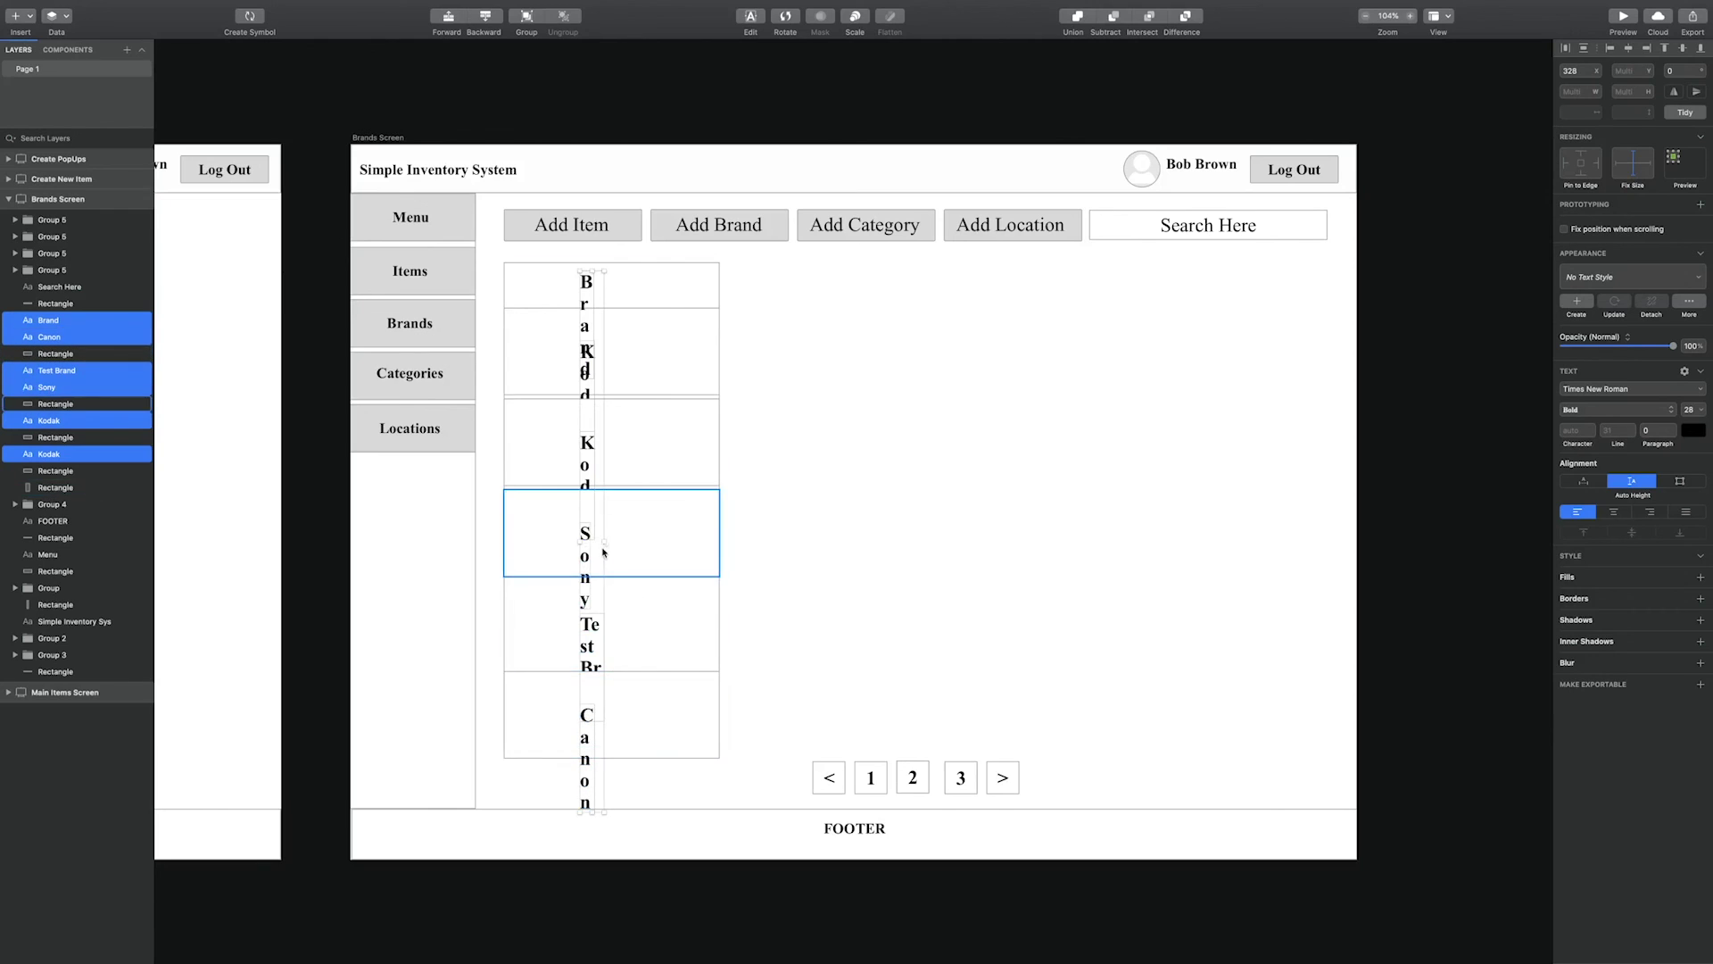
pyautogui.moveTo(604, 542); pyautogui.dragTo(784, 542)
pyautogui.click(822, 547)
# Try to fill the brand table's background rectangle with light grey #D2D2D2.
pyautogui.click(700, 598)
pyautogui.click(1585, 425)
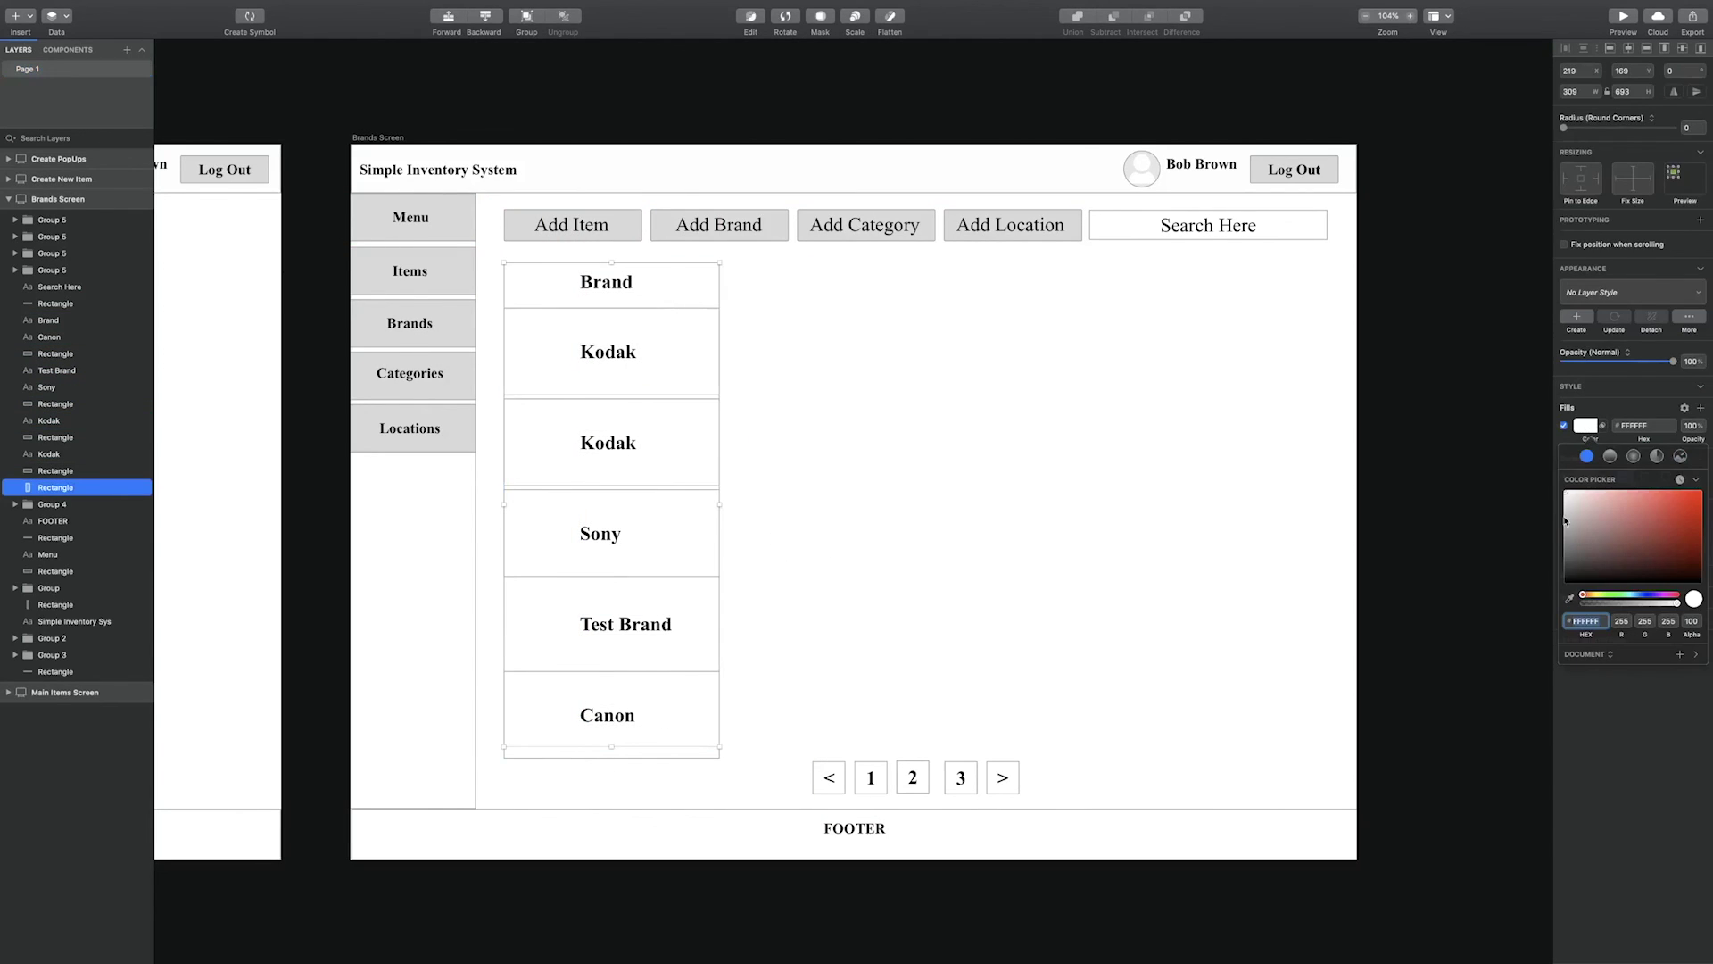
pyautogui.moveTo(1563, 496); pyautogui.dragTo(1560, 502)
pyautogui.click(696, 603)
pyautogui.press('Return')
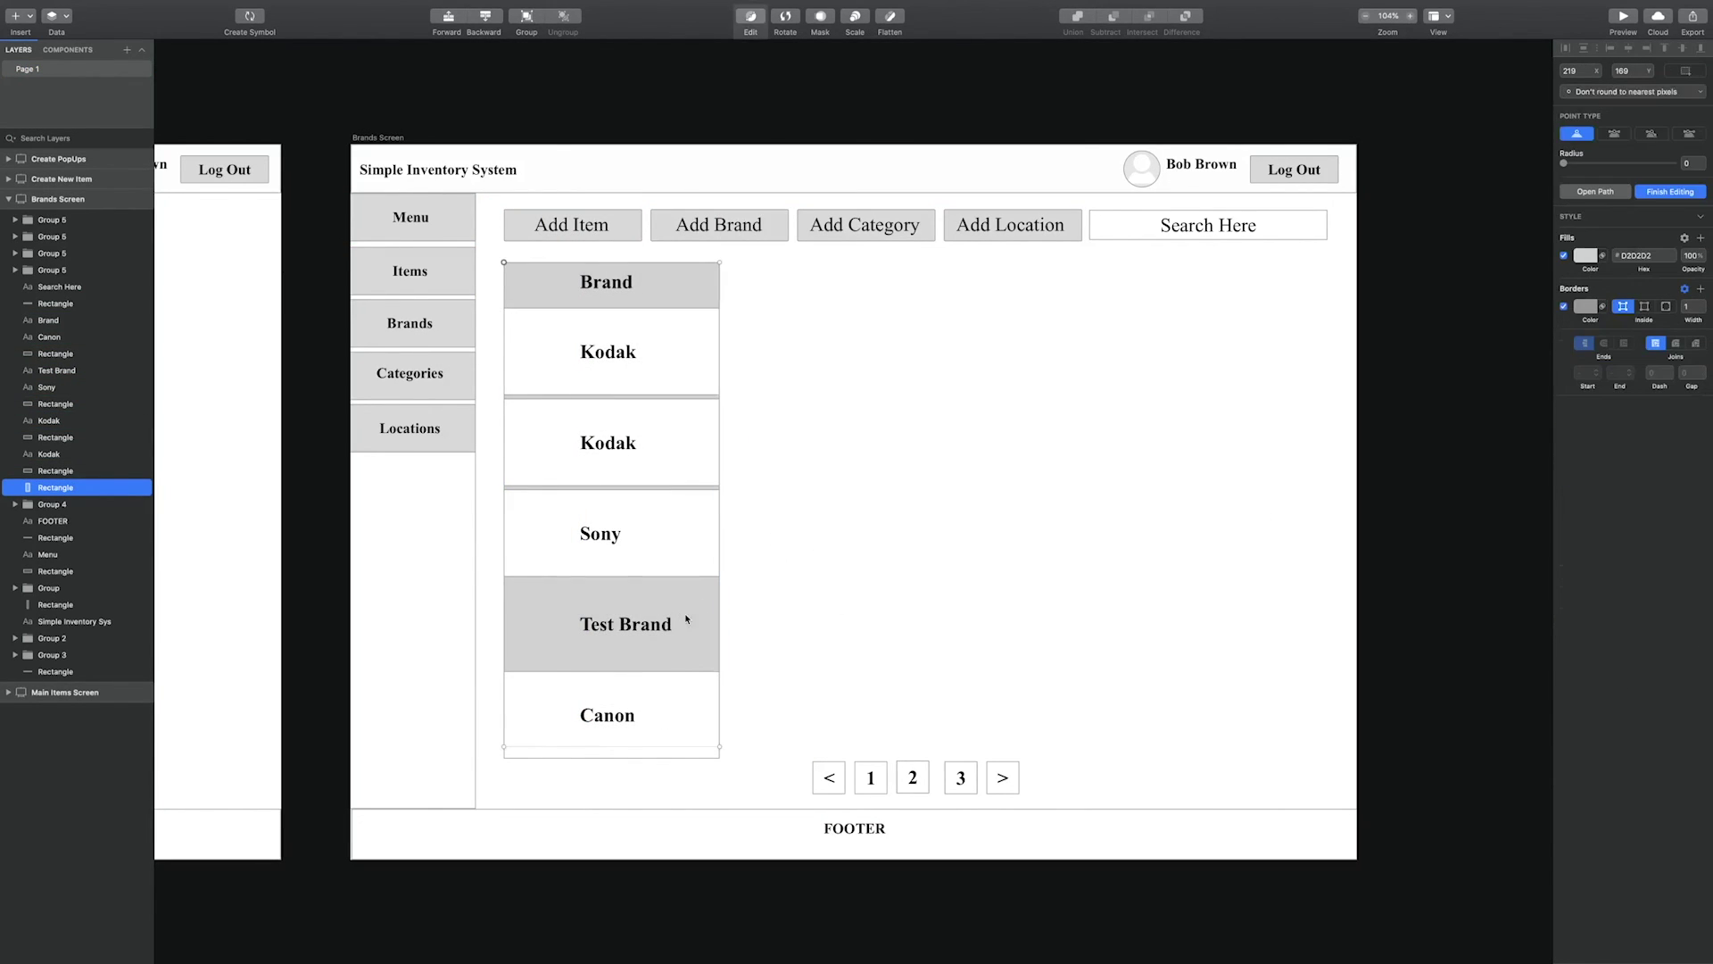
pyautogui.doubleClick(747, 538)
pyautogui.doubleClick(596, 600)
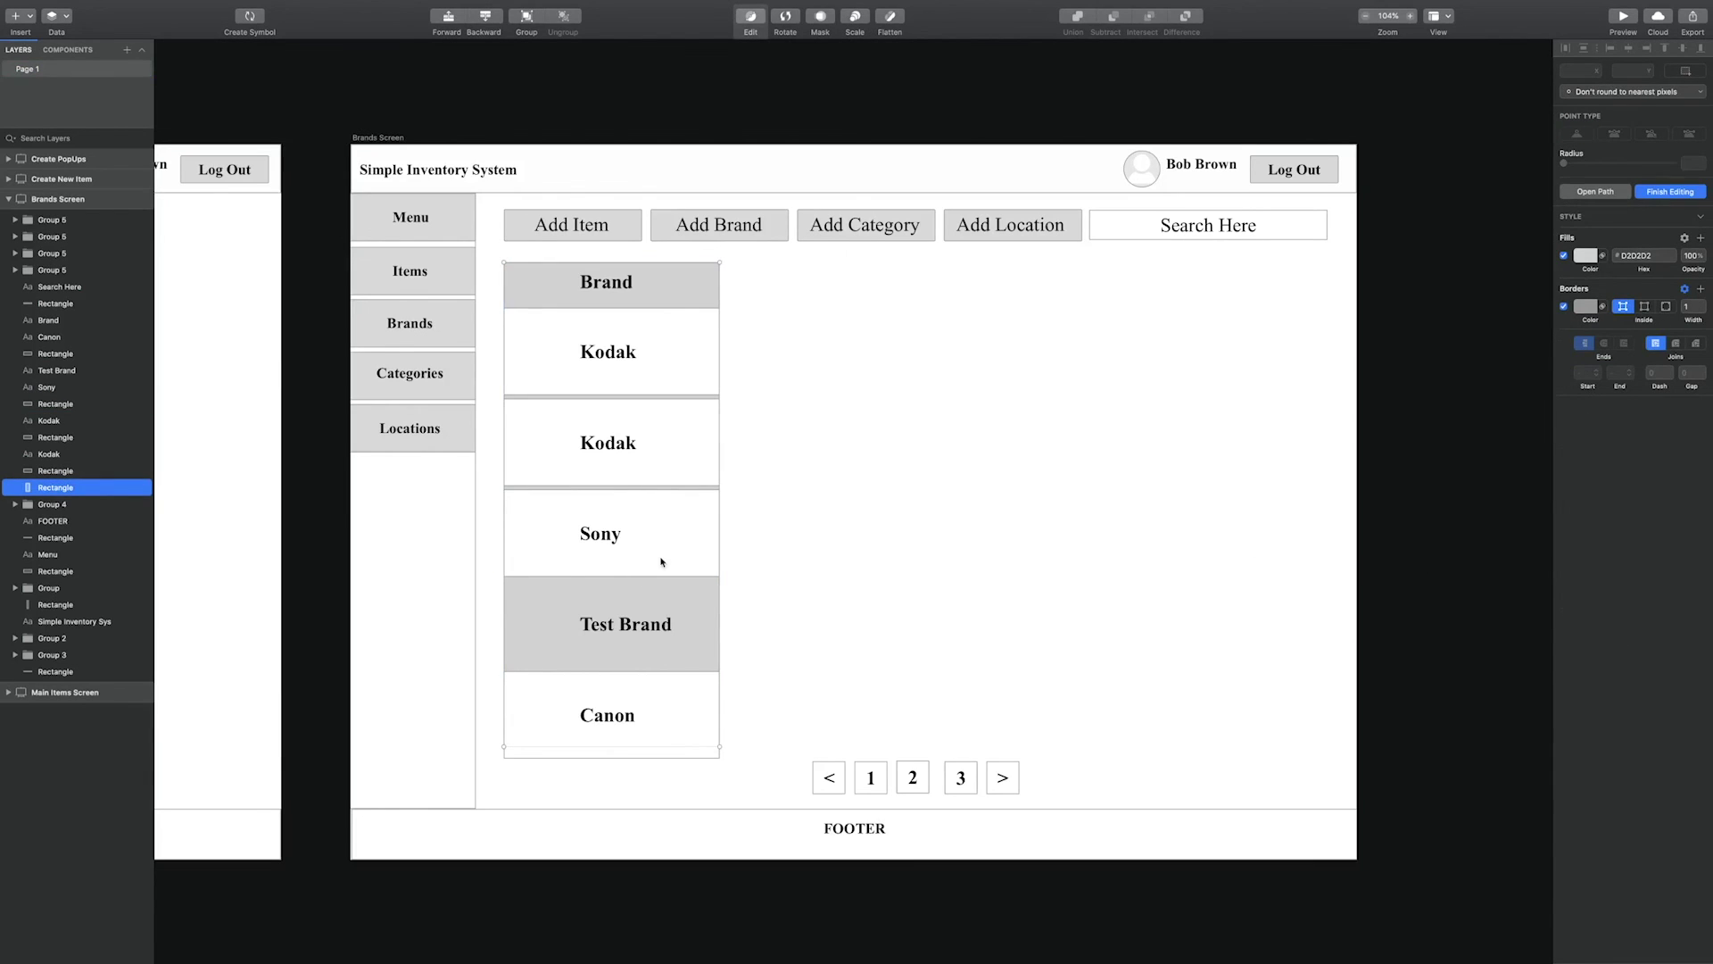
pyautogui.press('super+z')
pyautogui.press('Escape')
# Try again to give the brand table's background rectangle a grey fill.
pyautogui.click(649, 306)
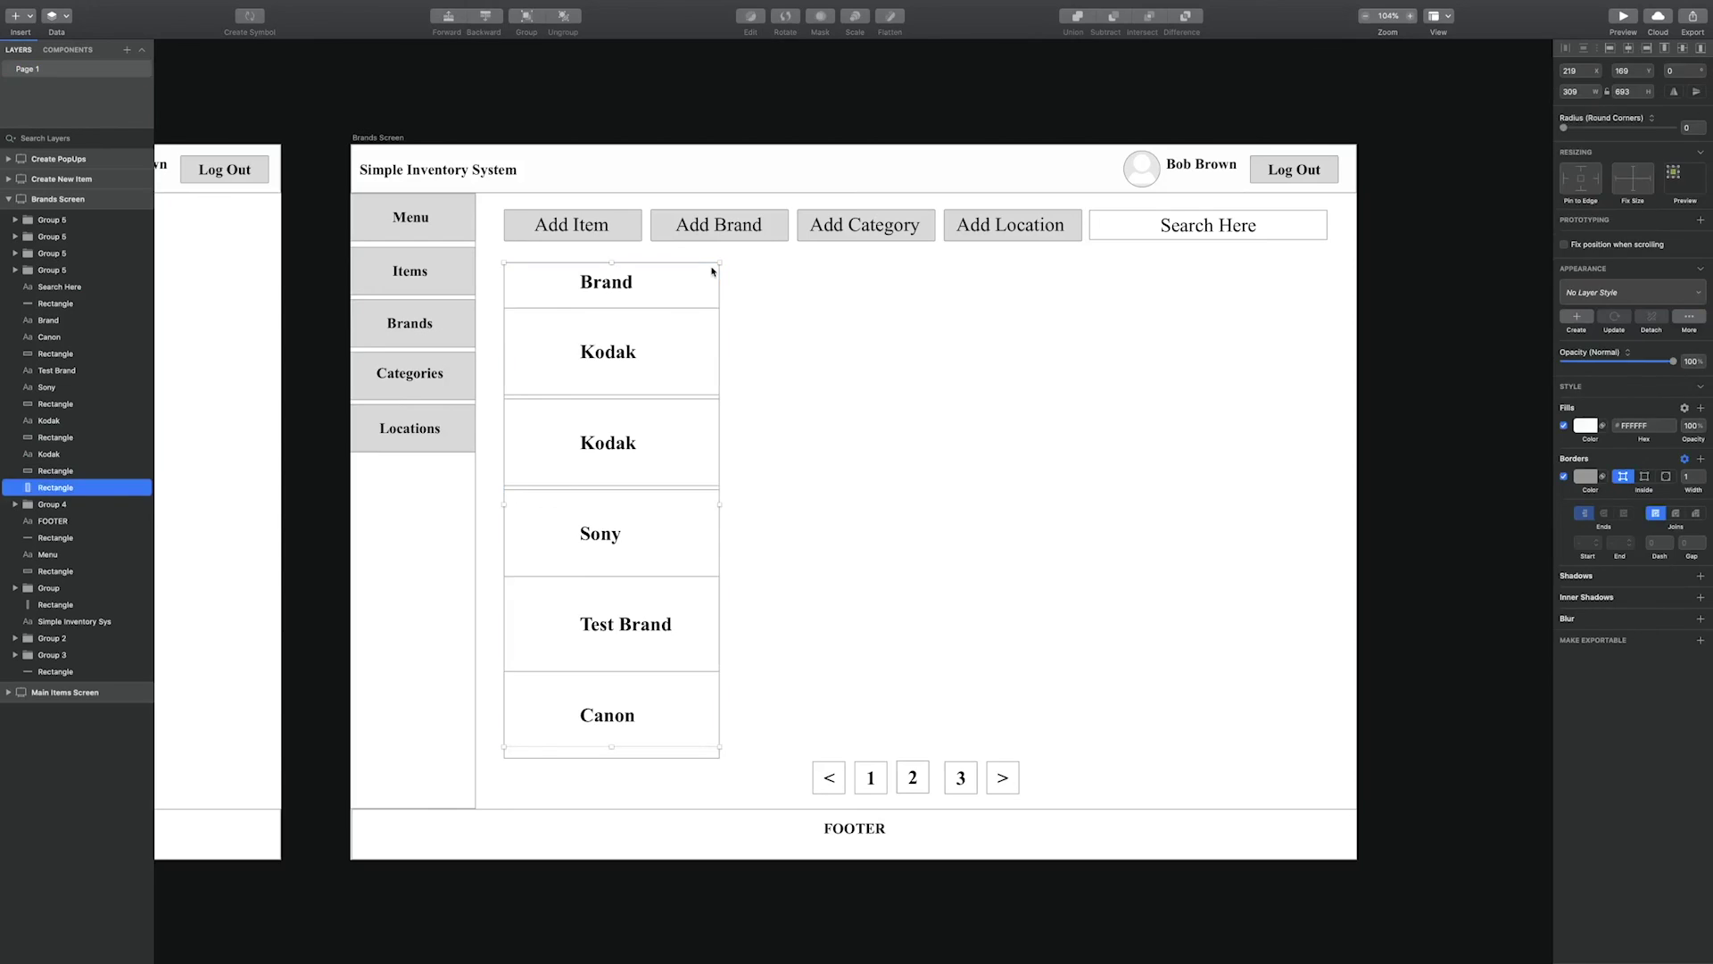
pyautogui.click(625, 288)
pyautogui.click(687, 294)
pyautogui.click(822, 337)
pyautogui.click(696, 299)
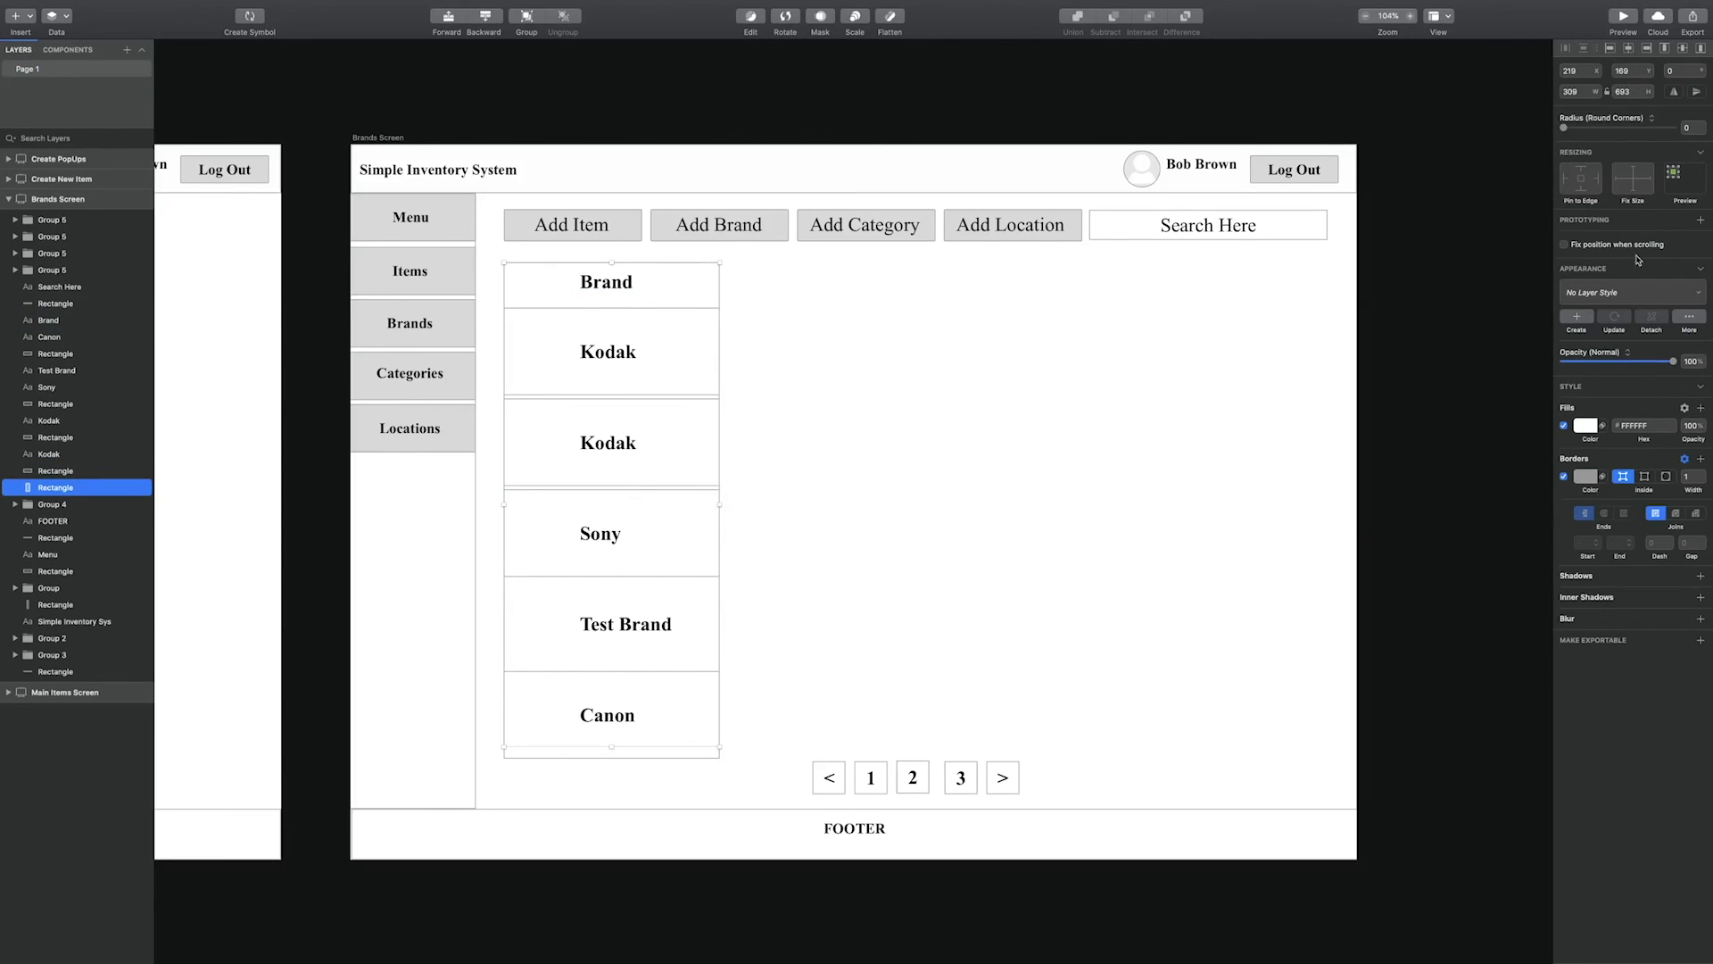
pyautogui.click(1585, 425)
pyautogui.moveTo(1566, 496); pyautogui.dragTo(1557, 470)
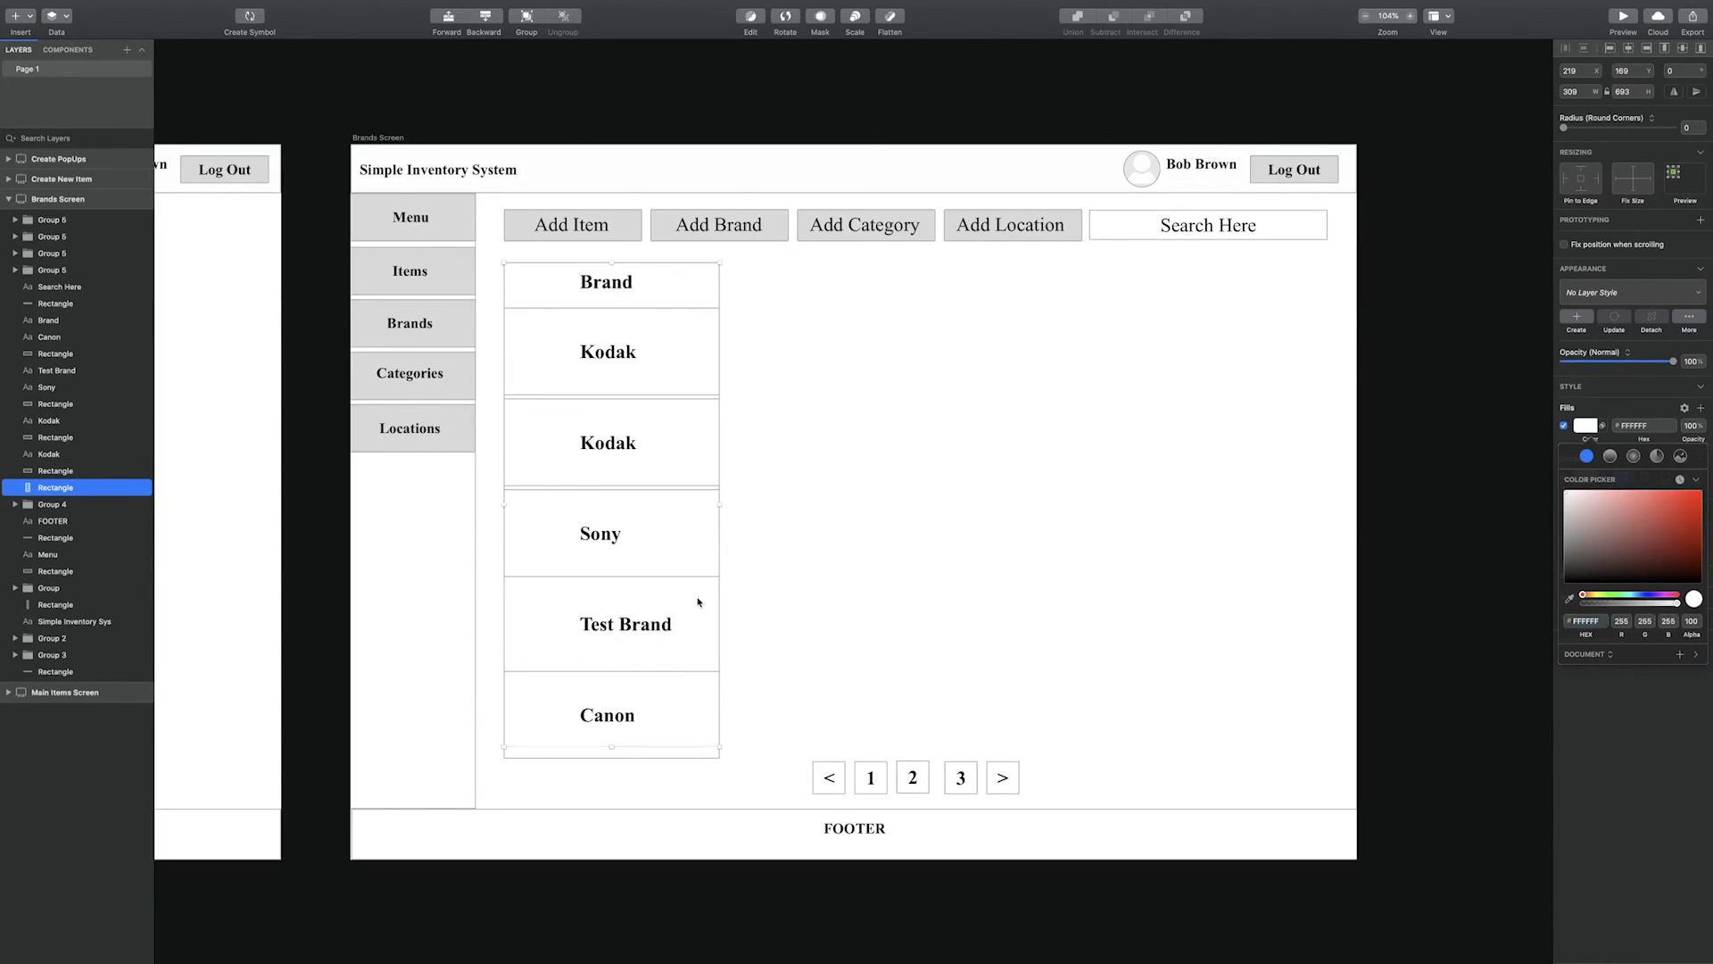
# Try to duplicate the Sony row's rectangle and shift the copy down towards the Test Brand entry.
pyautogui.click(709, 562)
pyautogui.press('super+d')
pyautogui.hotkey('shift', 'Down')
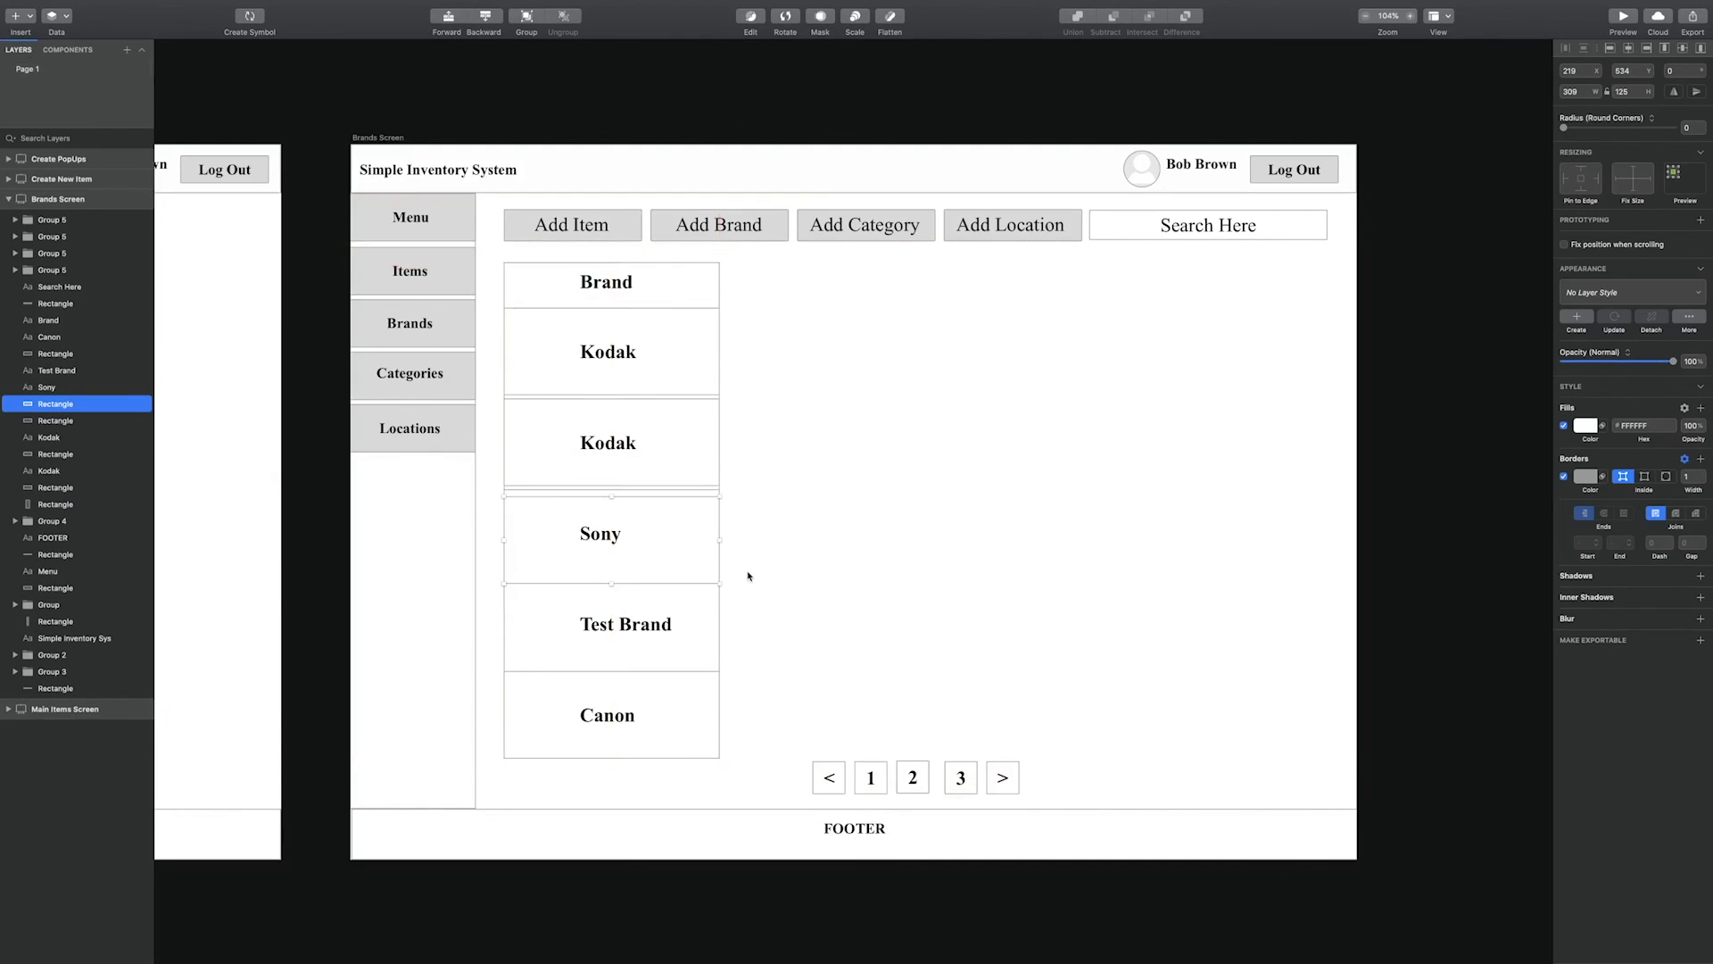
pyautogui.press('super+z')
pyautogui.press('super+z')
pyautogui.click(655, 623)
pyautogui.click(692, 576)
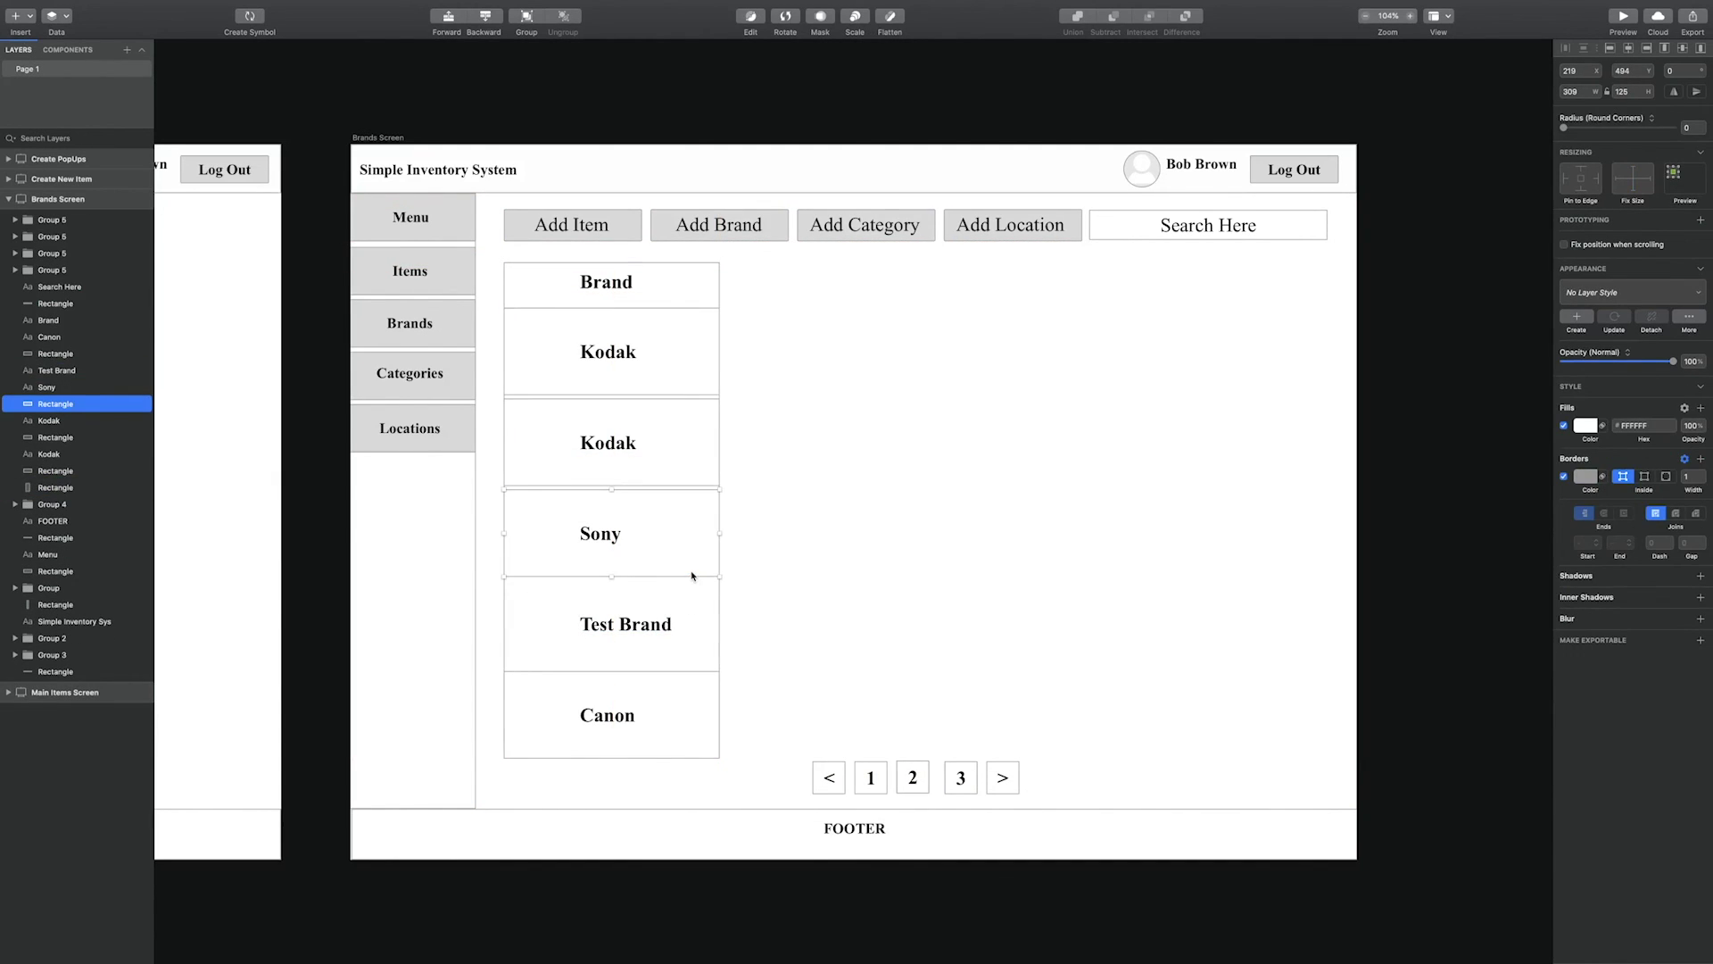
pyautogui.rightClick(692, 596)
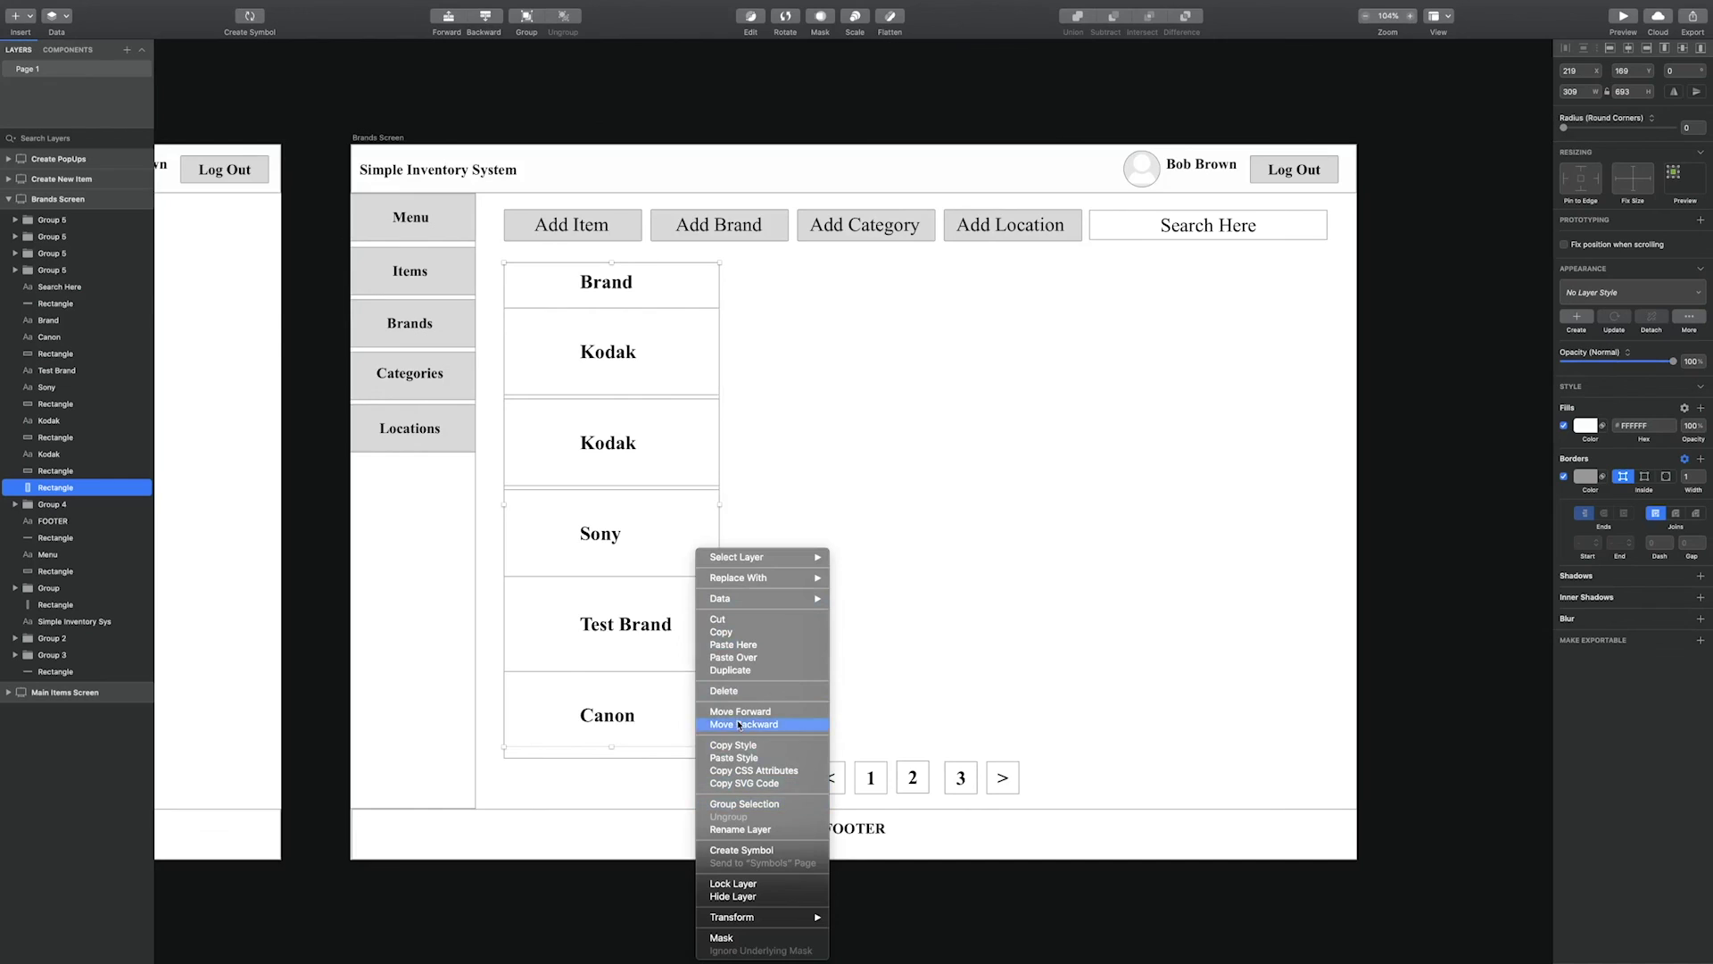
pyautogui.click(657, 600)
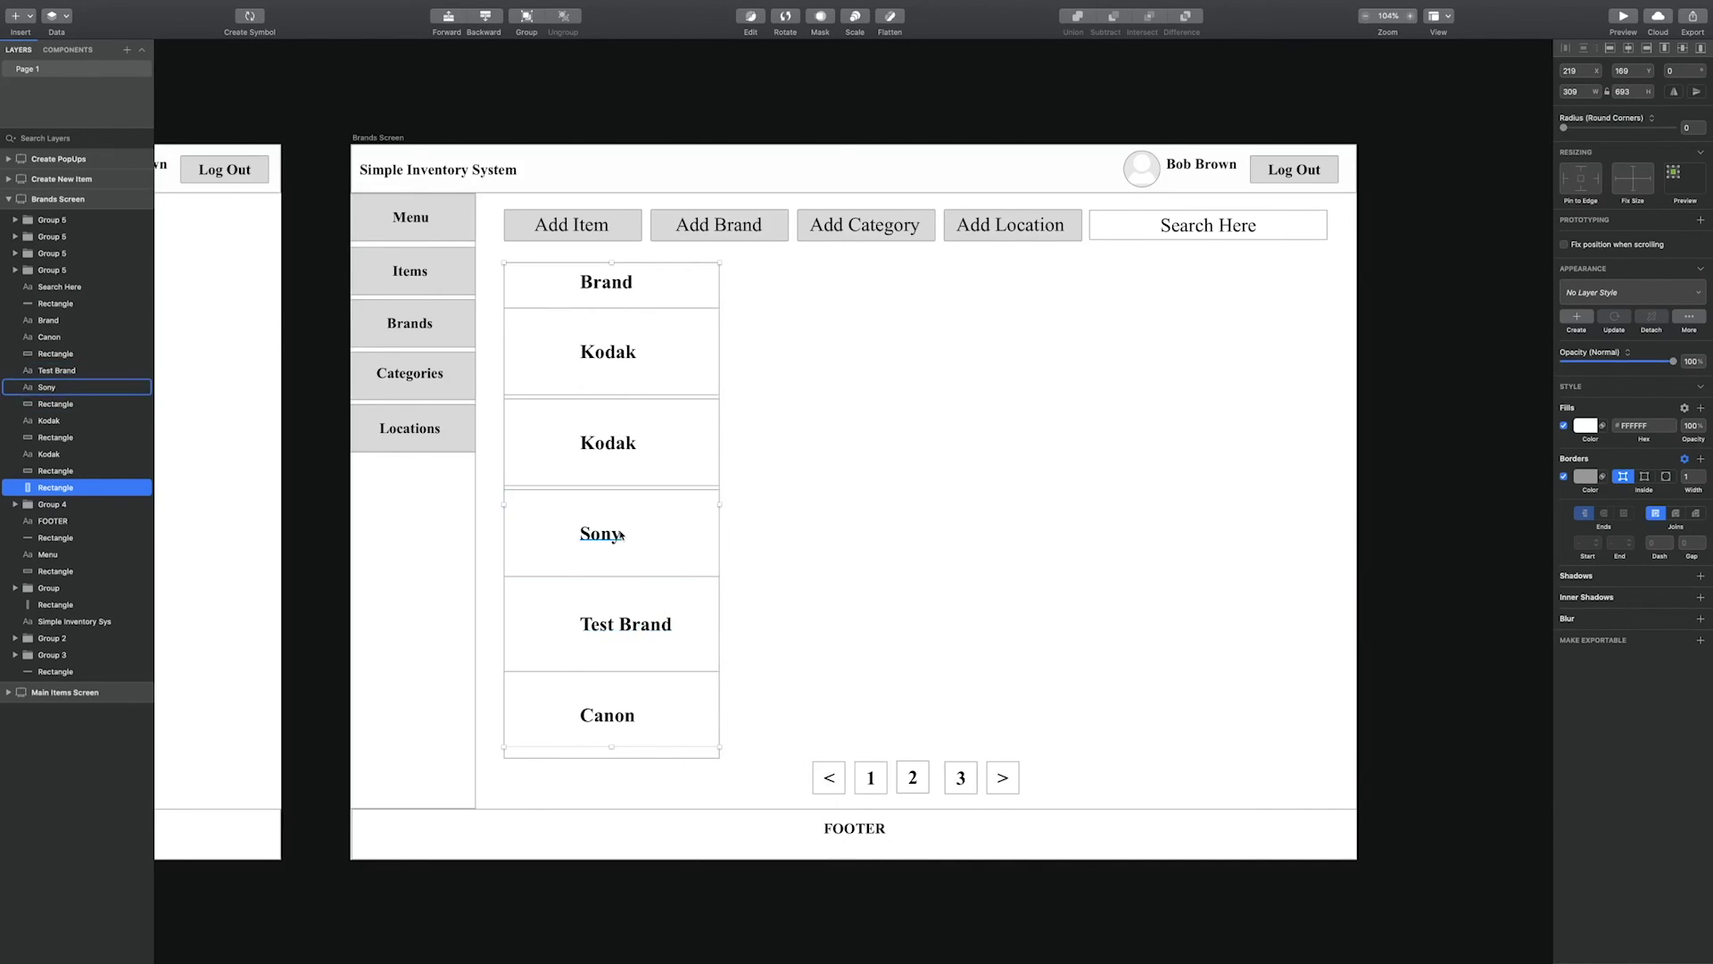
# Duplicate the Sony row's white rectangle and place the copy behind the Test Brand entry, matching the spacing of the other rows.
pyautogui.click(622, 564)
pyautogui.press('super+d')
pyautogui.hotkey('shift', 'Down')
pyautogui.hotkey('shift', 'Down')
pyautogui.hotkey('shift', 'Down')
pyautogui.hotkey('shift', 'Down')
pyautogui.moveTo(671, 591); pyautogui.dragTo(659, 664)
# Fill the brand table's background rectangle with a medium grey, leaving the row rectangles white.
pyautogui.click(671, 294)
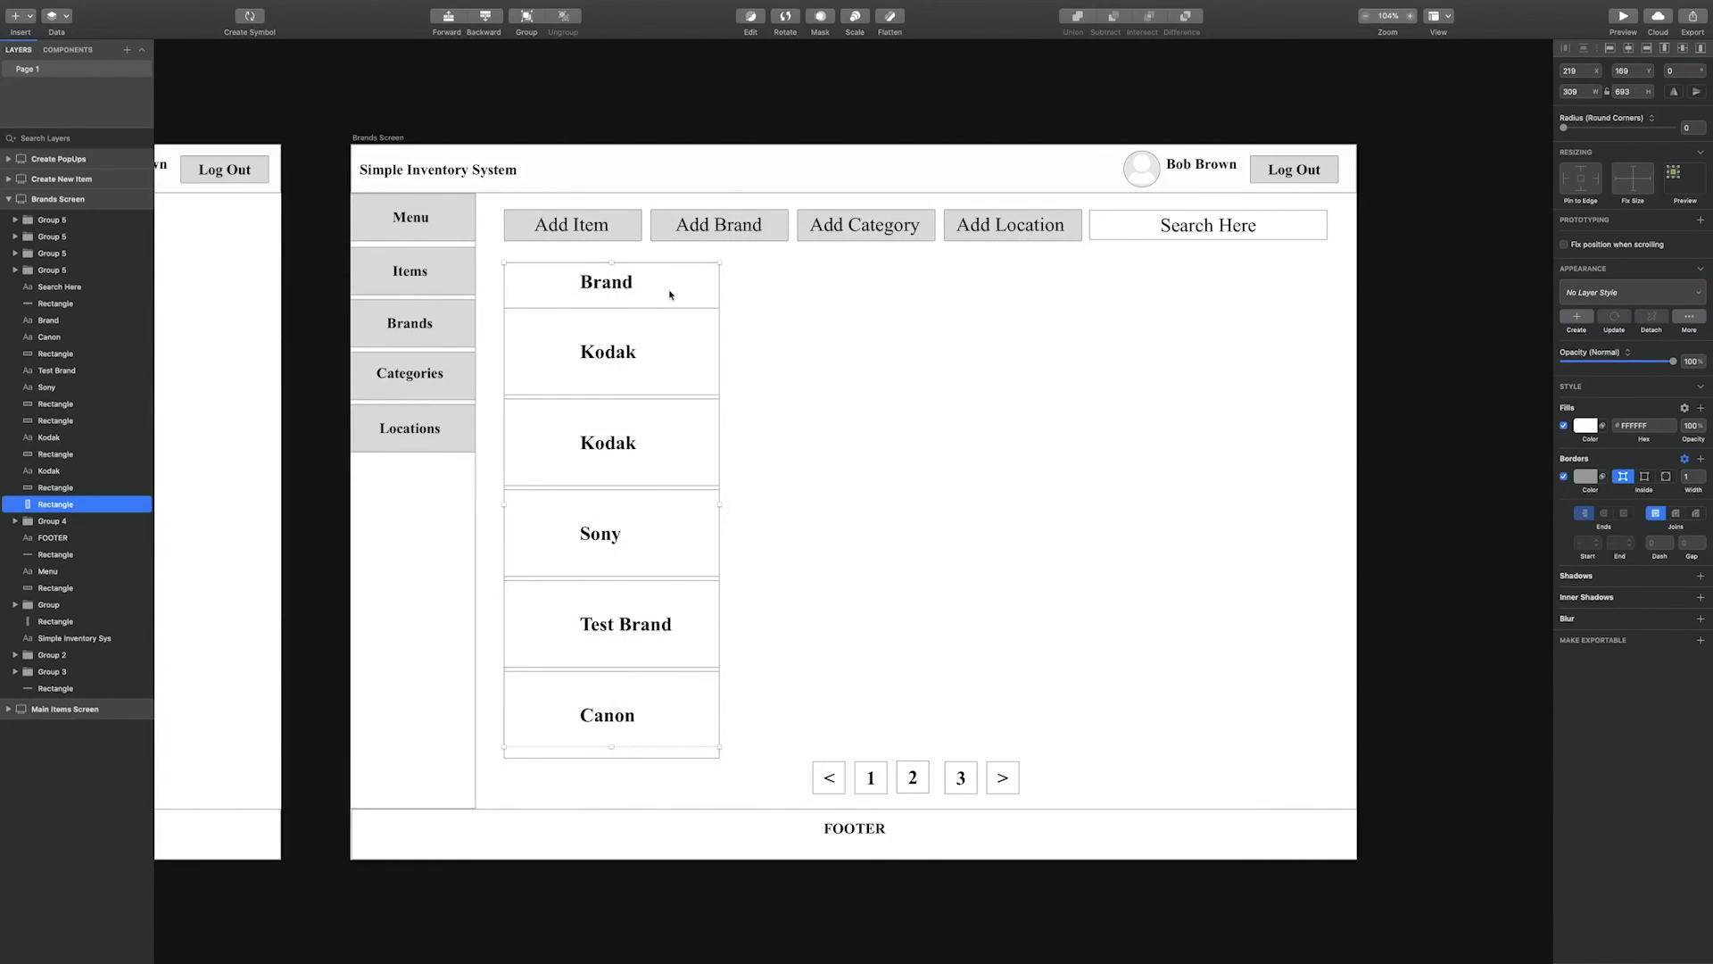
pyautogui.click(1584, 426)
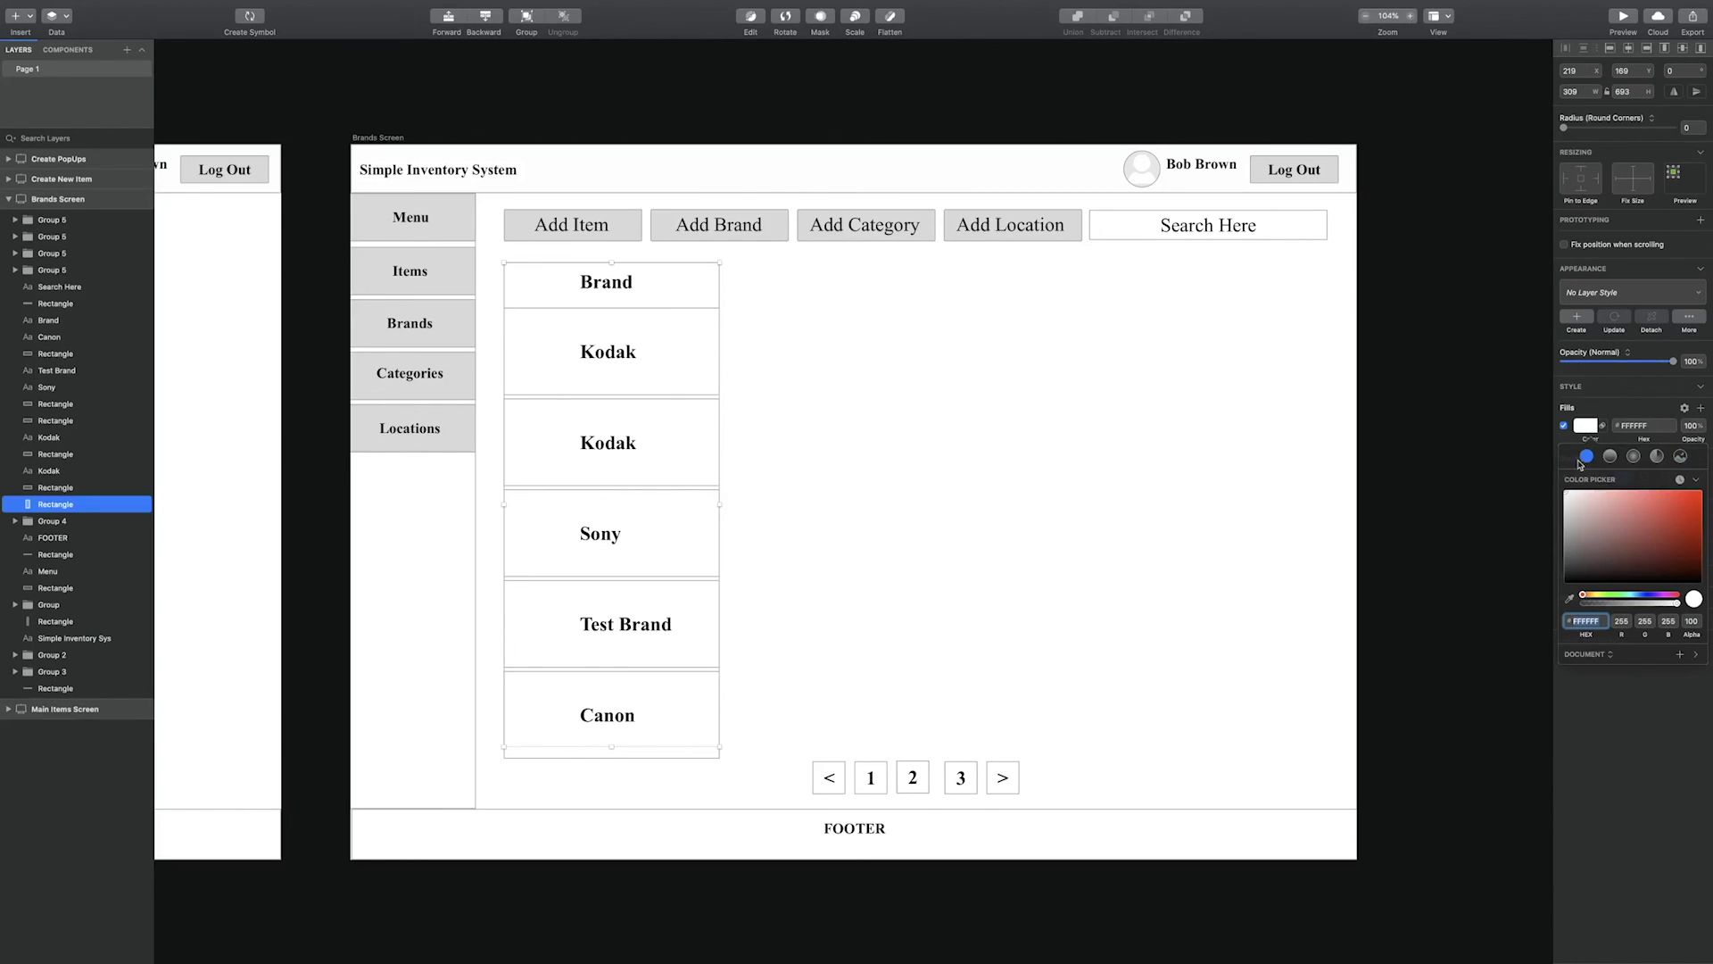
pyautogui.moveTo(1582, 496); pyautogui.dragTo(1561, 511)
pyautogui.click(1025, 463)
pyautogui.click(1026, 462)
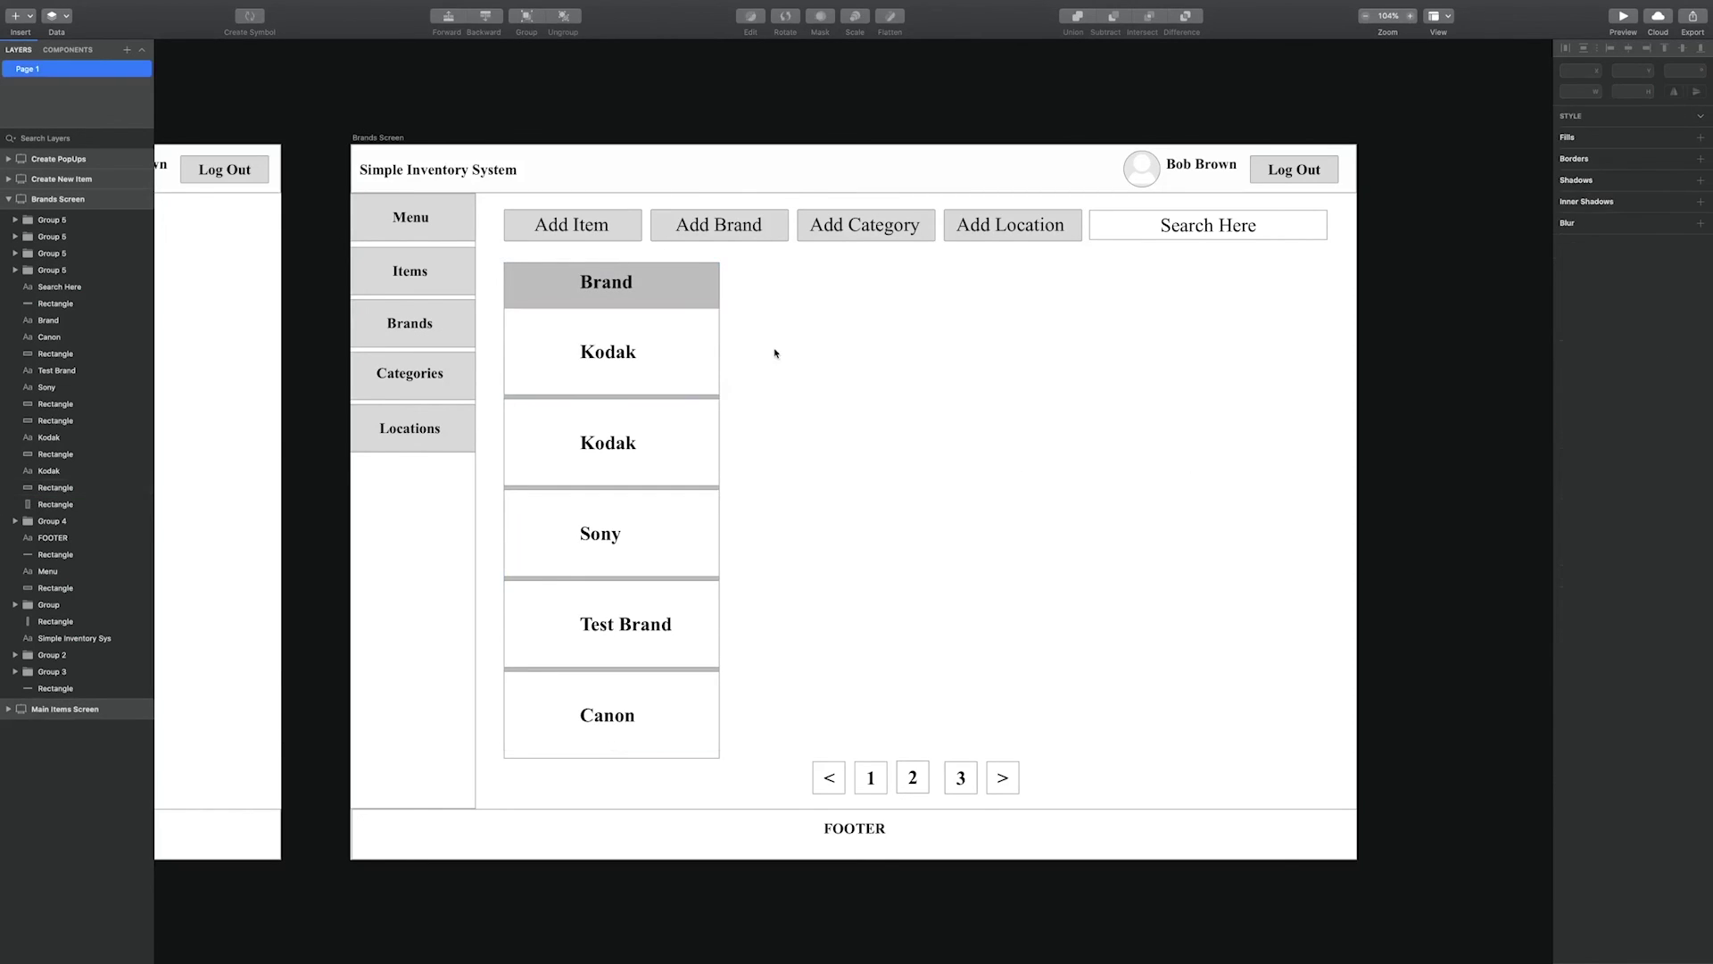
# Duplicate the Brands Screen artboard and name the copy Categories Screen.
pyautogui.hscroll(-5, 801, 326)
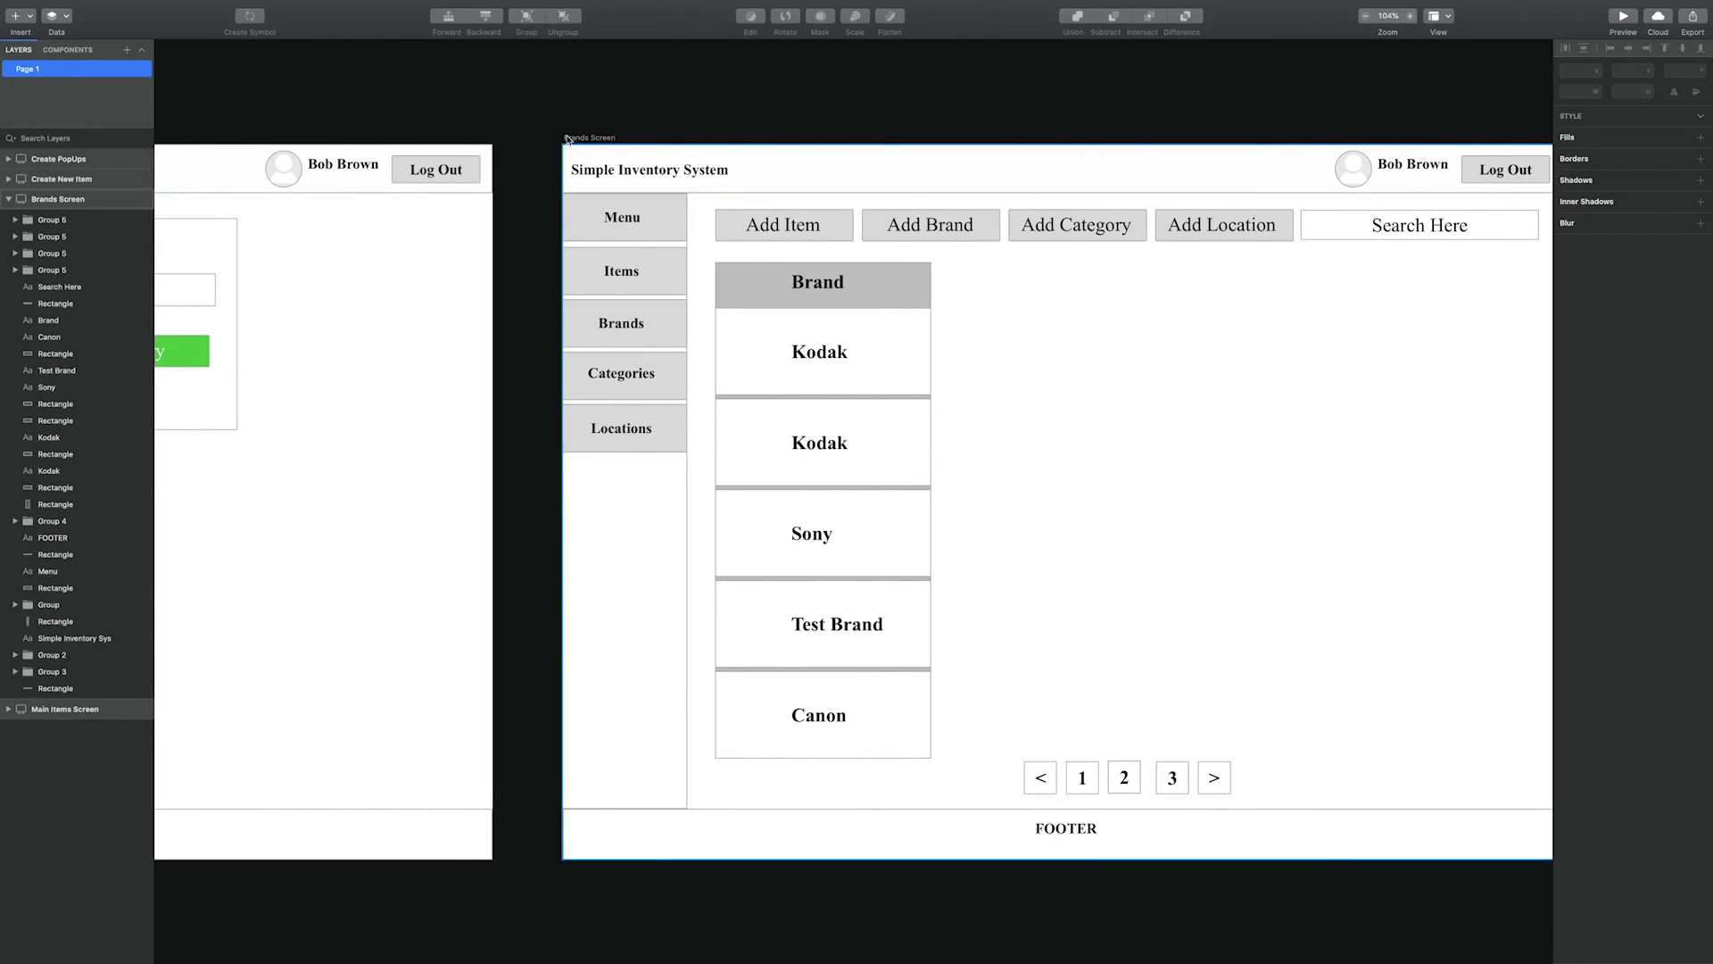
pyautogui.click(566, 148)
pyautogui.click(191, 101)
pyautogui.click(9, 199)
pyautogui.rightClick(47, 196)
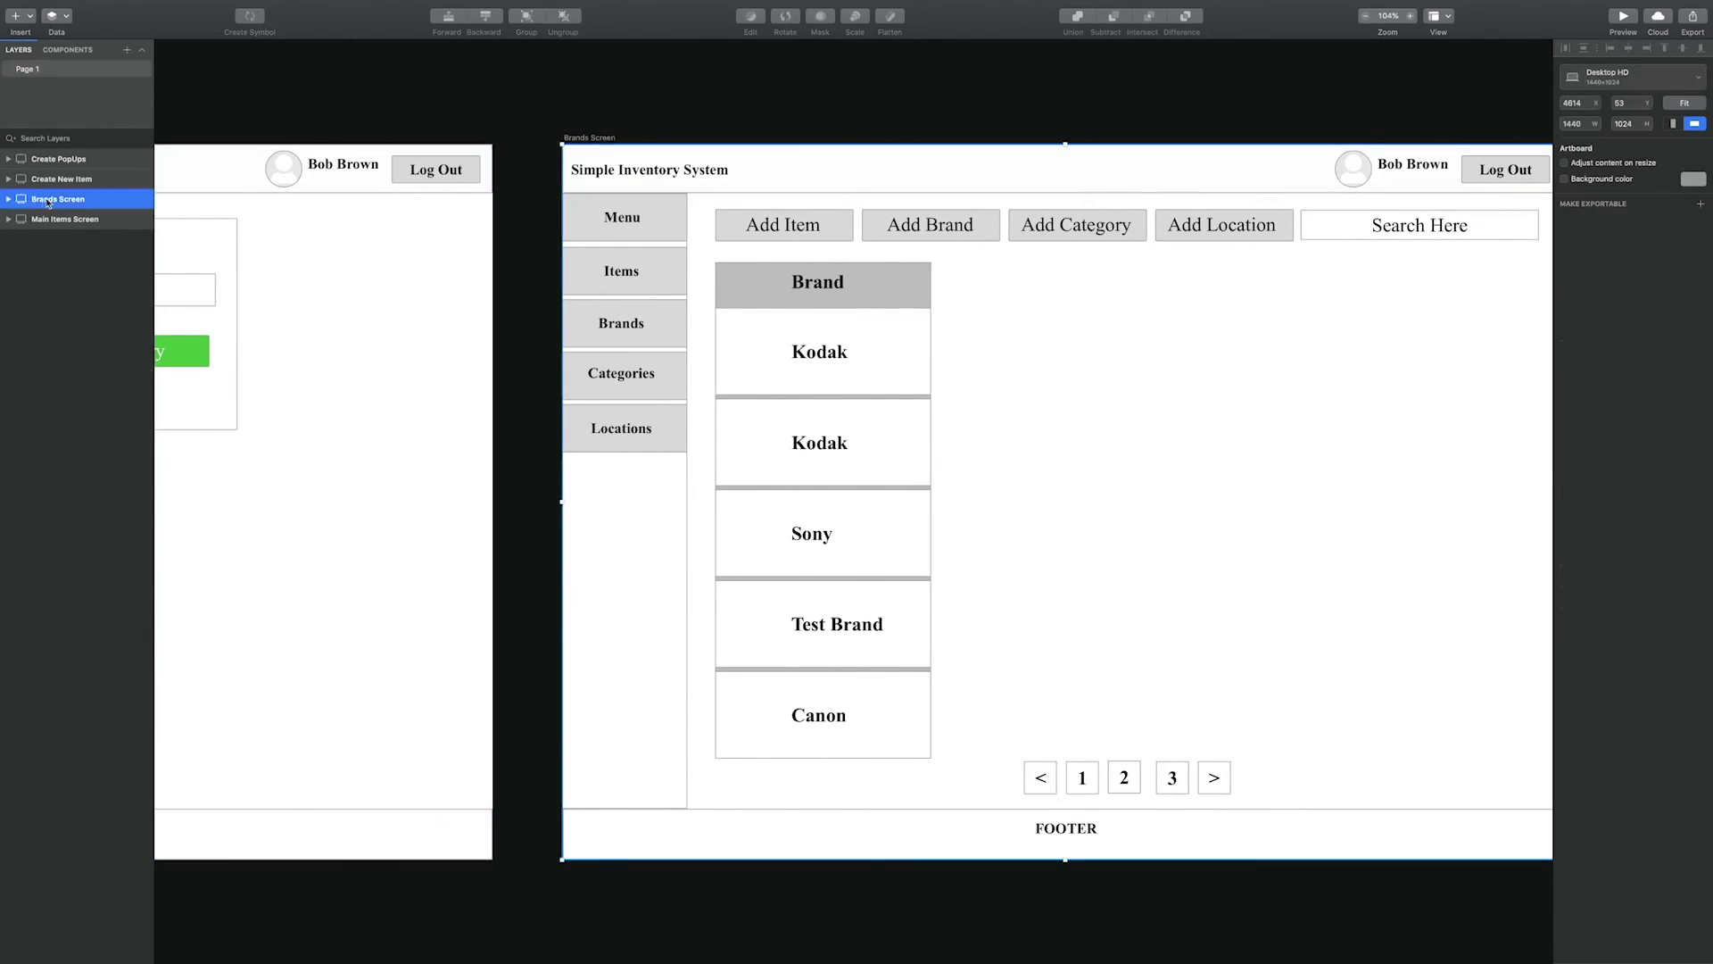
pyautogui.click(81, 243)
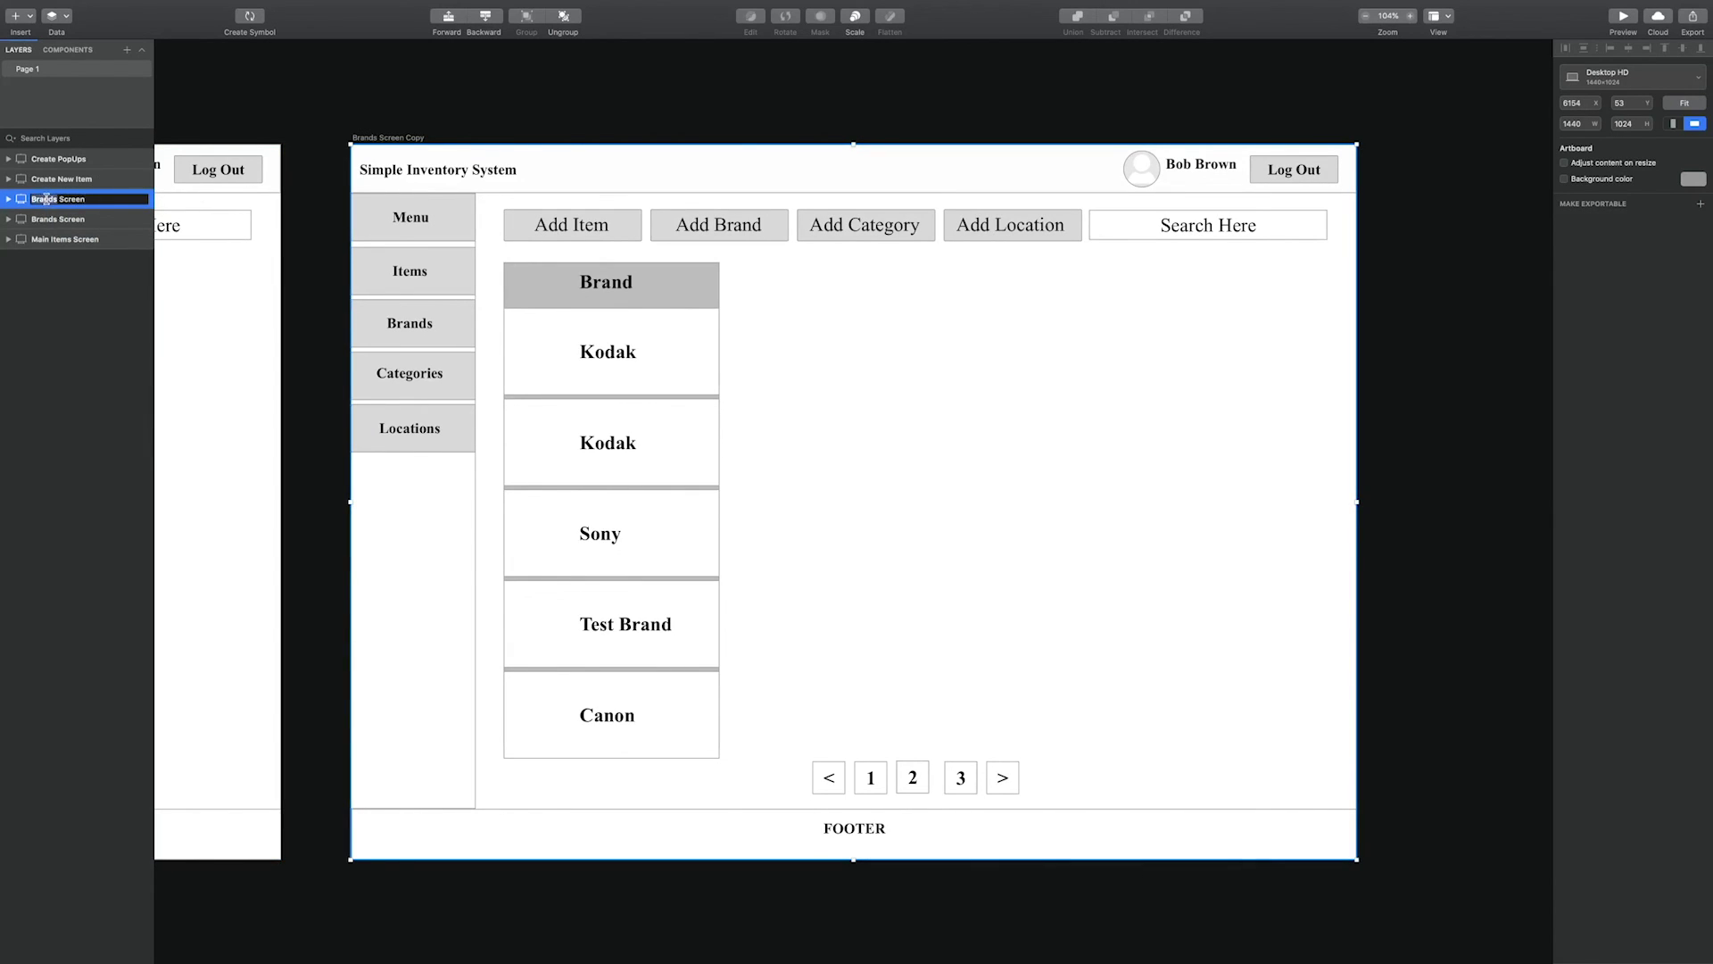
pyautogui.click(248, 290)
# Copy the five brand name texts, Kodak, Kodak, Sony, Test Brand and Canon, from the Main Items Screen table.
pyautogui.hscroll(-20, 248, 290)
pyautogui.hscroll(-20, 610, 369)
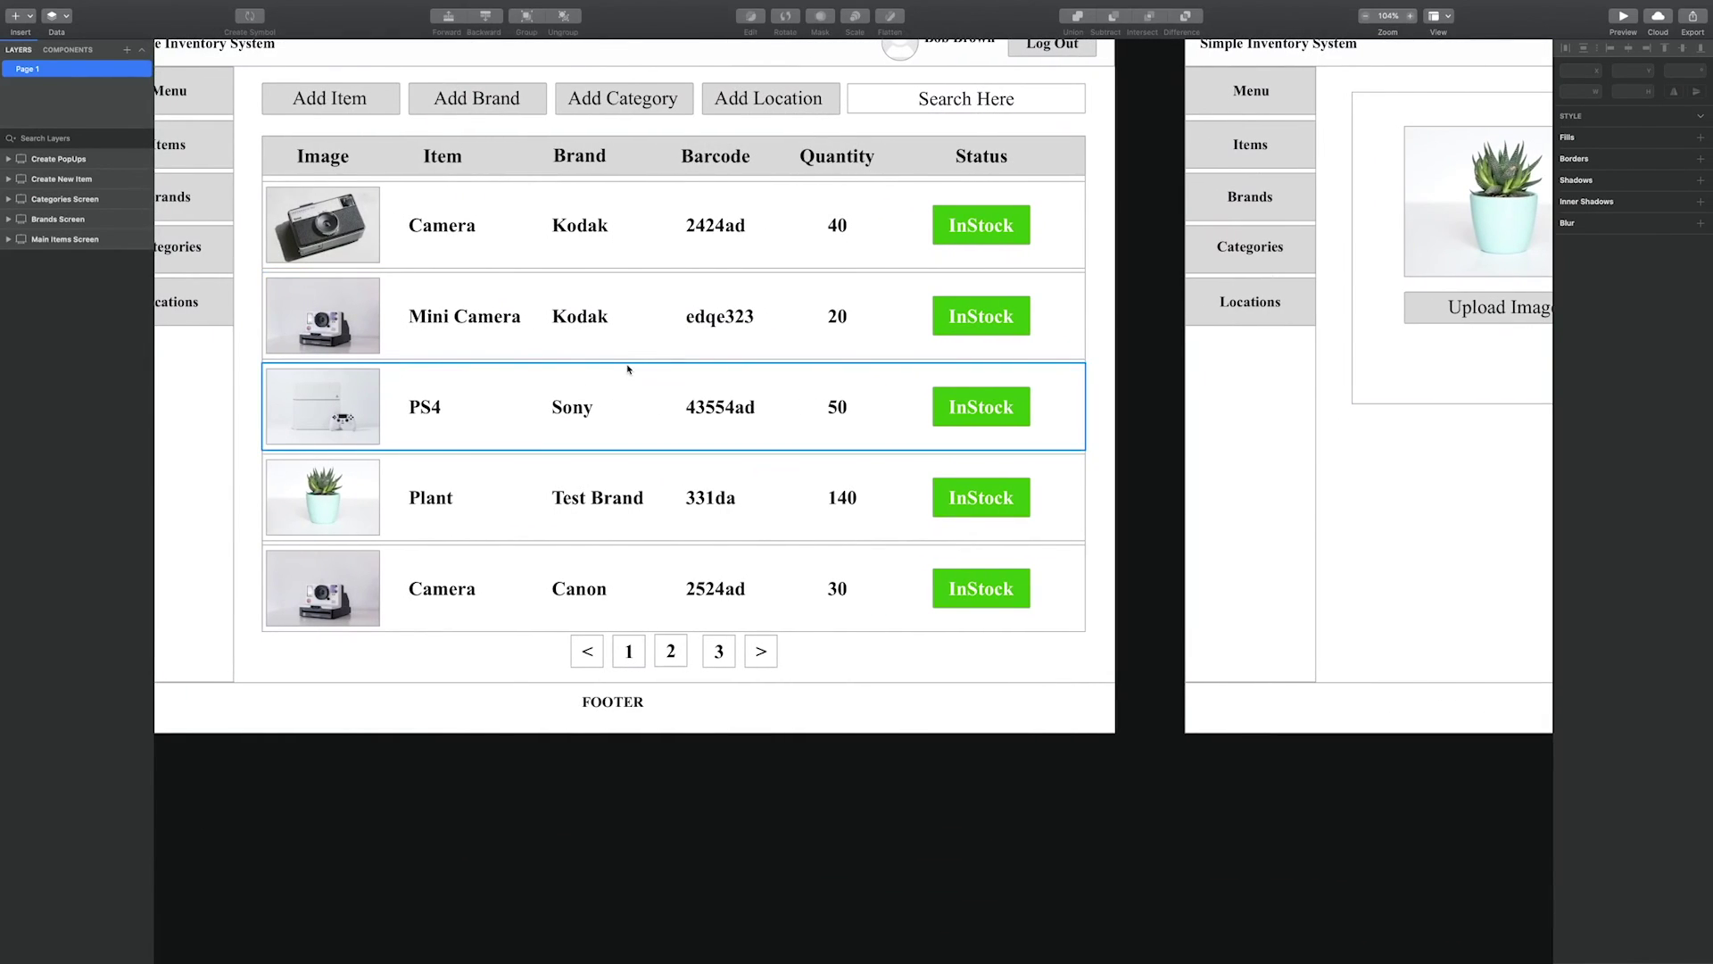
pyautogui.click(580, 225)
pyautogui.keyDown('shift'); pyautogui.click(582, 320); pyautogui.keyUp('shift')
pyautogui.keyDown('shift'); pyautogui.click(573, 409); pyautogui.keyUp('shift')
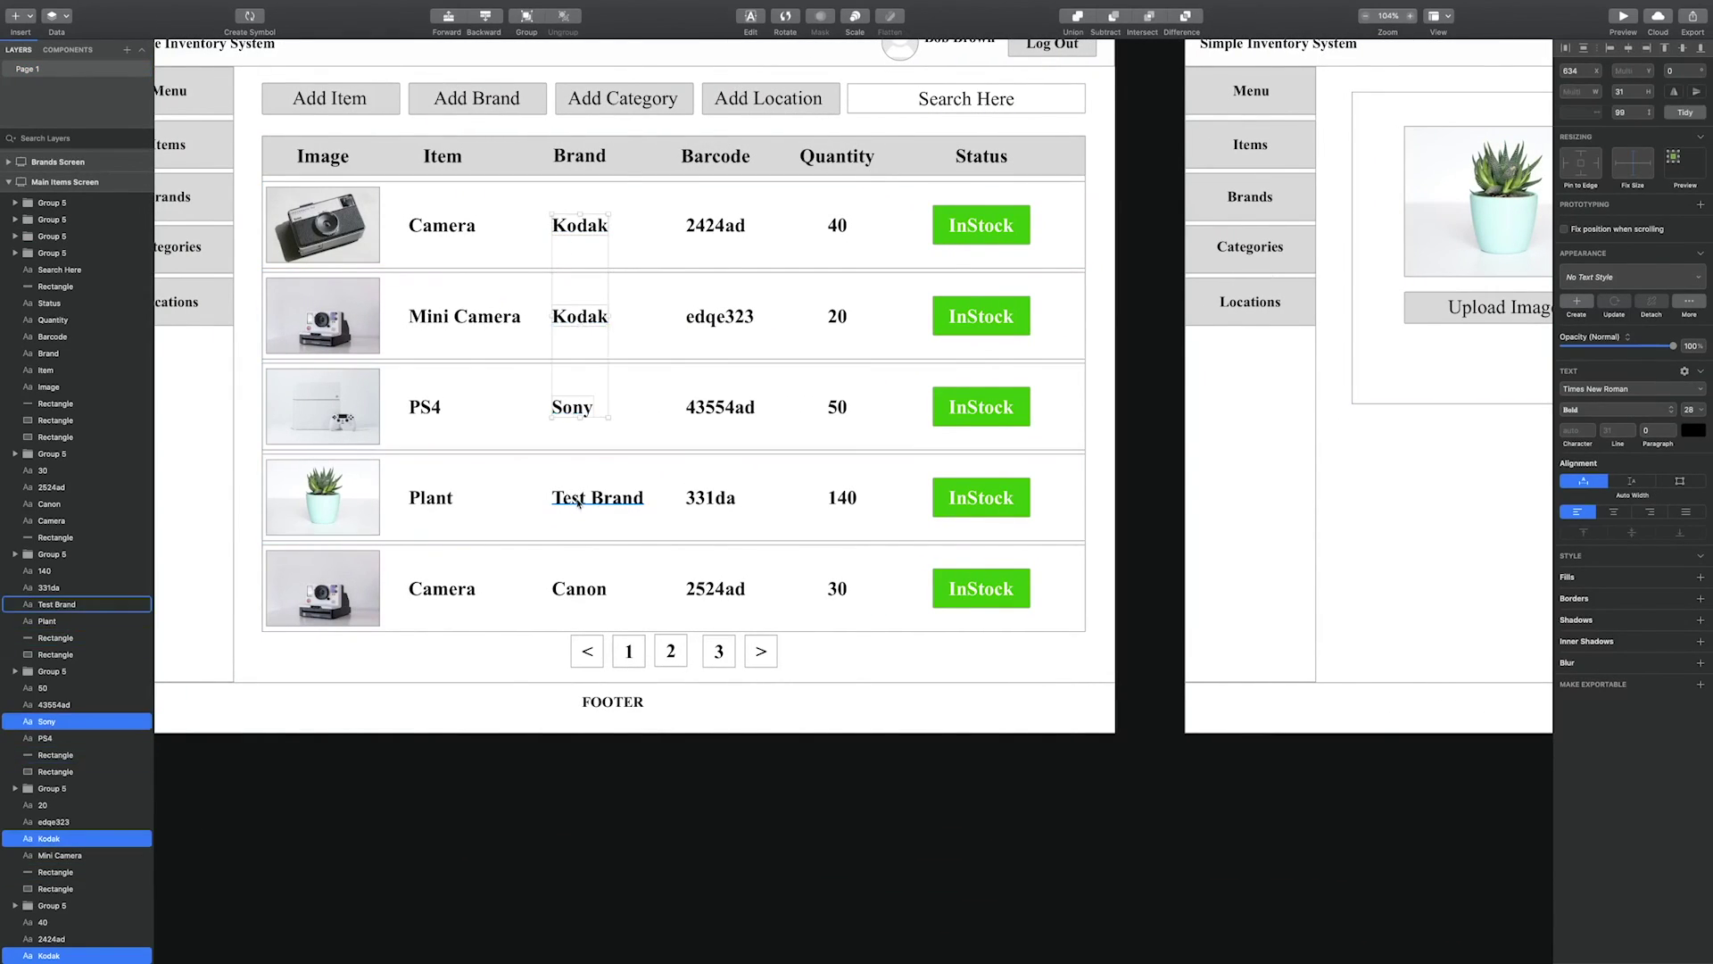
pyautogui.keyDown('shift'); pyautogui.click(578, 496); pyautogui.keyUp('shift')
pyautogui.keyDown('shift'); pyautogui.click(579, 589); pyautogui.keyUp('shift')
# Replace the five brand names in the Categories Screen table with the texts copied from Main Items Screen.
pyautogui.hscroll(-15, 852, 533)
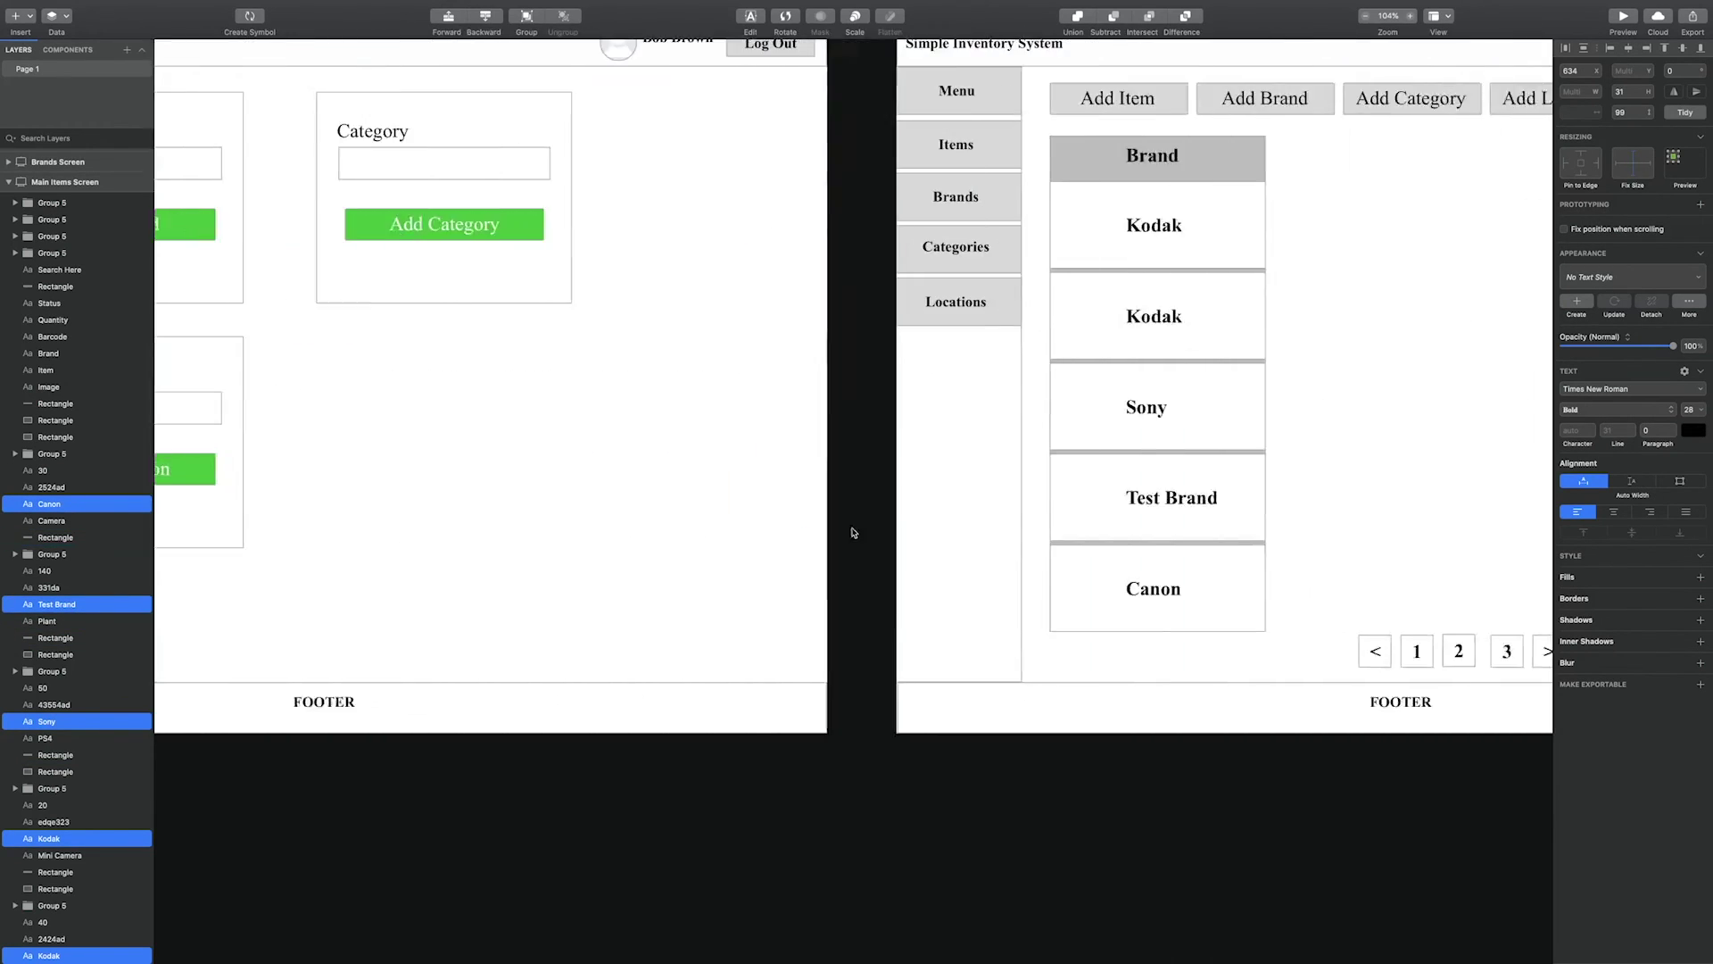
pyautogui.hscroll(20, 788, 280)
pyautogui.click(761, 328)
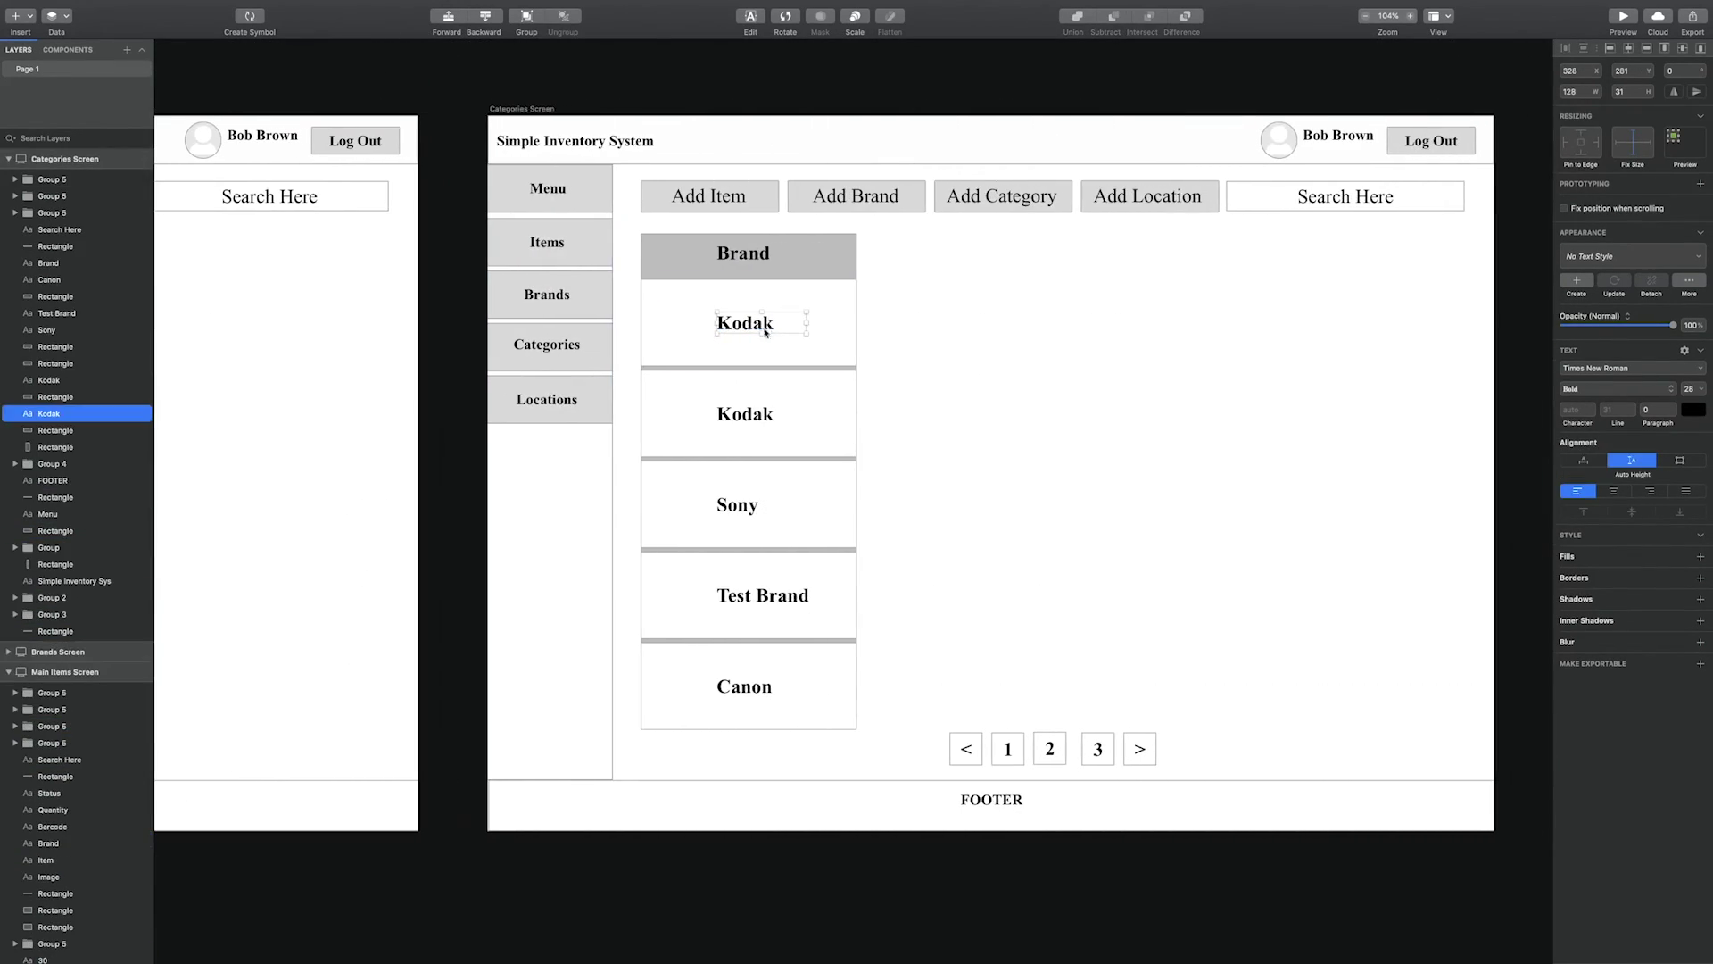
pyautogui.keyDown('shift'); pyautogui.click(745, 415); pyautogui.keyUp('shift')
pyautogui.keyDown('shift'); pyautogui.click(737, 505); pyautogui.keyUp('shift')
pyautogui.keyDown('shift'); pyautogui.click(758, 595); pyautogui.keyUp('shift')
pyautogui.keyDown('shift'); pyautogui.click(733, 689); pyautogui.keyUp('shift')
pyautogui.press('super+x')
pyautogui.click(731, 330)
pyautogui.press('super+v')
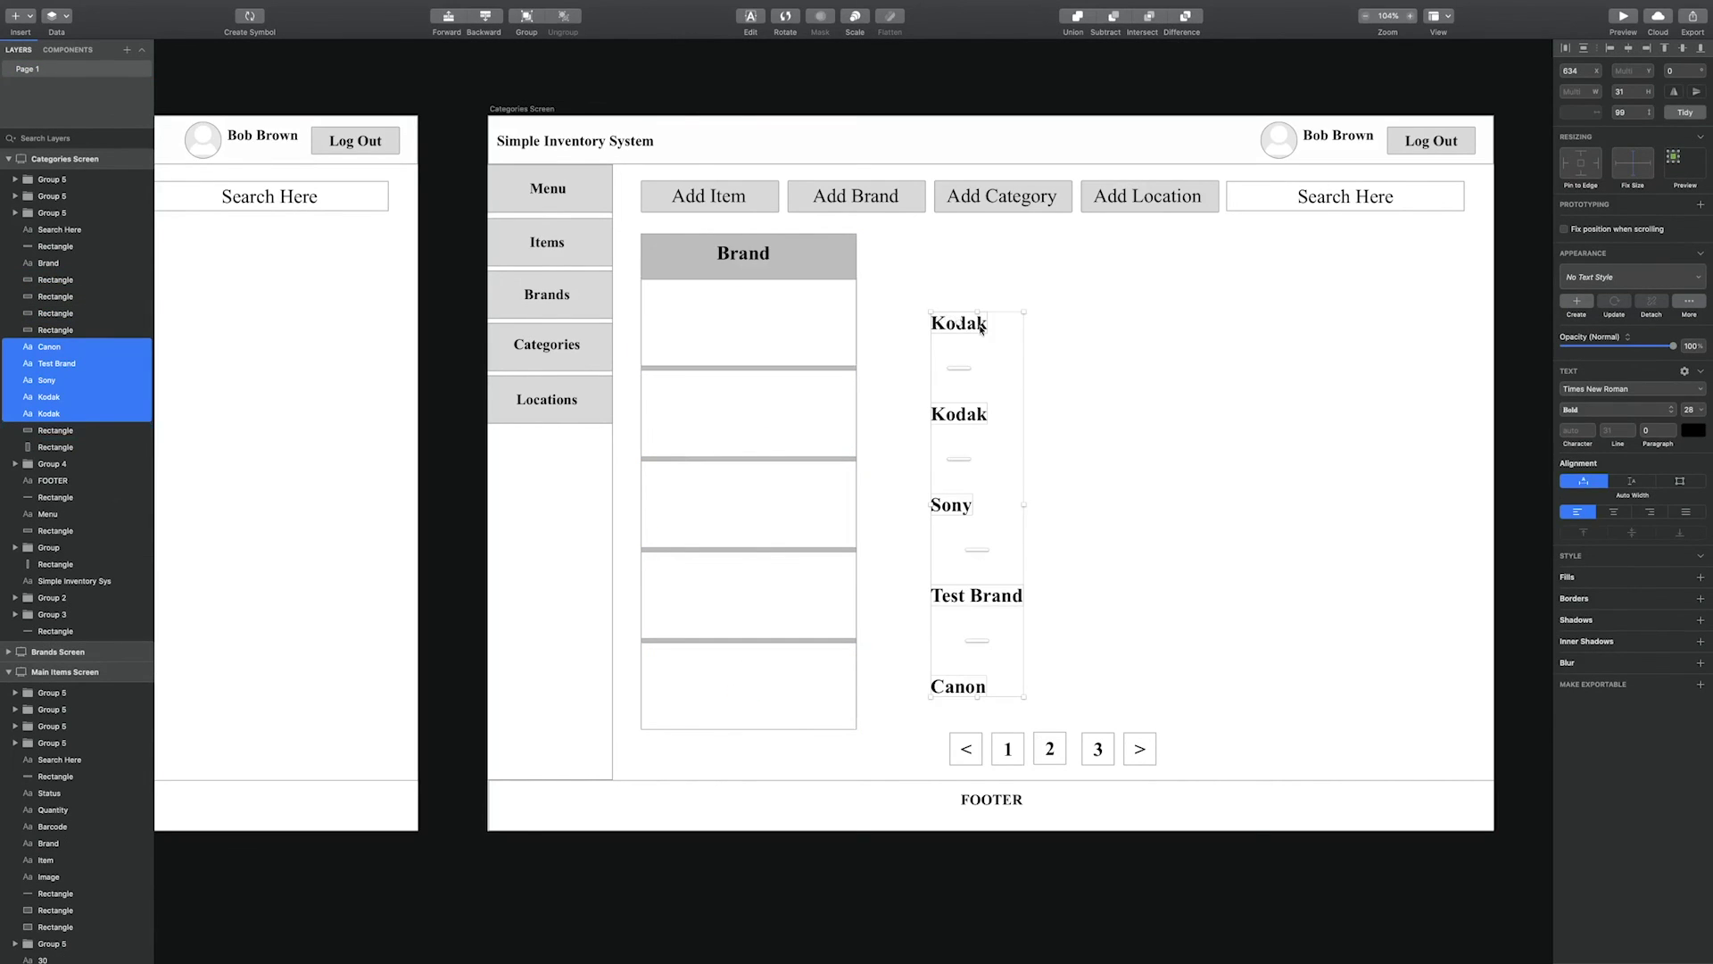
# Try to move the pasted brand names into the table rows and bring them forward.
pyautogui.moveTo(981, 329); pyautogui.dragTo(759, 332)
pyautogui.rightClick(759, 332)
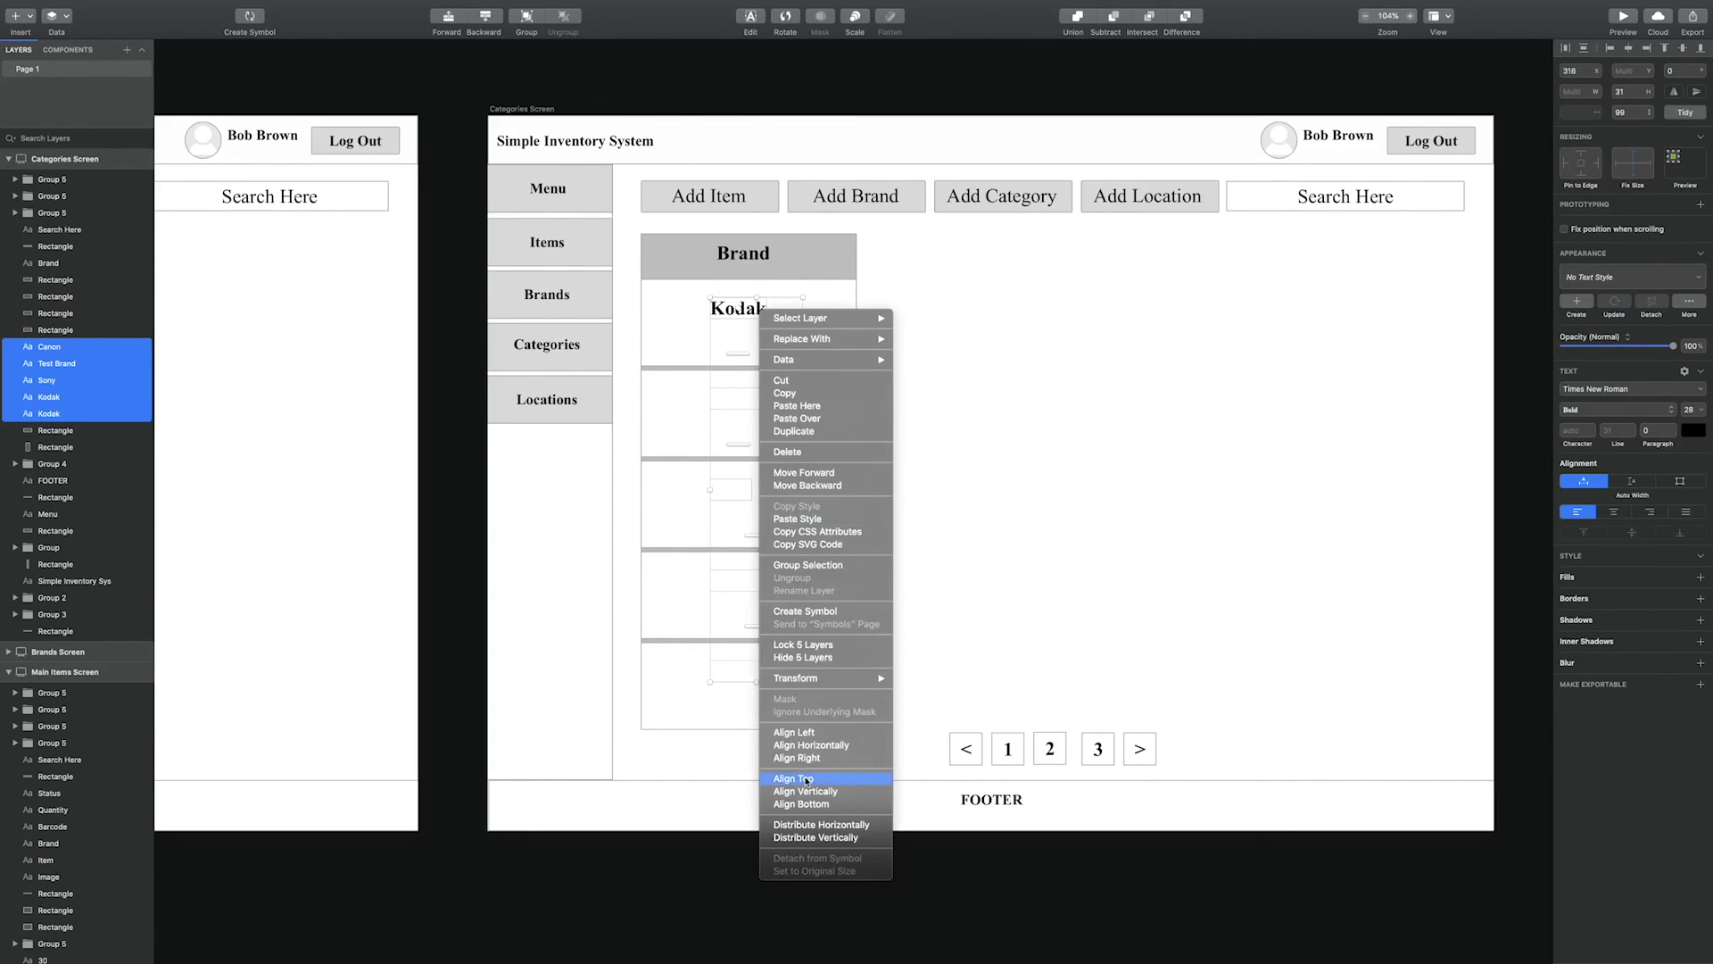
pyautogui.click(807, 473)
pyautogui.rightClick(758, 344)
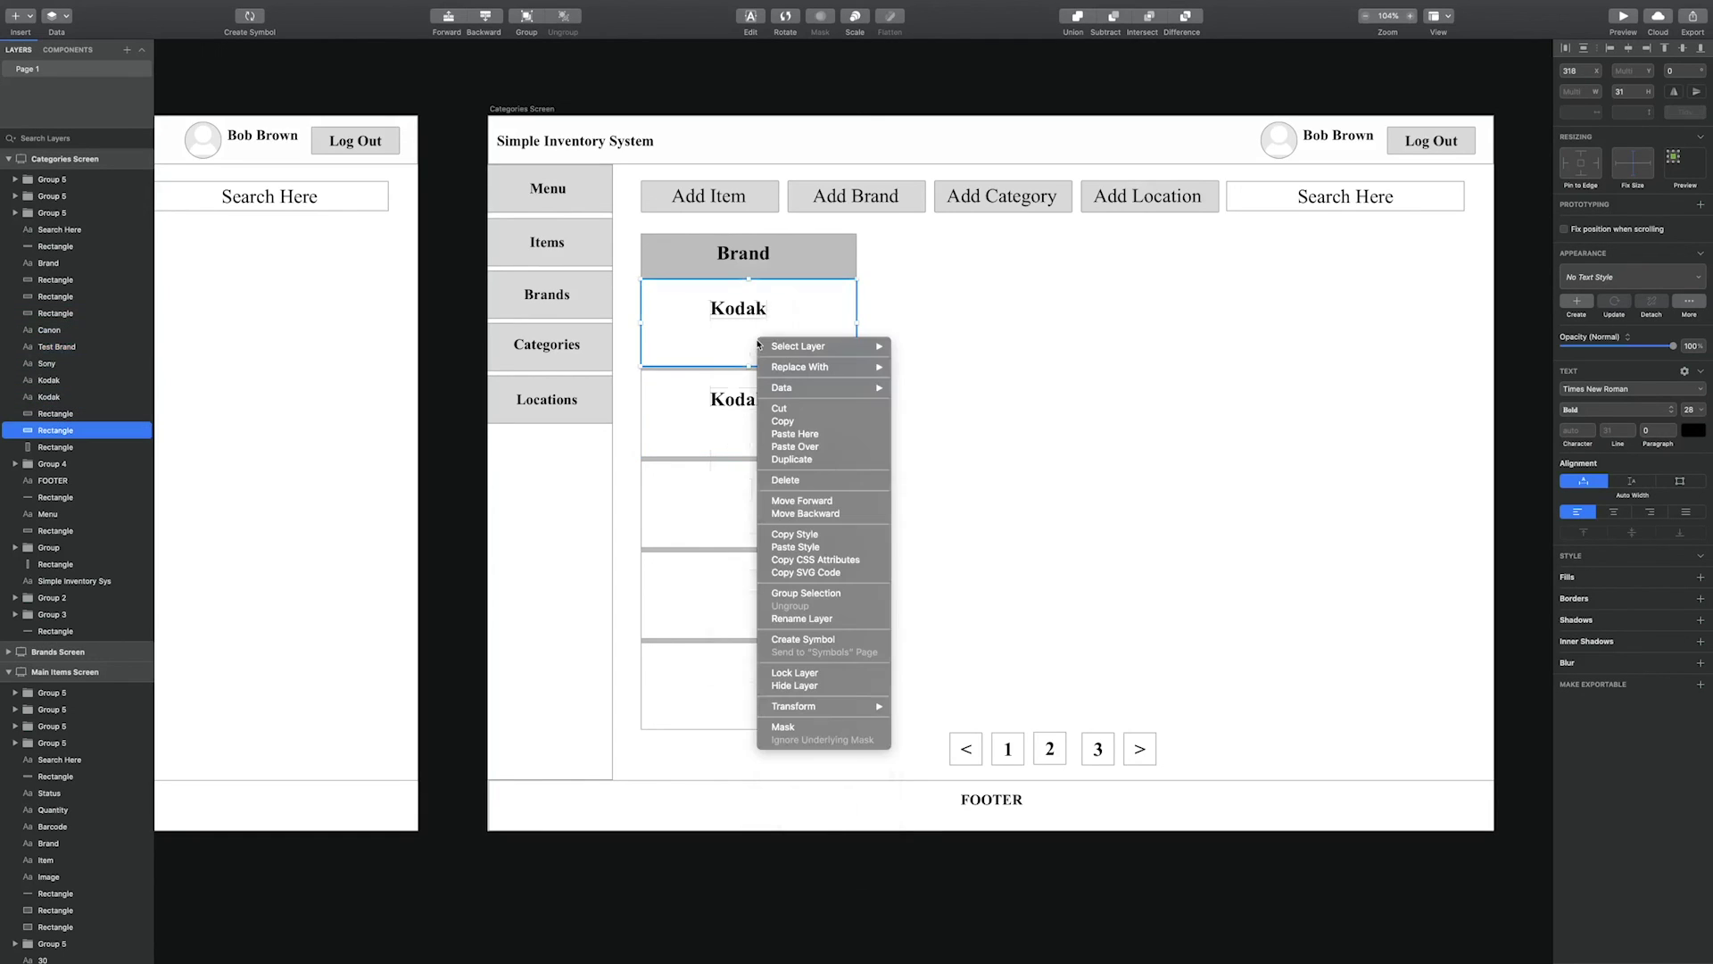
pyautogui.click(739, 412)
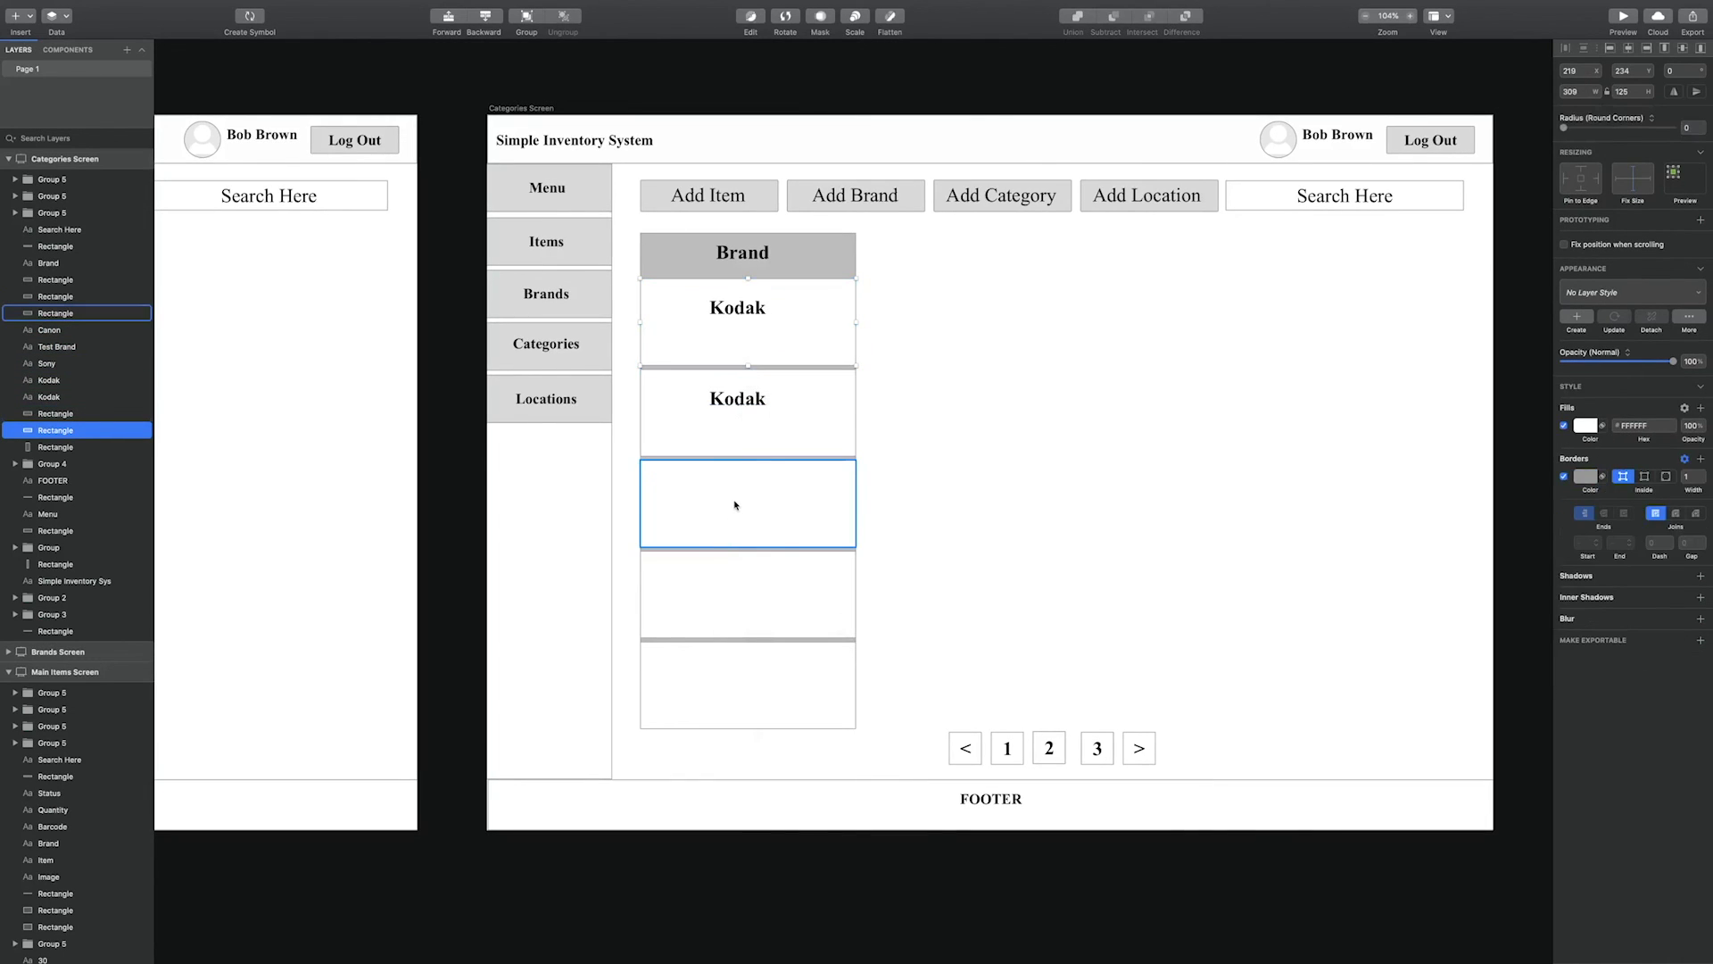
pyautogui.press('super+z')
pyautogui.press('super+z')
# Bring the five pasted brand names one layer forward and combine them into a single group.
pyautogui.rightClick(970, 421)
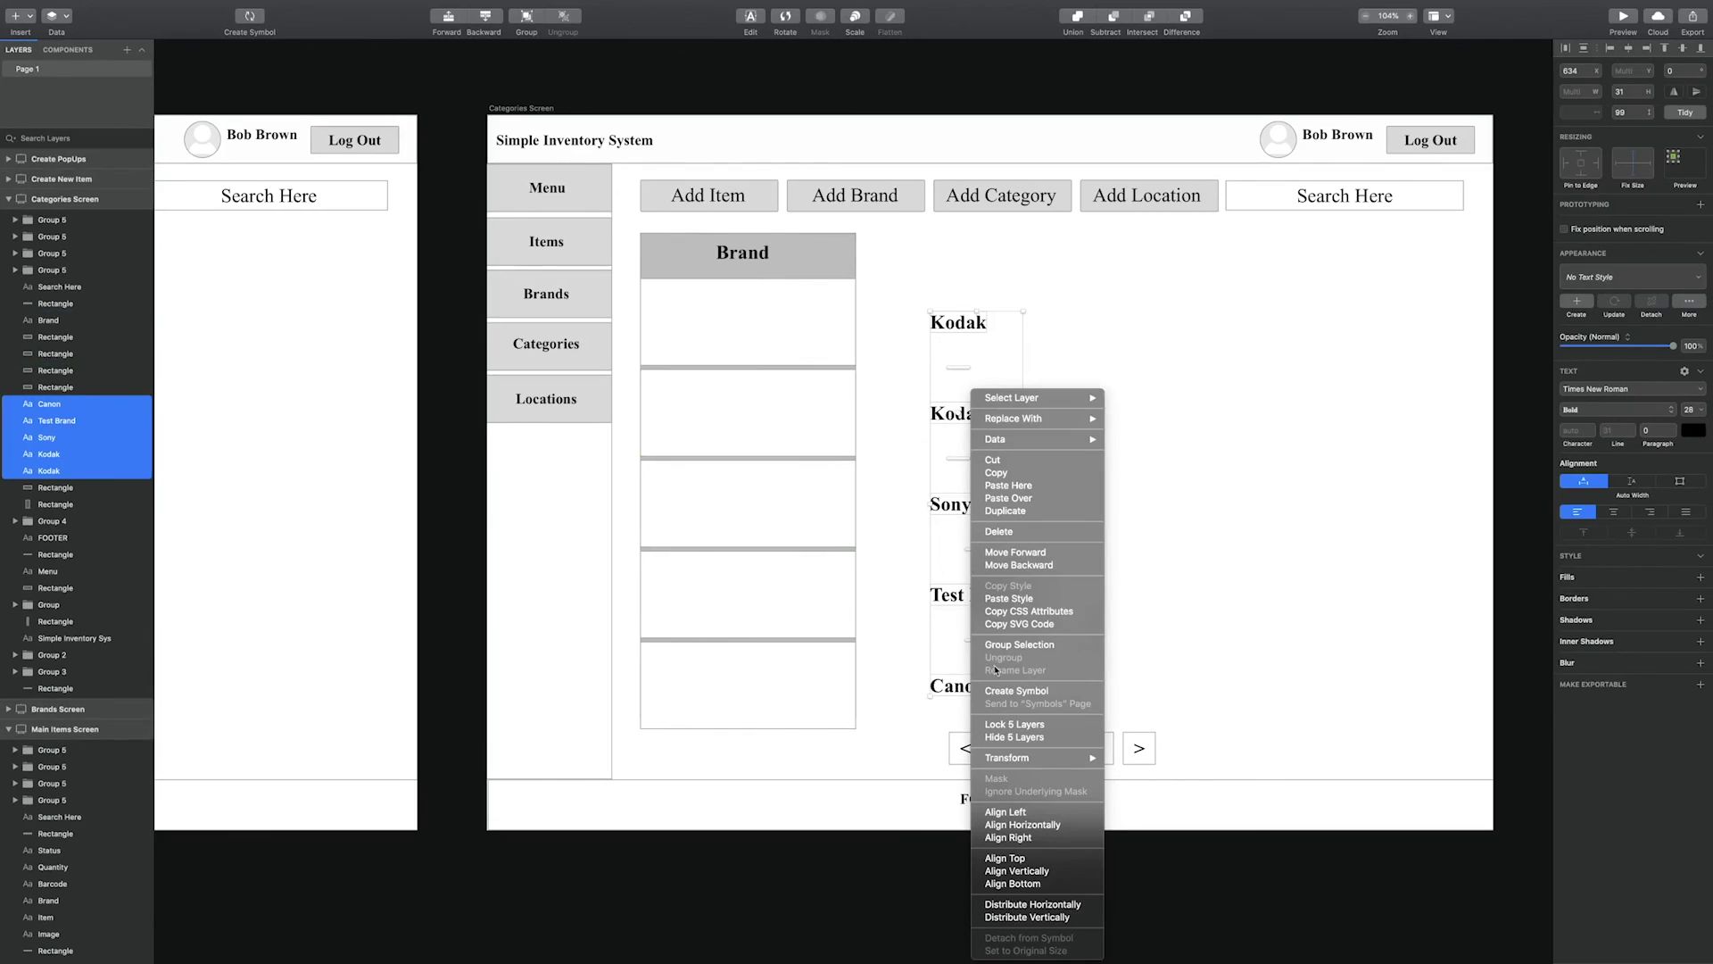
pyautogui.click(1019, 554)
pyautogui.rightClick(977, 487)
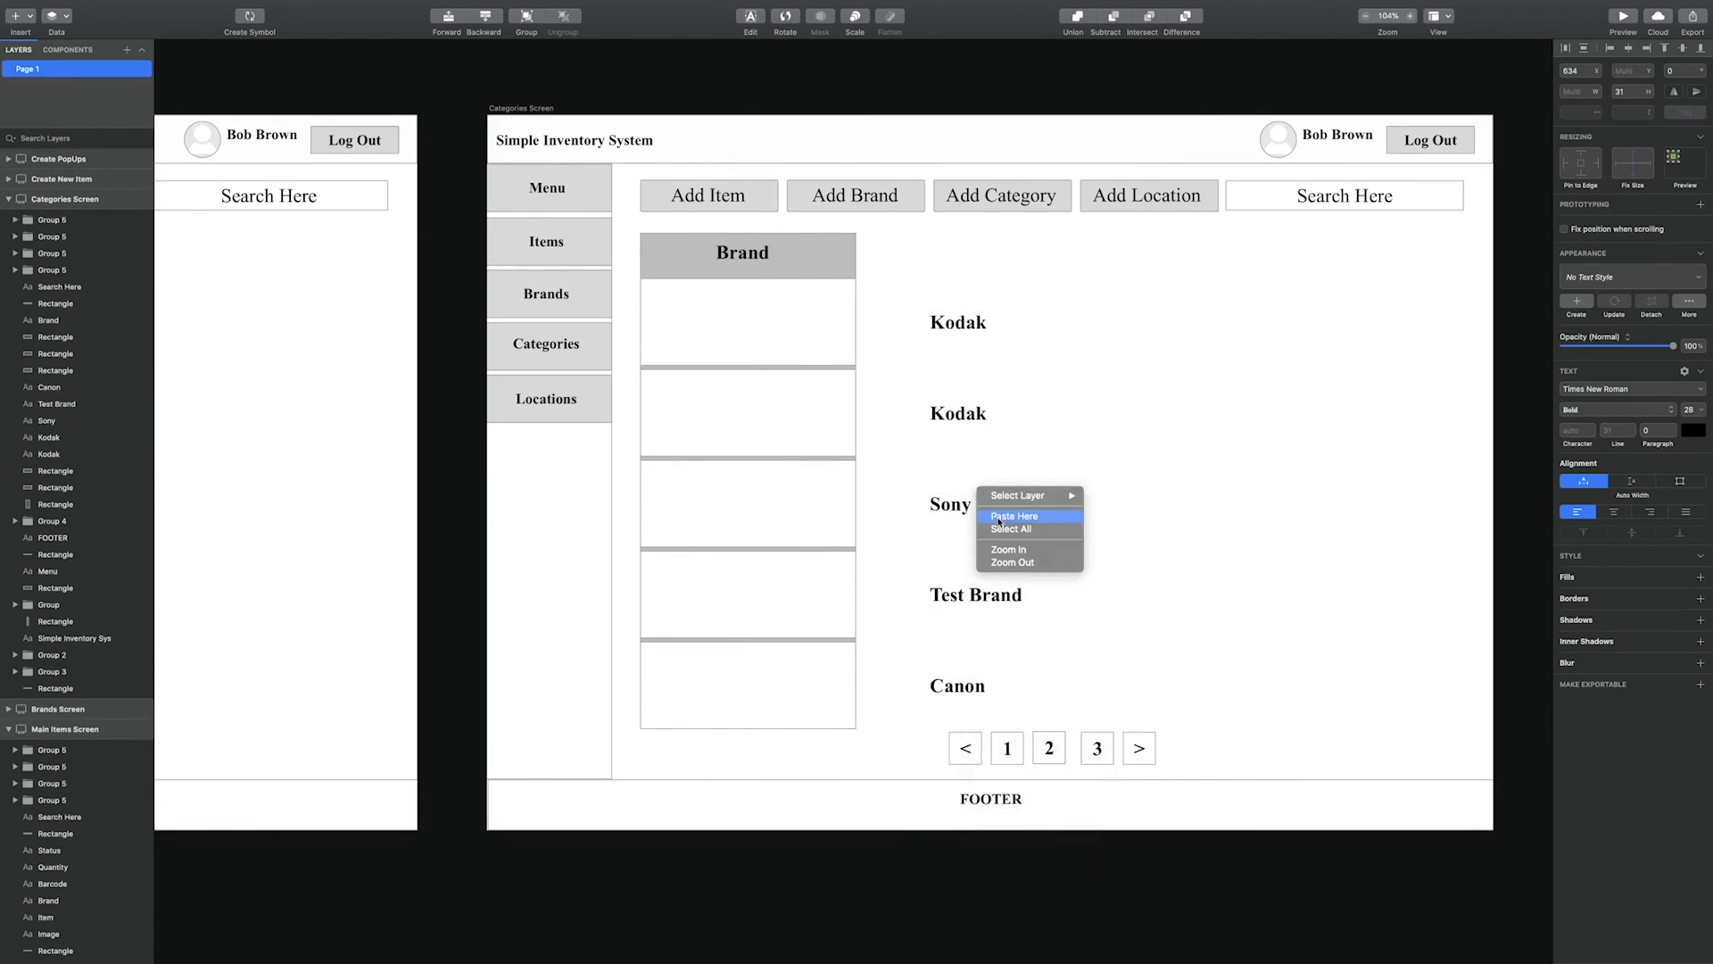
pyautogui.click(955, 324)
pyautogui.keyDown('shift'); pyautogui.click(953, 415); pyautogui.keyUp('shift')
pyautogui.keyDown('shift'); pyautogui.click(951, 504); pyautogui.keyUp('shift')
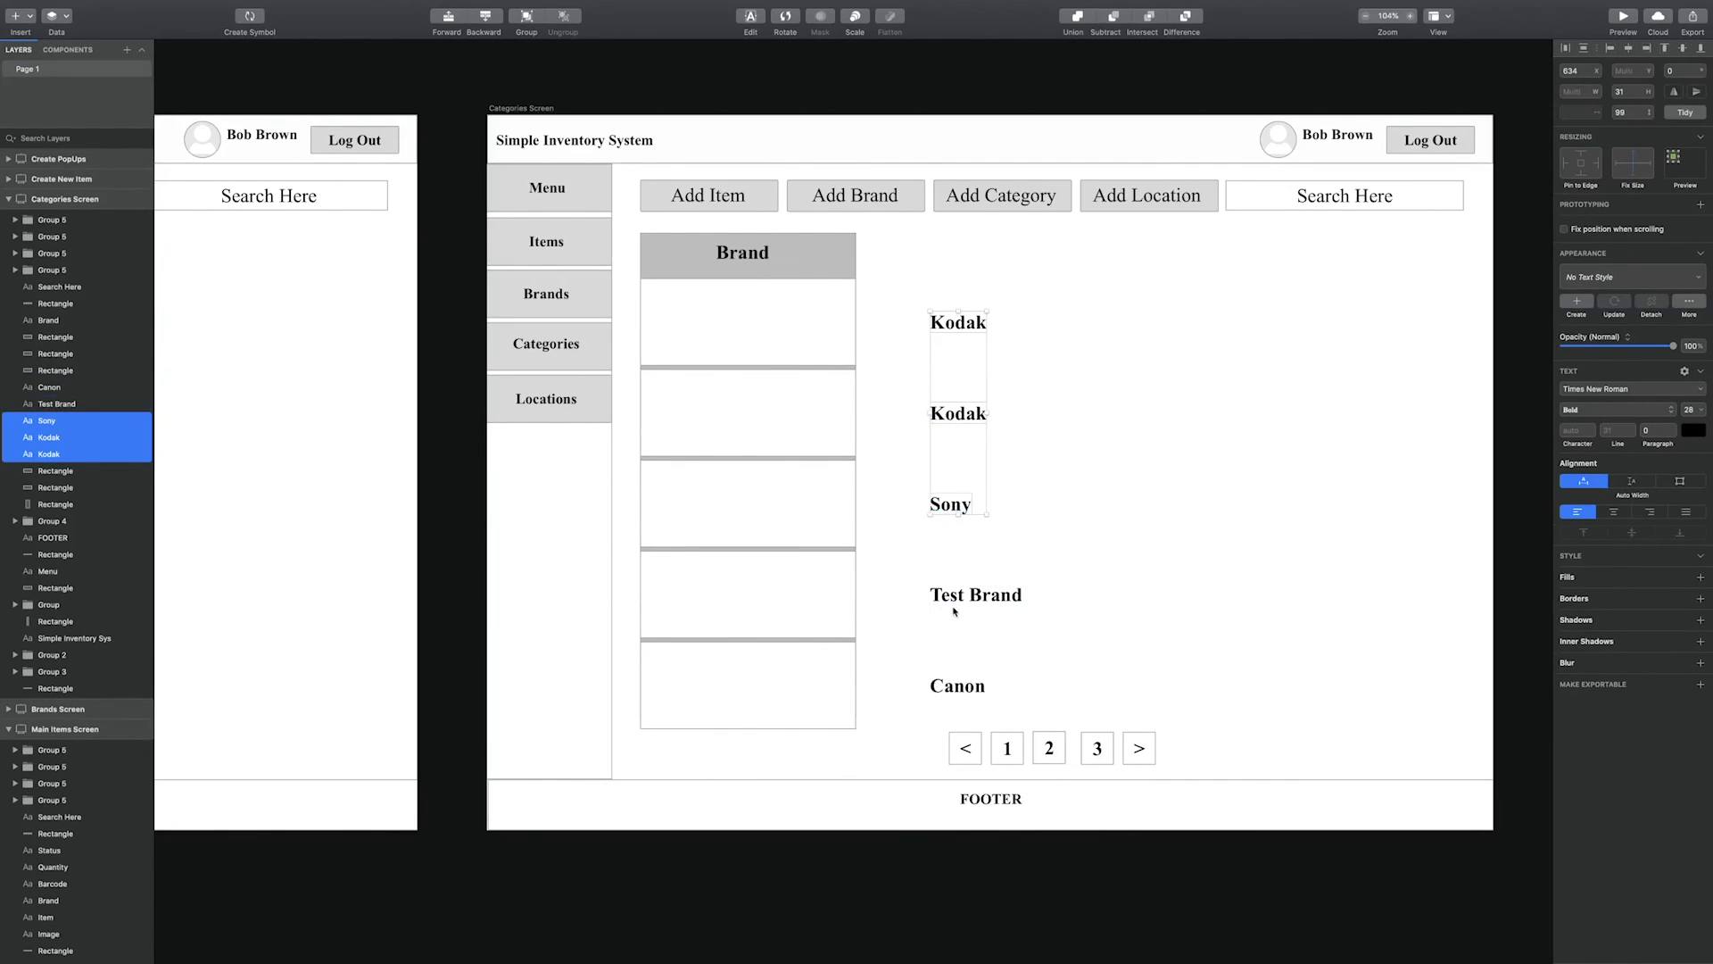
pyautogui.keyDown('shift'); pyautogui.click(963, 595); pyautogui.keyUp('shift')
pyautogui.keyDown('shift'); pyautogui.click(956, 685); pyautogui.keyUp('shift')
pyautogui.rightClick(951, 599)
pyautogui.click(974, 647)
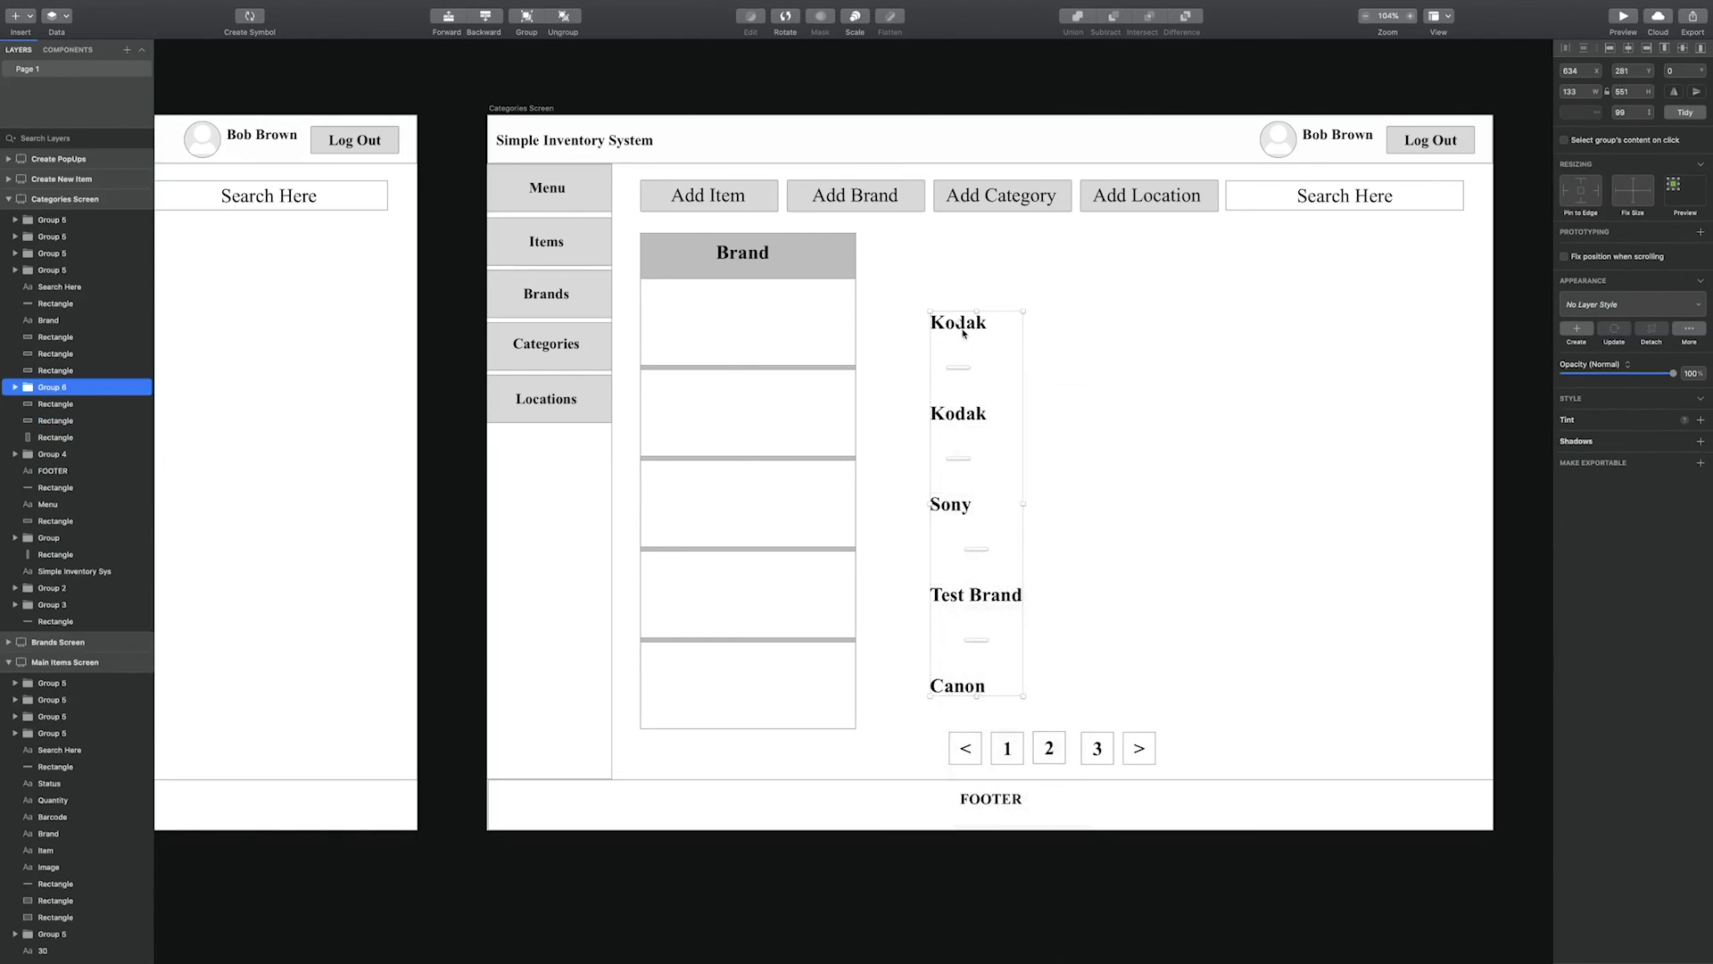
# Move the brand names group onto the Categories Screen table and bring it in front of all row rectangles.
pyautogui.moveTo(967, 317); pyautogui.dragTo(737, 306)
pyautogui.rightClick(740, 314)
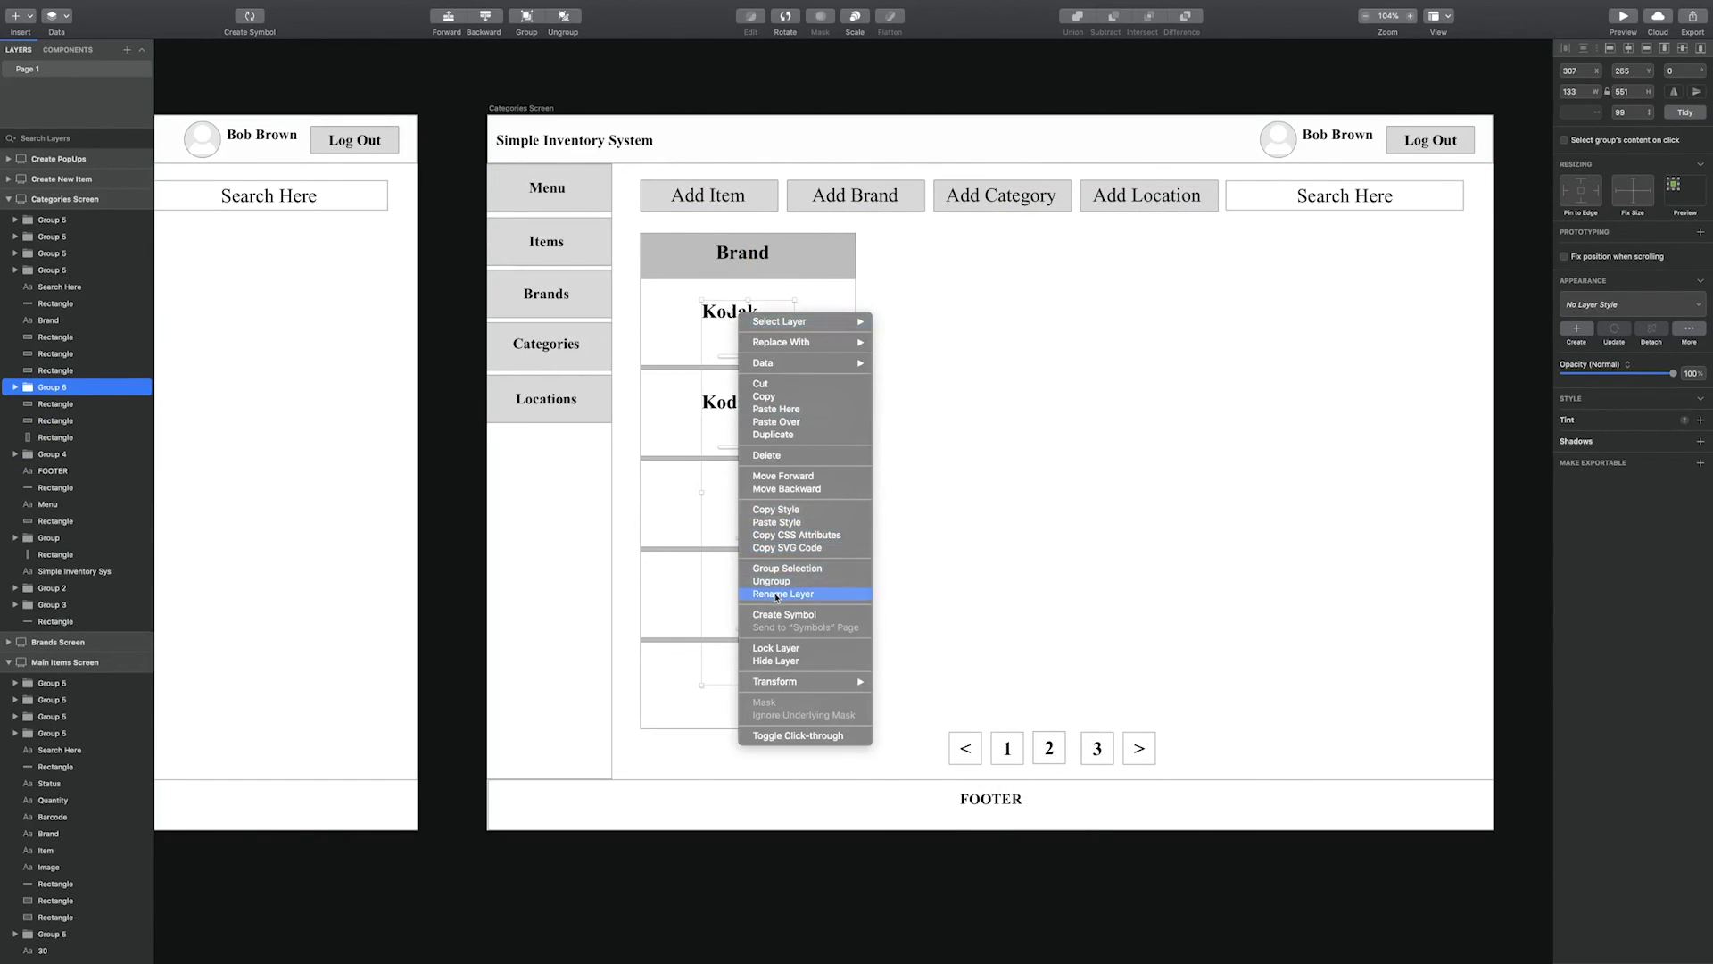
pyautogui.click(783, 476)
pyautogui.rightClick(754, 425)
pyautogui.click(798, 590)
pyautogui.rightClick(767, 593)
pyautogui.click(789, 633)
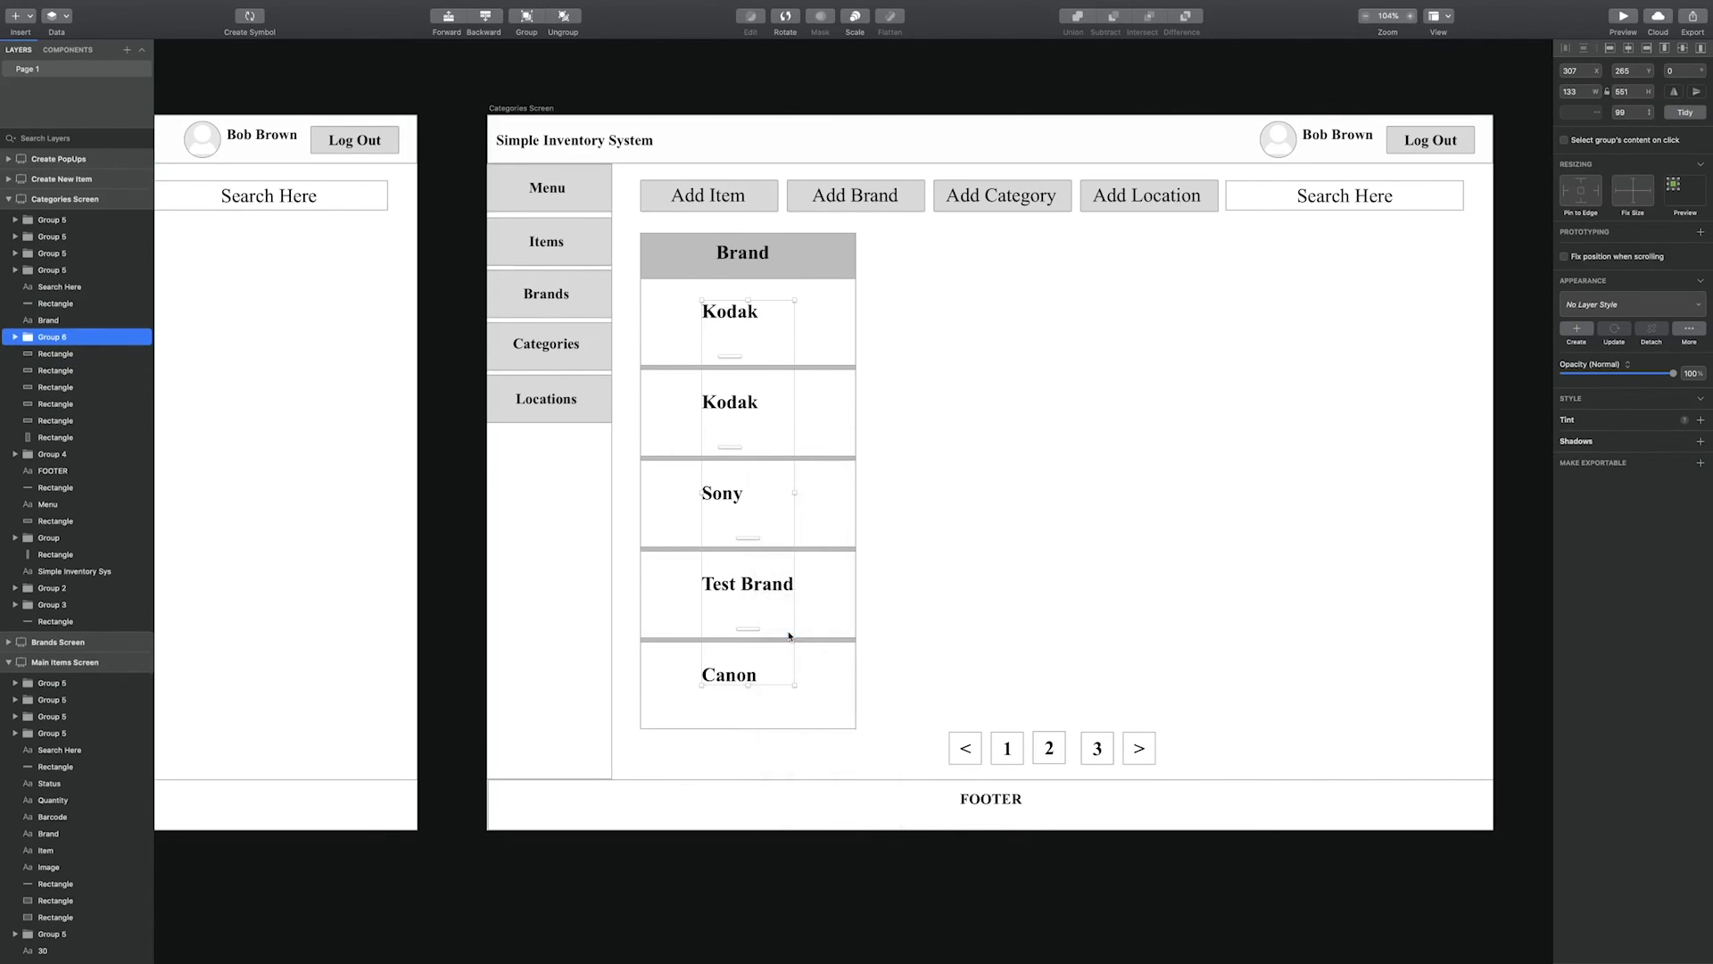
# Ungroup the brand names and centre Kodak horizontally and vertically in the first row.
pyautogui.hscroll(2, 789, 637)
pyautogui.rightClick(774, 689)
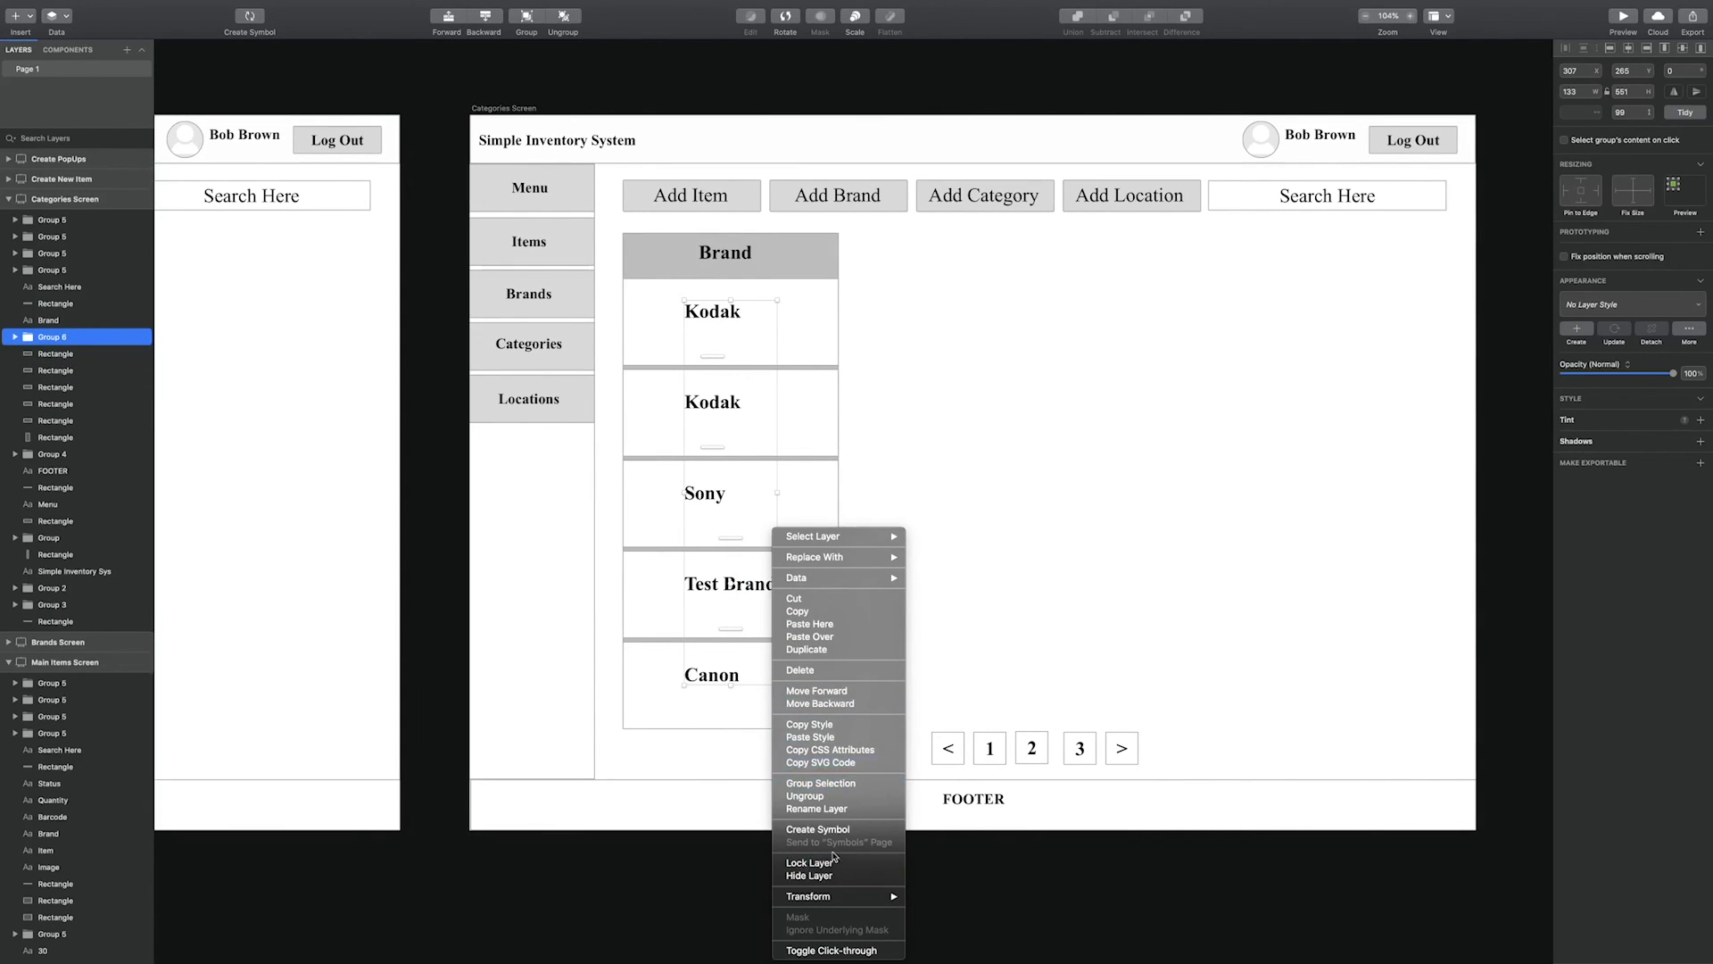
pyautogui.click(804, 795)
pyautogui.click(910, 547)
pyautogui.click(673, 348)
pyautogui.keyDown('shift'); pyautogui.click(712, 311); pyautogui.keyUp('shift')
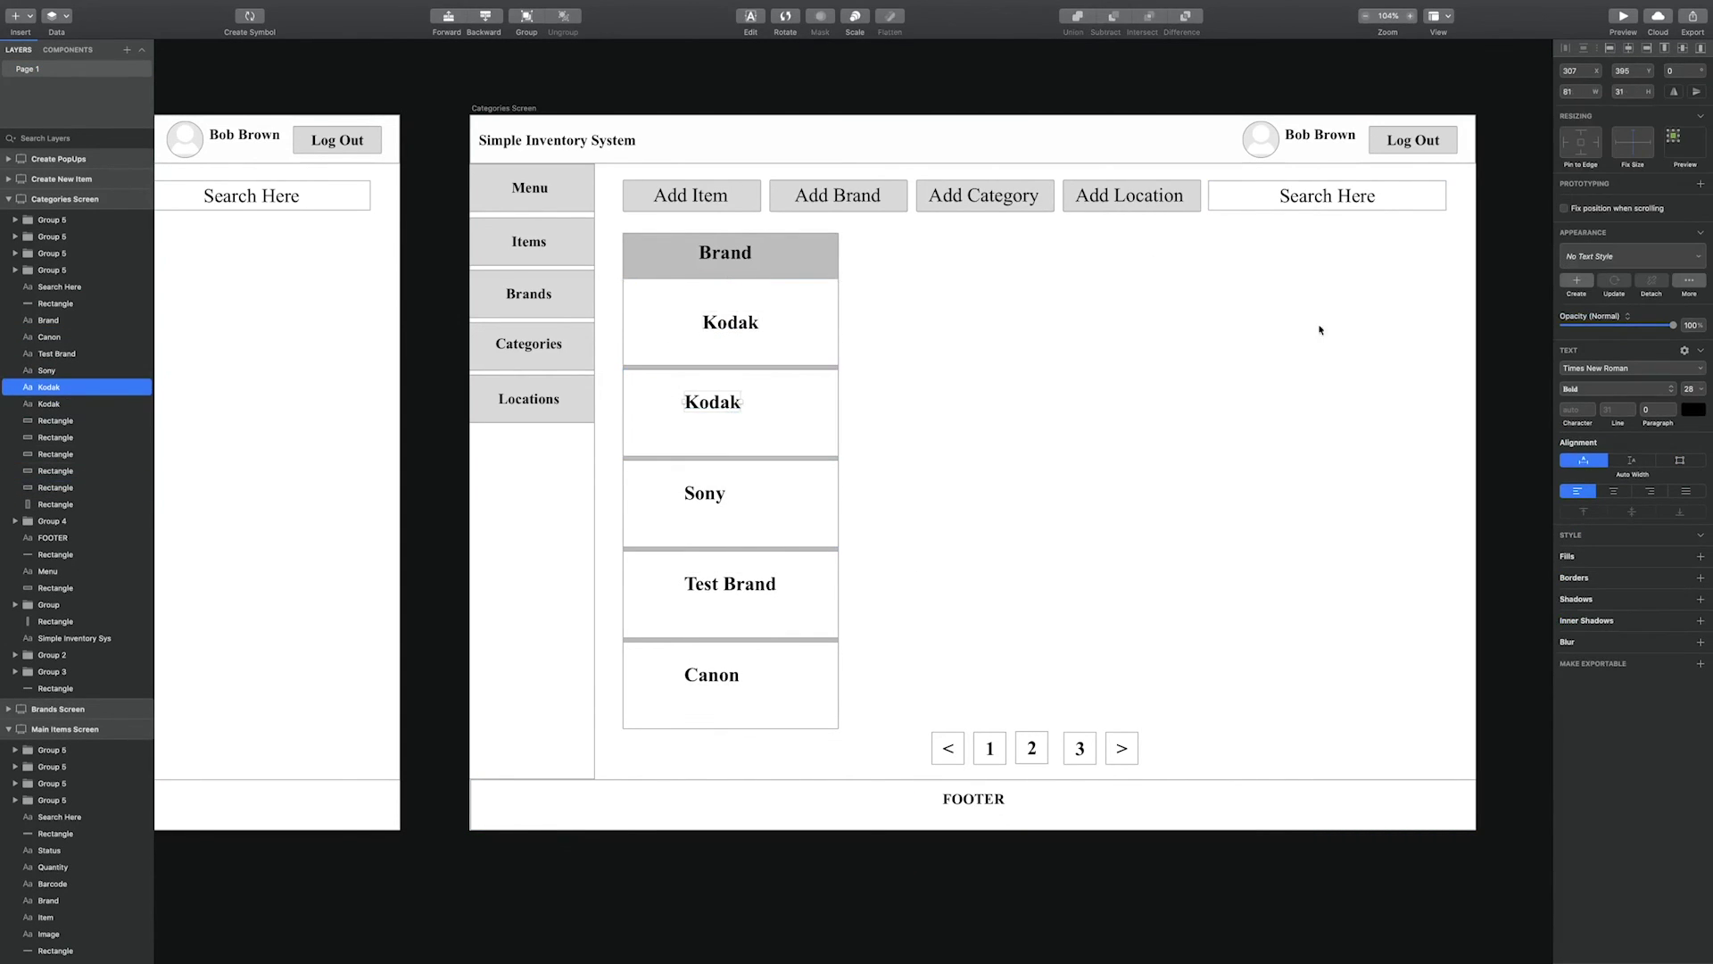
# Change the second row's Kodak to Samsung and centre it horizontally and vertically in its row.
pyautogui.doubleClick(714, 402)
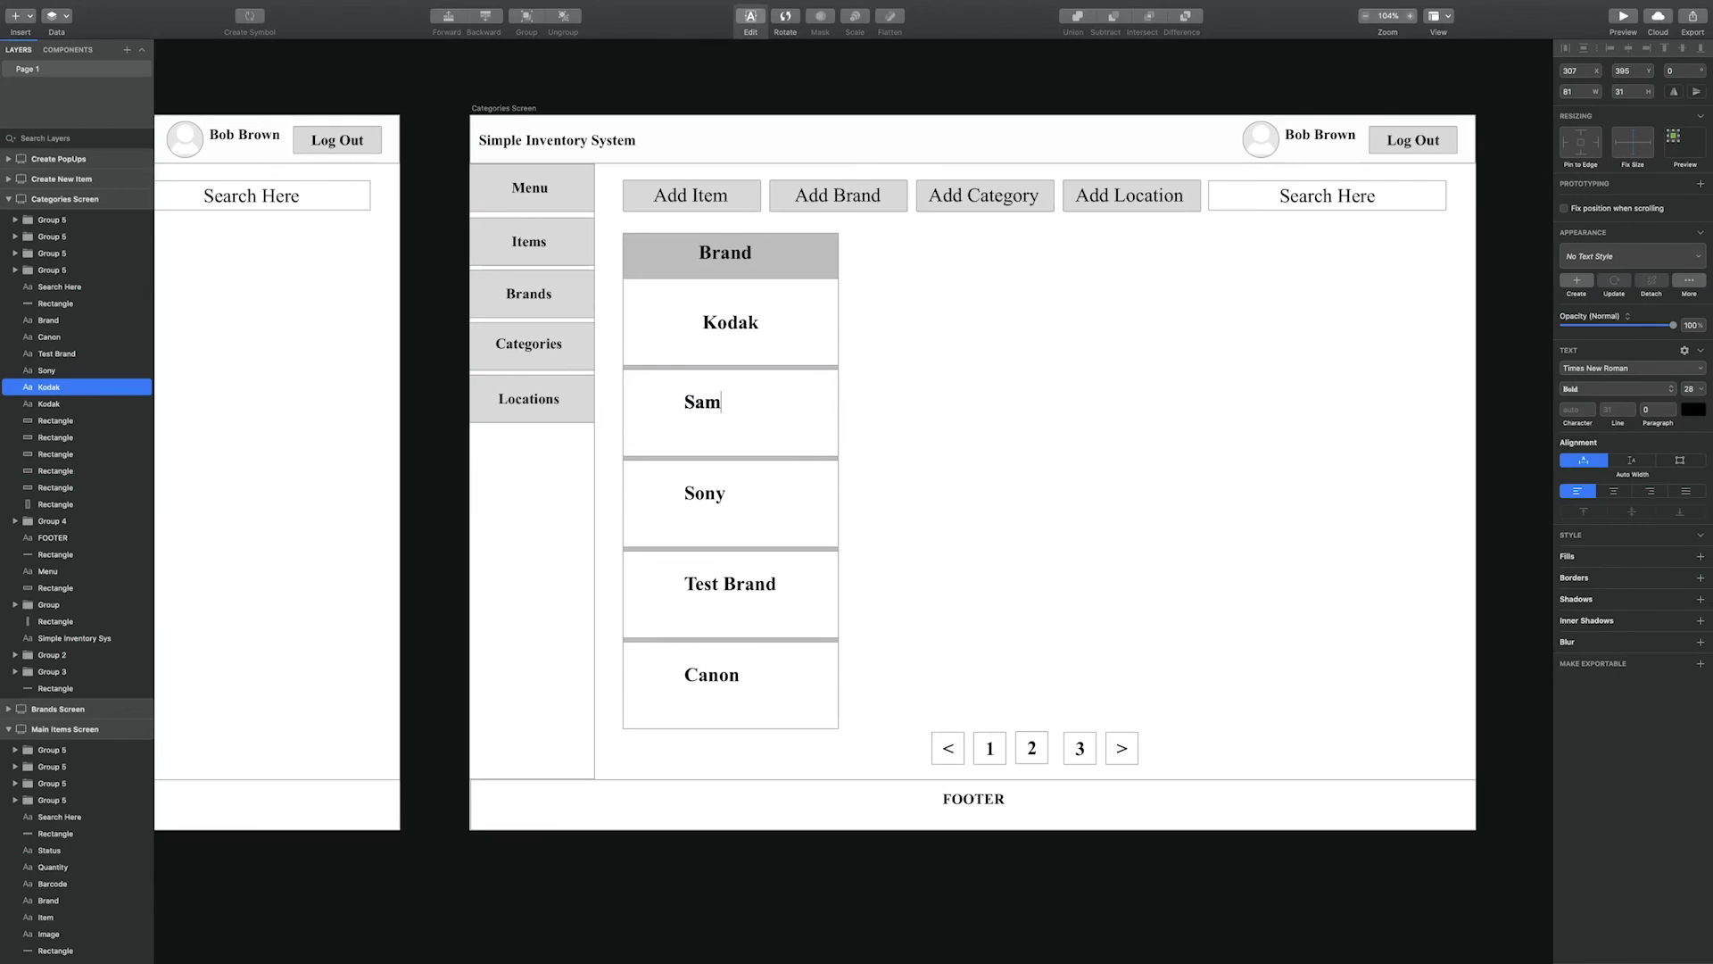
pyautogui.press('Escape')
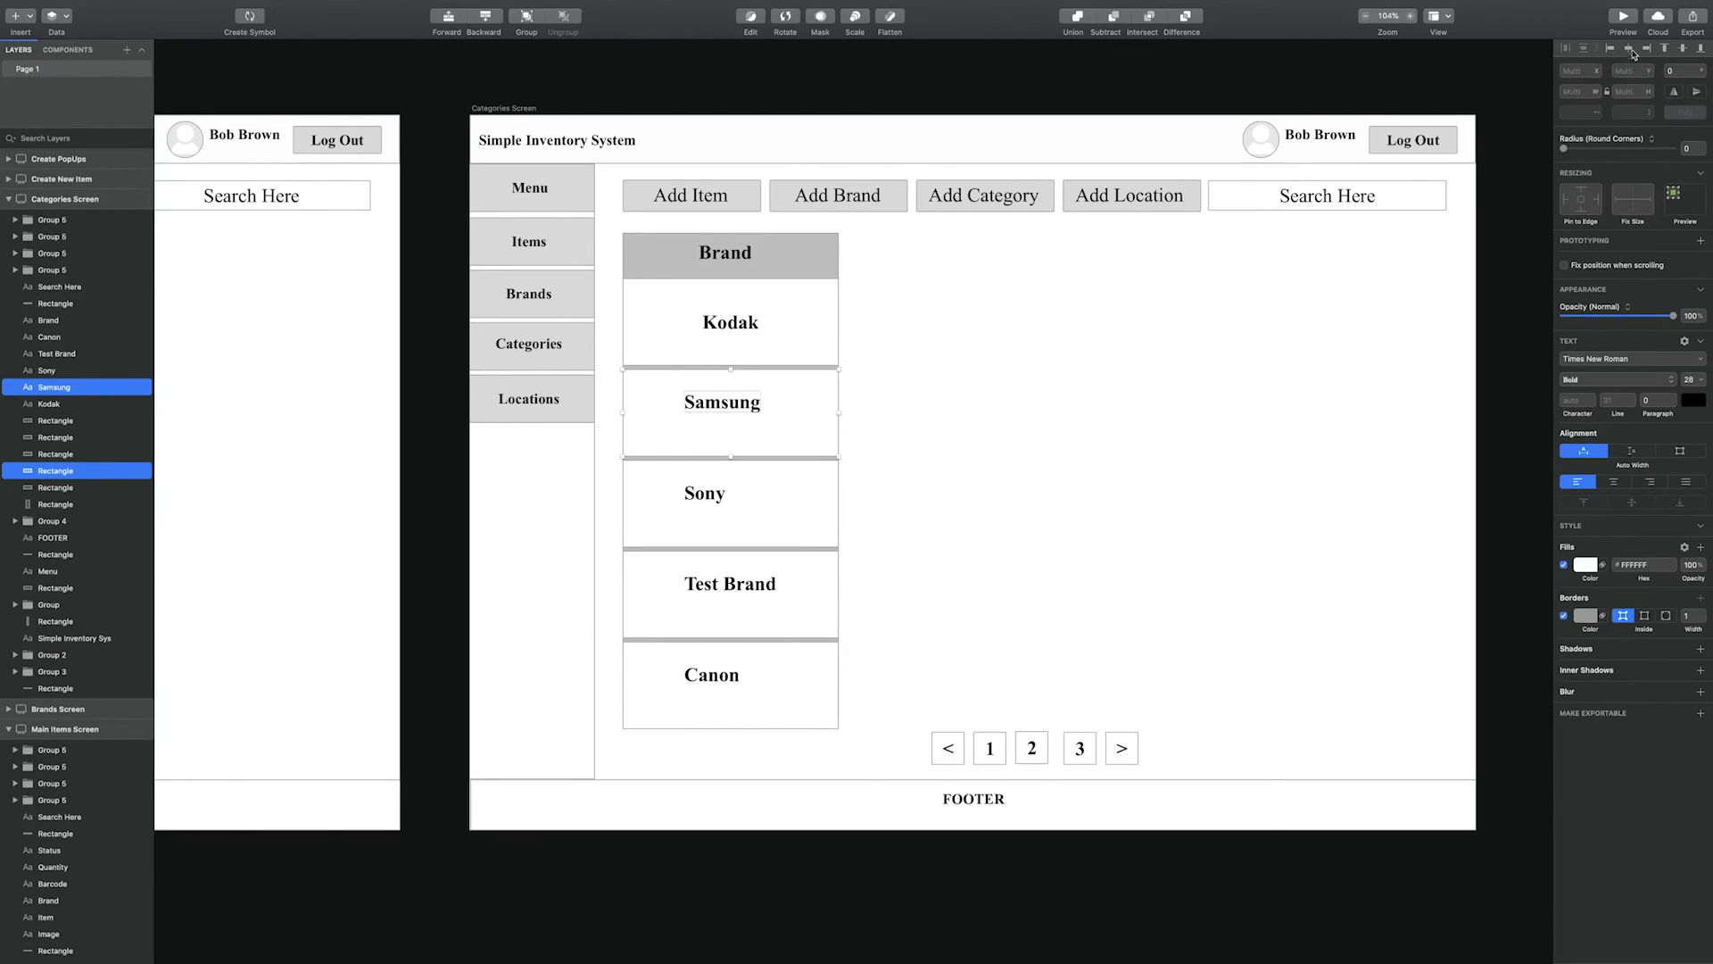
pyautogui.click(1682, 48)
# Centre Sony, Test Brand and Canon horizontally and vertically within their row rectangles on the Categories Screen.
pyautogui.click(704, 495)
pyautogui.keyDown('shift'); pyautogui.click(763, 491); pyautogui.keyUp('shift')
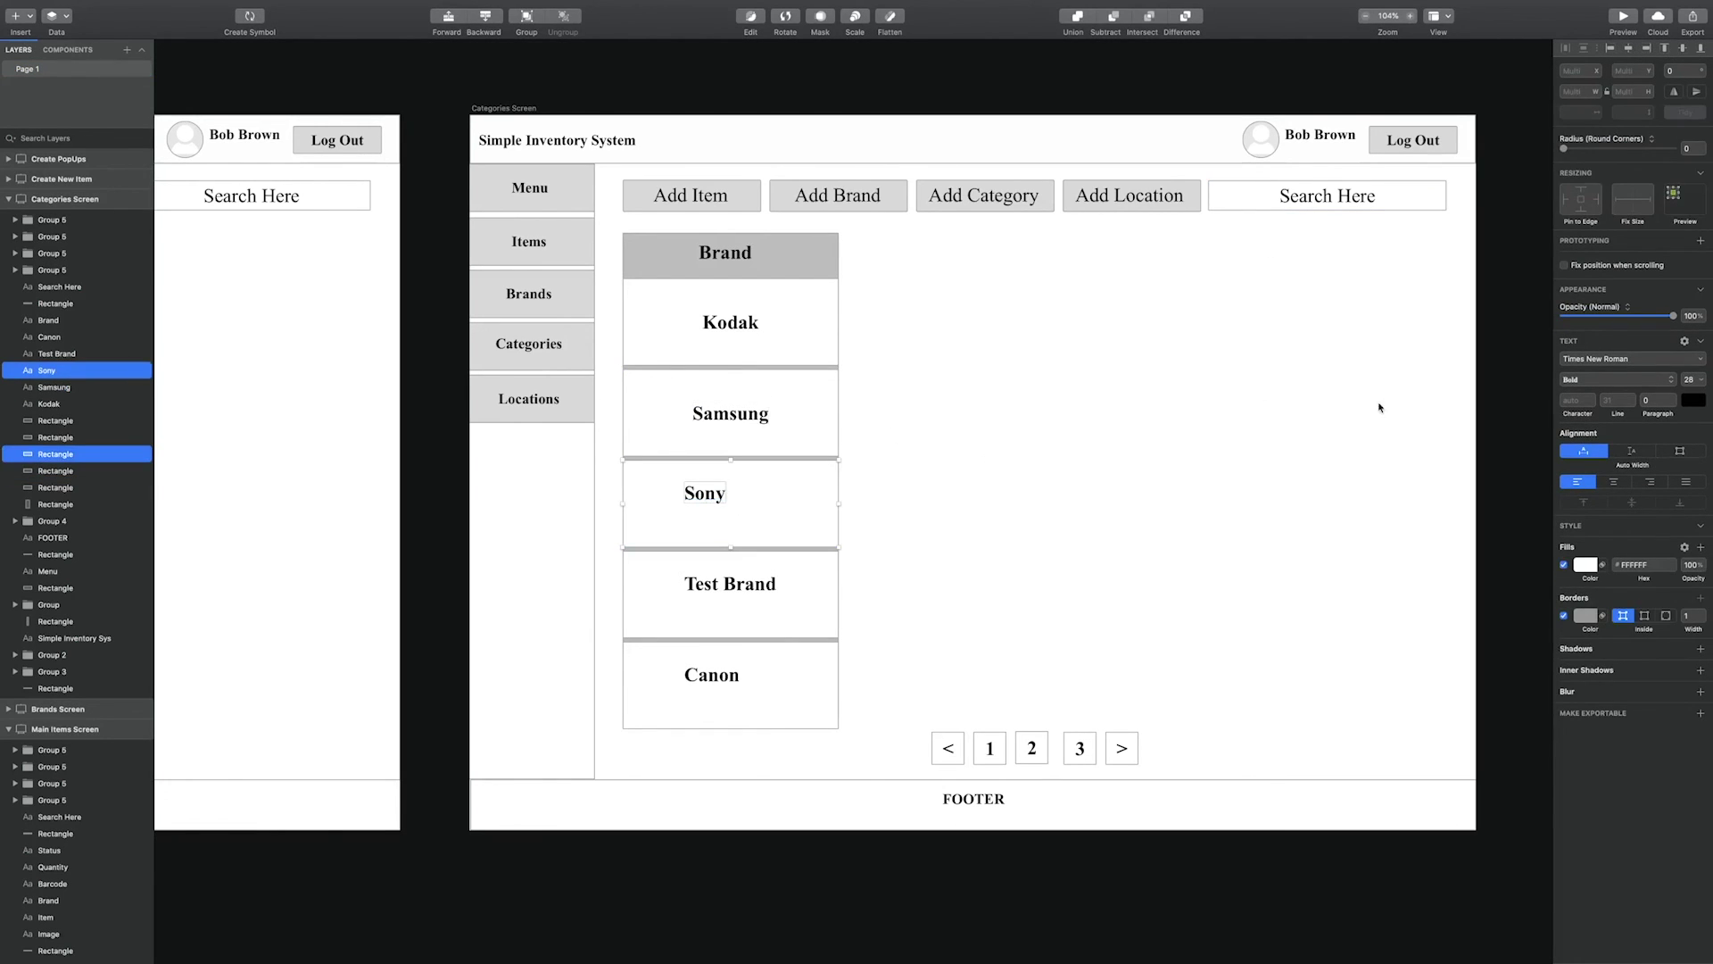
pyautogui.click(825, 607)
pyautogui.keyDown('shift'); pyautogui.click(767, 589); pyautogui.keyUp('shift')
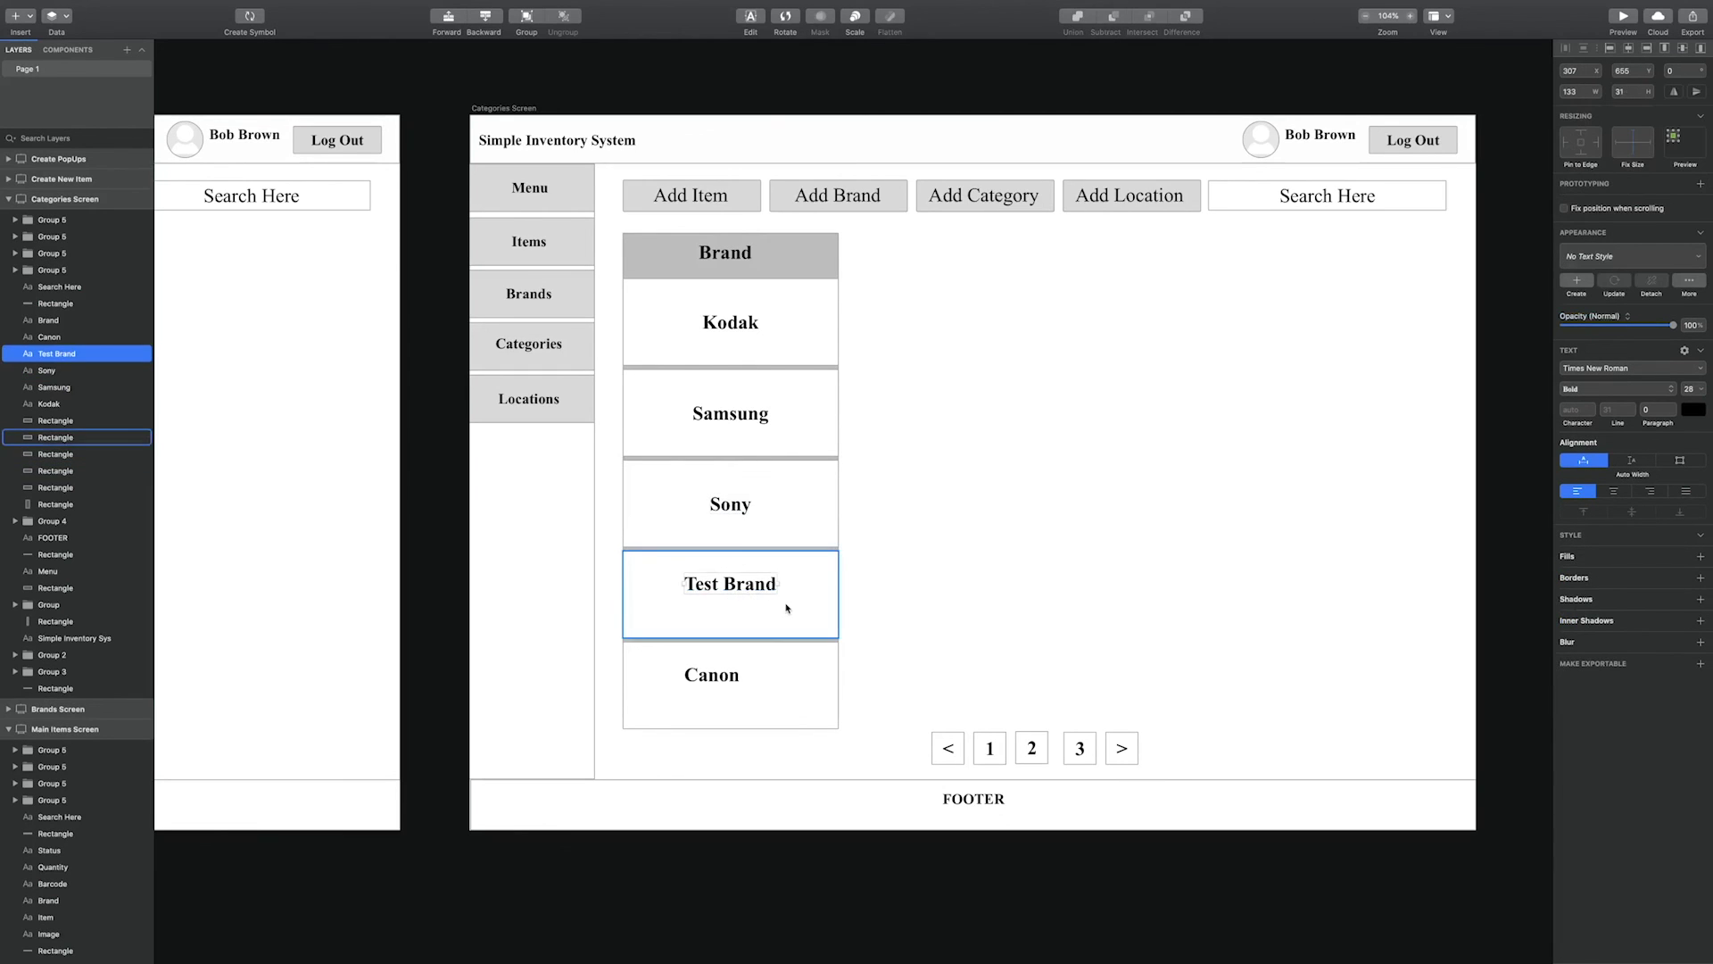
pyautogui.click(711, 674)
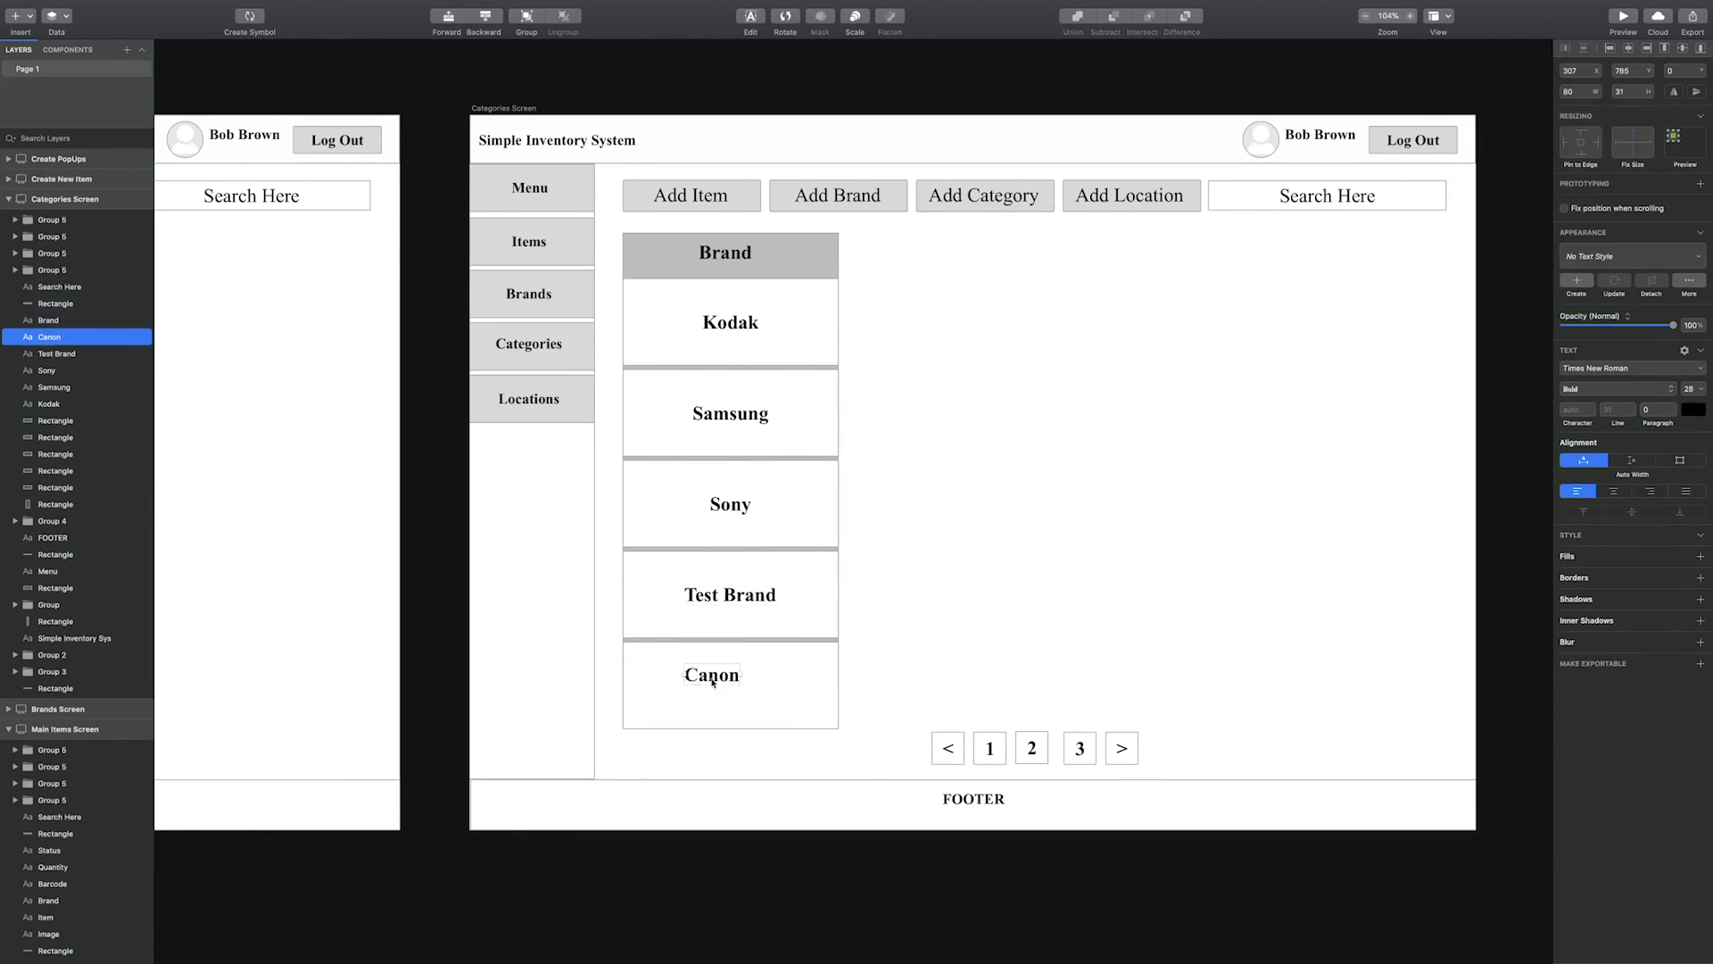
pyautogui.keyDown('shift'); pyautogui.click(785, 712); pyautogui.keyUp('shift')
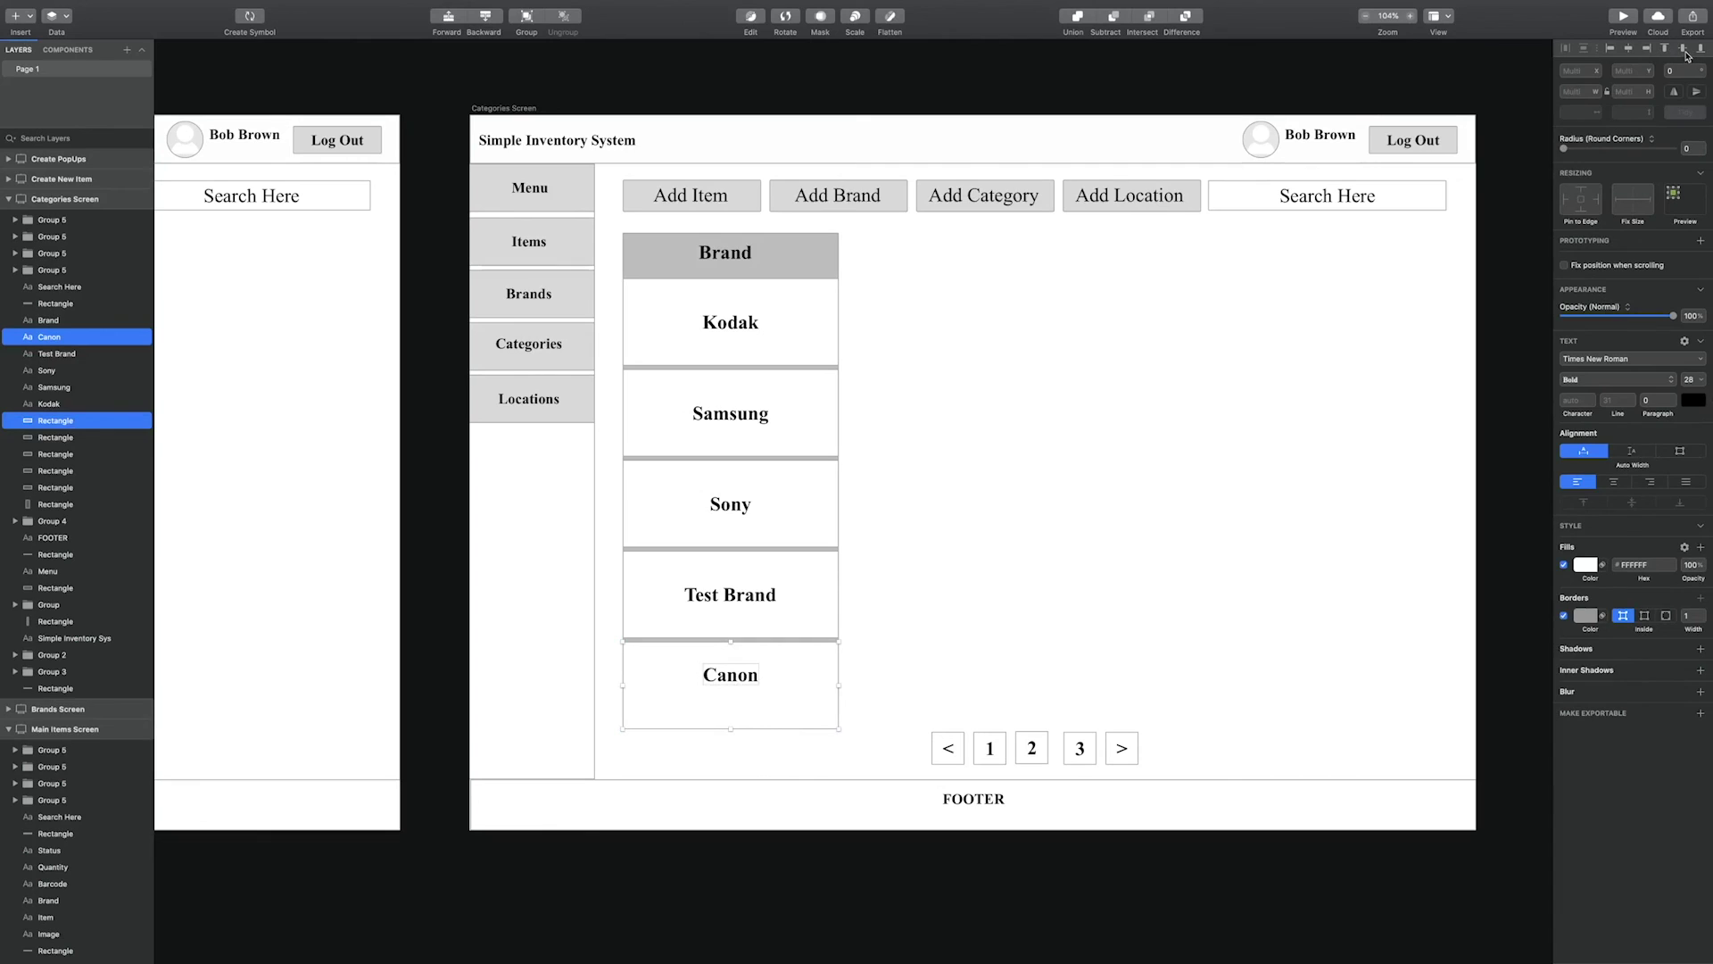
pyautogui.click(807, 873)
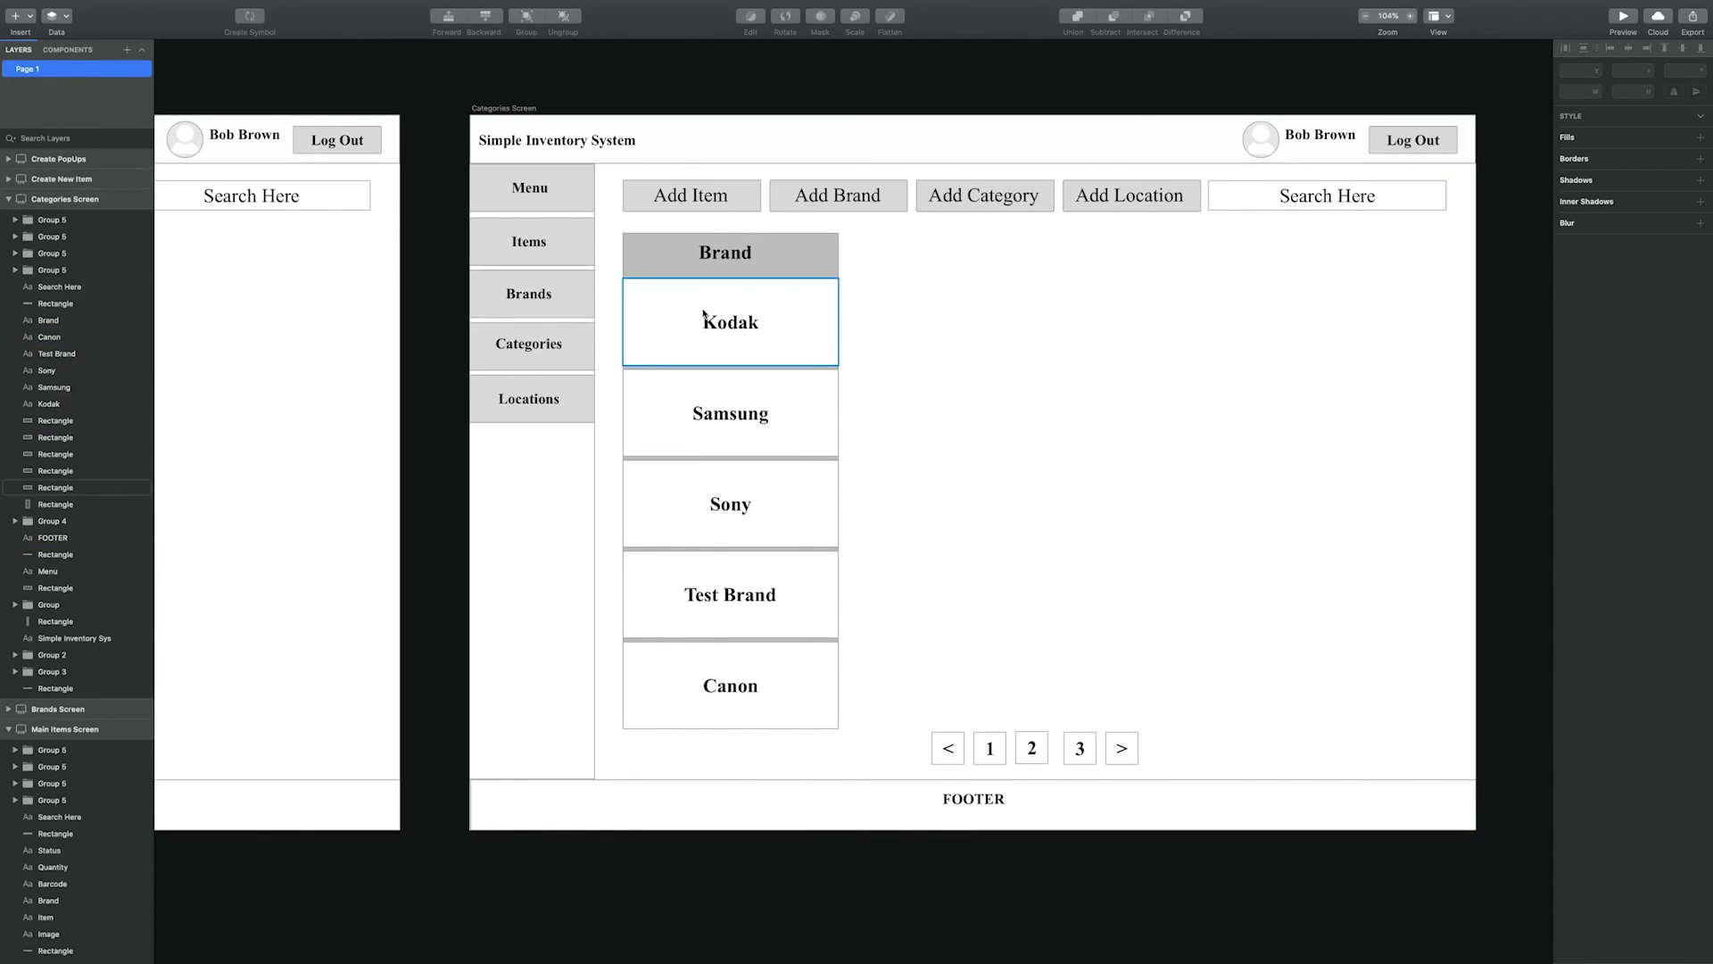
# Try to align the pagination group with the horizontal centre of the Categories Screen table's background rectangle.
pyautogui.click(639, 245)
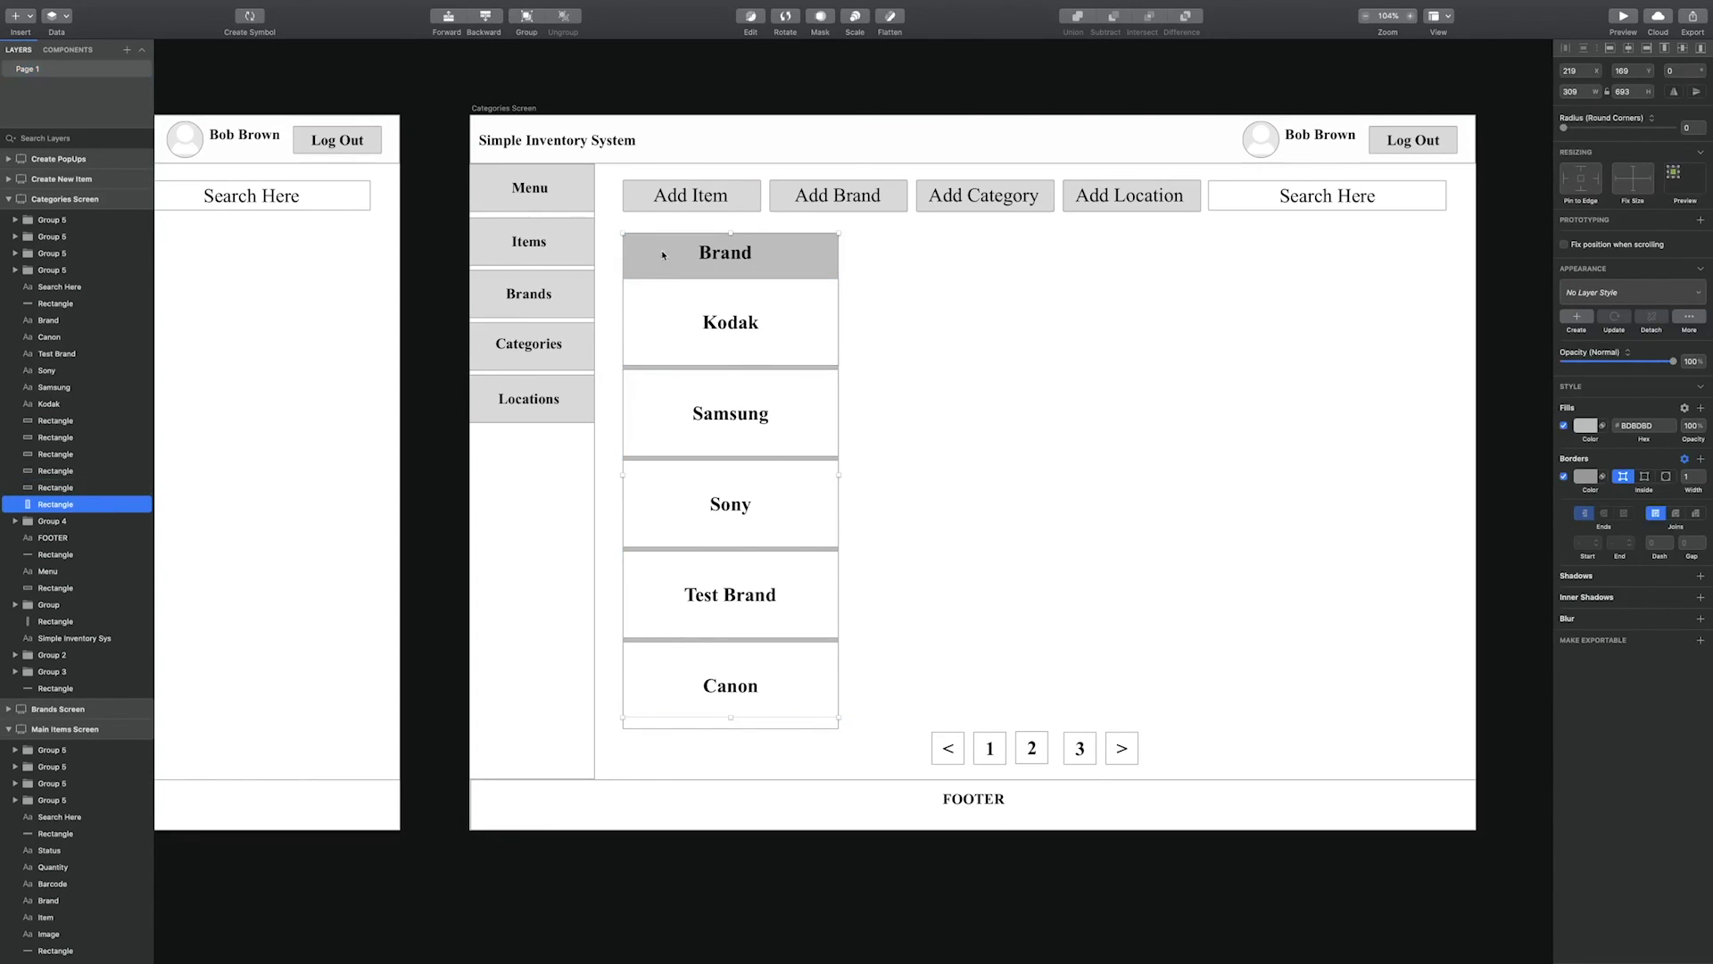
pyautogui.click(957, 883)
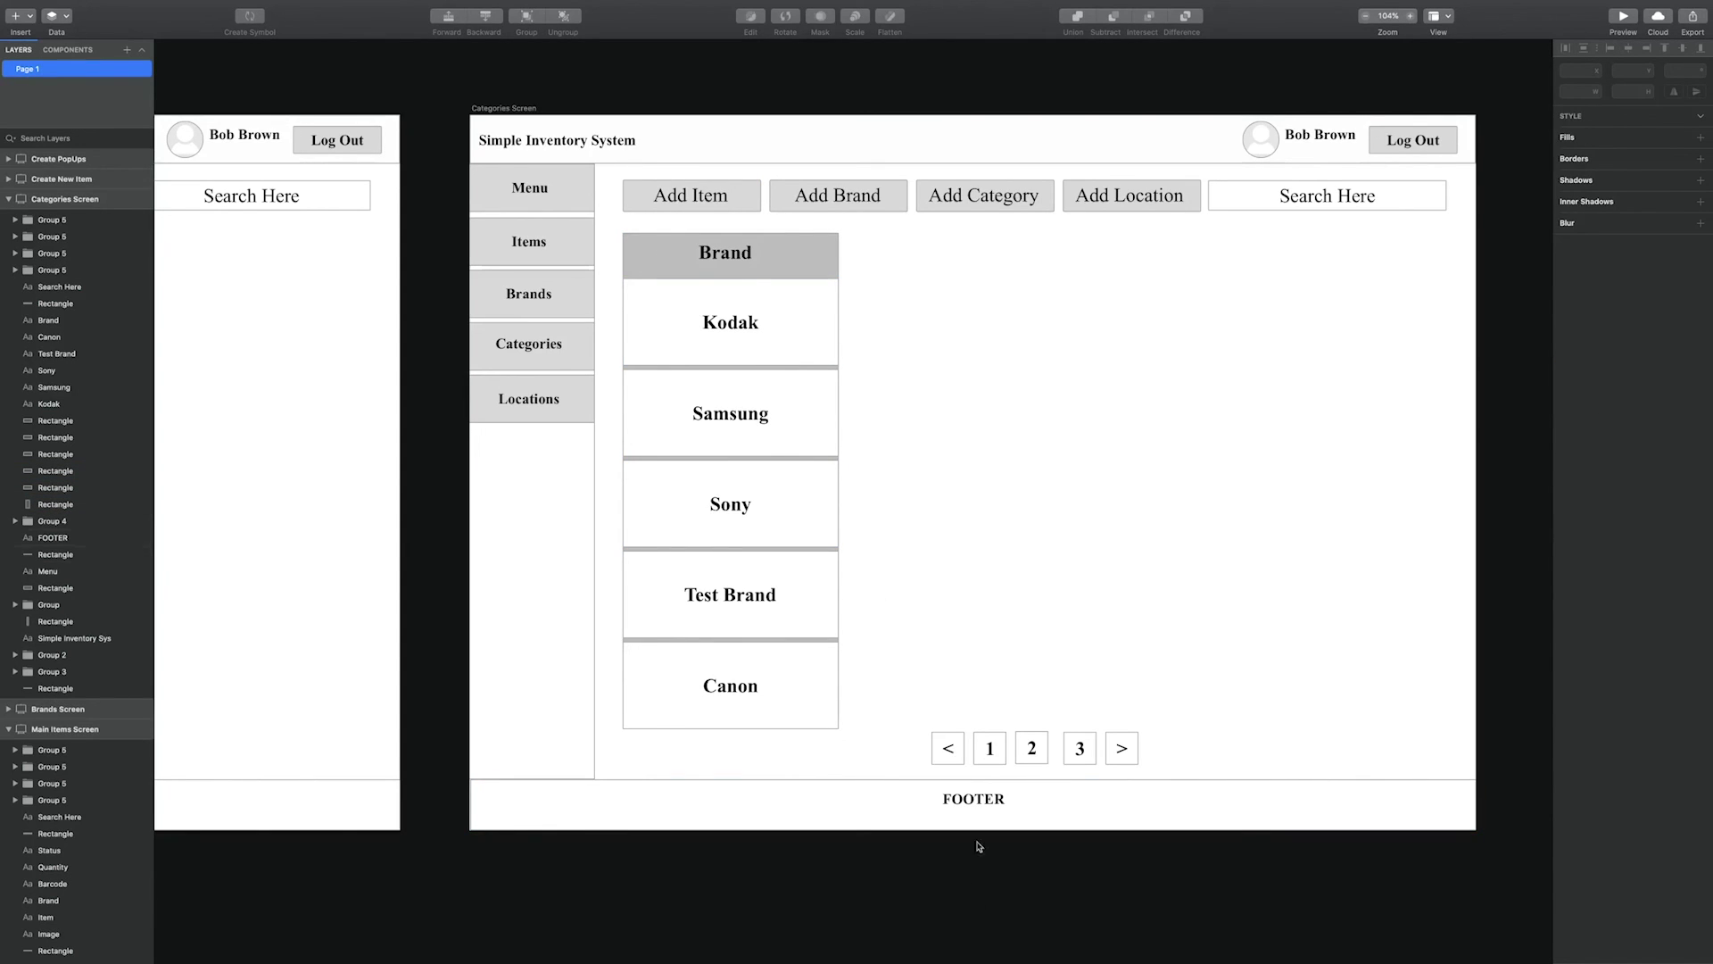
pyautogui.click(1011, 759)
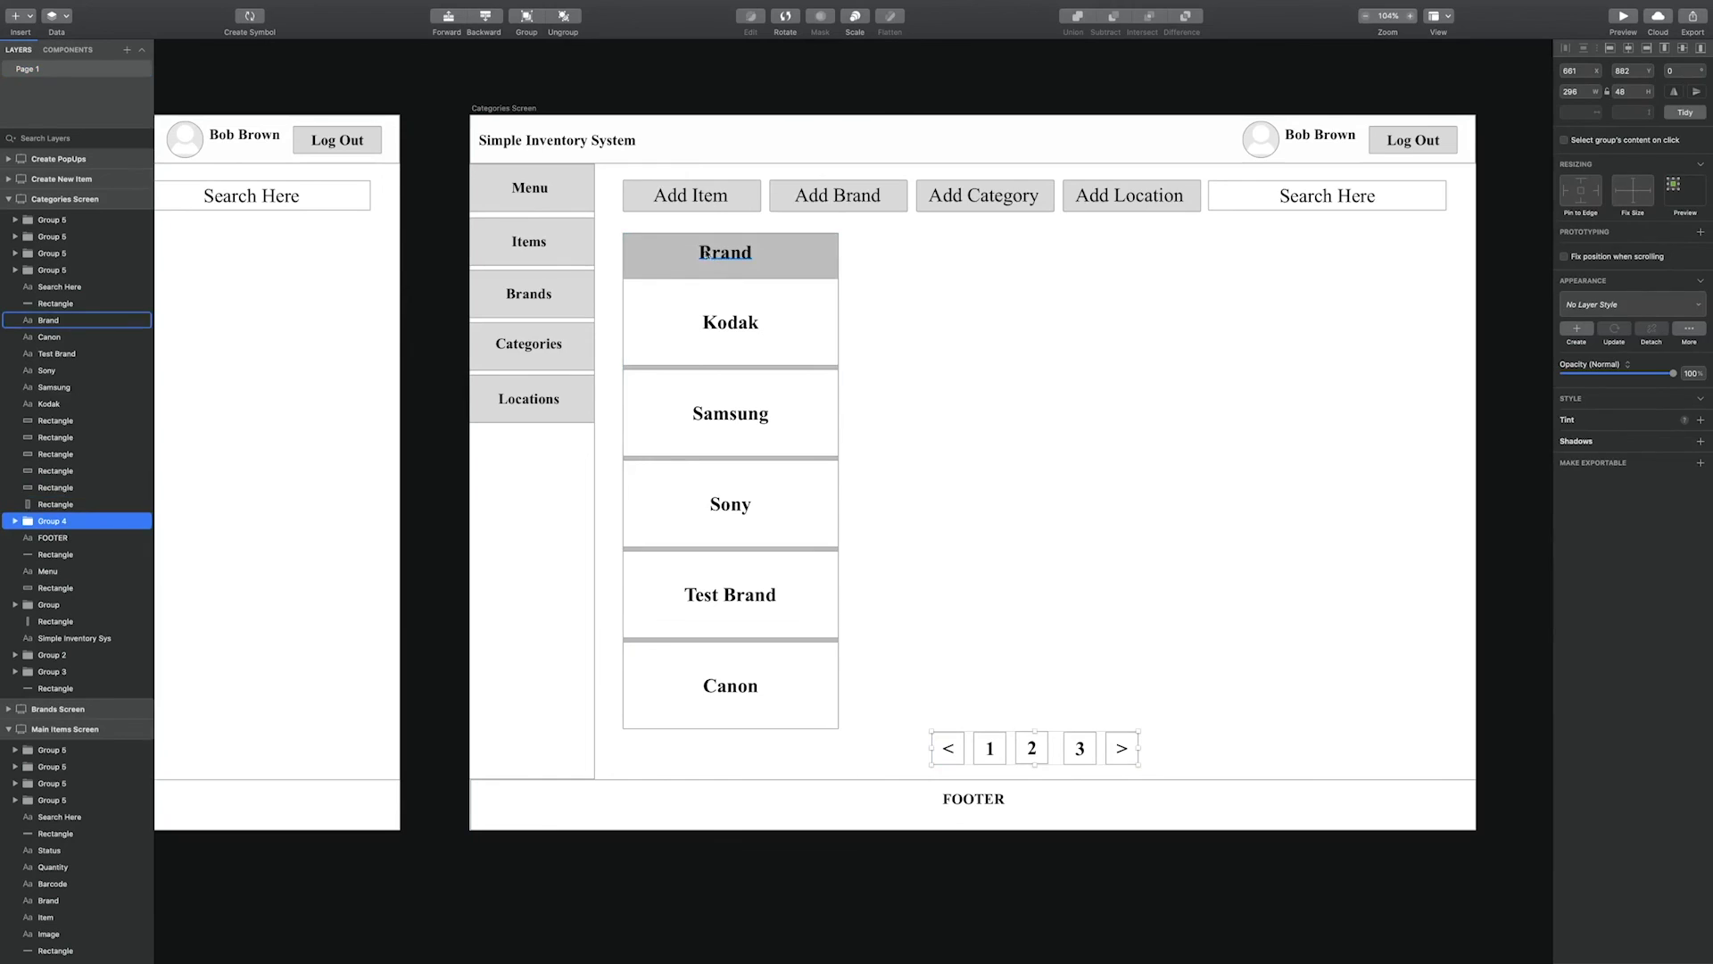
pyautogui.keyDown('shift'); pyautogui.click(694, 241); pyautogui.keyUp('shift')
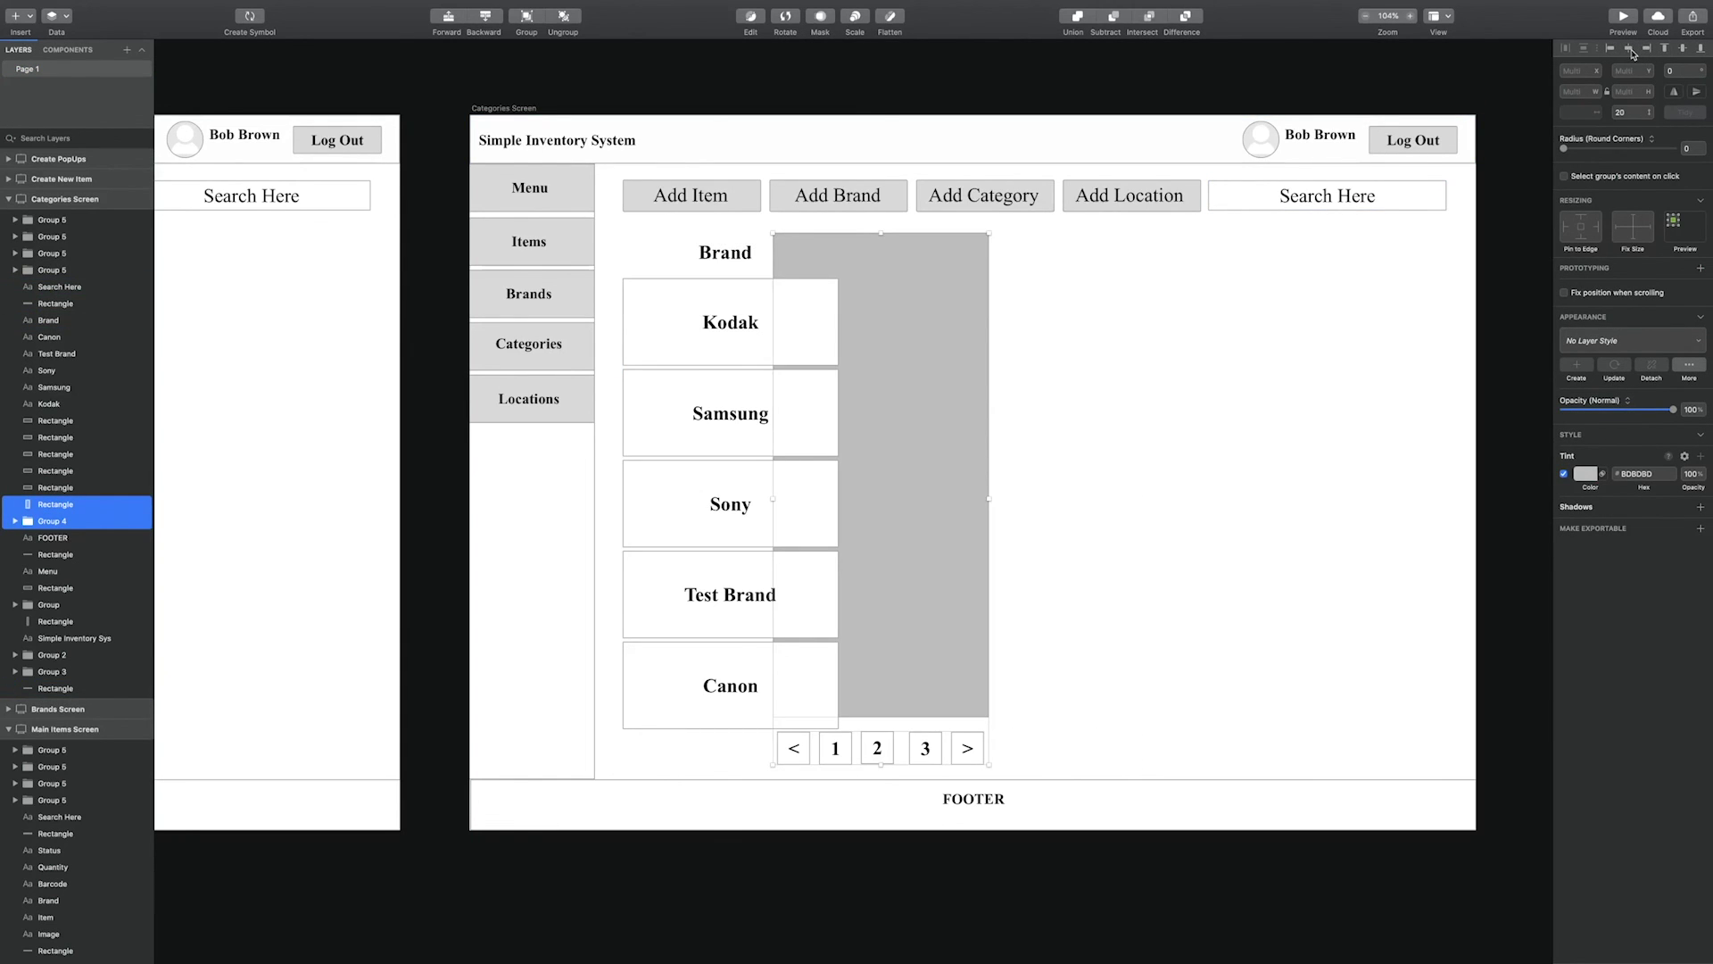
pyautogui.press('super+z')
# Move the Categories Screen's pagination group directly beneath the table column, to about X 225, Y 892.
pyautogui.moveTo(962, 757); pyautogui.dragTo(659, 764)
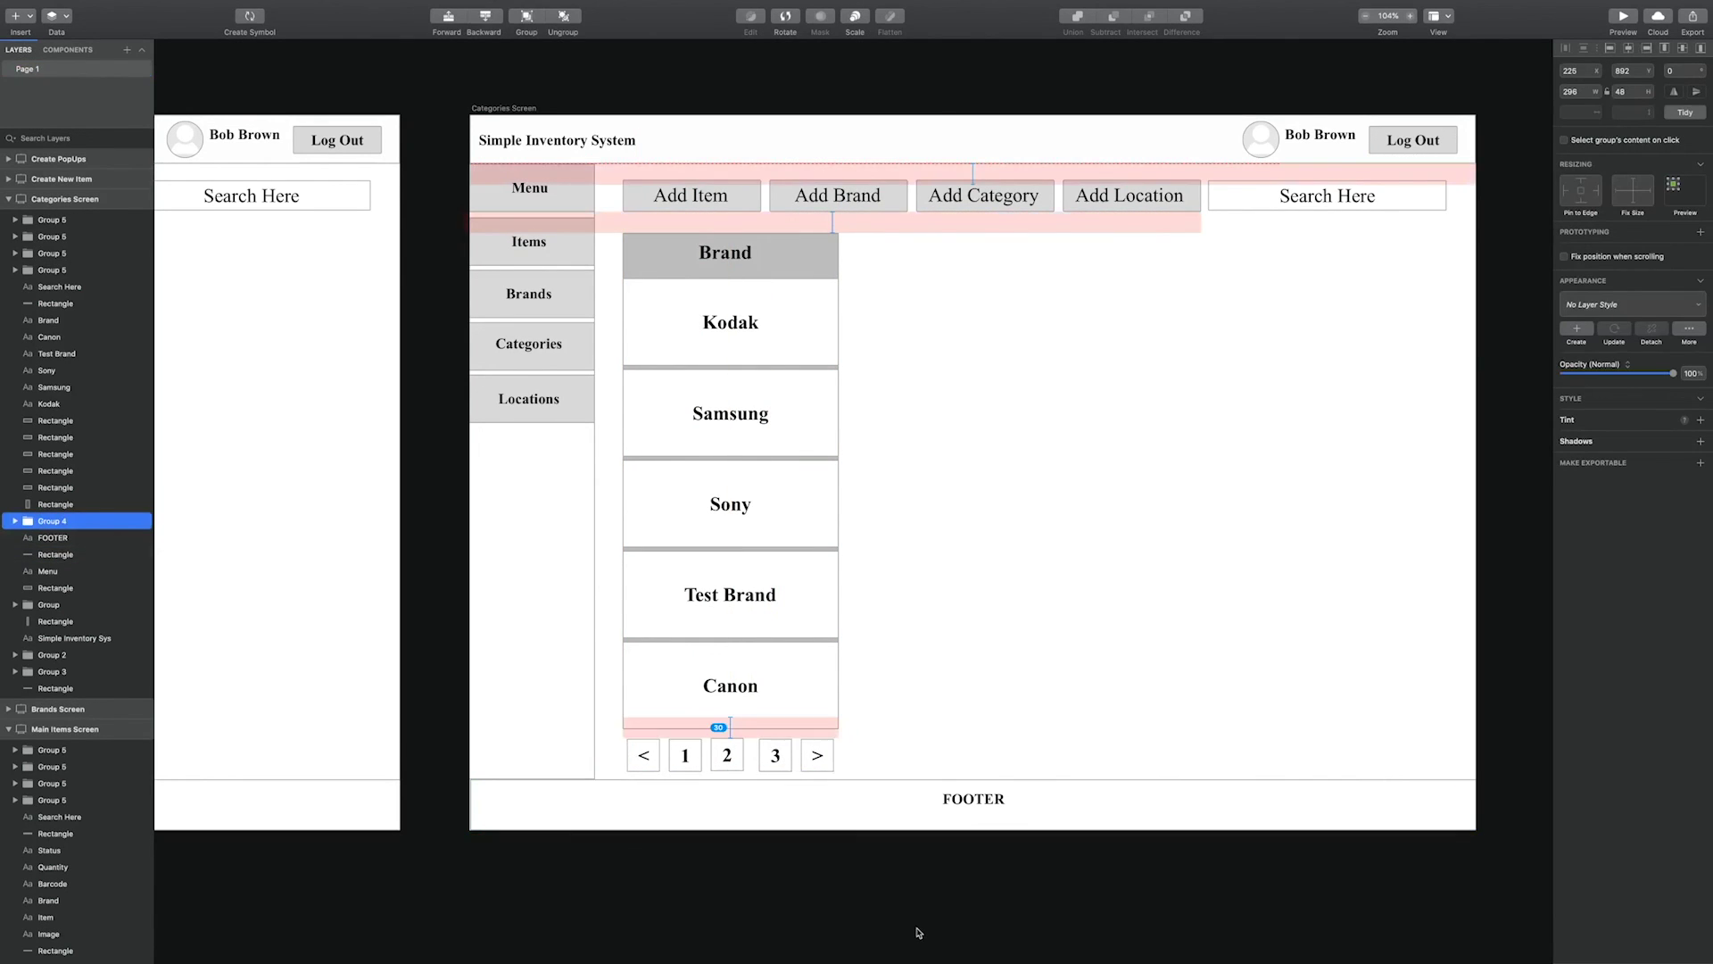
pyautogui.click(813, 917)
# Move the Brands Screen's pagination group beneath the brand table, to X 224, Y 886.
pyautogui.hscroll(-15, 726, 788)
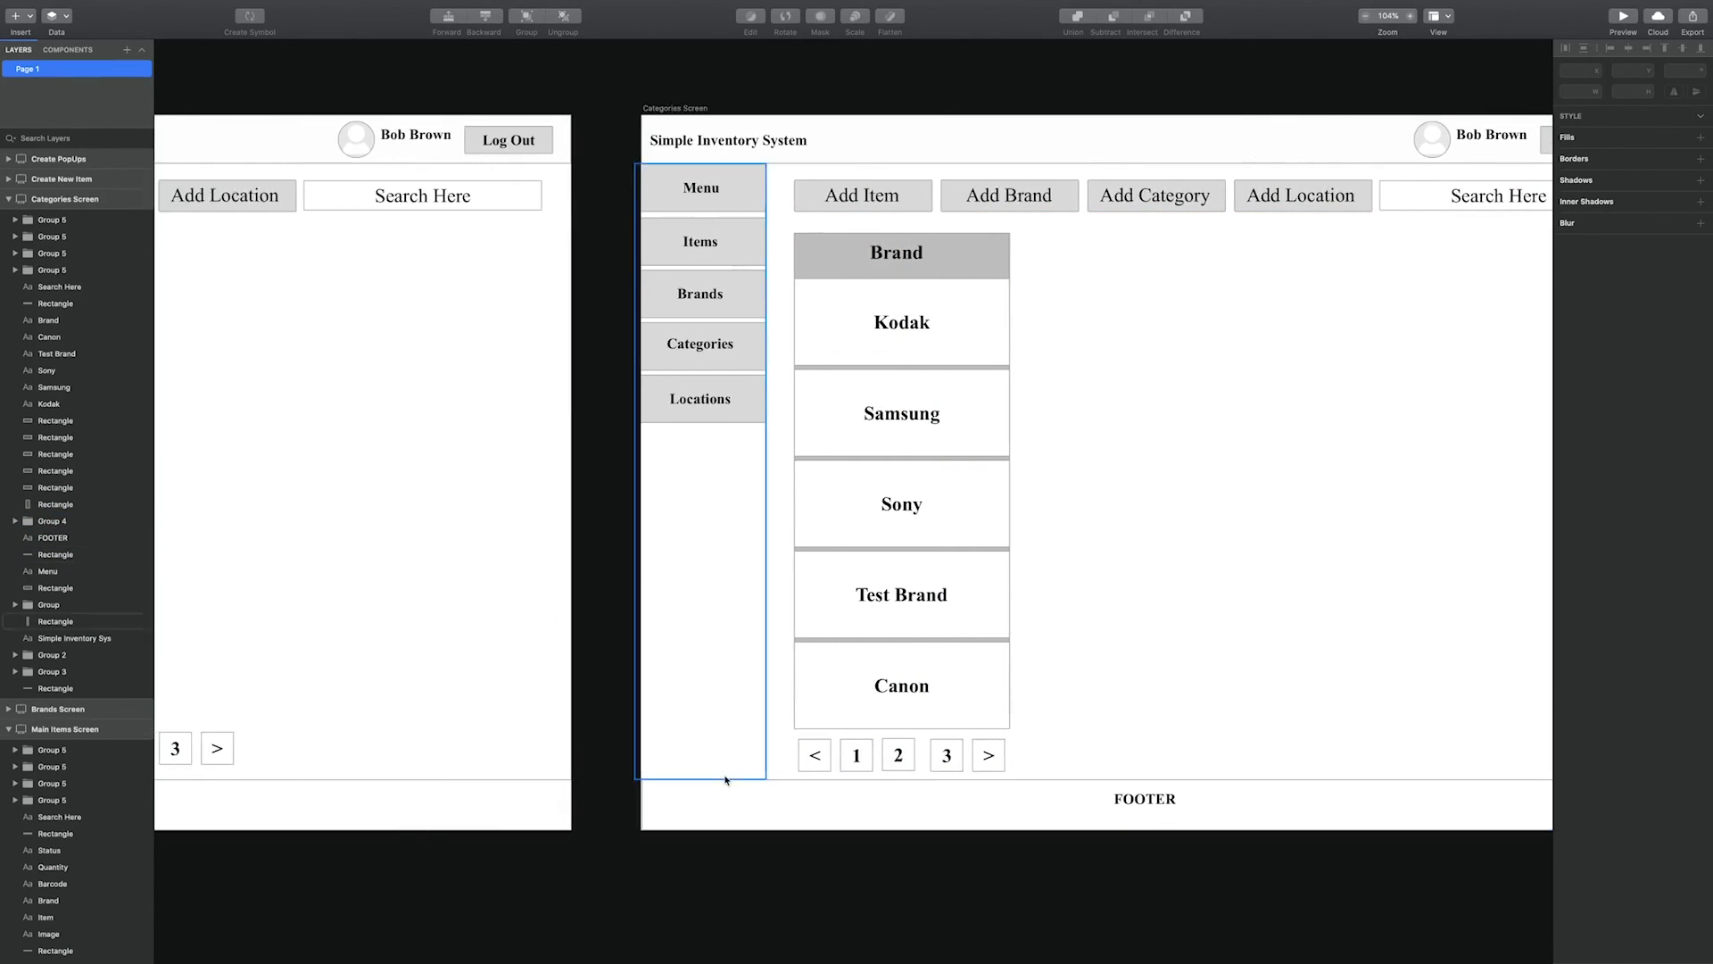
pyautogui.scroll(2, 726, 777)
pyautogui.click(700, 833)
pyautogui.hotkey('shift', 'Left')
pyautogui.hotkey('shift', 'Left')
pyautogui.hotkey('shift', 'Left')
pyautogui.hotkey('shift', 'Left')
pyautogui.hotkey('shift', 'Left')
pyautogui.hotkey('shift', 'Left')
pyautogui.hotkey('shift', 'Left')
pyautogui.hotkey('shift', 'Left')
pyautogui.press('Down')
pyautogui.press('Down')
pyautogui.press('Down')
pyautogui.press('Down')
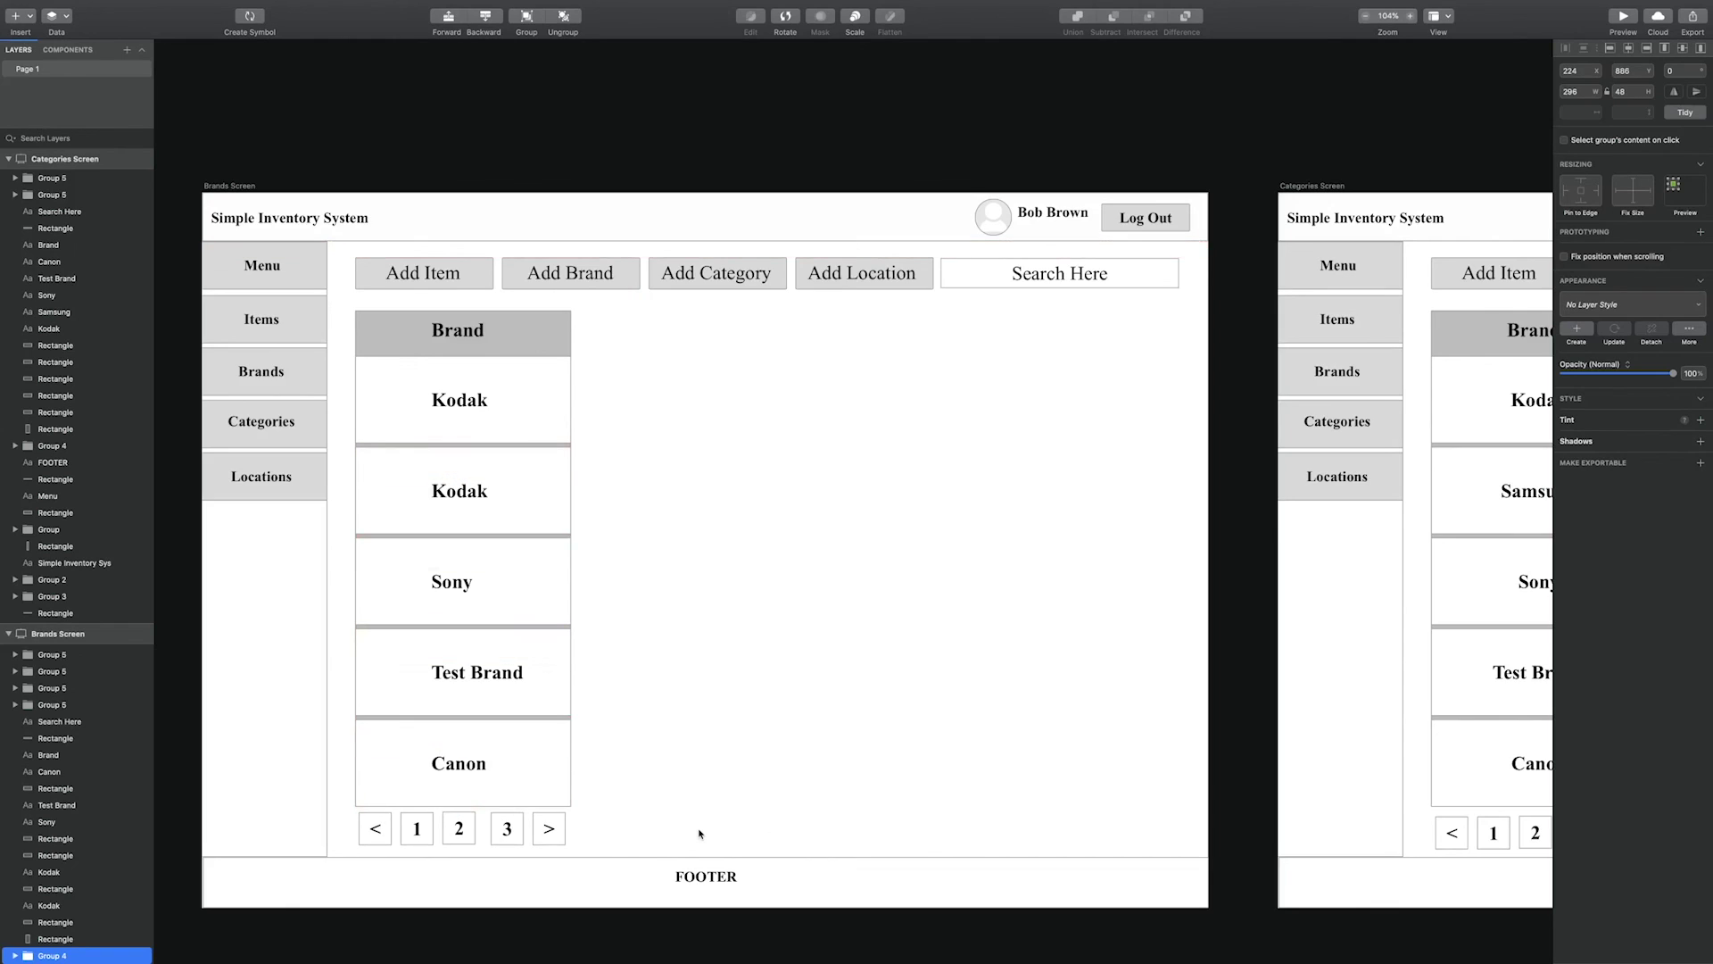
pyautogui.click(871, 949)
# Duplicate the Categories Screen artboard and name the copy Location Screen.
pyautogui.hscroll(10, 856, 942)
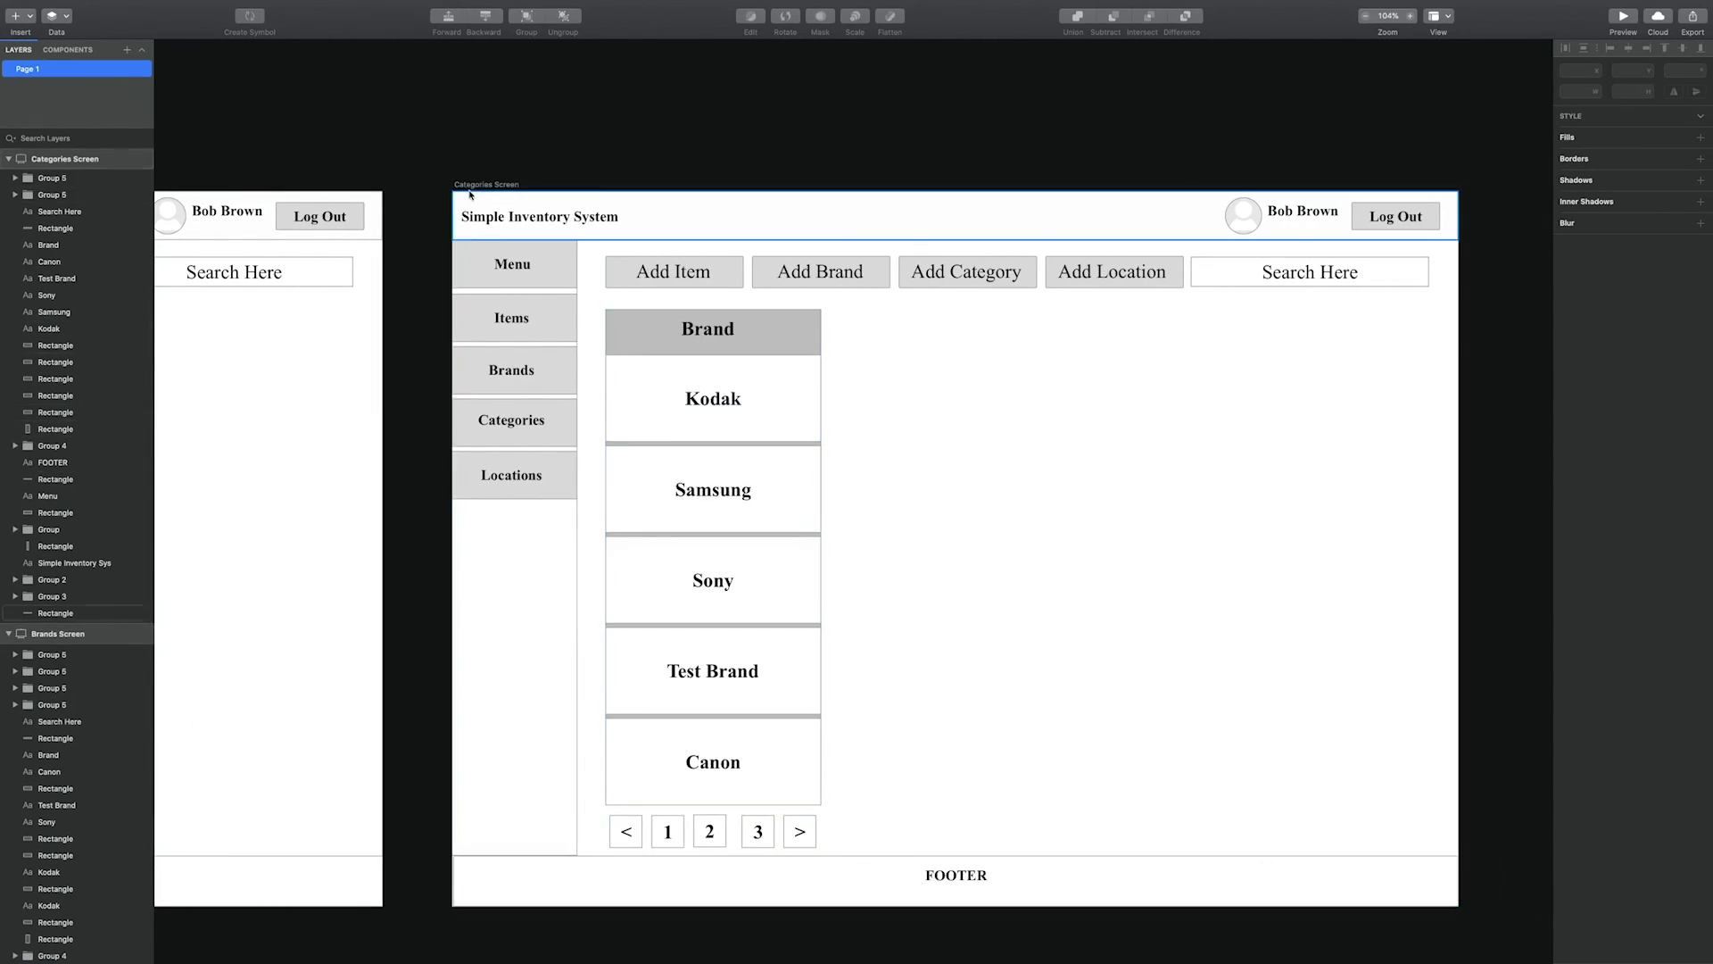
pyautogui.click(468, 194)
pyautogui.click(528, 138)
pyautogui.click(62, 160)
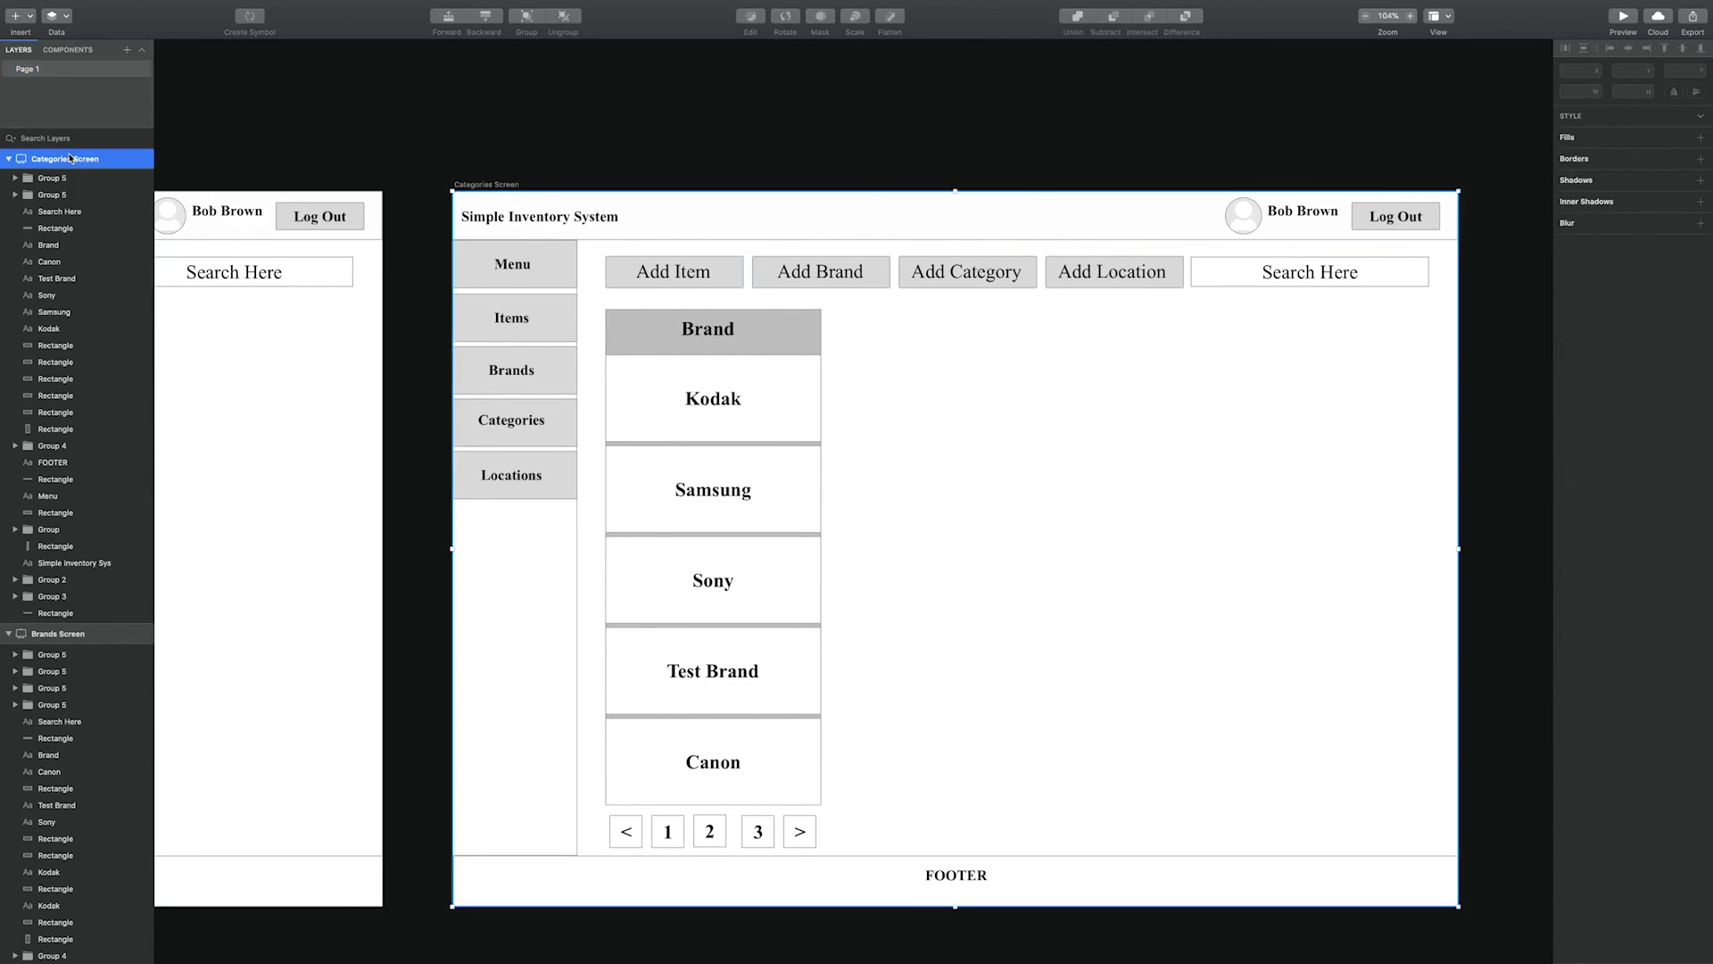
pyautogui.rightClick(61, 159)
pyautogui.click(88, 203)
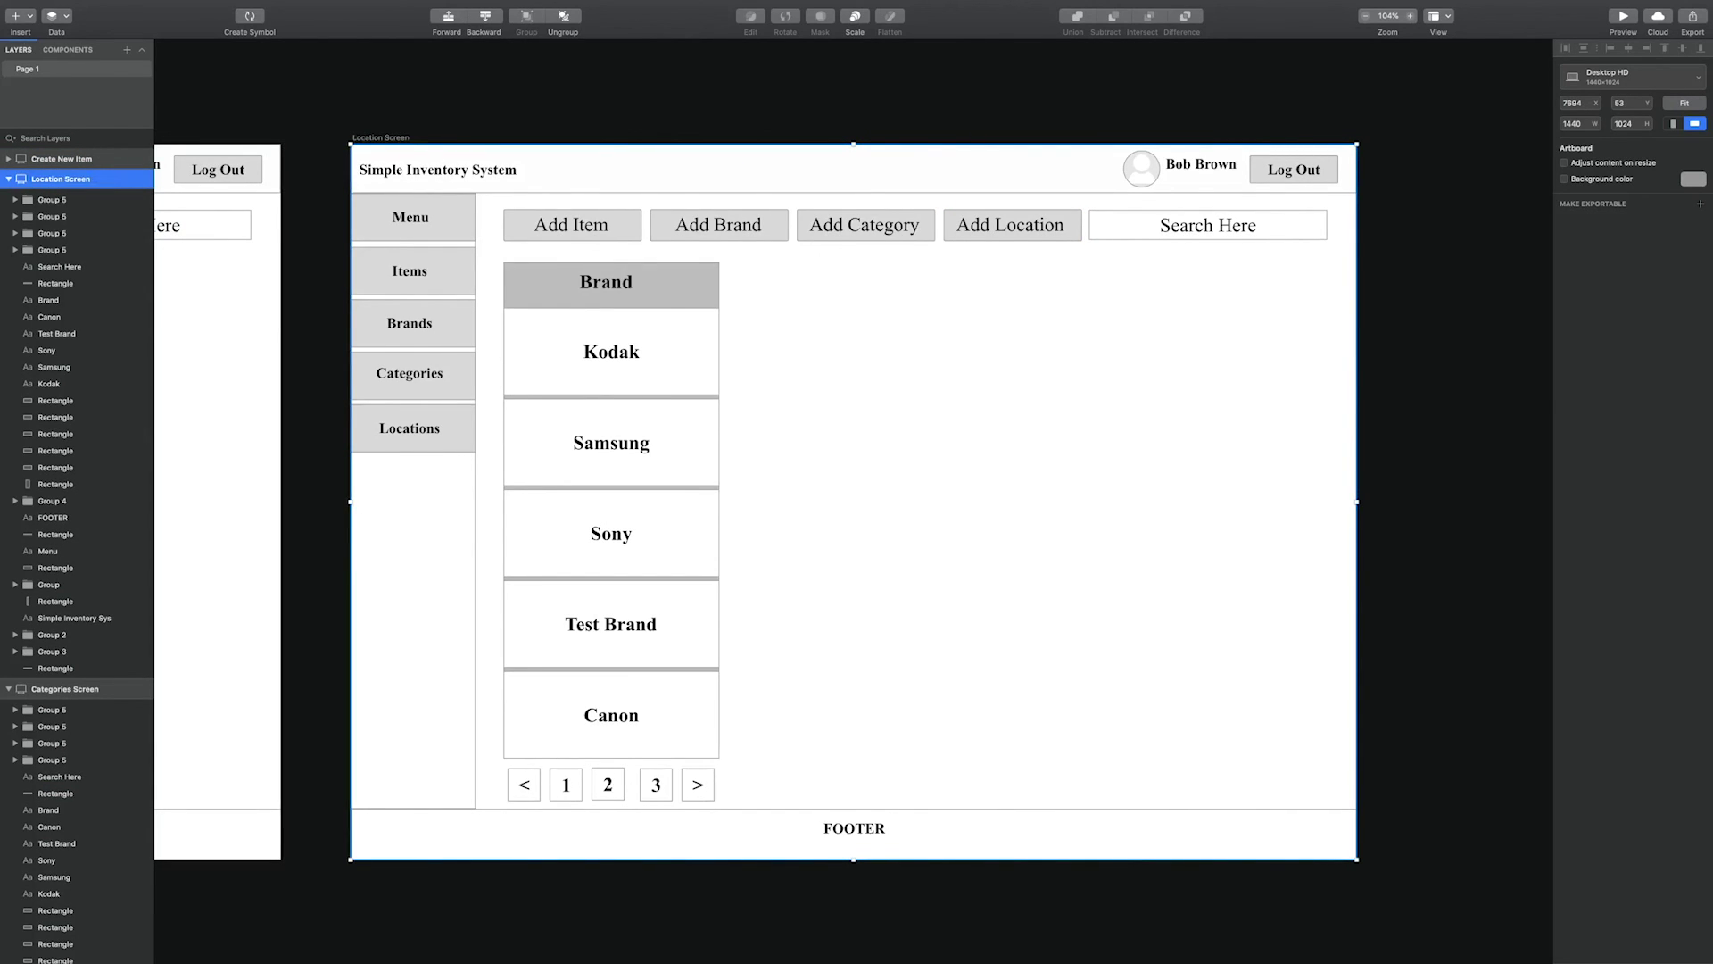
# Change the Categories Screen's table header to Categories and centre it horizontally over the table.
pyautogui.hscroll(3, 323, 280)
pyautogui.hscroll(-5, 731, 290)
pyautogui.click(731, 290)
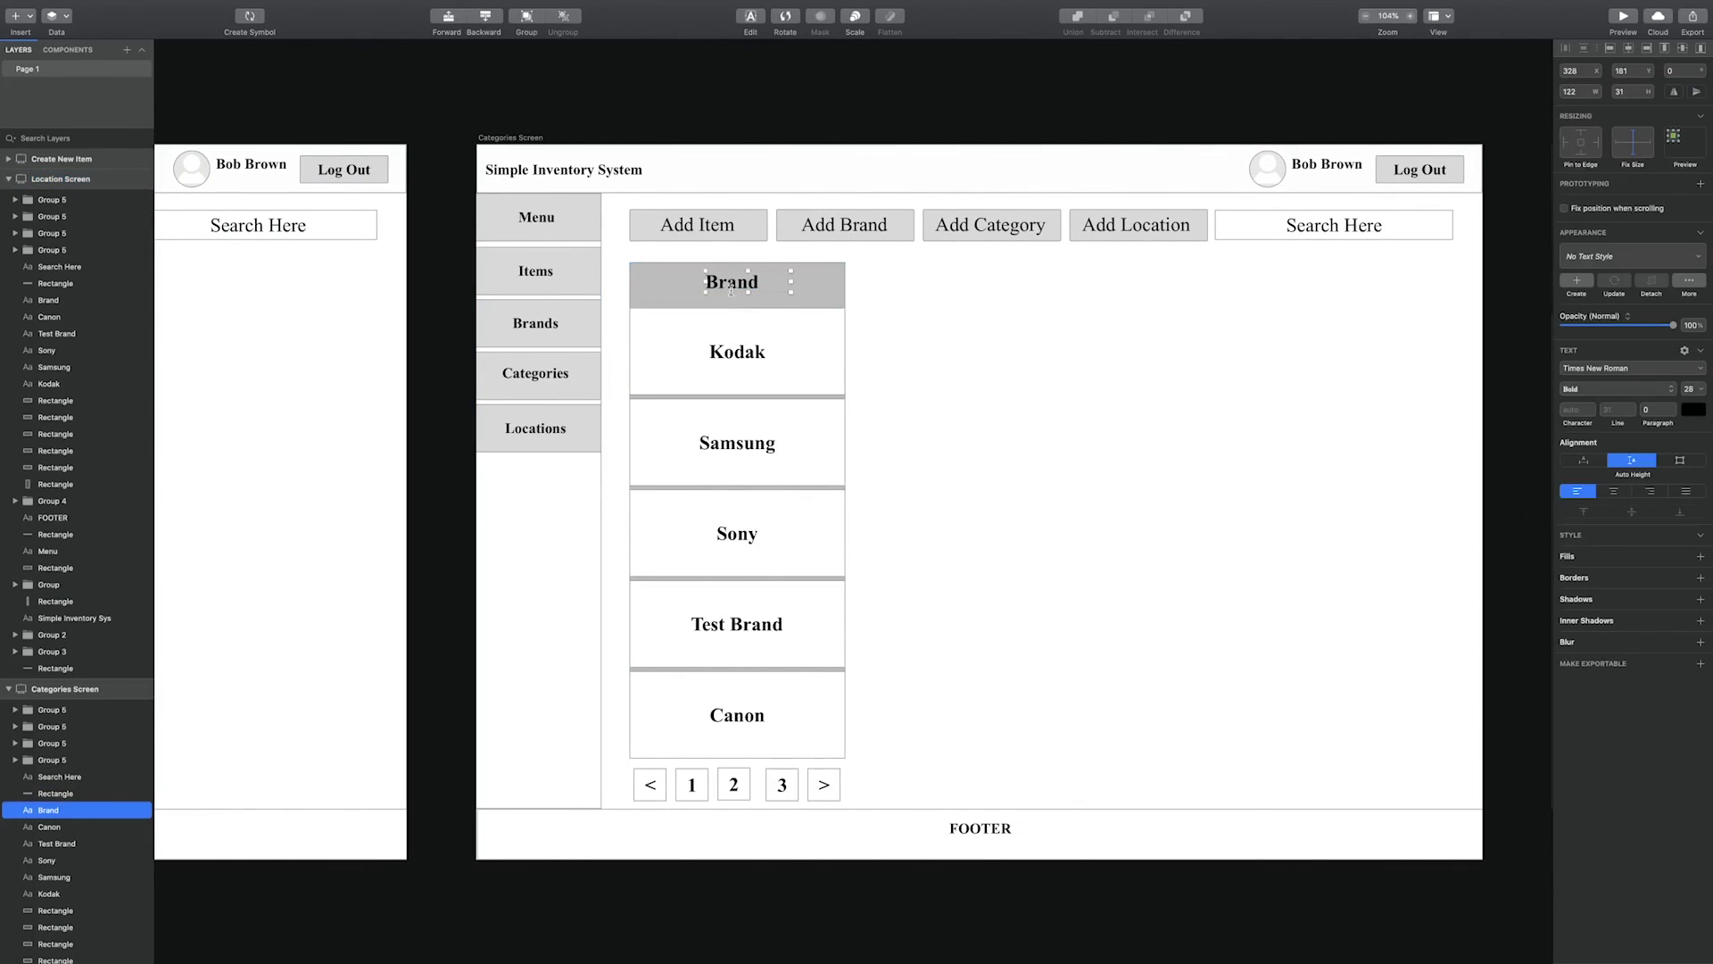
pyautogui.doubleClick(732, 285)
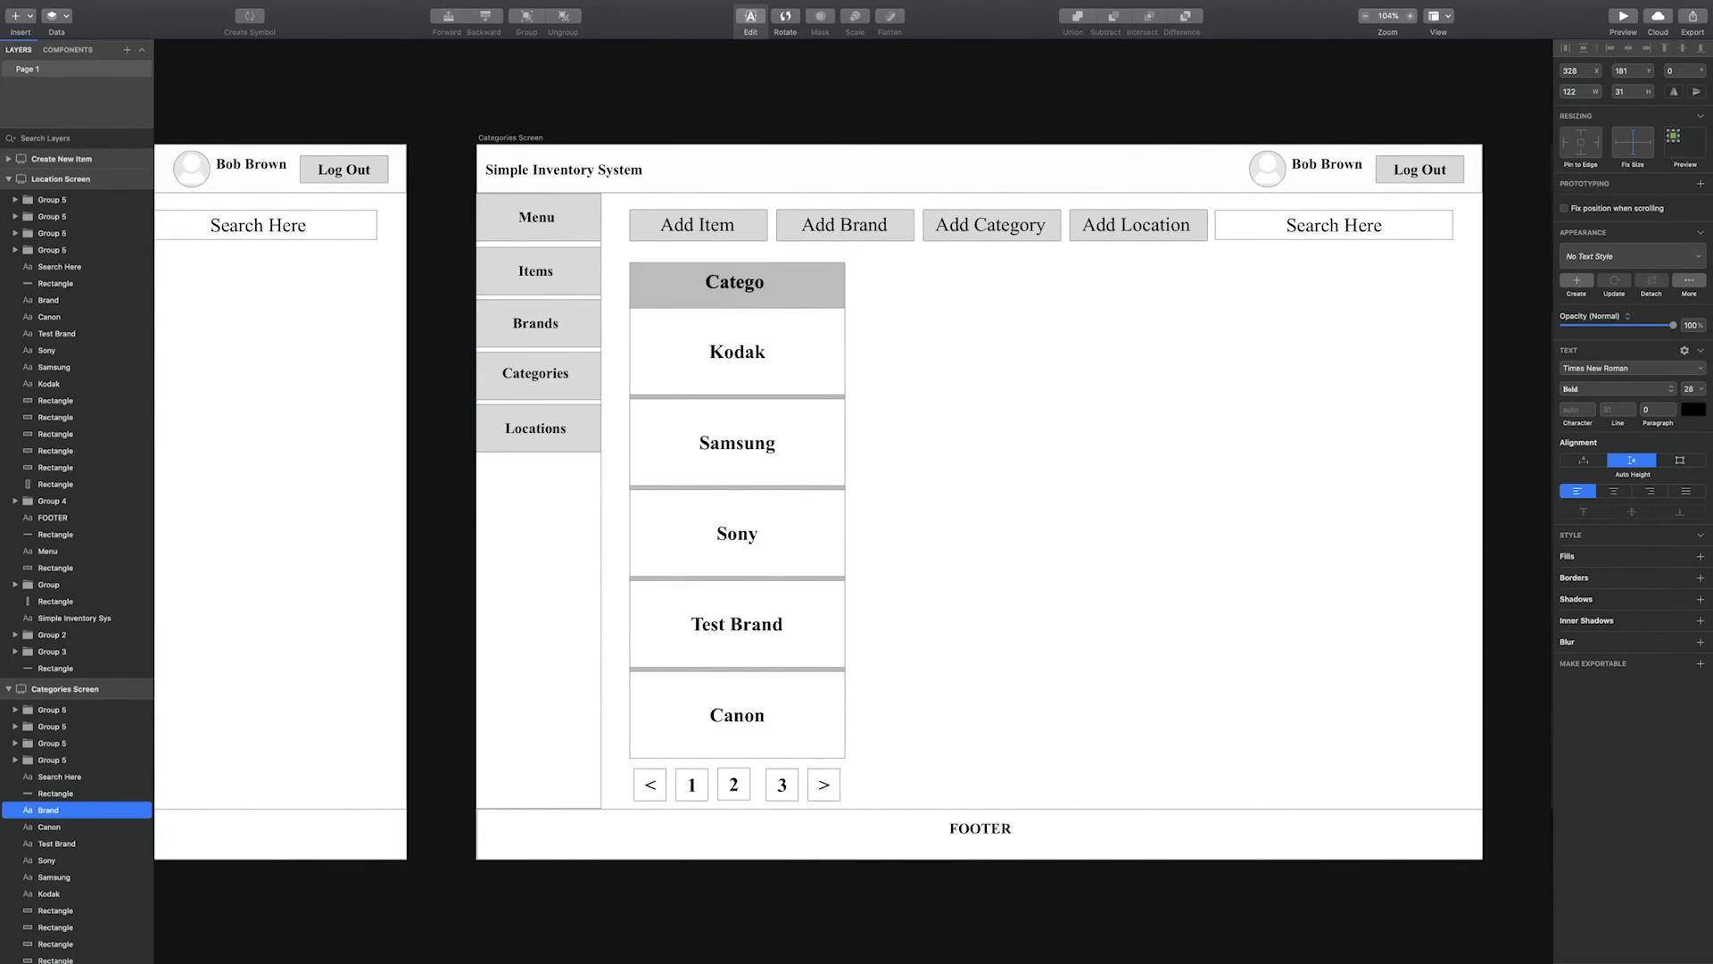
pyautogui.click(910, 286)
pyautogui.click(773, 286)
pyautogui.moveTo(791, 292); pyautogui.dragTo(806, 292)
pyautogui.keyDown('shift'); pyautogui.click(830, 296); pyautogui.keyUp('shift')
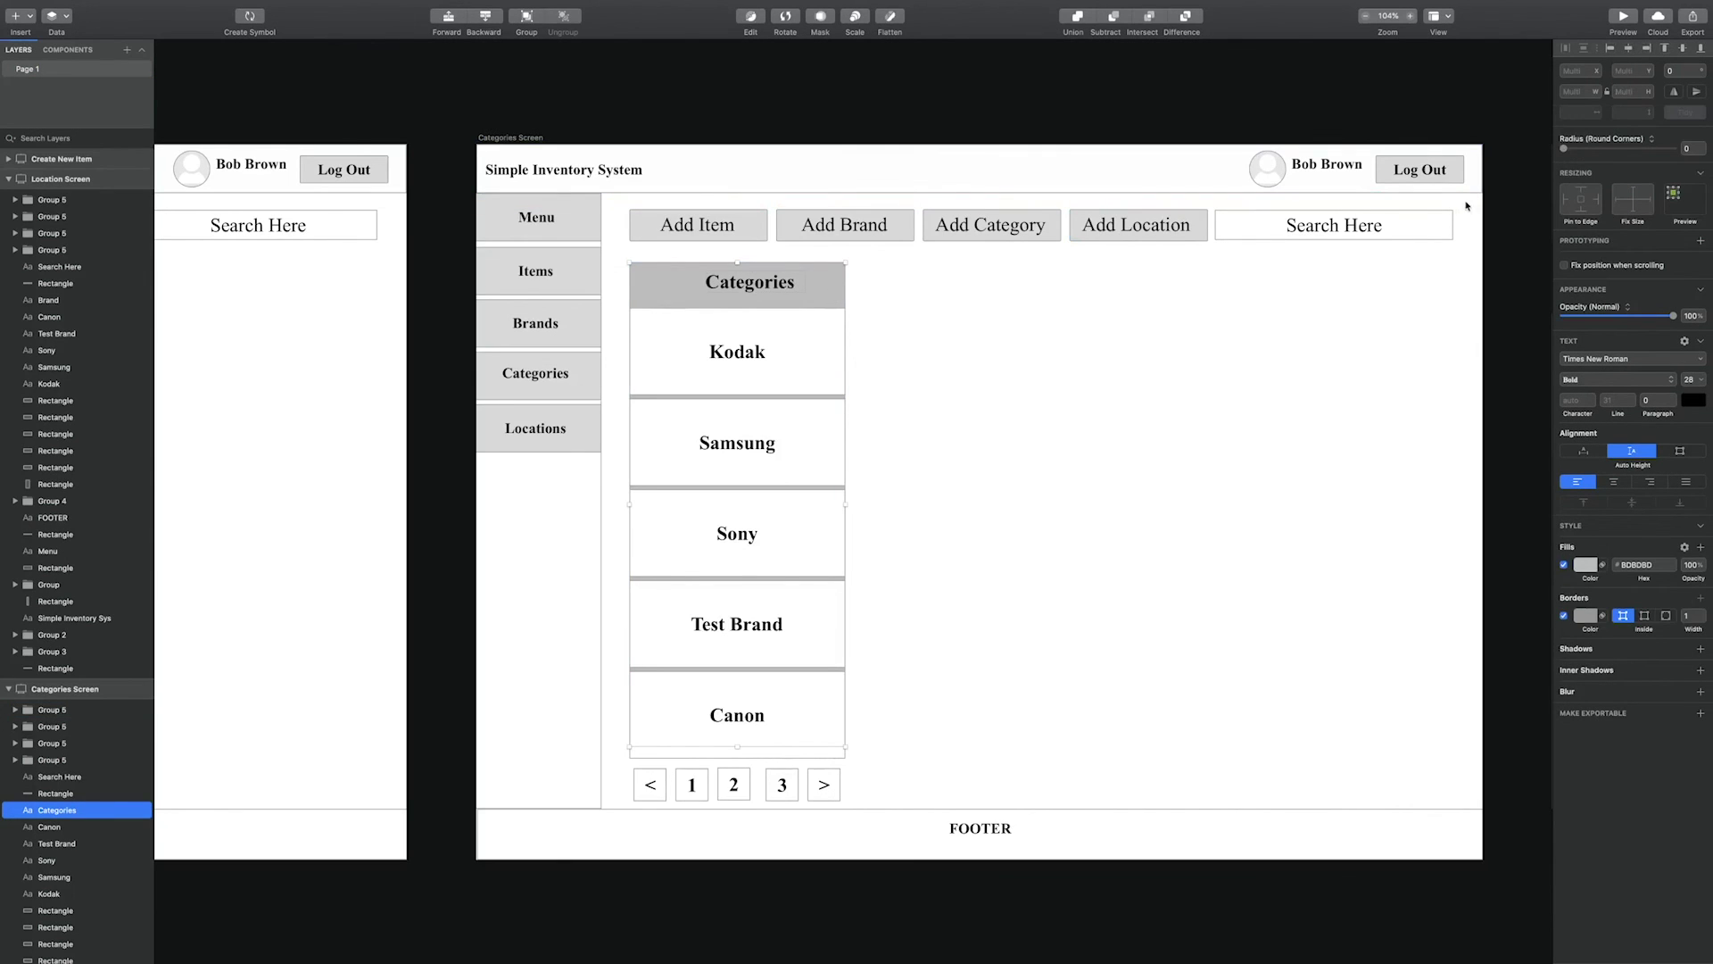
pyautogui.click(1238, 322)
# Change the Location Screen's table header to Locations and centre it horizontally over the table.
pyautogui.hscroll(10, 1237, 323)
pyautogui.hscroll(-7, 849, 296)
pyautogui.hscroll(5, 841, 291)
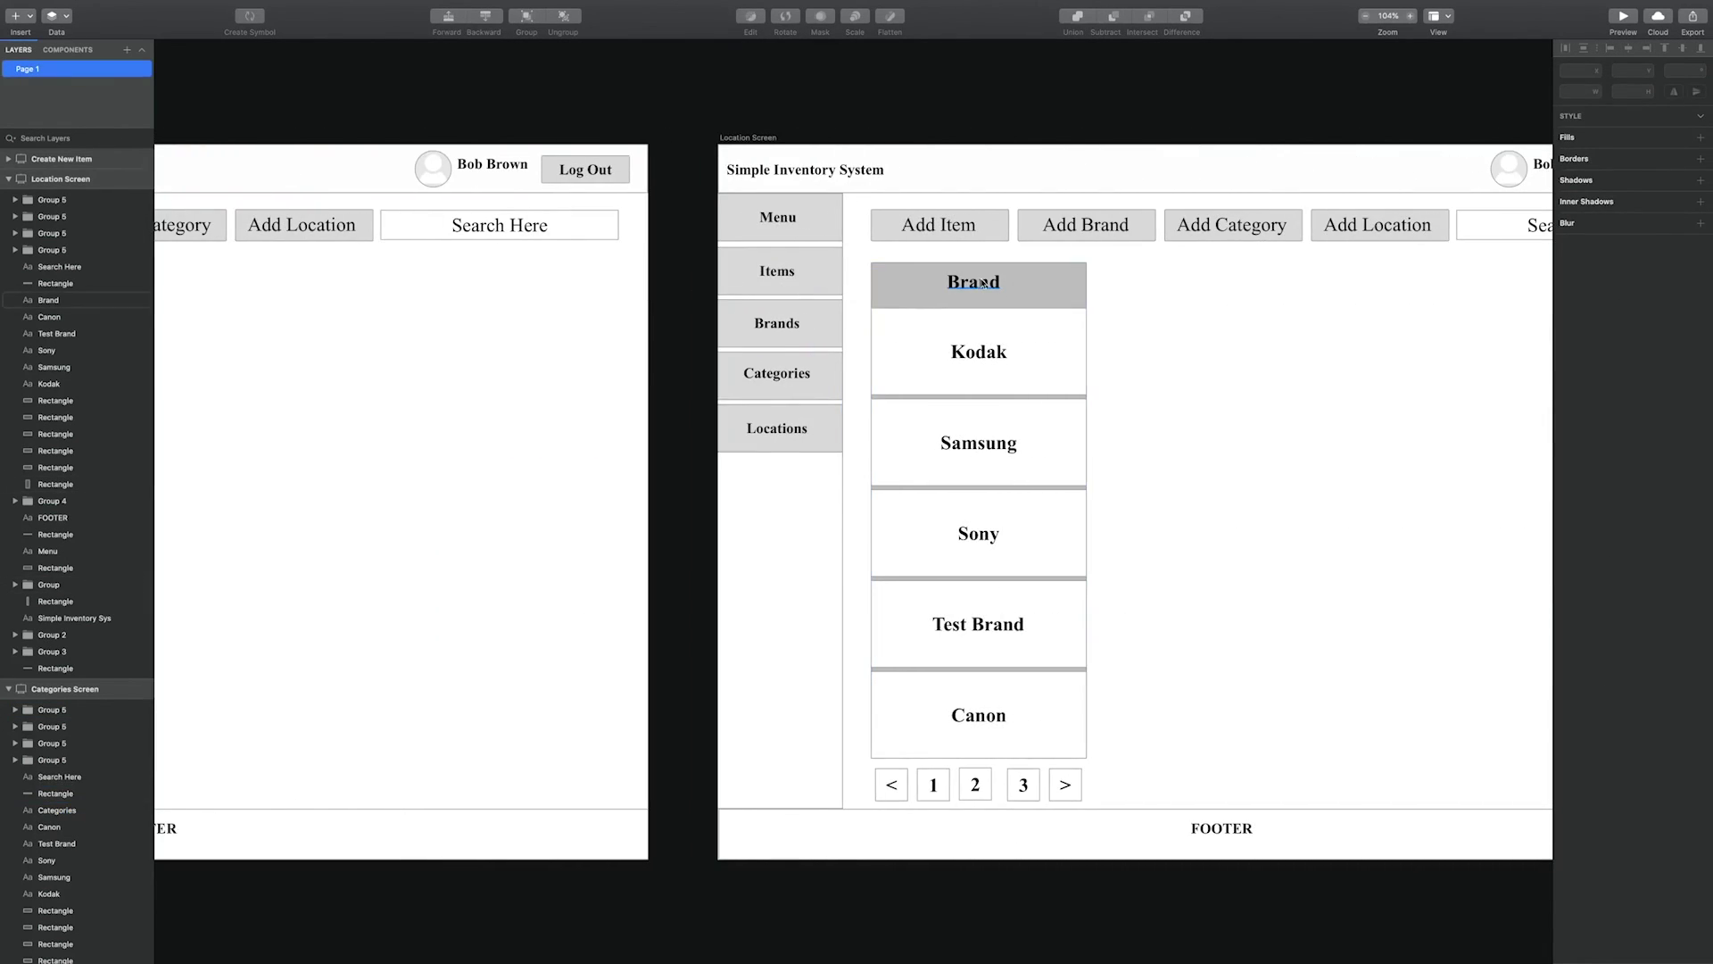
pyautogui.click(981, 284)
pyautogui.doubleClick(982, 283)
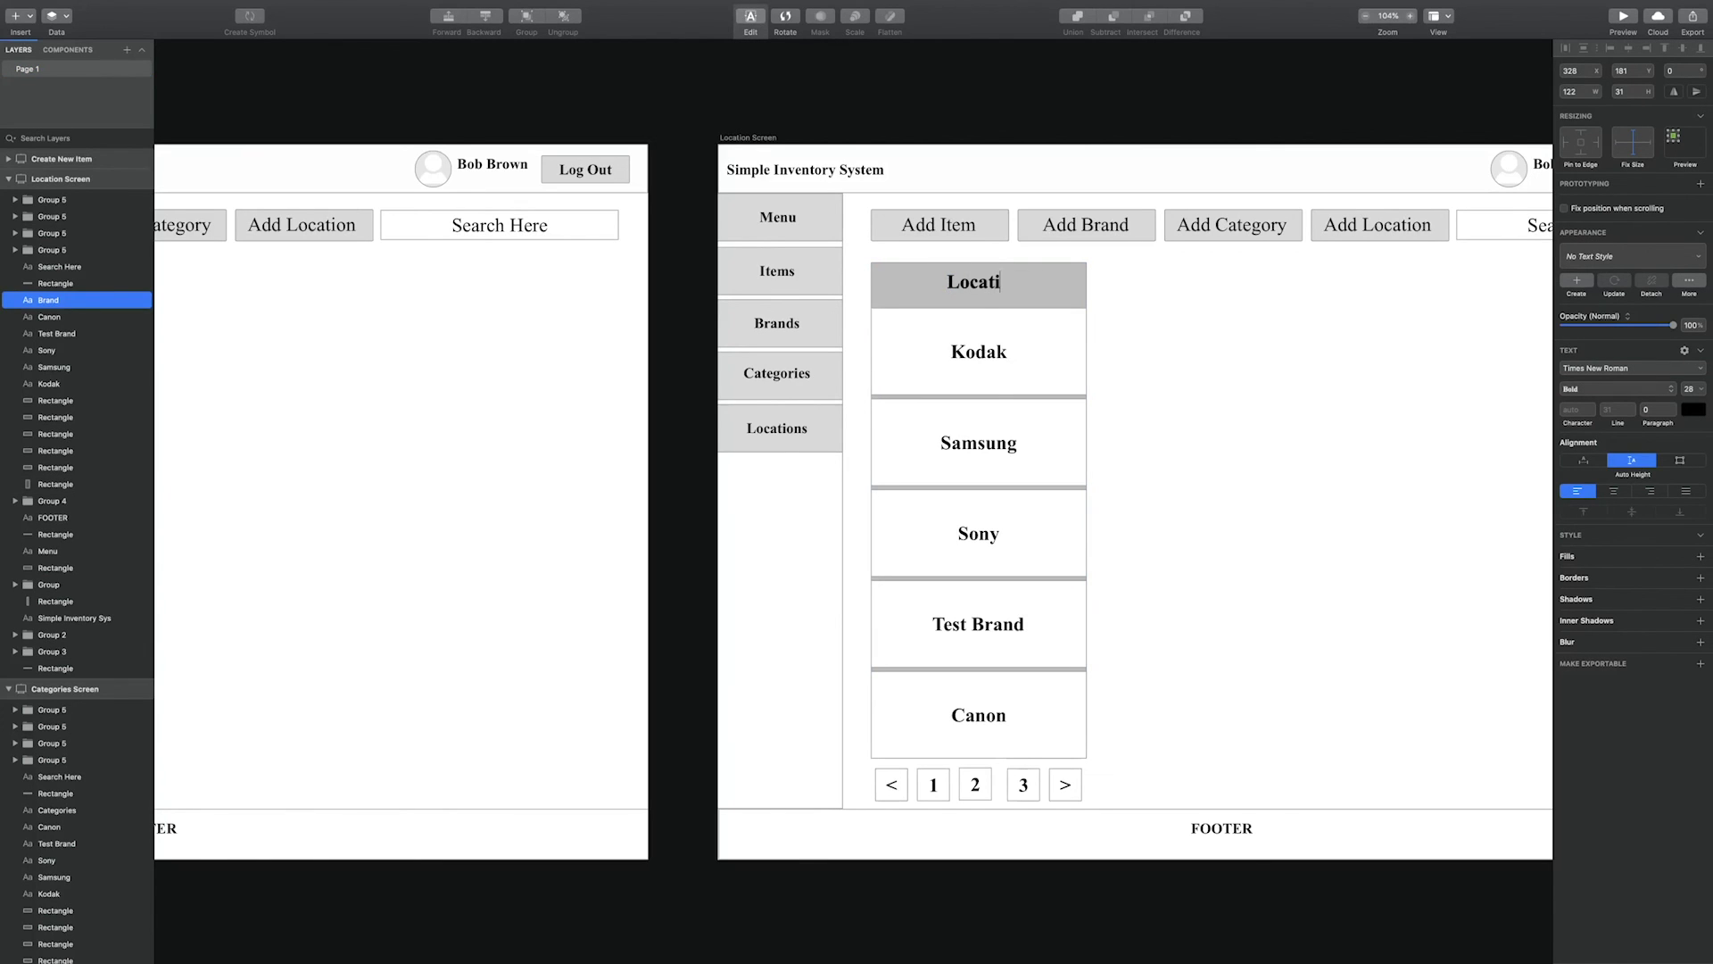
pyautogui.press('Escape')
pyautogui.hscroll(-8, 996, 282)
pyautogui.hscroll(6, 883, 291)
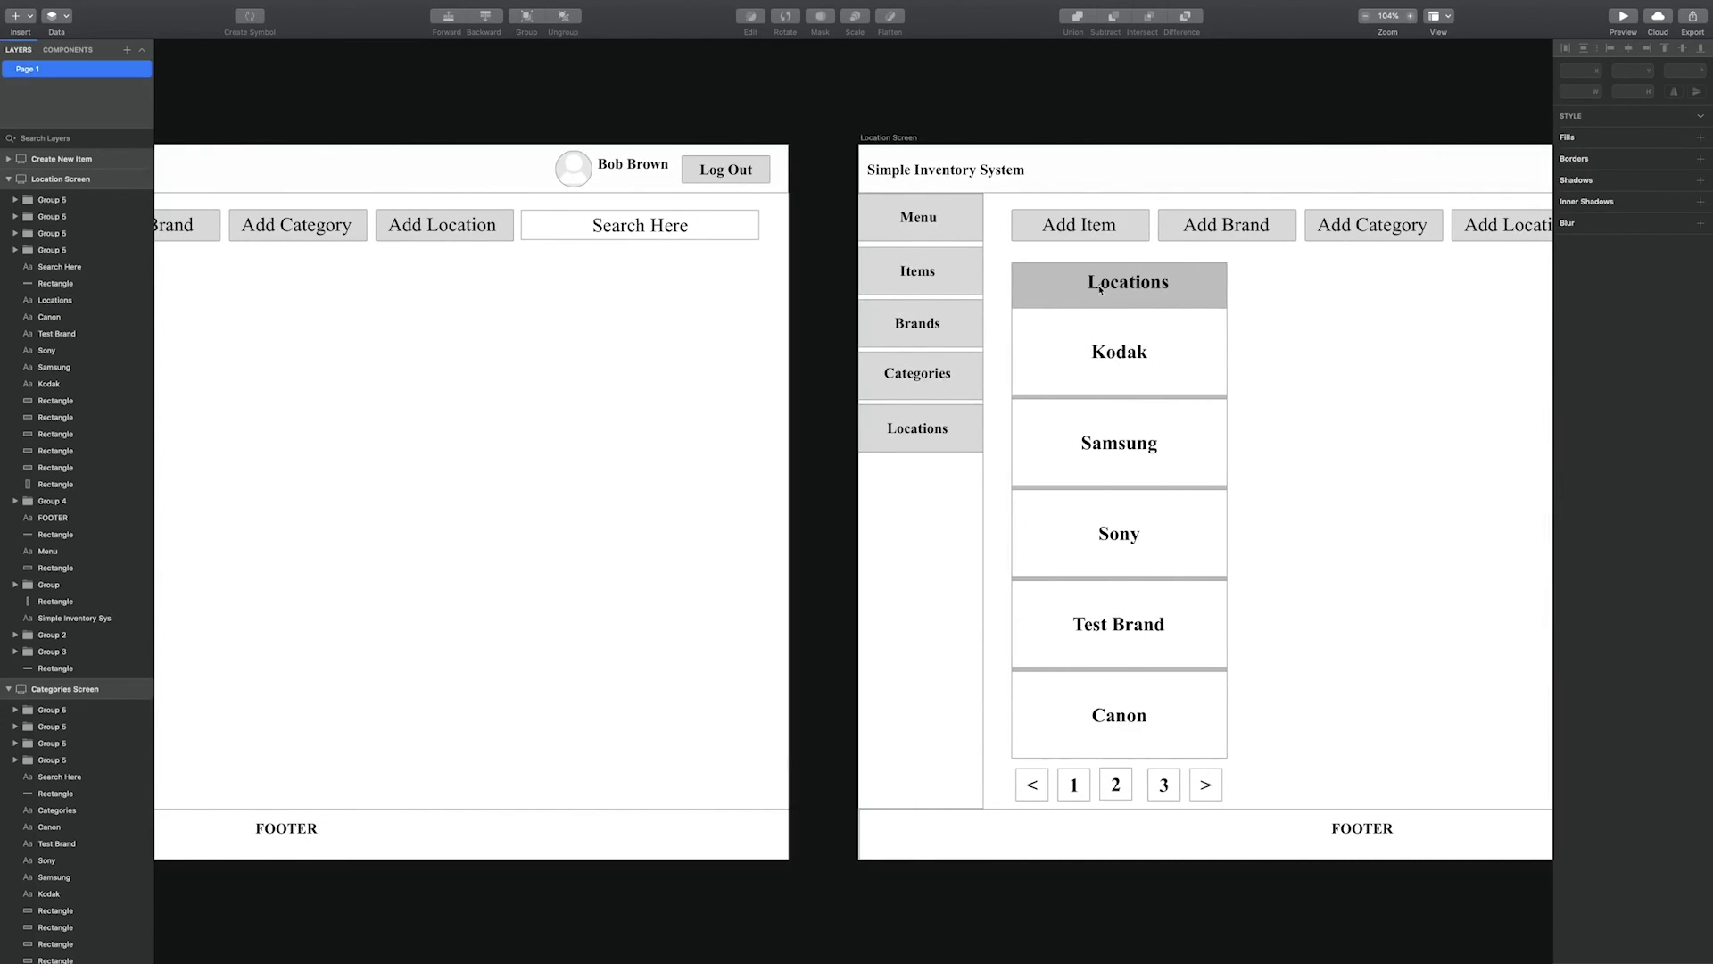
pyautogui.keyDown('shift'); pyautogui.click(1046, 293); pyautogui.keyUp('shift')
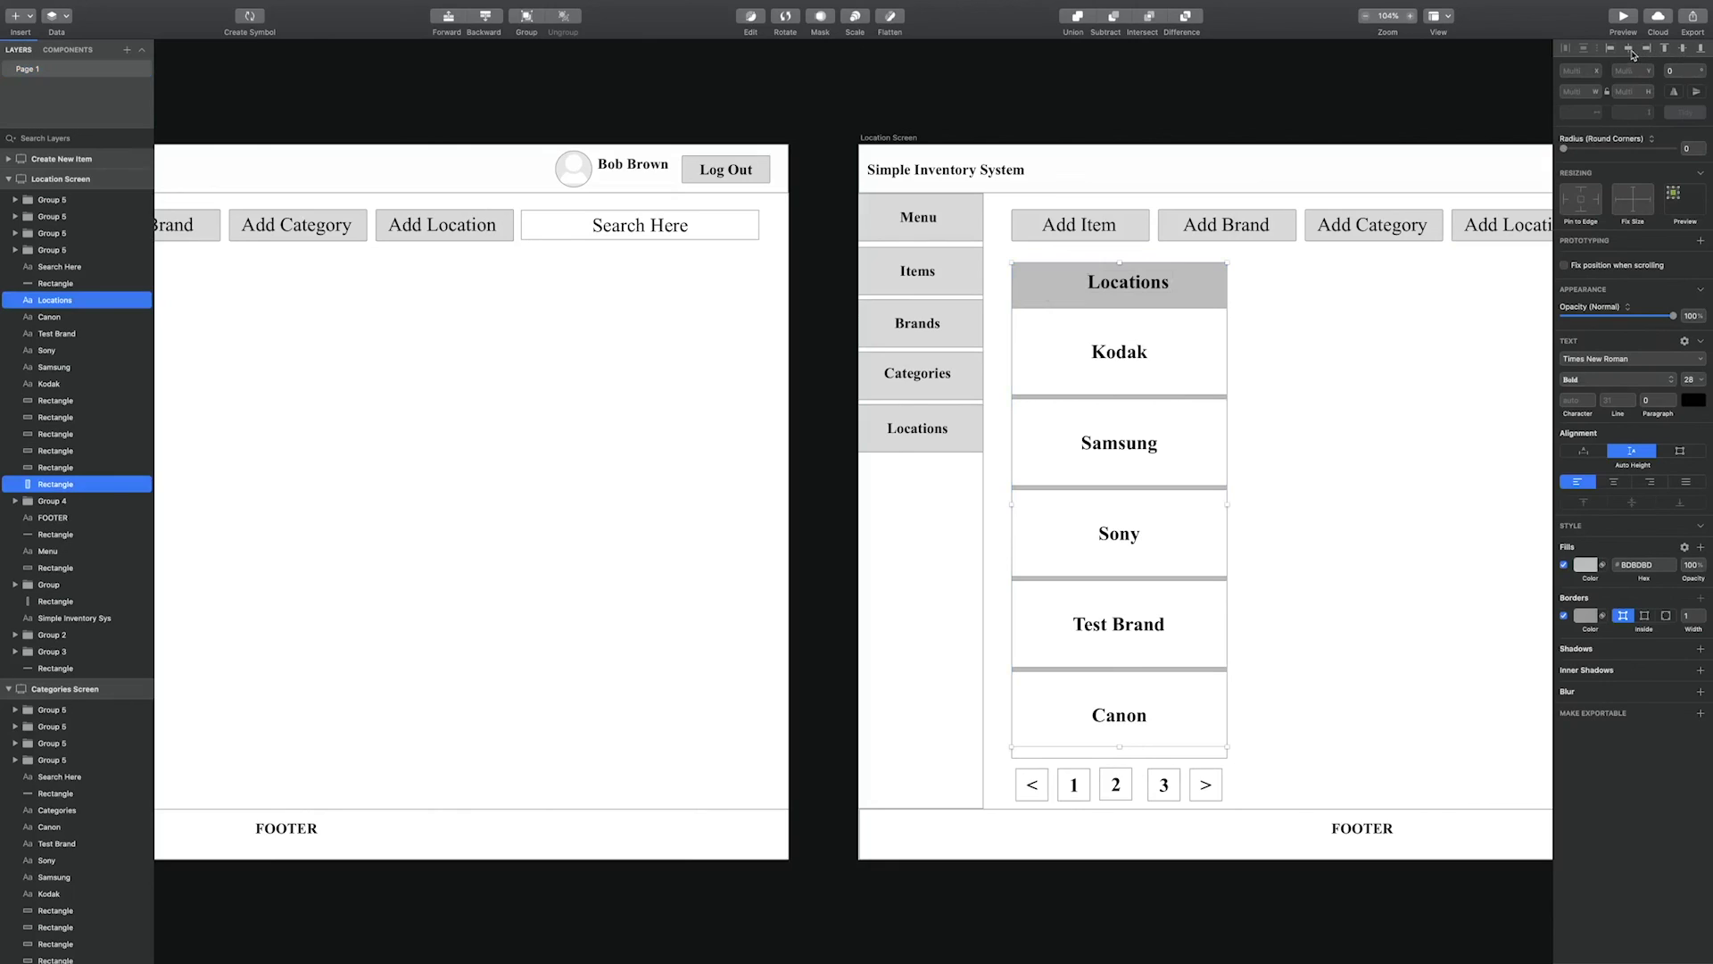
pyautogui.click(1274, 338)
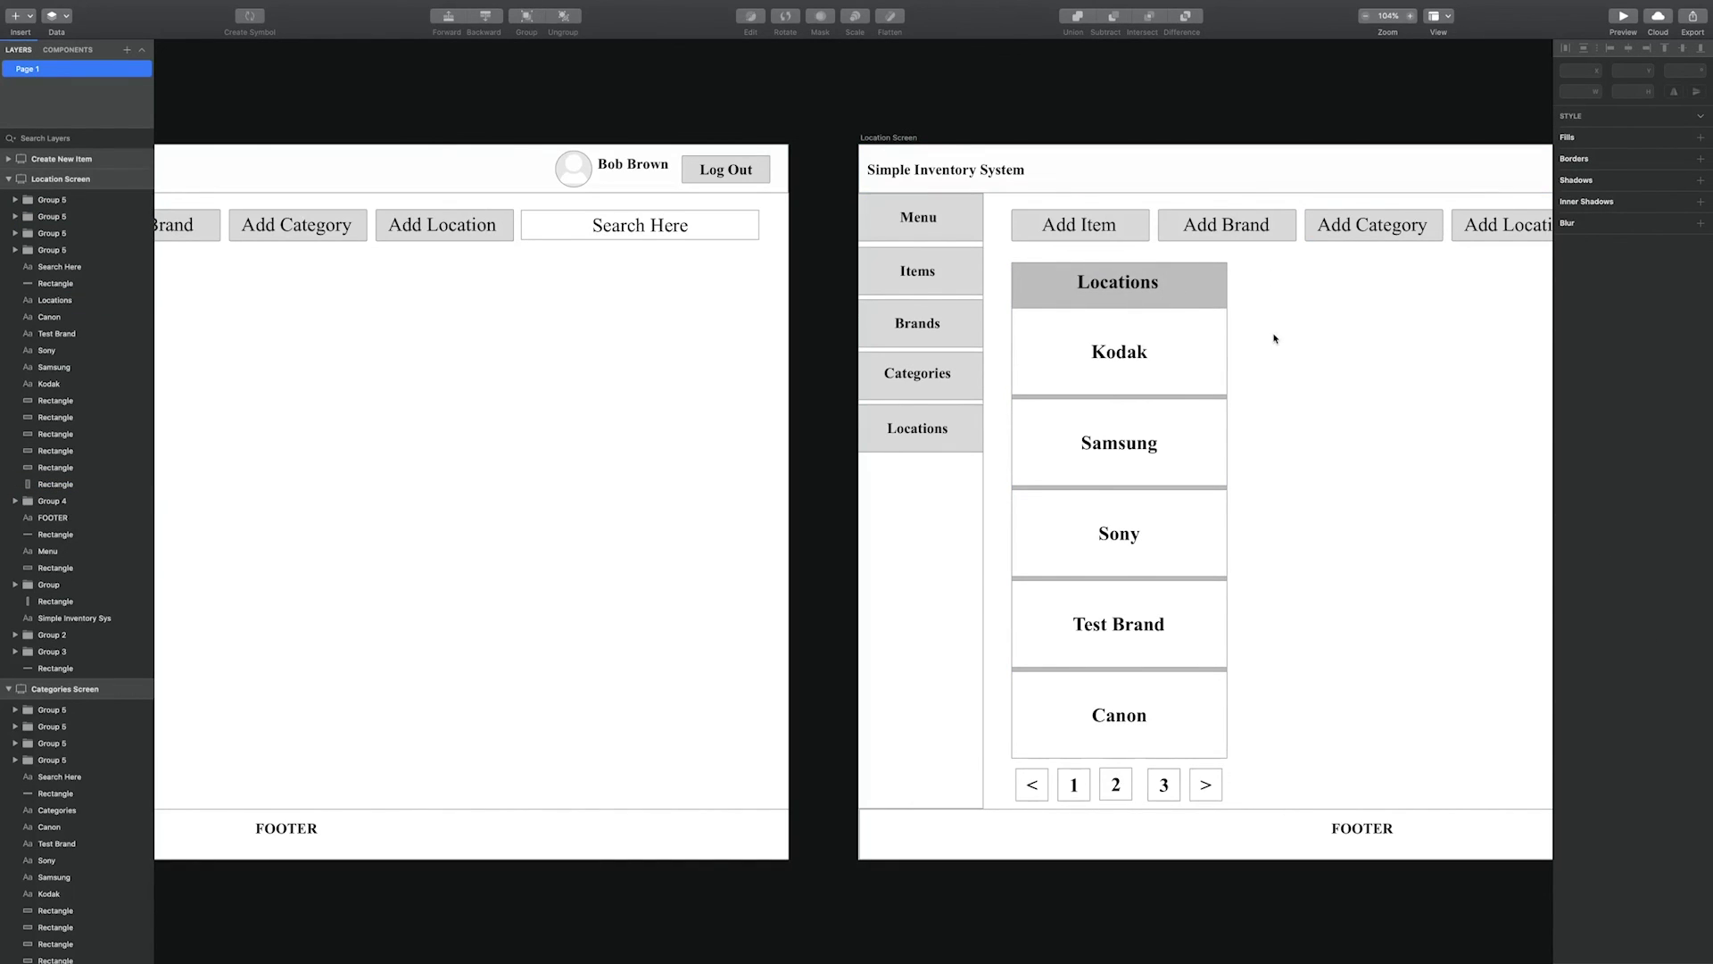
# Review the layouts of the Main Items, Create New Item, Create PopUps, Brands, Categories and Location screens.
pyautogui.hscroll(10, 1043, 375)
pyautogui.hscroll(-20, 1044, 375)
pyautogui.hscroll(-20, 985, 360)
pyautogui.scroll(-1, 1005, 361)
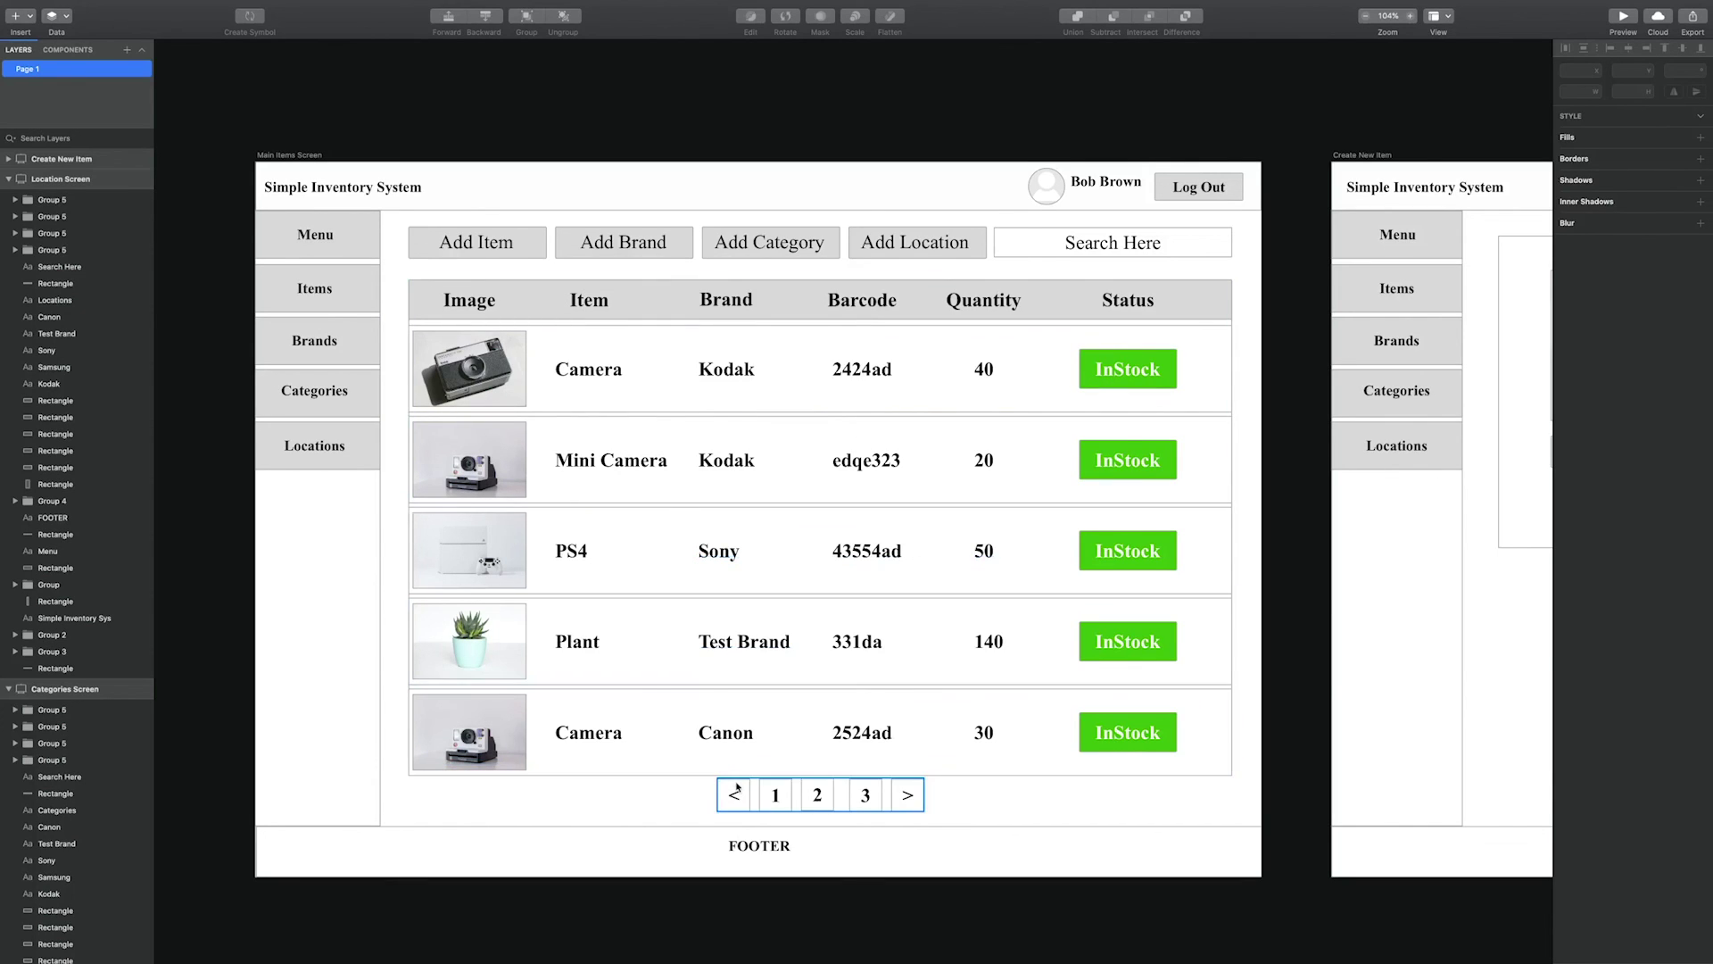
pyautogui.hscroll(10, 1218, 745)
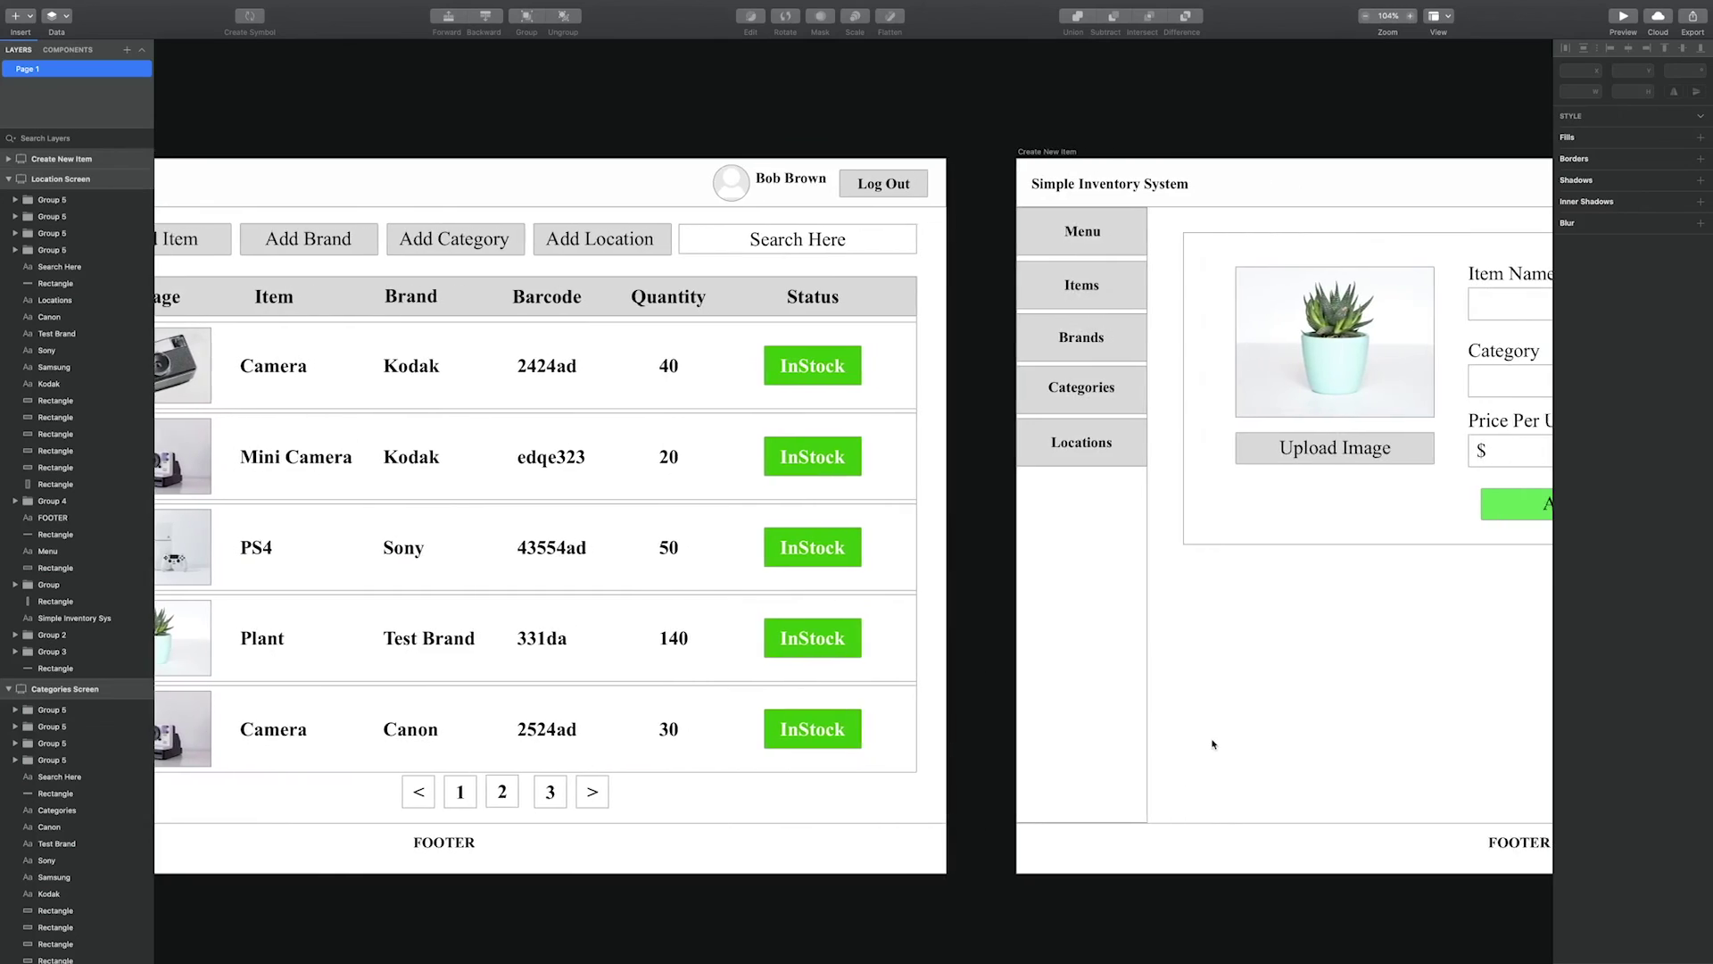
pyautogui.hscroll(6, 1201, 744)
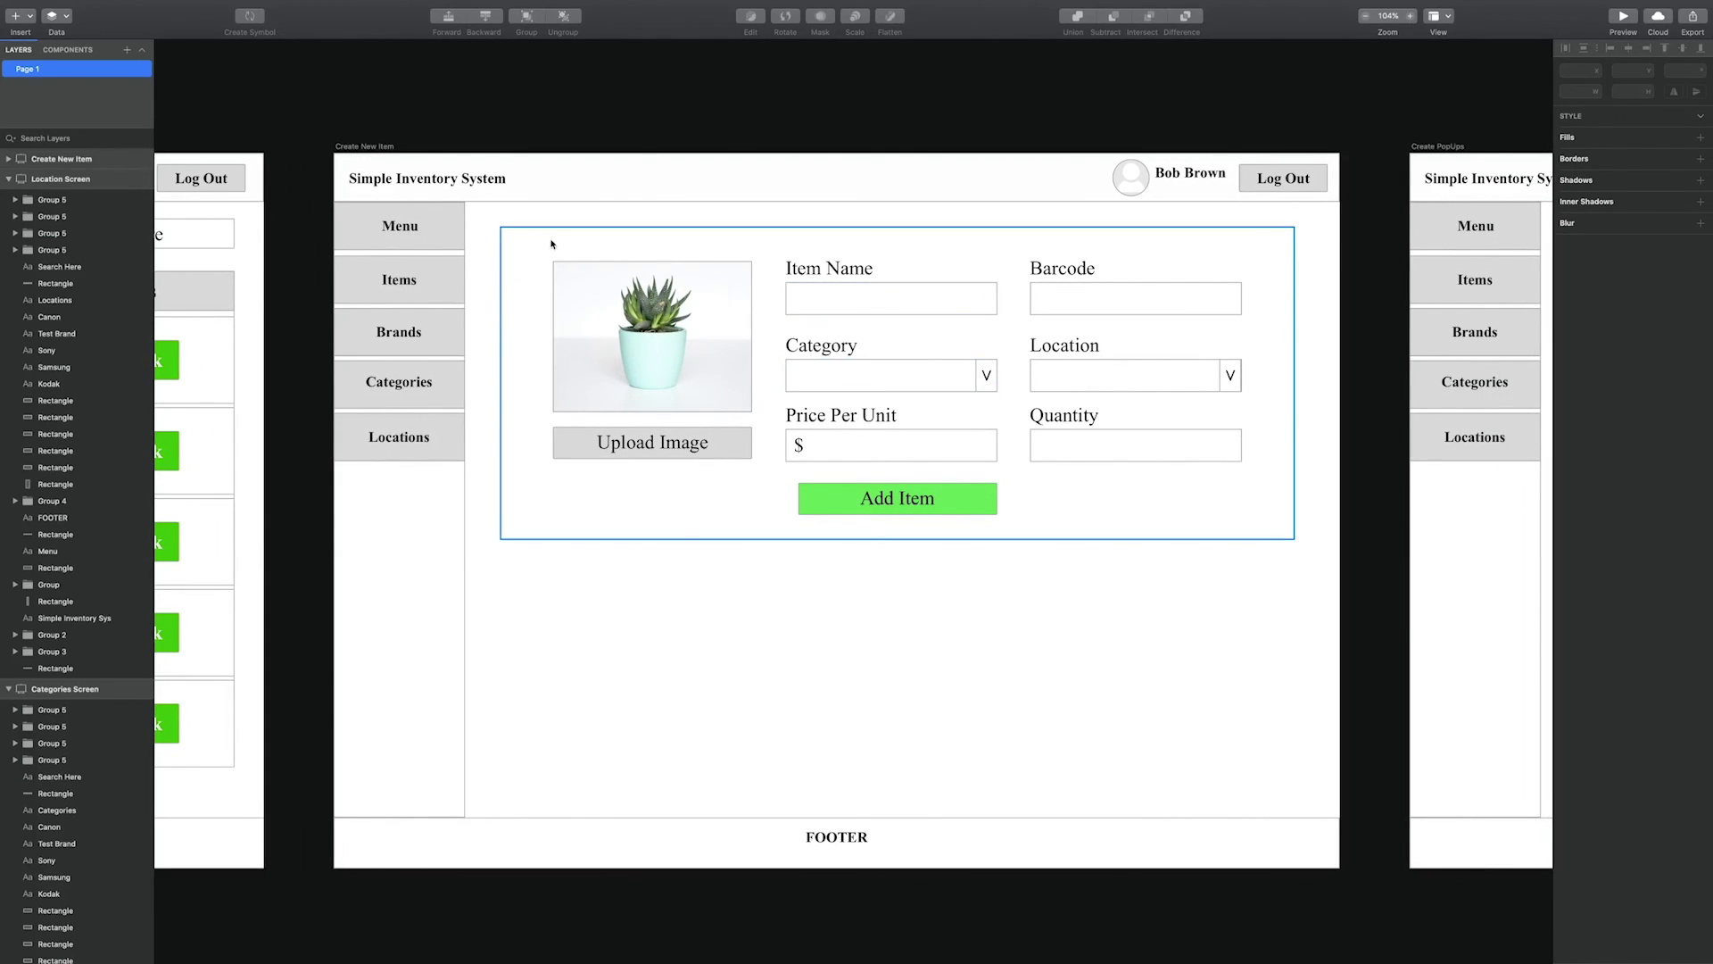
pyautogui.hscroll(4, 998, 260)
pyautogui.scroll(-1, 971, 259)
pyautogui.scroll(-2, 976, 256)
pyautogui.hscroll(11, 976, 256)
pyautogui.scroll(3, 972, 257)
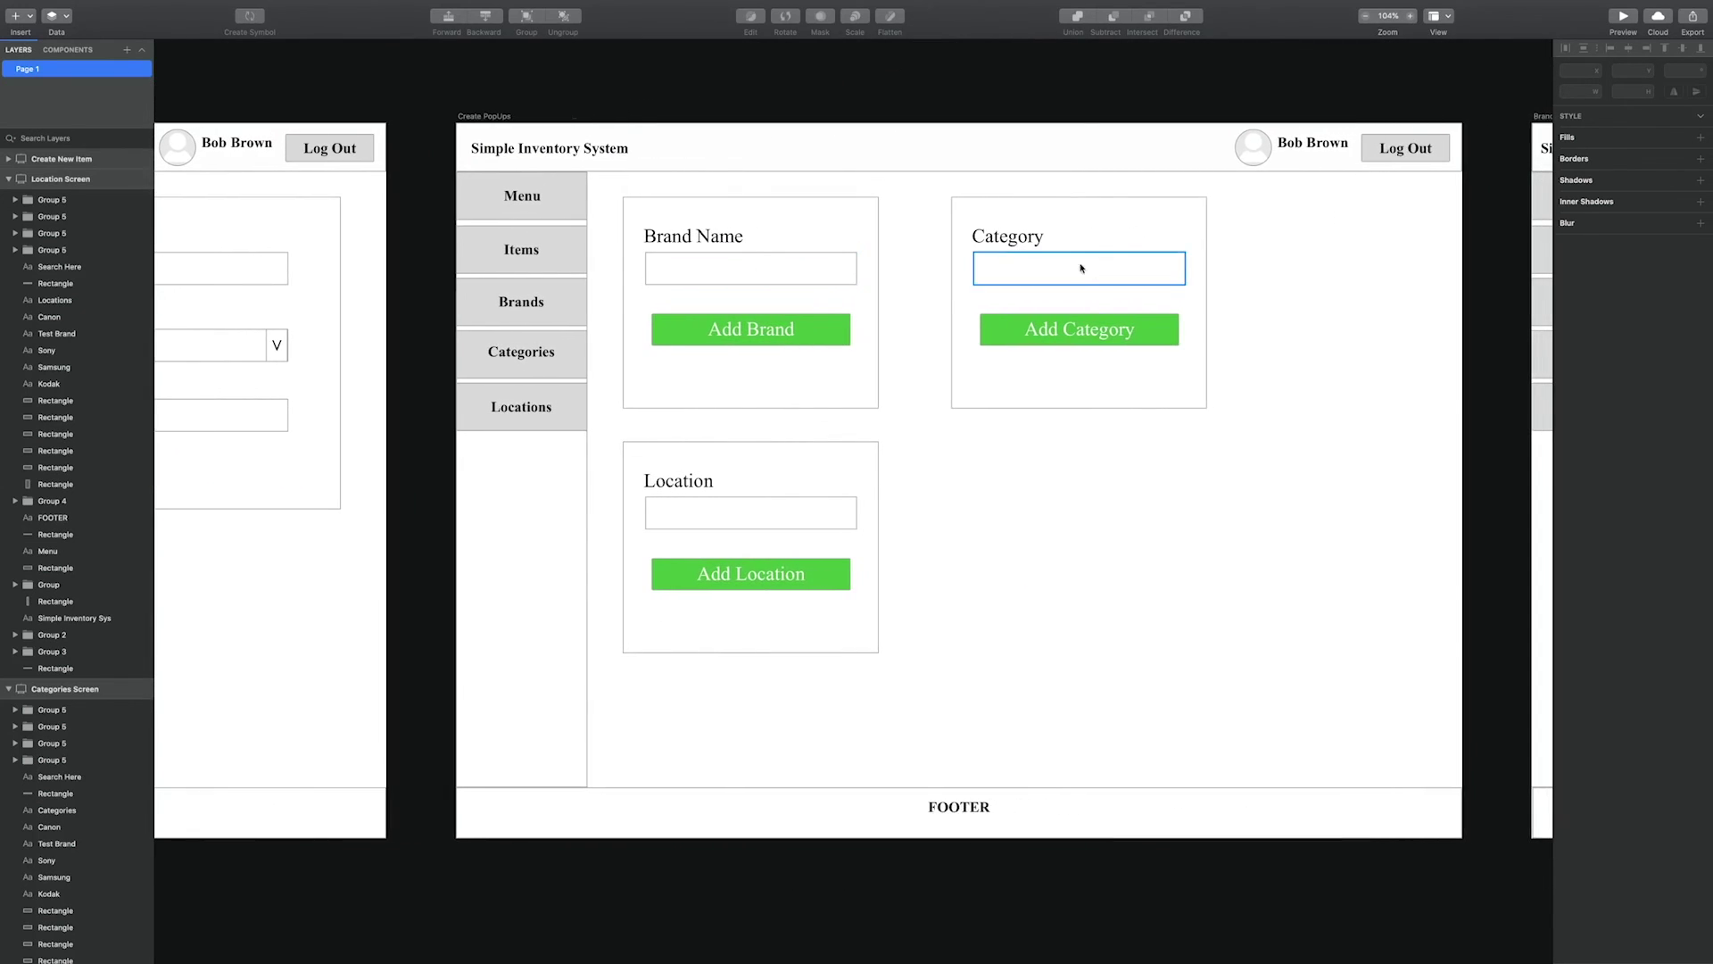
pyautogui.hscroll(12, 890, 463)
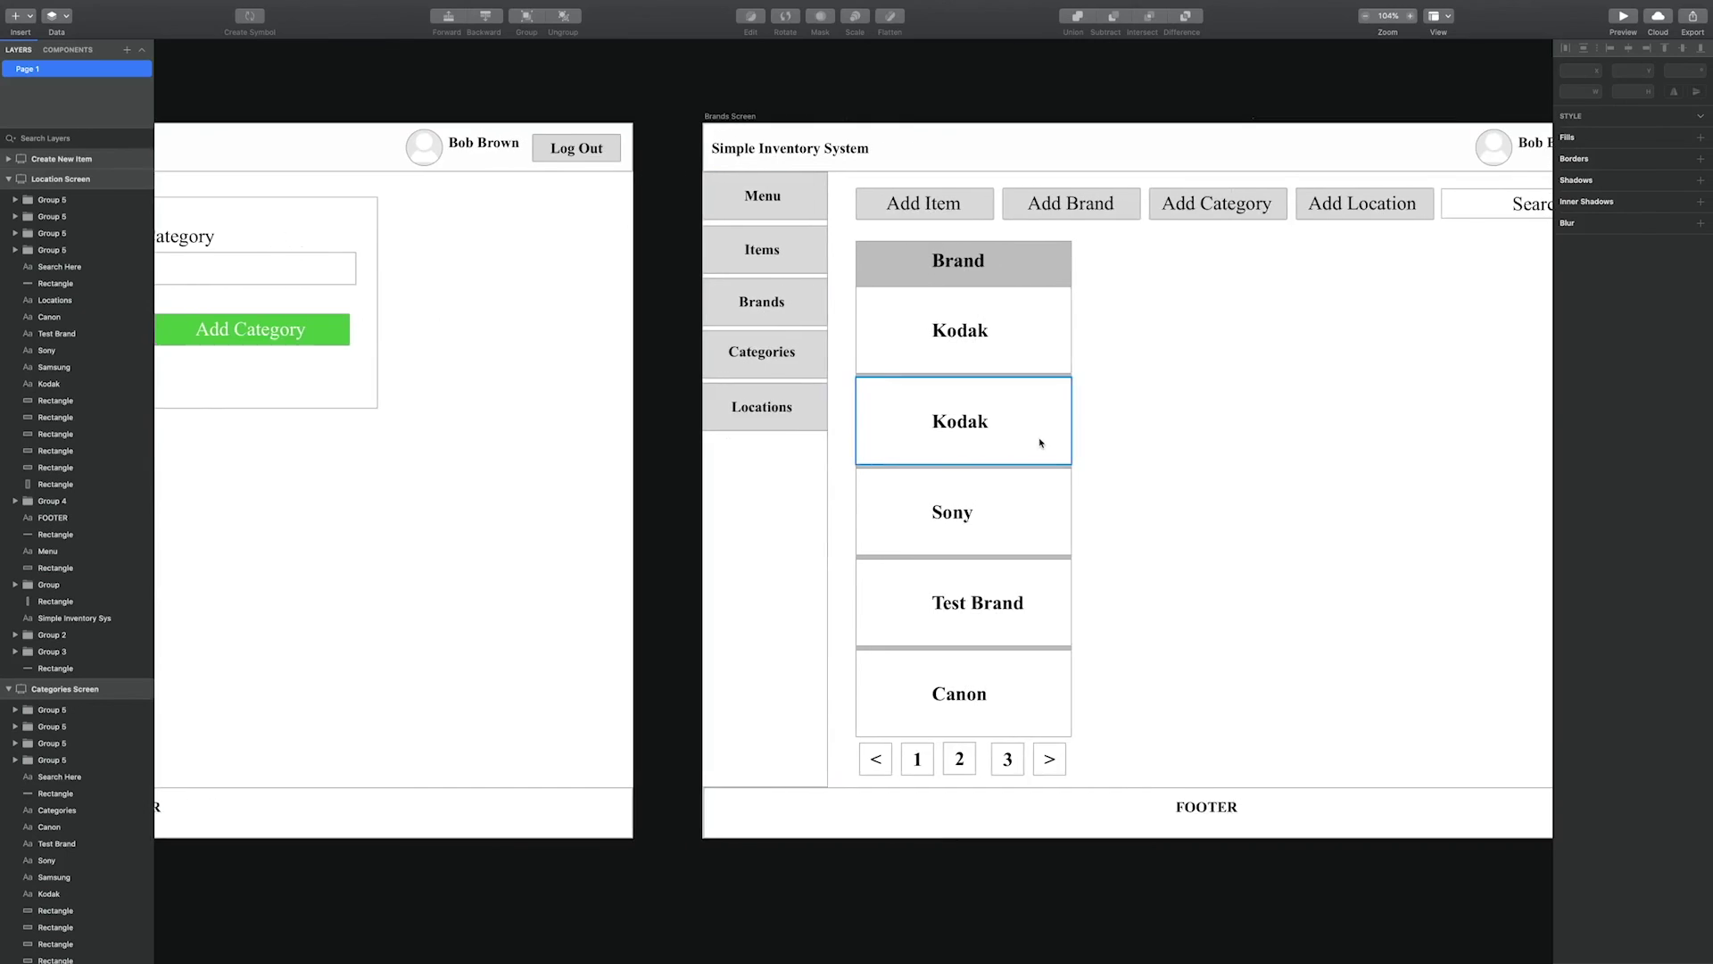
pyautogui.hscroll(3, 1035, 441)
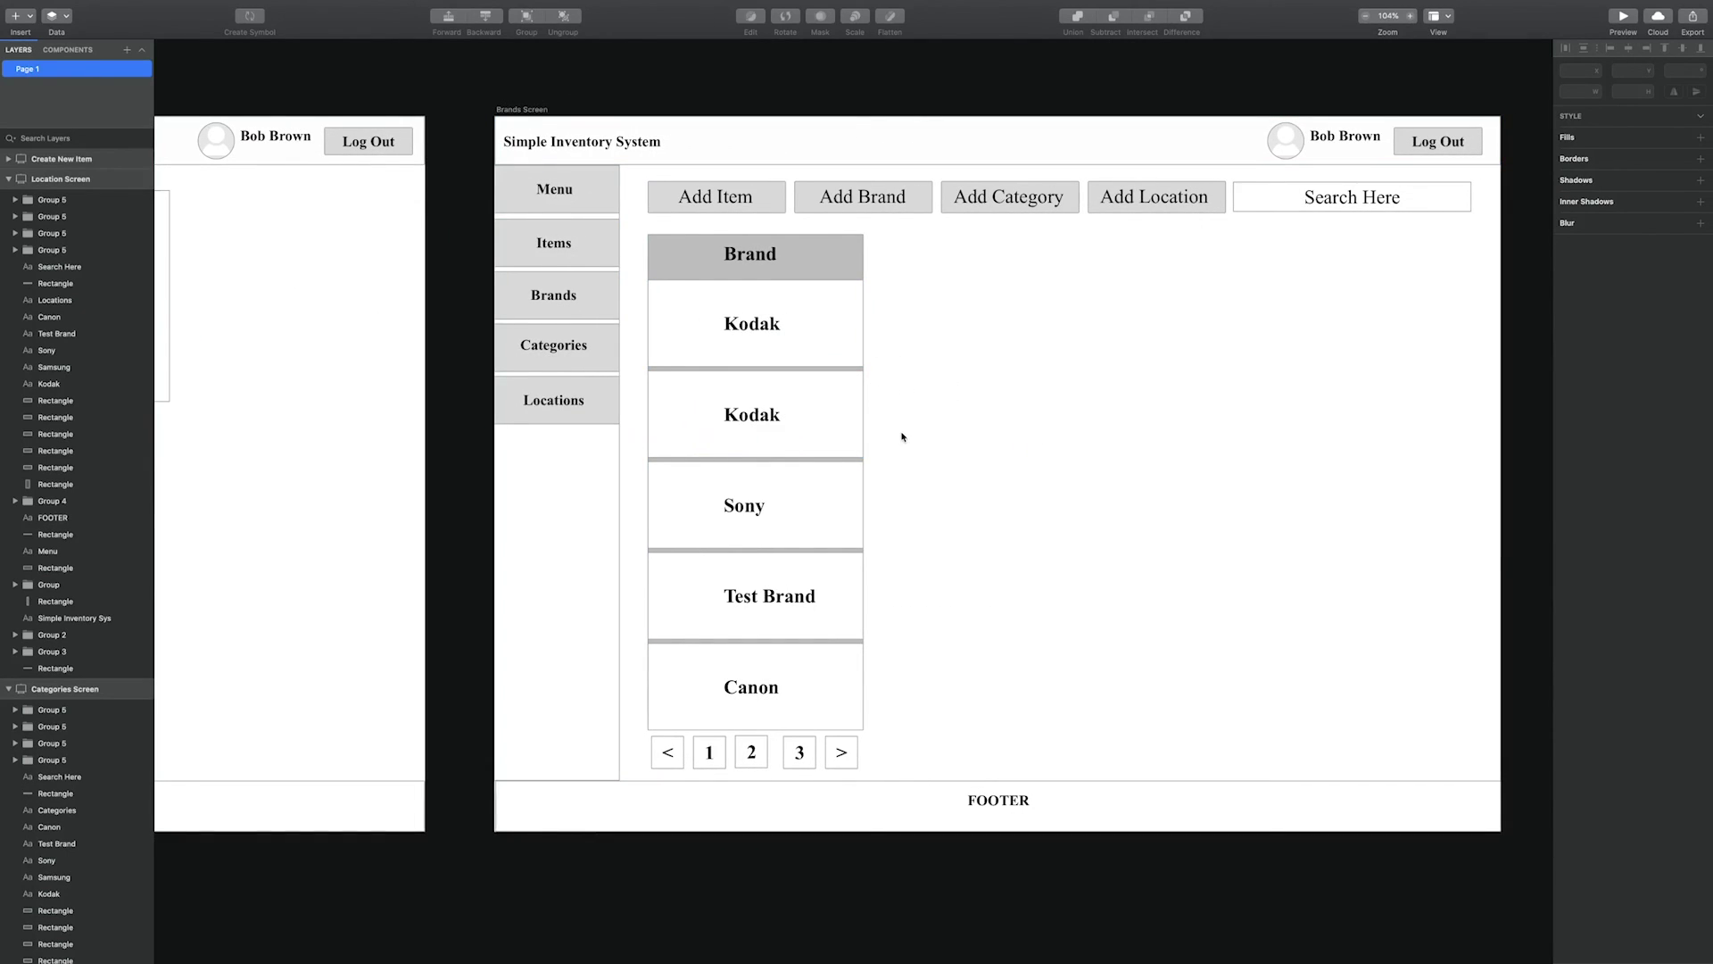
pyautogui.hscroll(13, 947, 426)
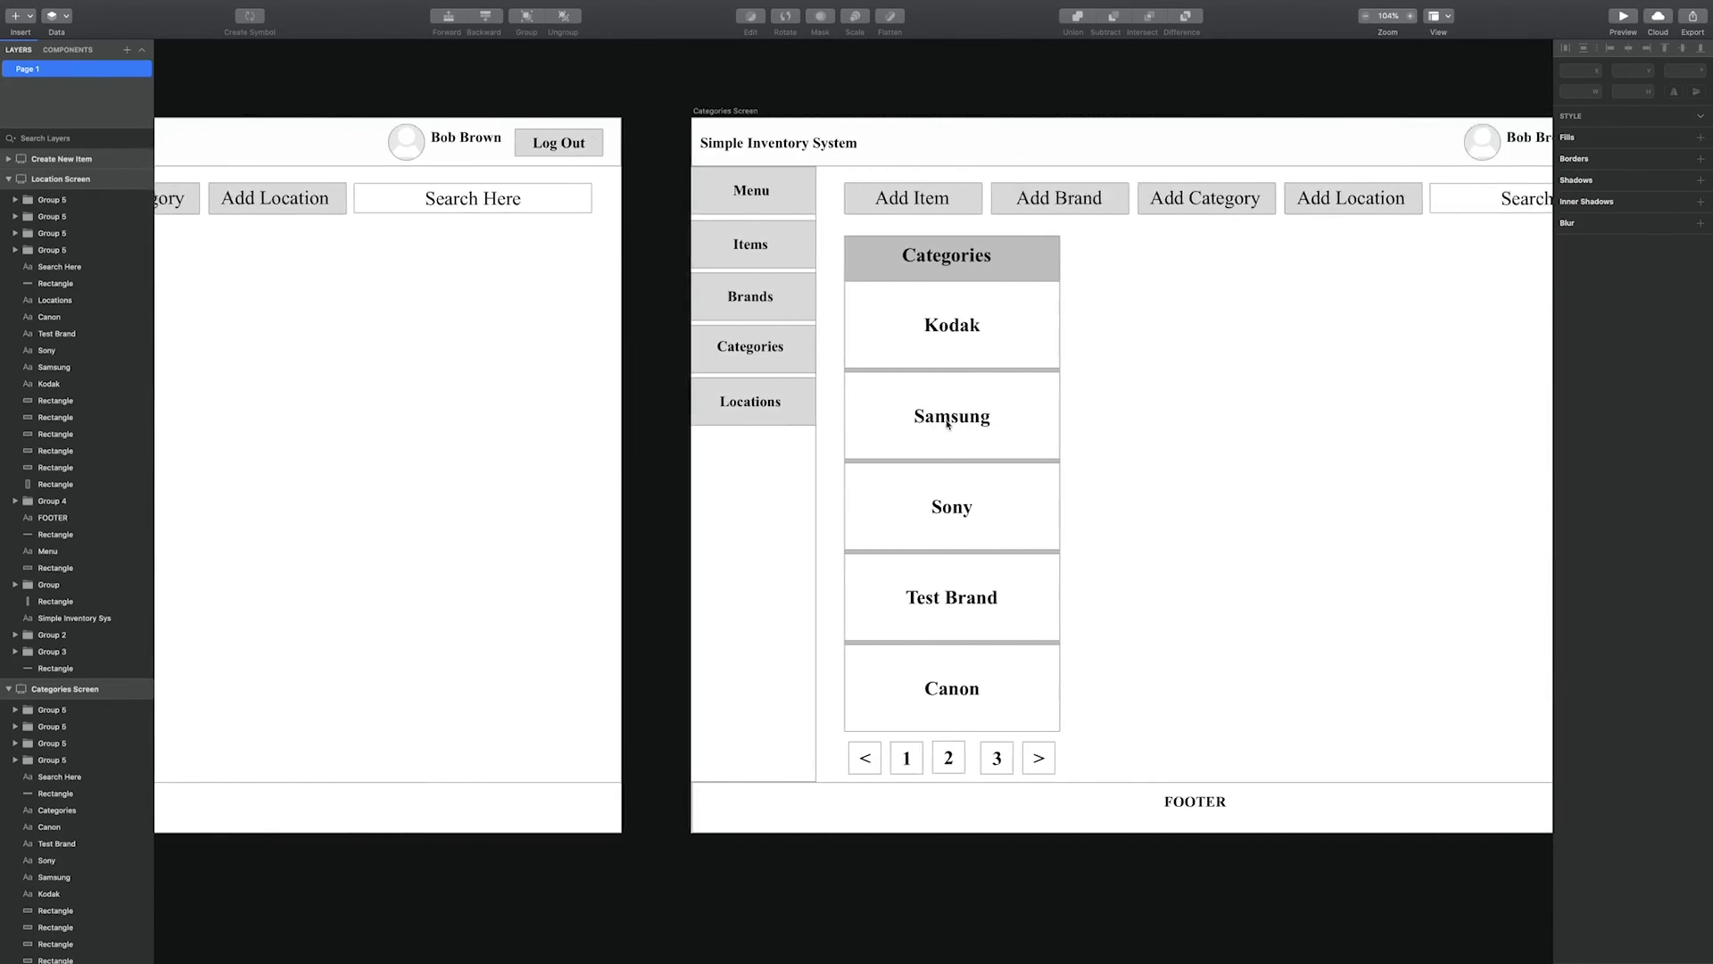
pyautogui.hscroll(5, 948, 425)
pyautogui.hscroll(16, 874, 324)
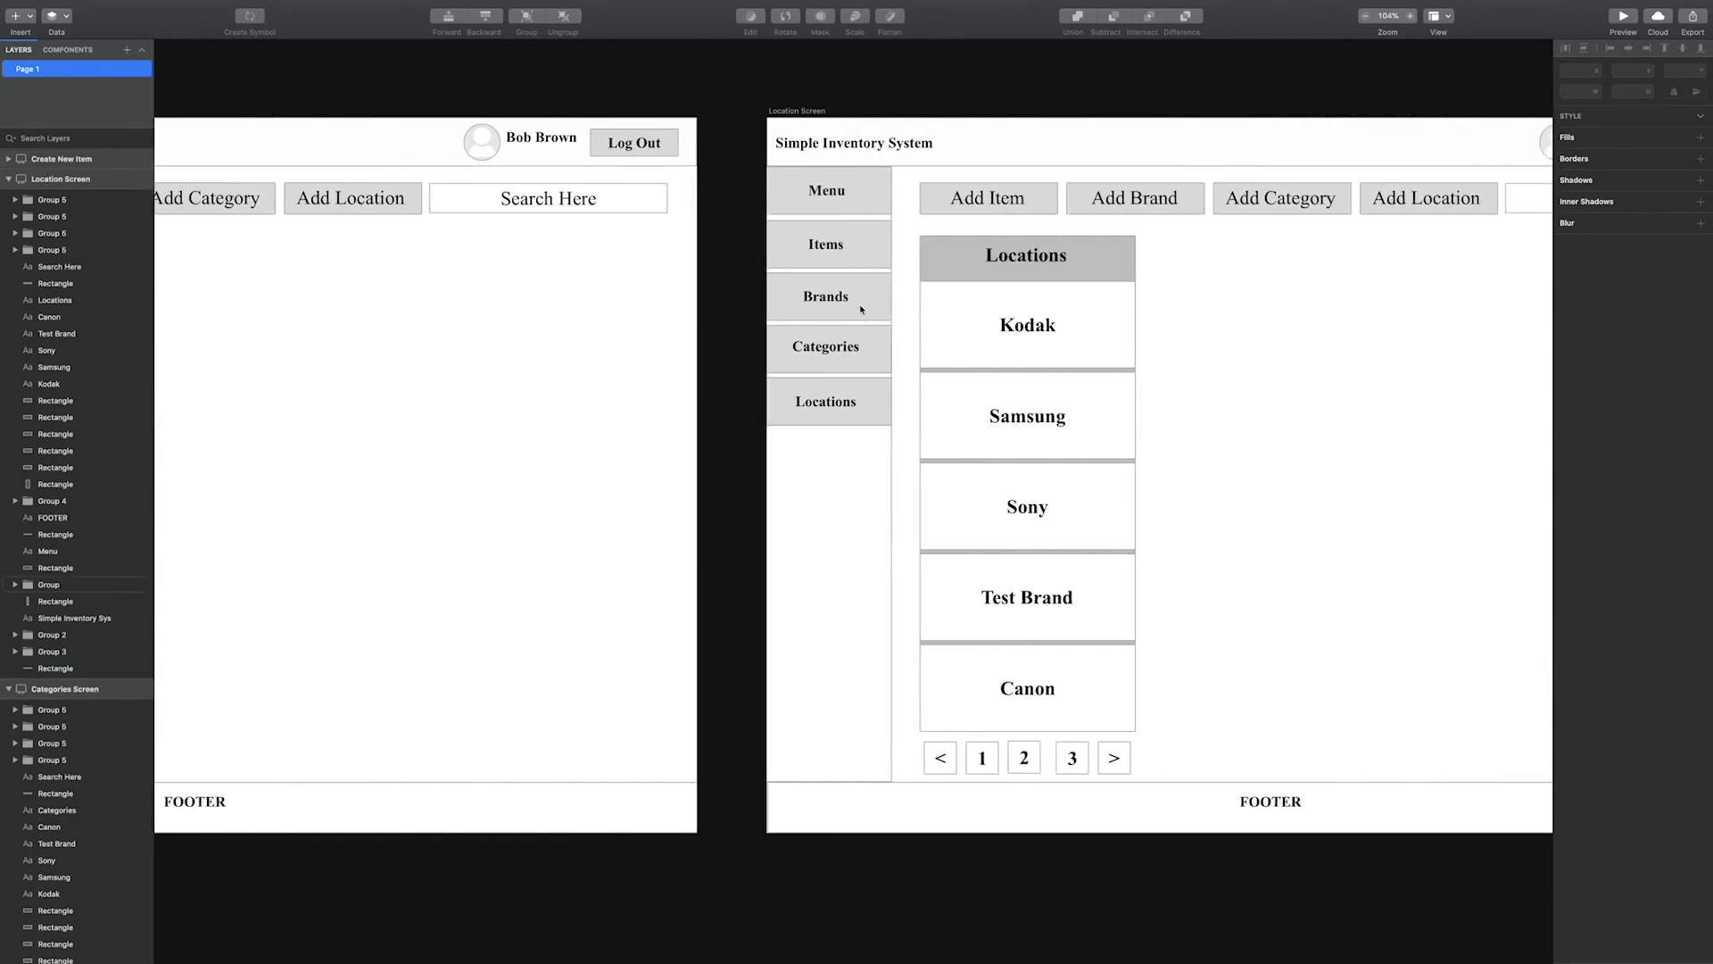
pyautogui.hscroll(-20, 967, 386)
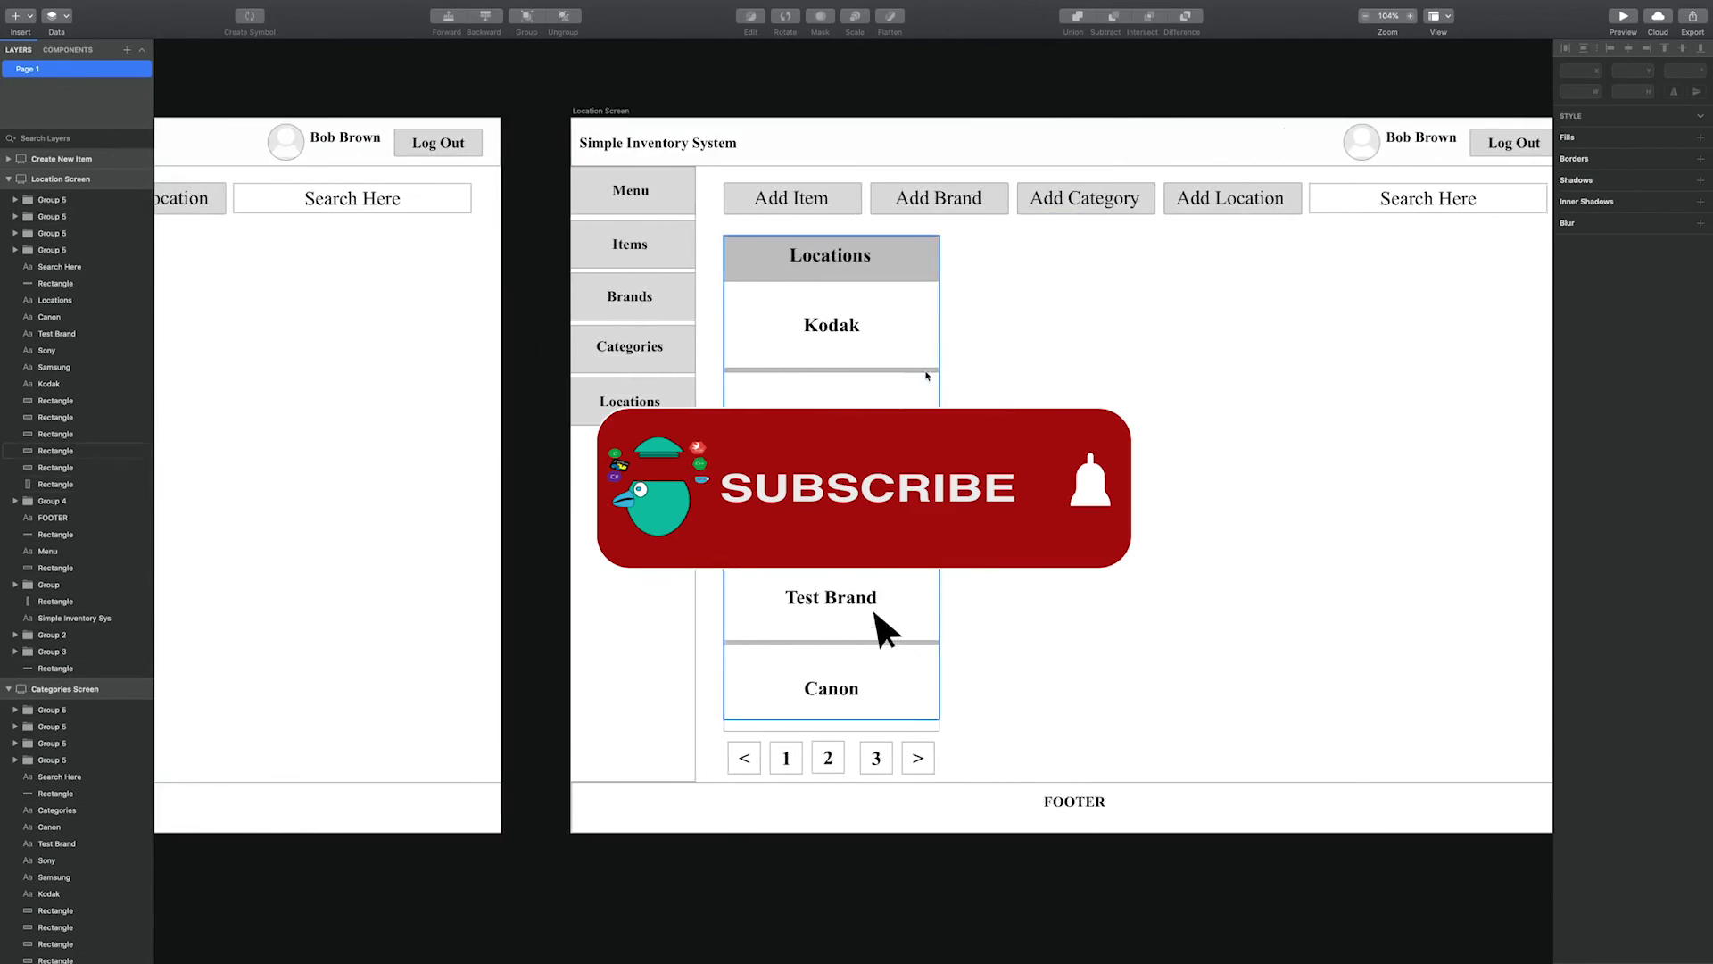
pyautogui.hscroll(-20, 888, 365)
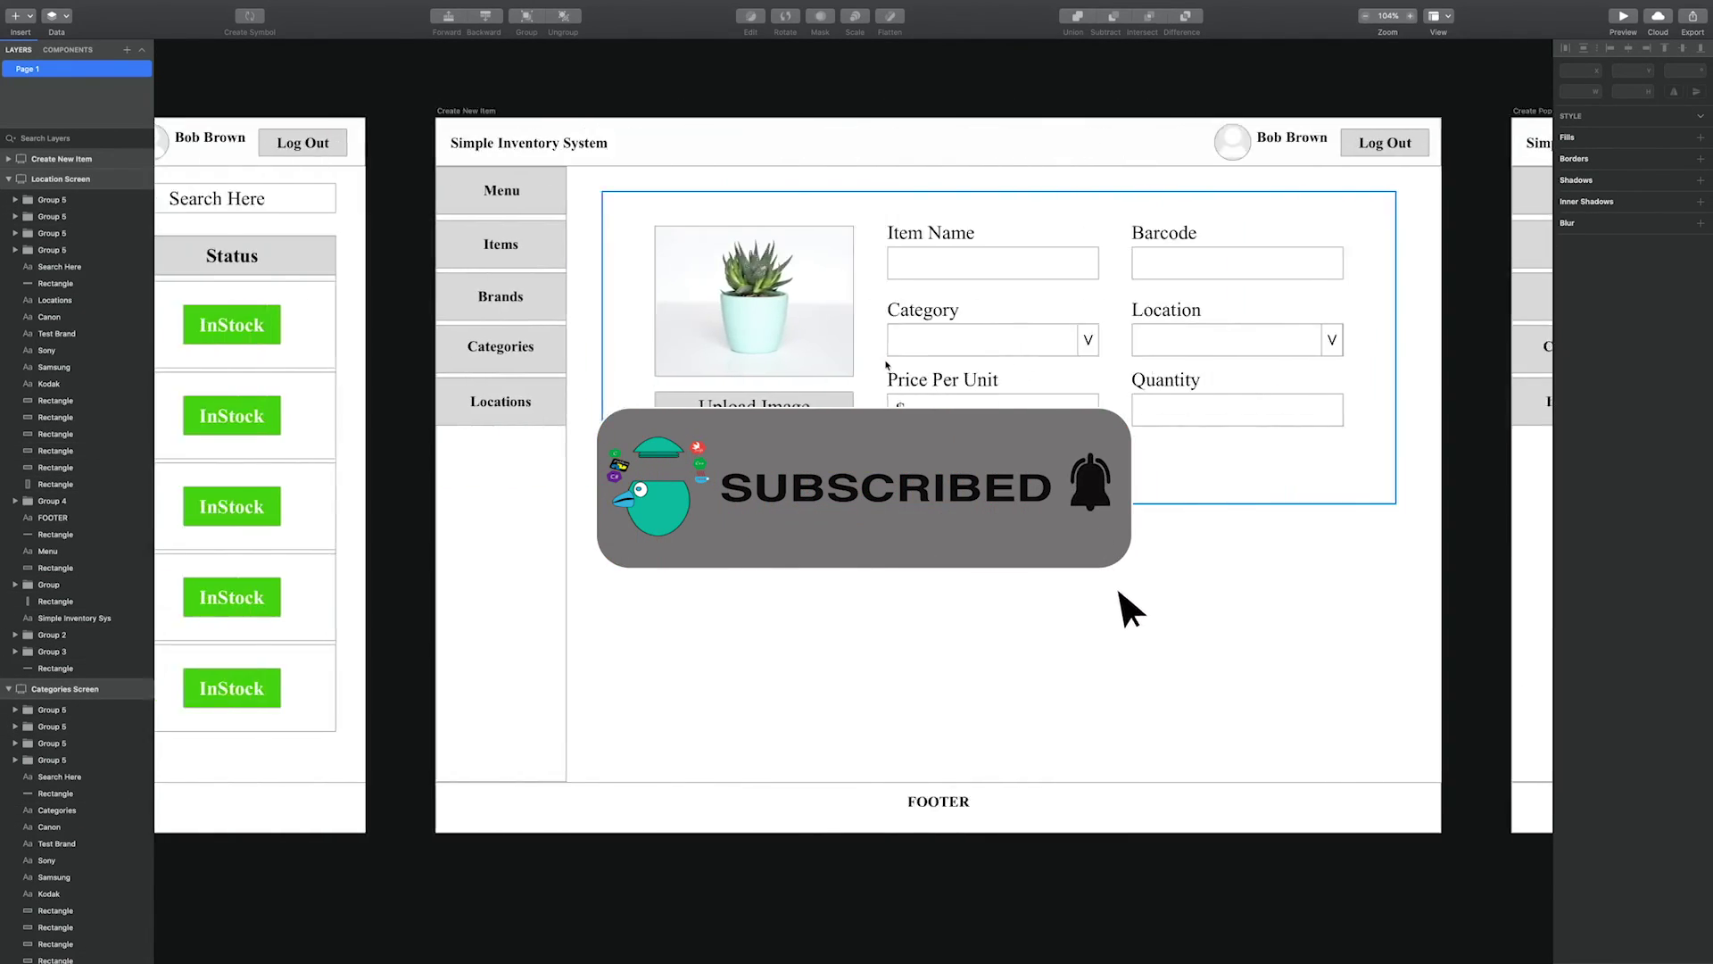